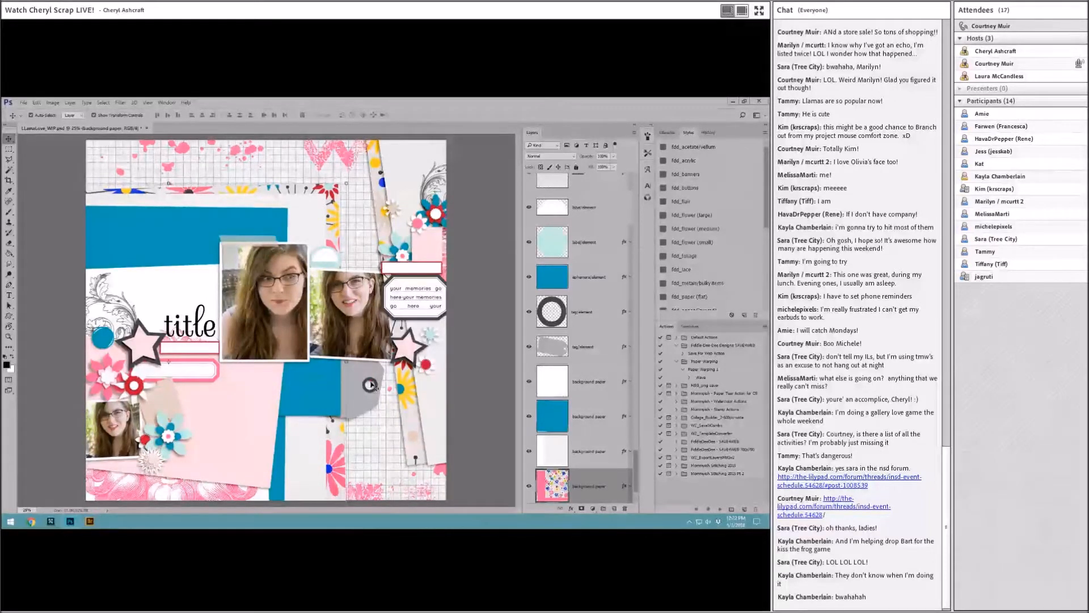
Place the diagonal-striped paper bellagypsy_llamalove_pattern4.jpg from the Llama Love kit in Bridge above the large blue background paper and clip it to that paper.
{"action": "left_click", "coordinate": [133, 245]}
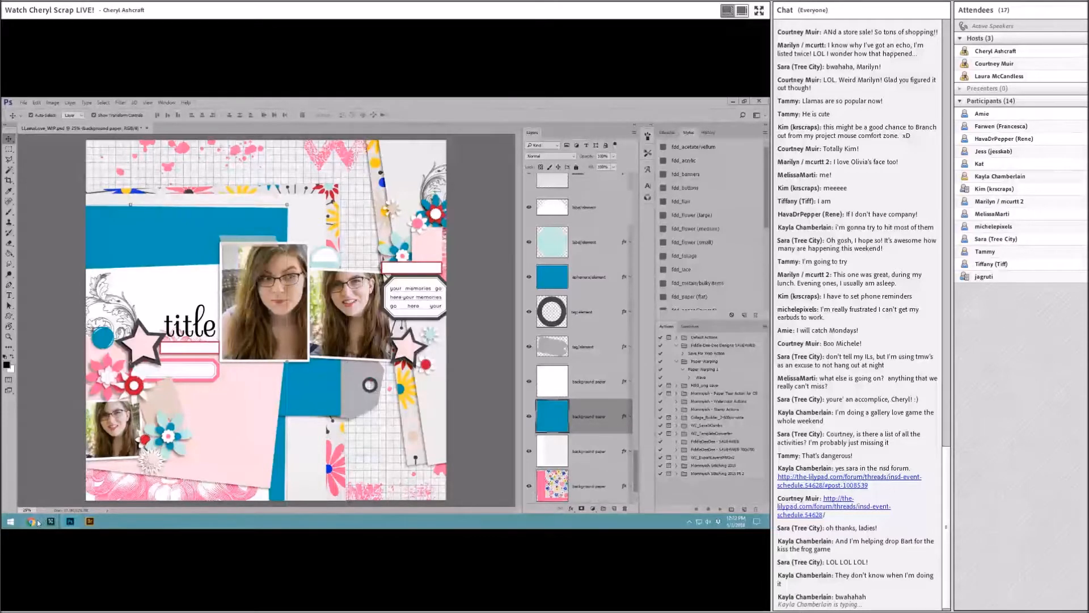
{"action": "left_click", "coordinate": [90, 522]}
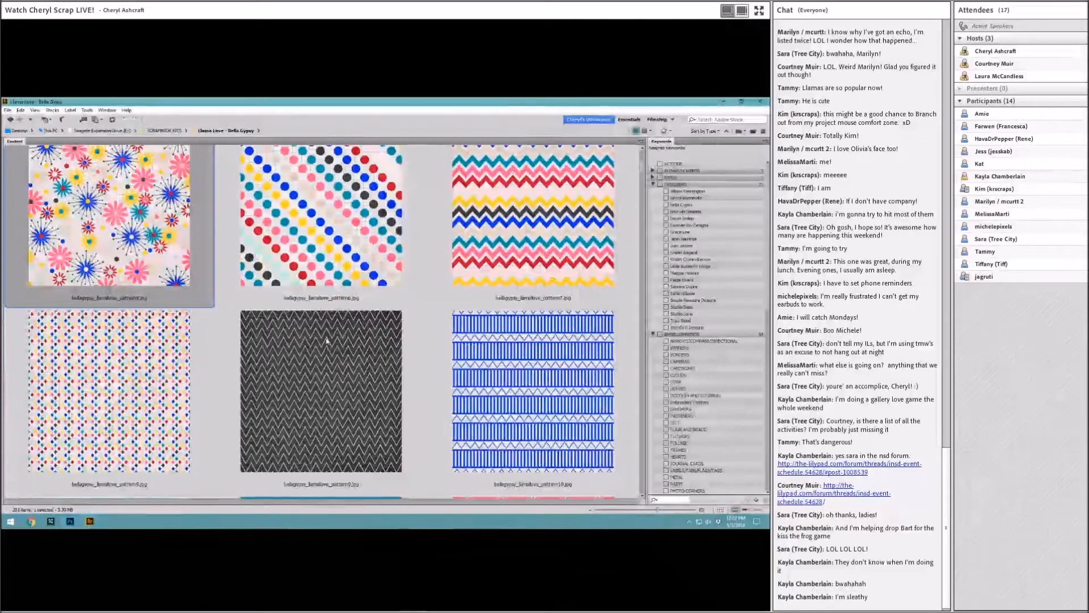
{"action": "scroll", "coordinate": [340, 390], "scroll_direction": "down", "scroll_amount": 5}
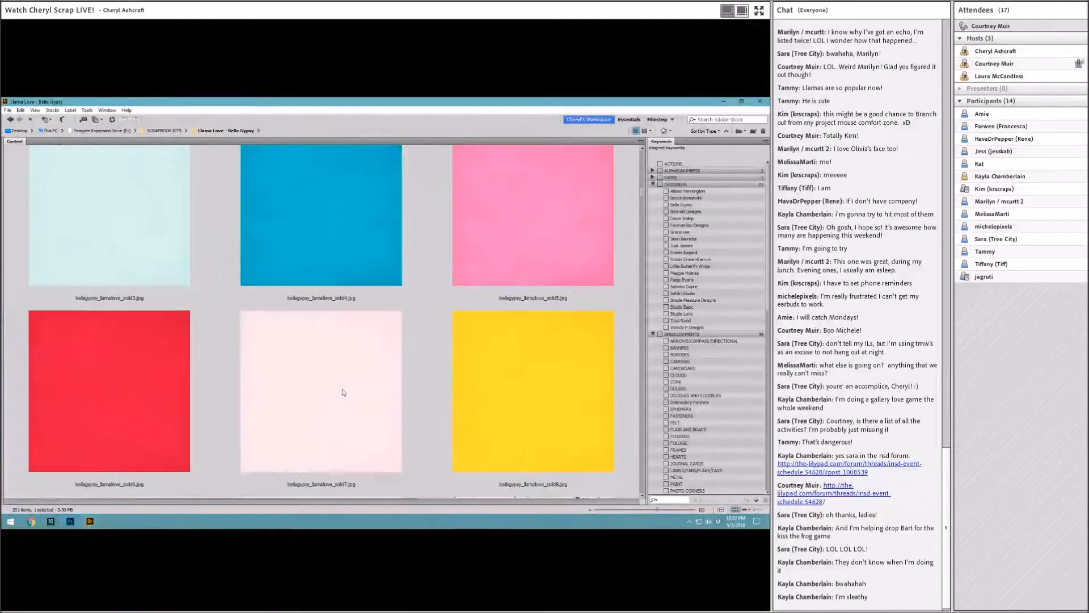
{"action": "scroll", "coordinate": [342, 392], "scroll_direction": "down", "scroll_amount": 2}
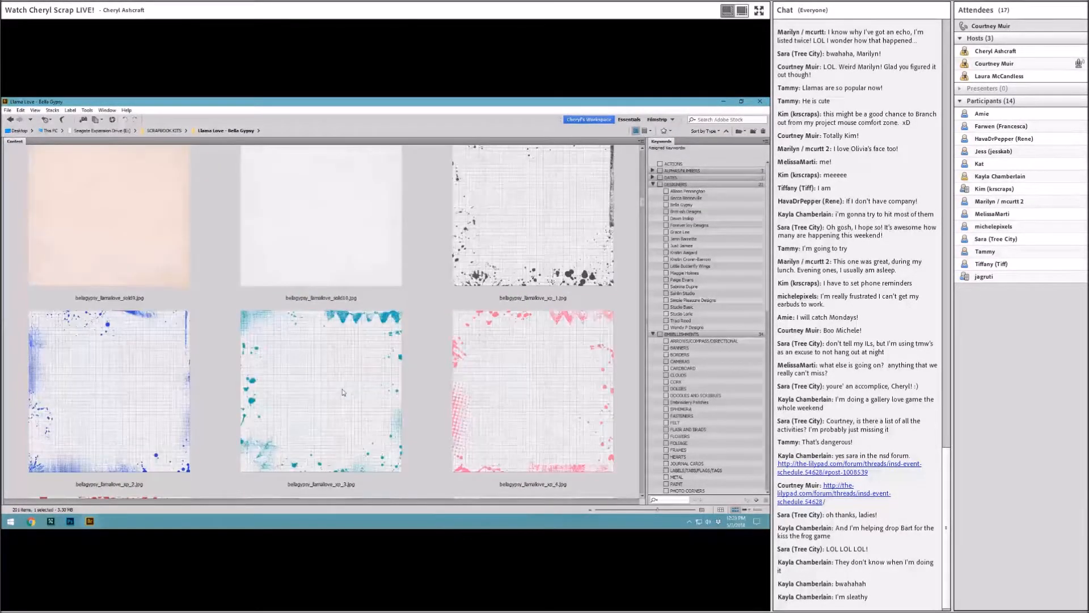
{"action": "scroll", "coordinate": [343, 392], "scroll_direction": "up", "scroll_amount": 4}
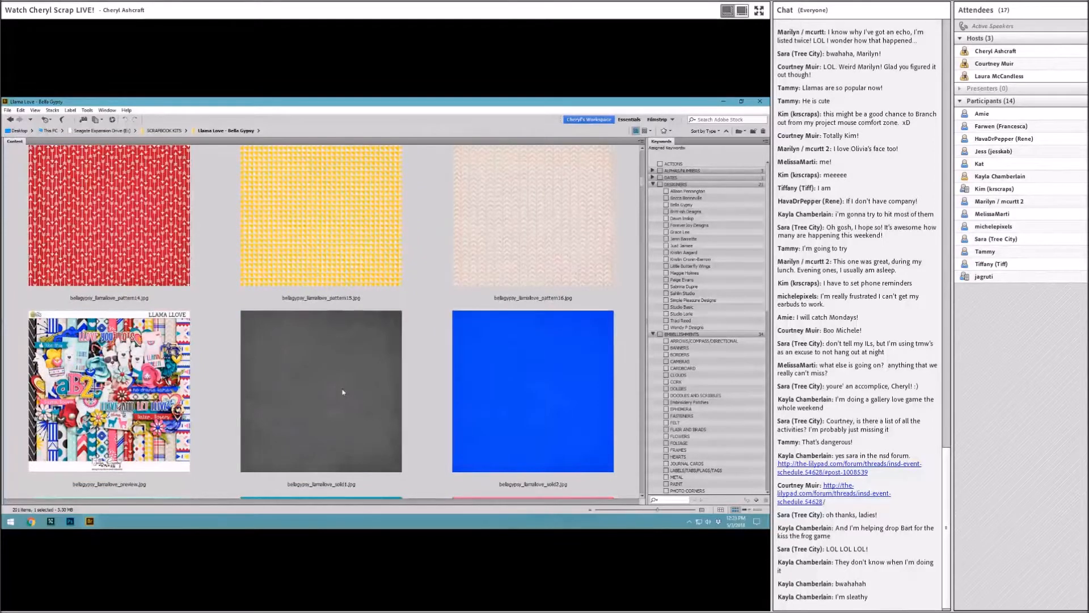
{"action": "scroll", "coordinate": [343, 391], "scroll_direction": "up", "scroll_amount": 4}
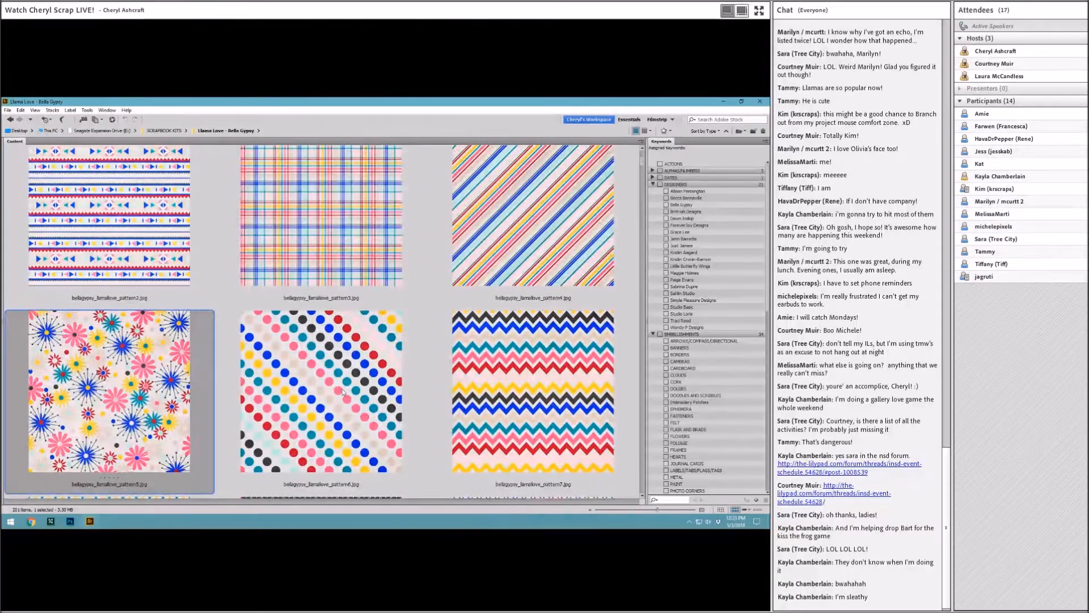
{"action": "scroll", "coordinate": [558, 400], "scroll_direction": "up", "scroll_amount": 1}
{"action": "left_click", "coordinate": [558, 400]}
{"action": "left_click_drag", "start_coordinate": [531, 391], "coordinate": [180, 371]}
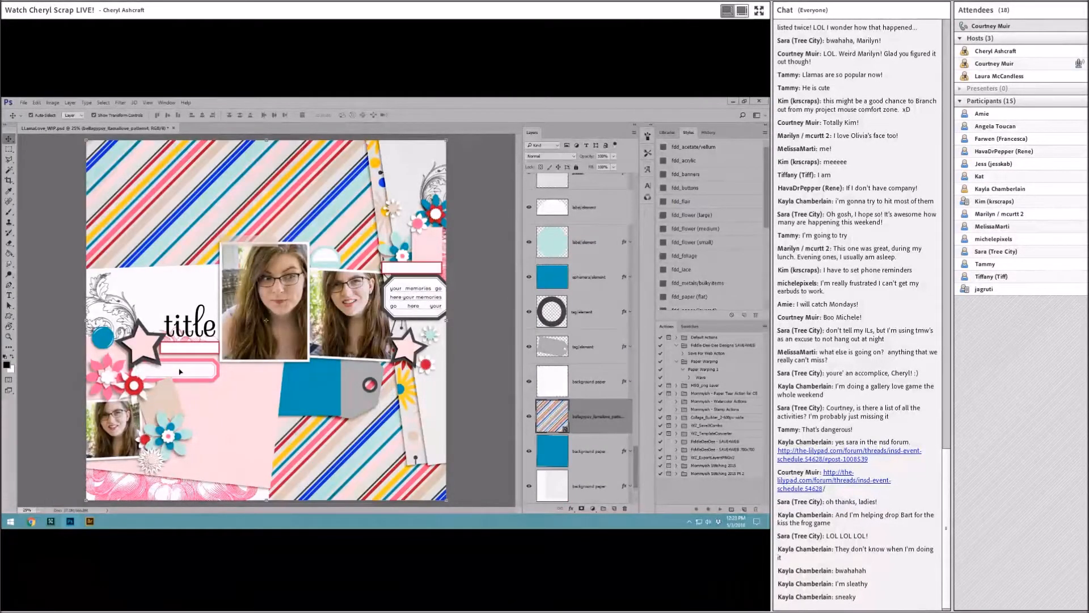
{"action": "key", "text": "ctrl+alt+g"}
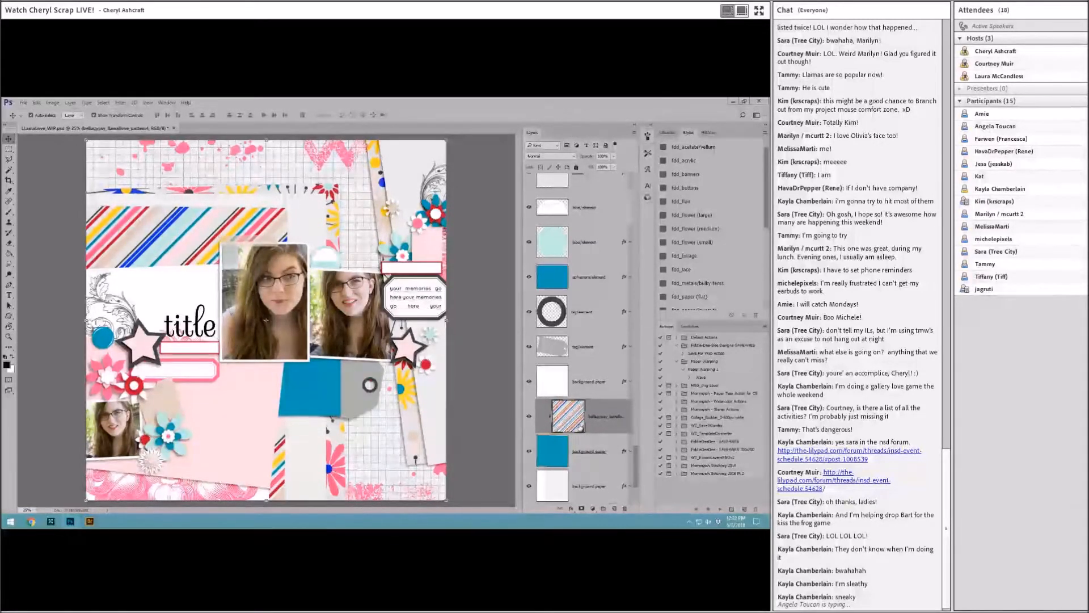
{"action": "left_click", "coordinate": [310, 386]}
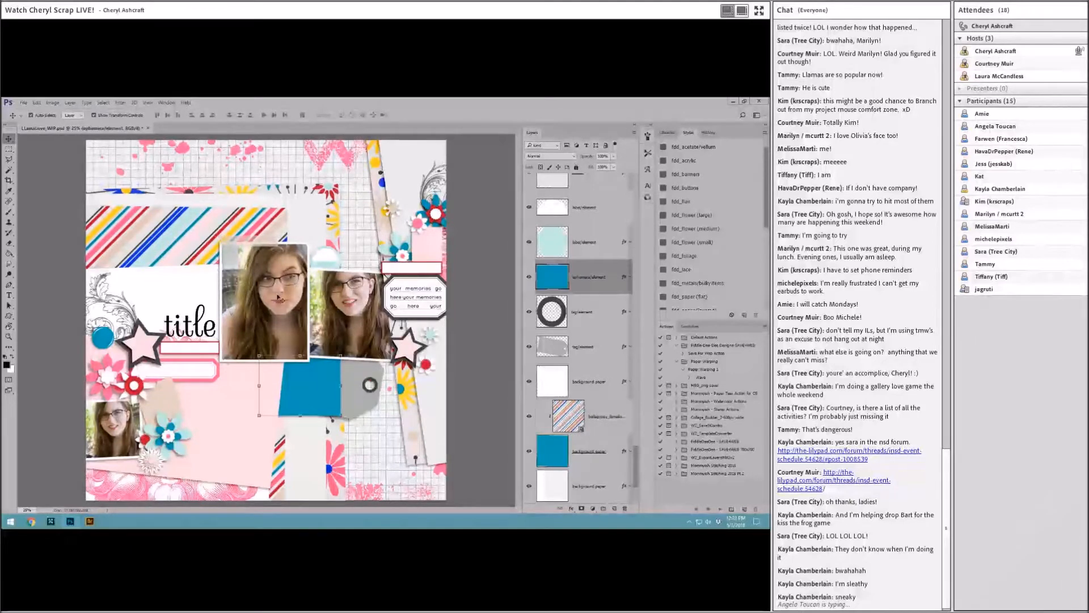
{"action": "left_click", "coordinate": [179, 231]}
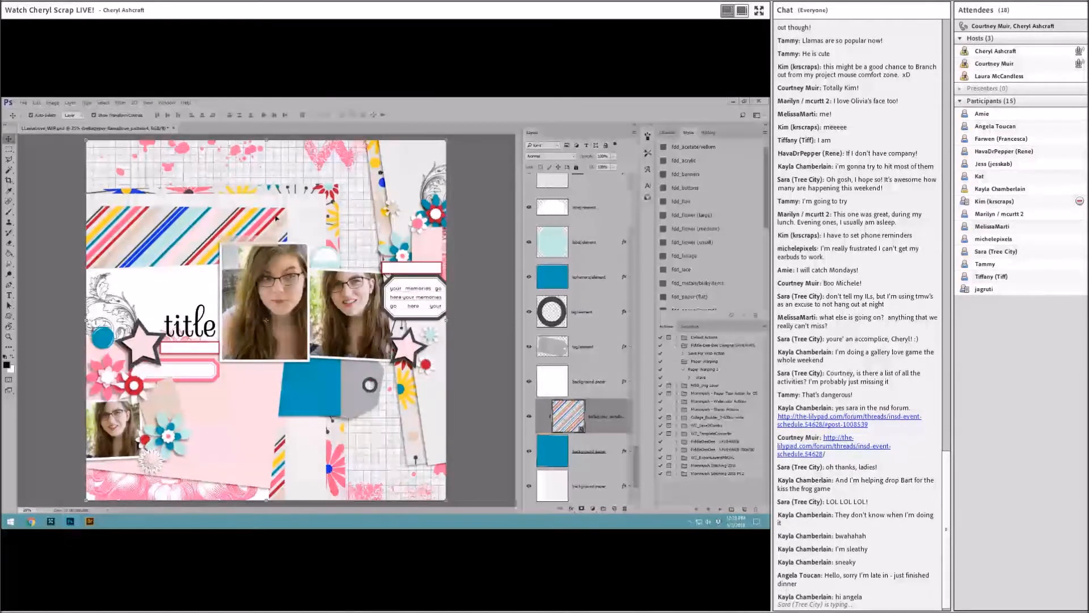
{"action": "left_click_drag", "start_coordinate": [278, 215], "coordinate": [274, 213]}
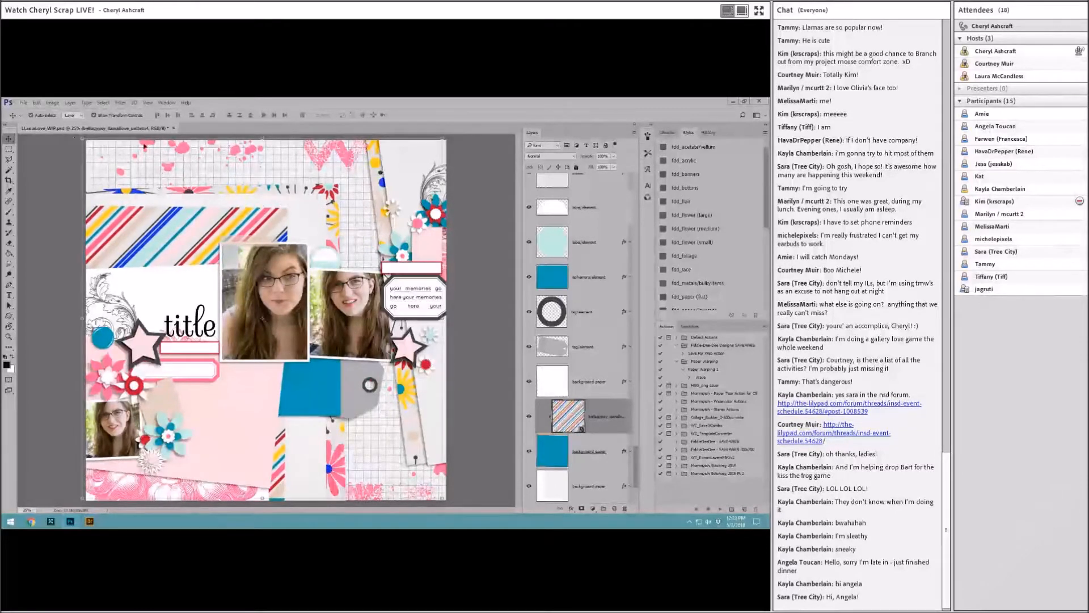
{"action": "left_click", "coordinate": [37, 102]}
{"action": "left_click", "coordinate": [50, 115]}
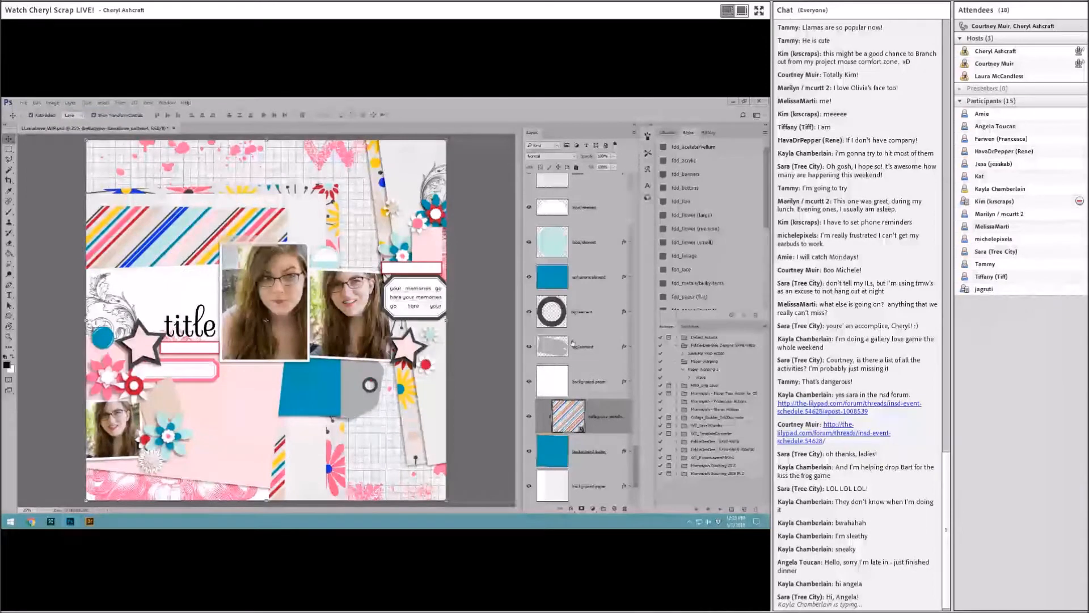
{"action": "left_click", "coordinate": [593, 452]}
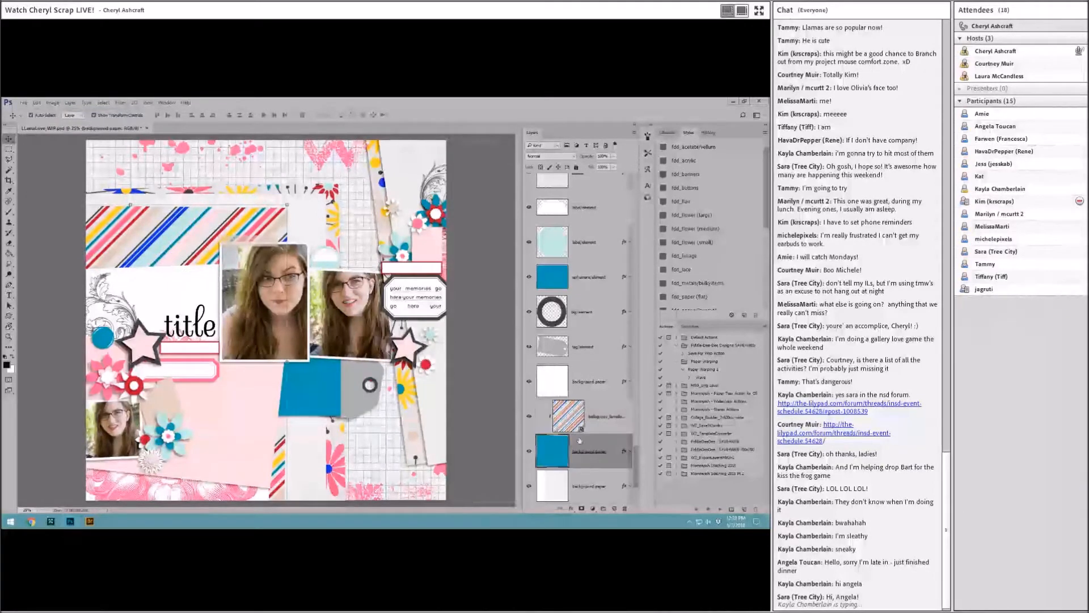
{"action": "left_click", "coordinate": [594, 416]}
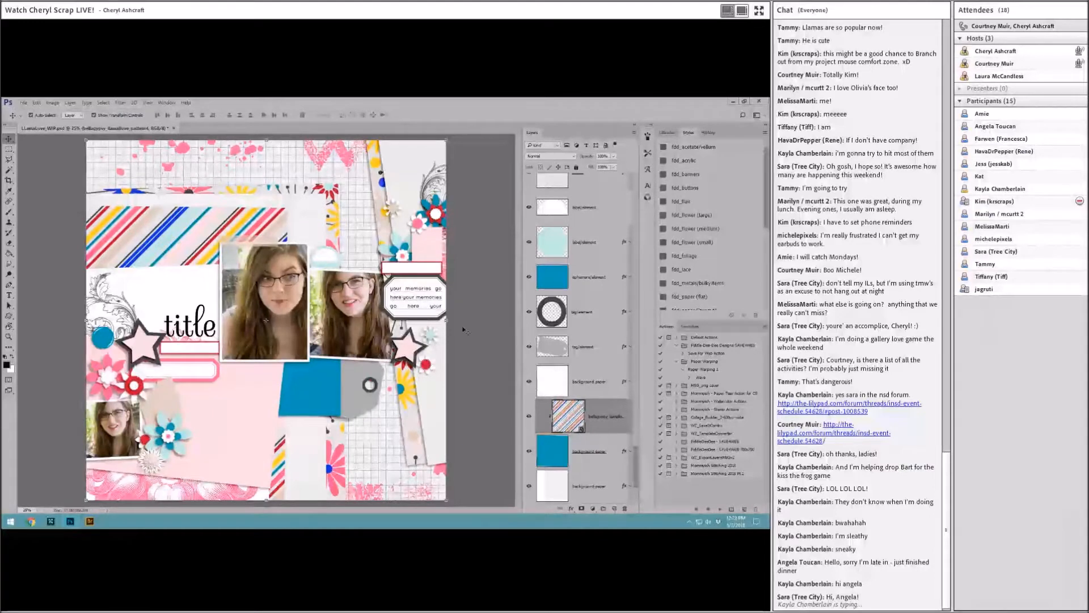
Try the arrow-patterned paper bellagypsy_llamalove_pattern2.jpg from Bridge clipped to the light pink paper block, and delete its layer.
{"action": "left_click", "coordinate": [249, 403]}
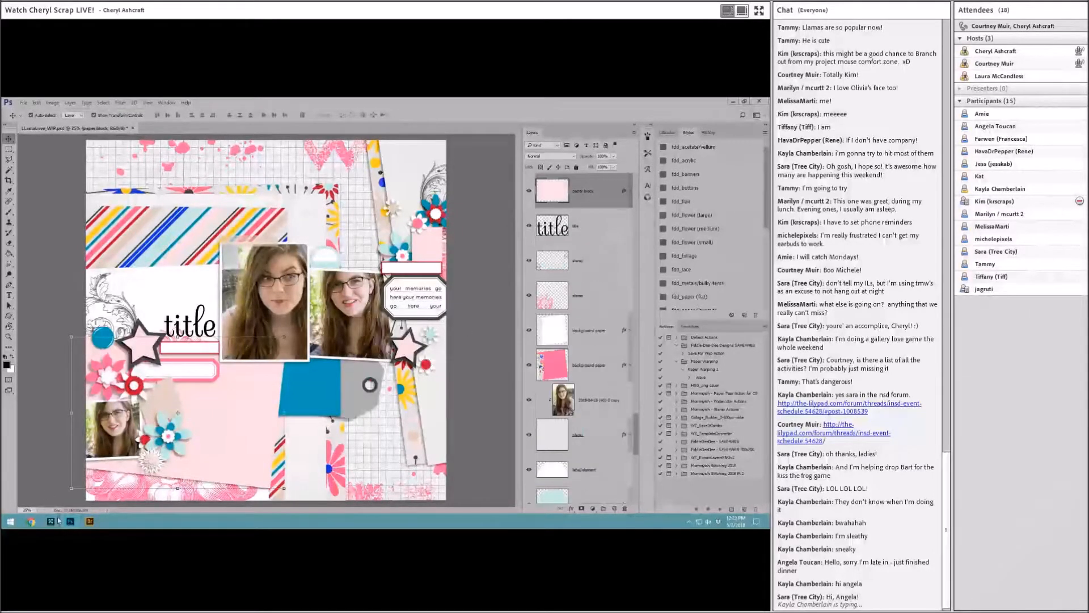
{"action": "left_click", "coordinate": [89, 521]}
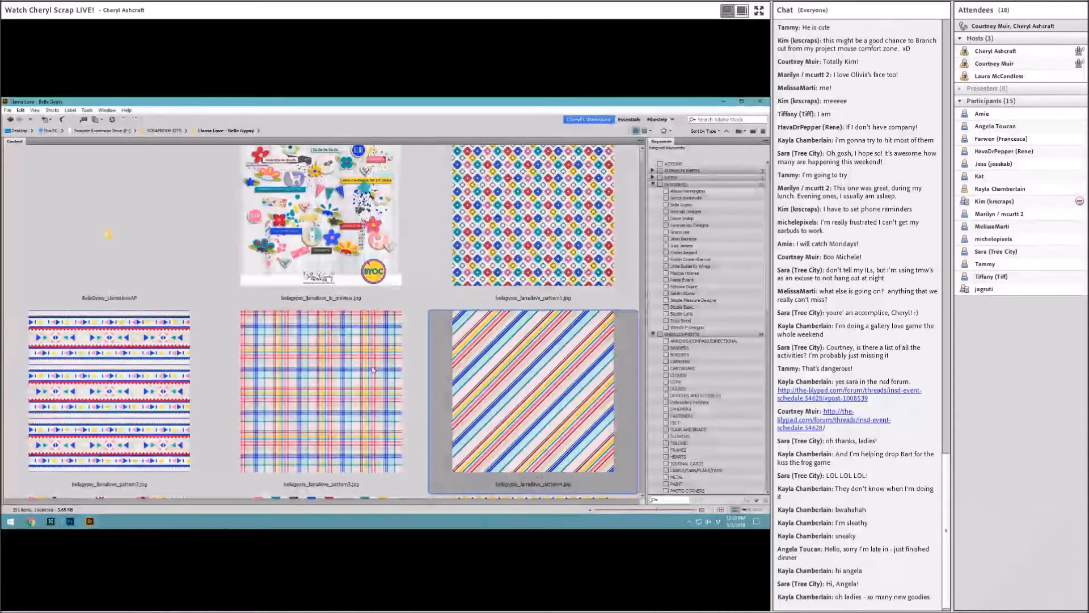
{"action": "scroll", "coordinate": [377, 366], "scroll_direction": "down", "scroll_amount": 5}
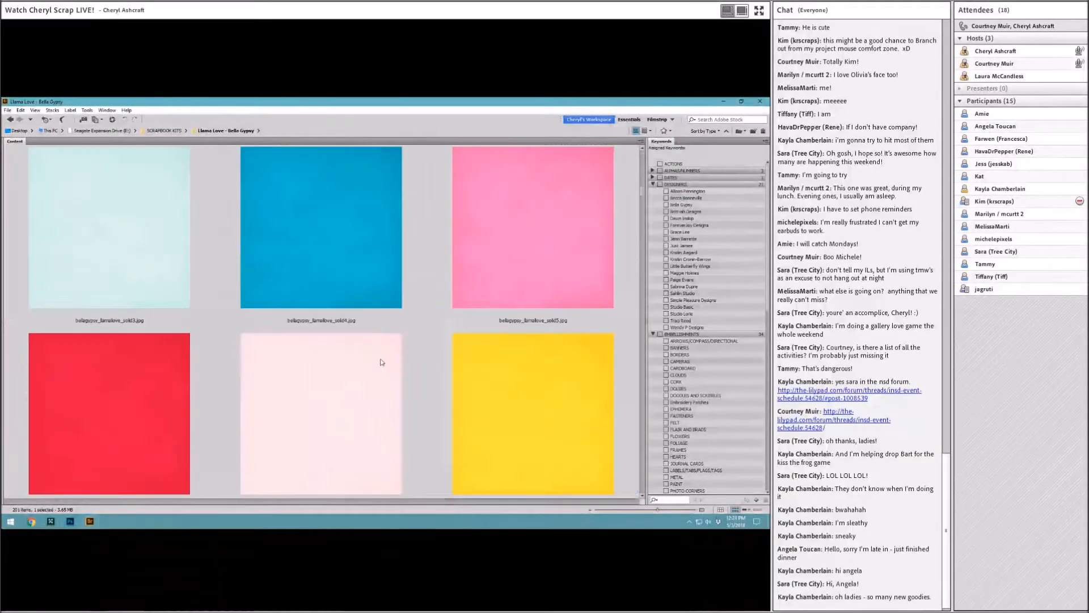
{"action": "scroll", "coordinate": [382, 361], "scroll_direction": "up", "scroll_amount": 3}
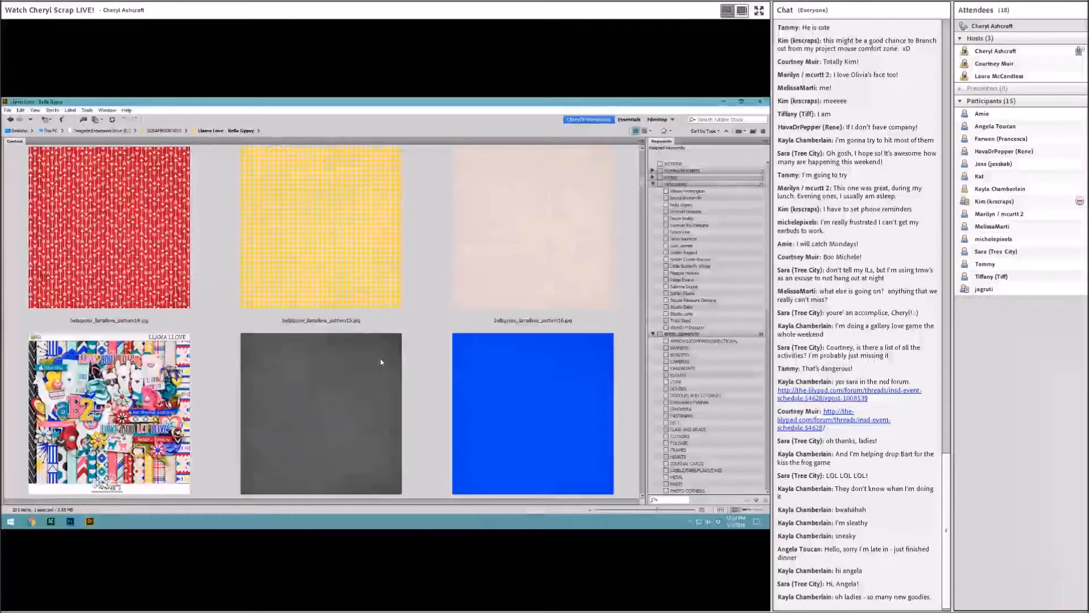
{"action": "scroll", "coordinate": [380, 359], "scroll_direction": "up", "scroll_amount": 3}
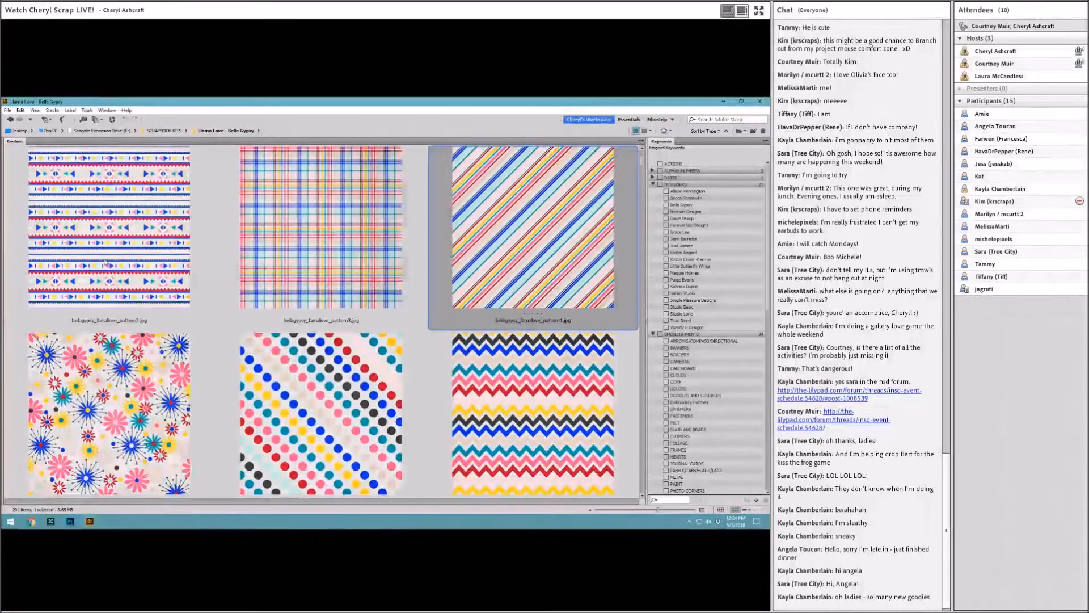
{"action": "left_click_drag", "start_coordinate": [105, 262], "coordinate": [224, 356]}
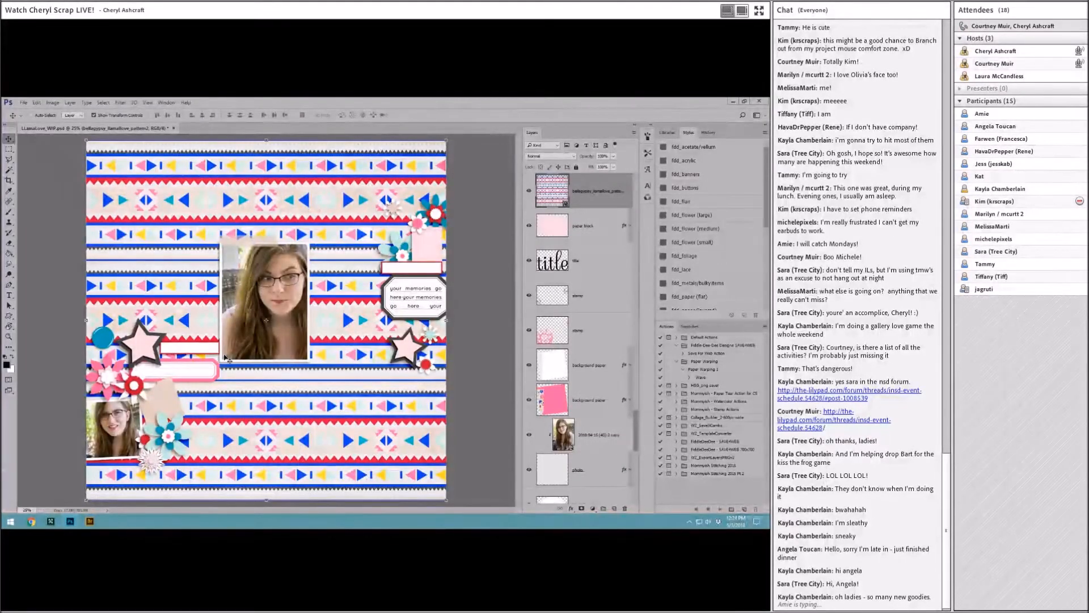
{"action": "right_click", "coordinate": [614, 190]}
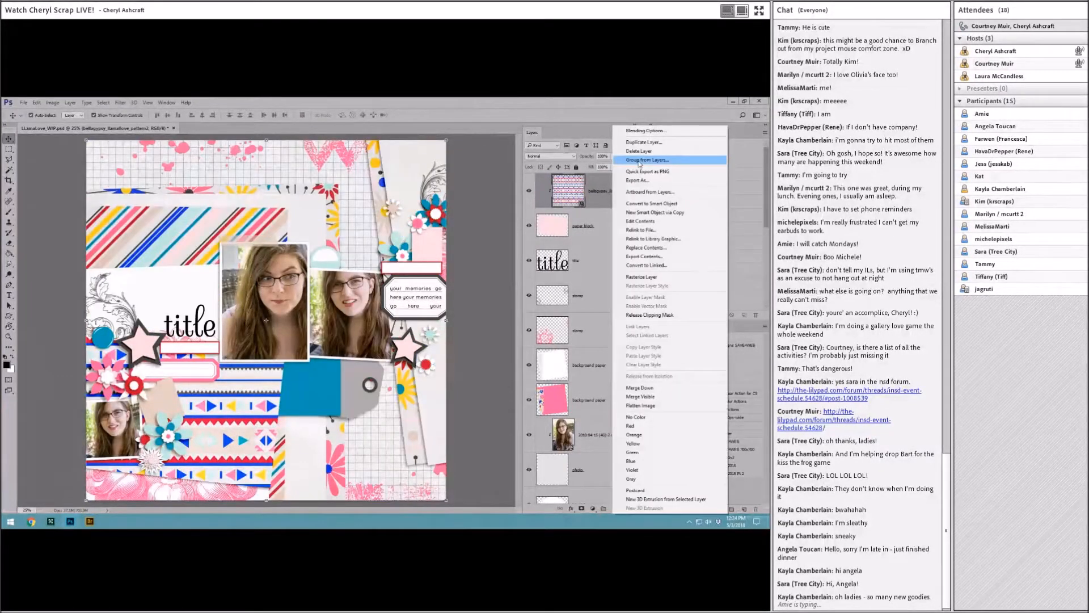
{"action": "left_click", "coordinate": [638, 152]}
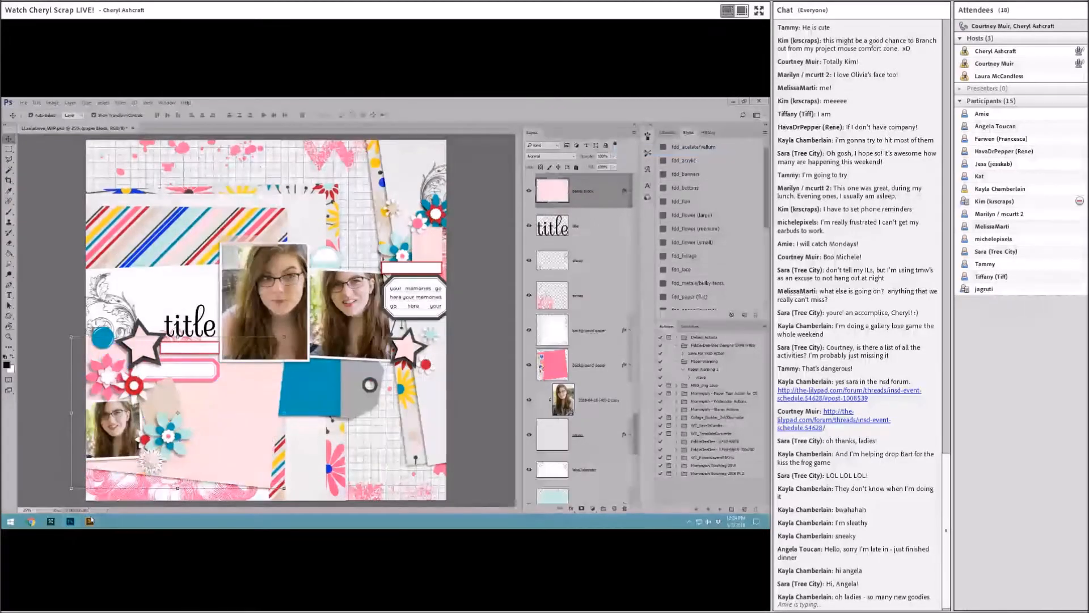
Place the polka-dot paper bellagypsy_llamalove_pattern6.jpg from the Bridge kit folder directly above the light pink paper block.
{"action": "left_click", "coordinate": [89, 521]}
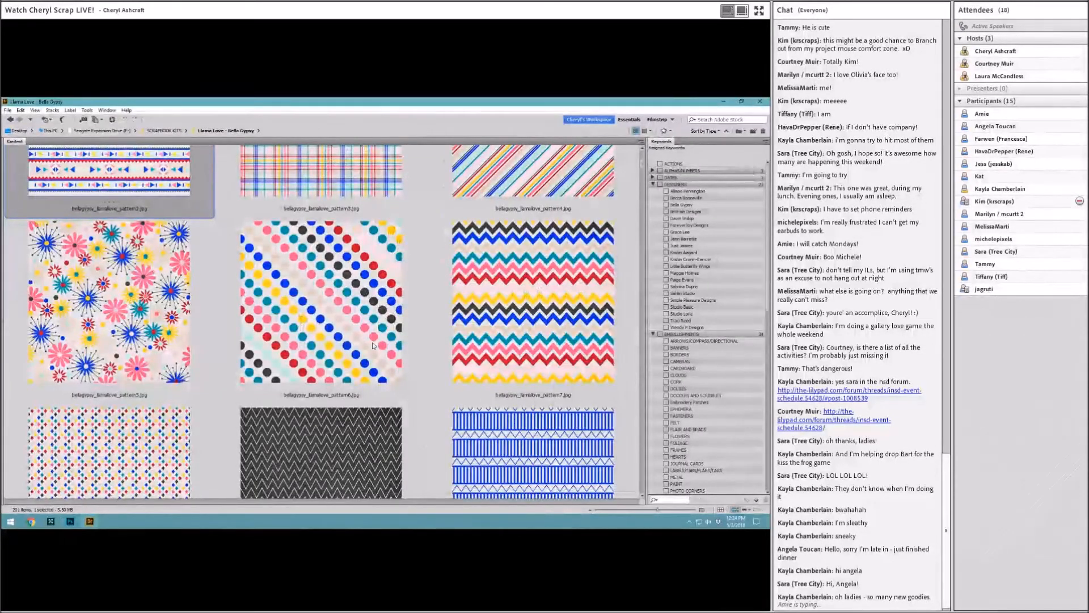
{"action": "scroll", "coordinate": [372, 342], "scroll_direction": "up", "scroll_amount": 3}
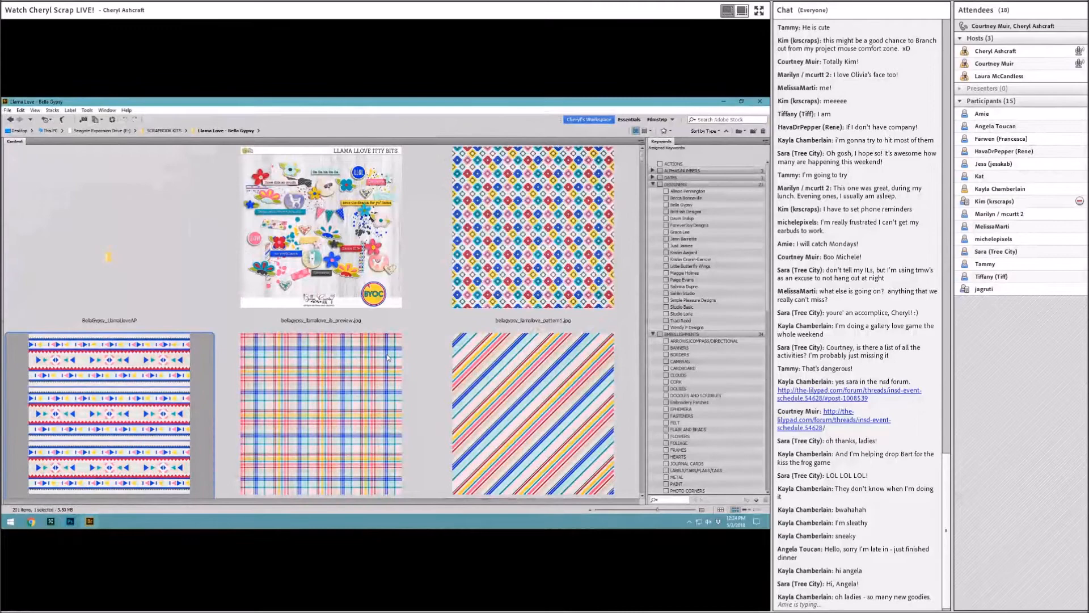
{"action": "scroll", "coordinate": [388, 357], "scroll_direction": "down", "scroll_amount": 6}
{"action": "scroll", "coordinate": [390, 364], "scroll_direction": "up", "scroll_amount": 2}
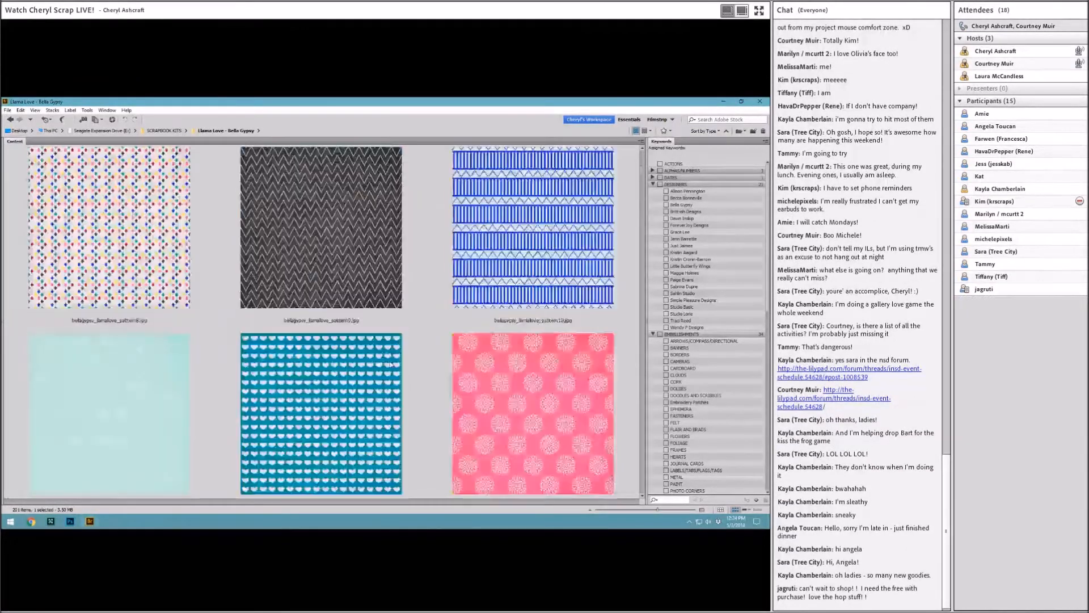
{"action": "scroll", "coordinate": [390, 364], "scroll_direction": "down", "scroll_amount": 2}
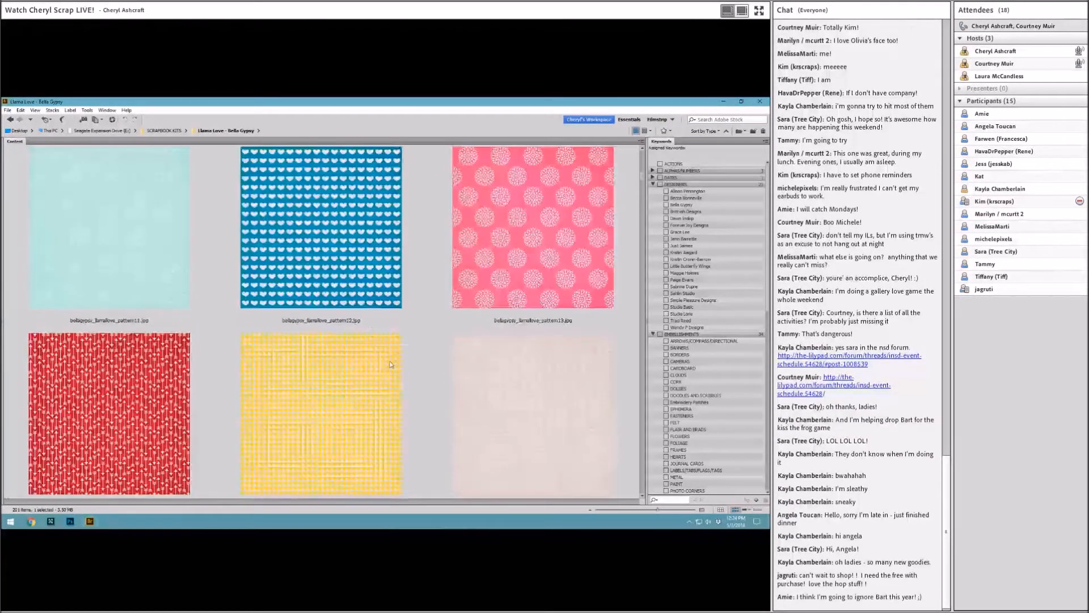
{"action": "scroll", "coordinate": [390, 364], "scroll_direction": "up", "scroll_amount": 4}
{"action": "left_click_drag", "start_coordinate": [307, 283], "coordinate": [193, 443]}
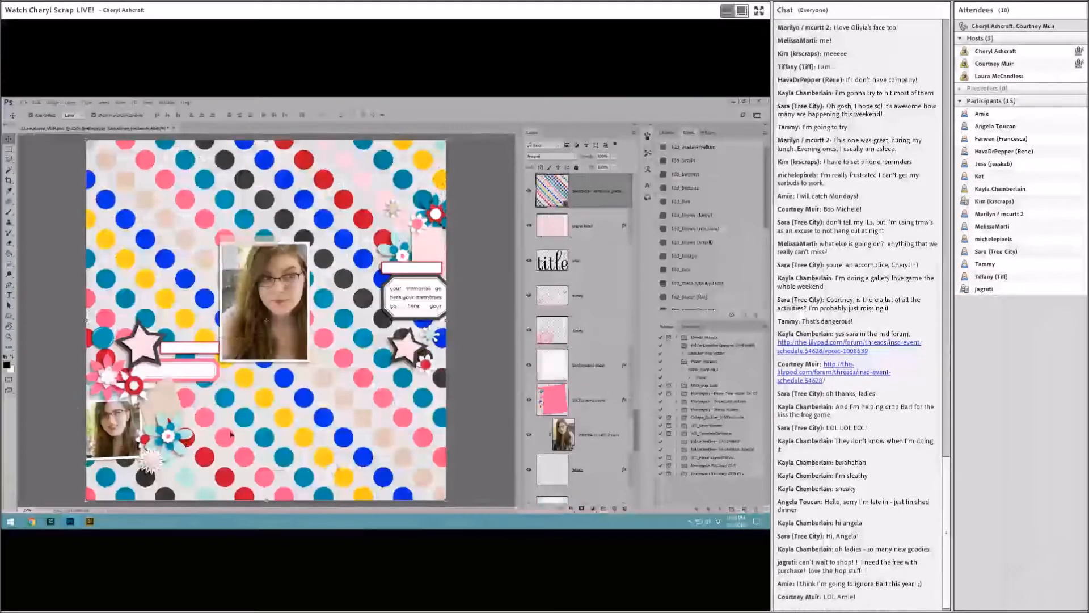
Clip the polka-dot paper to the pink paper block, scale it down and rotate it slightly to match the block.
{"action": "left_click_drag", "start_coordinate": [446, 142], "coordinate": [303, 282]}
{"action": "left_click_drag", "start_coordinate": [267, 321], "coordinate": [270, 322]}
{"action": "left_click_drag", "start_coordinate": [306, 279], "coordinate": [304, 277]}
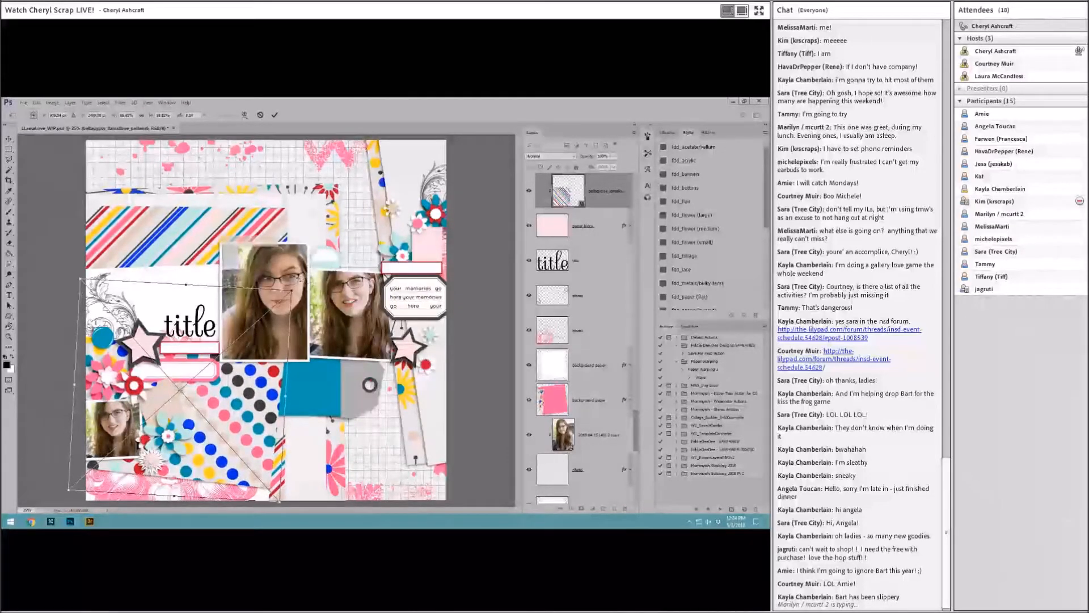
{"action": "left_click", "coordinate": [274, 115]}
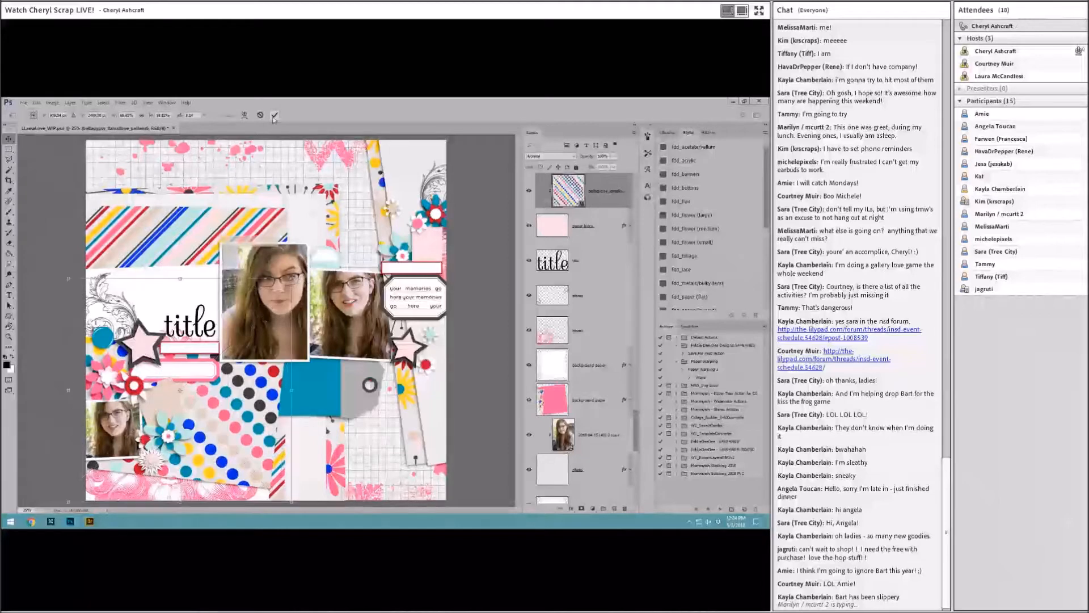
Apply the polka-dot paper's transformation and select the diagonal-striped paper on the page.
{"action": "left_click", "coordinate": [428, 162]}
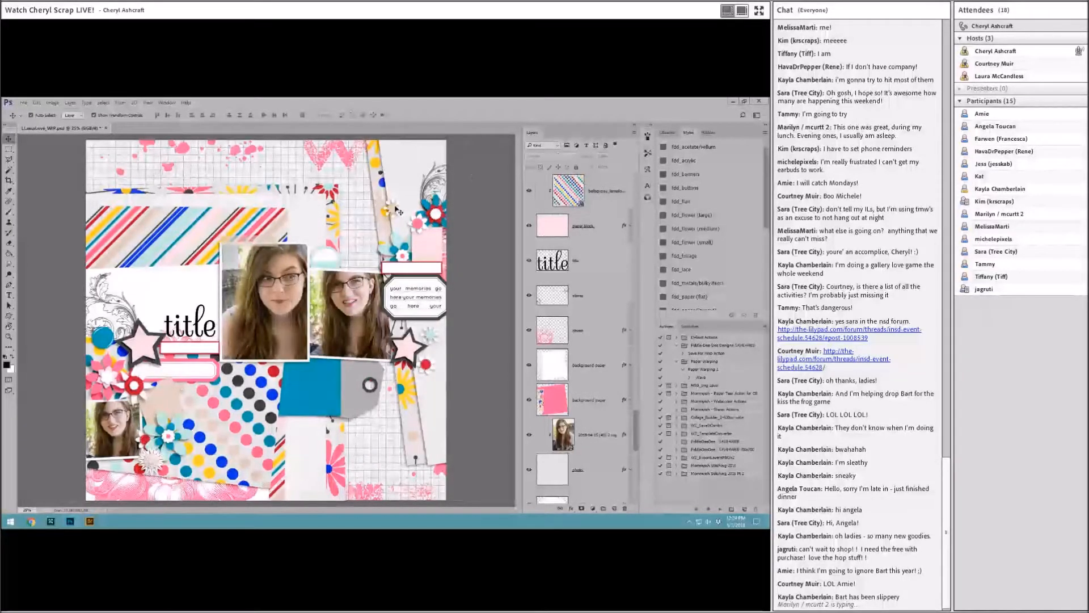
{"action": "left_click", "coordinate": [396, 209]}
{"action": "left_click", "coordinate": [280, 219]}
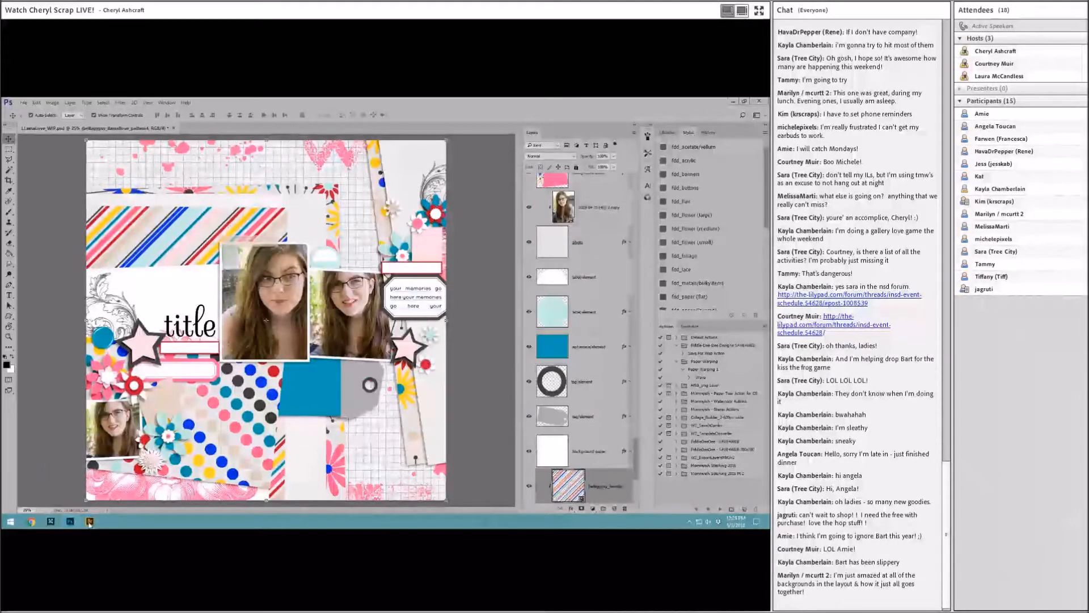
Look through the Llama Love kit in Bridge, from the papers past the flowers and hearts to the word art, and return to Photoshop.
{"action": "mouse_move", "coordinate": [89, 522]}
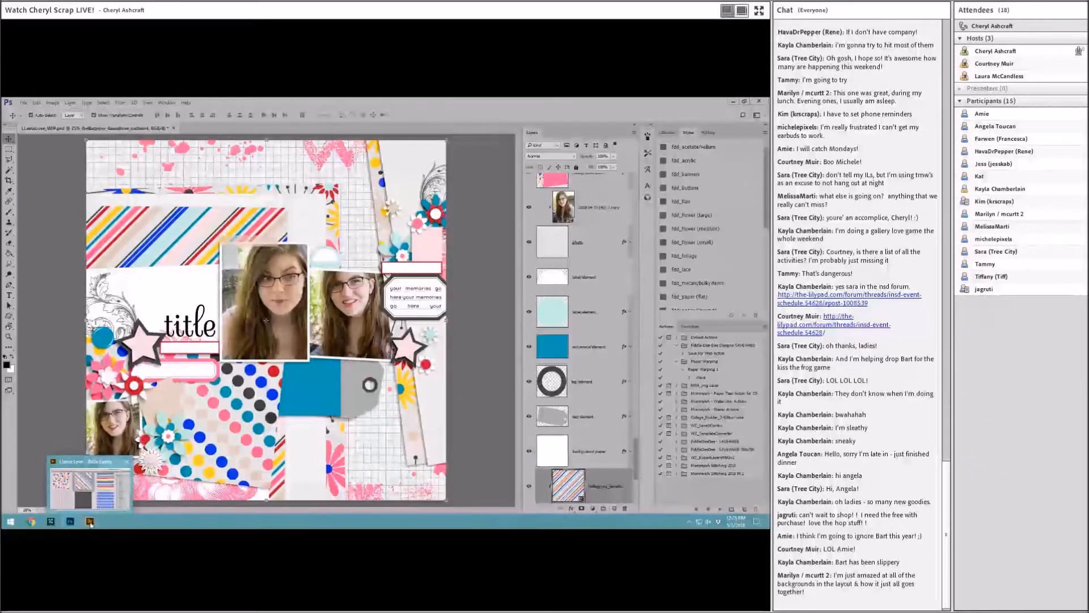
{"action": "left_click", "coordinate": [89, 522]}
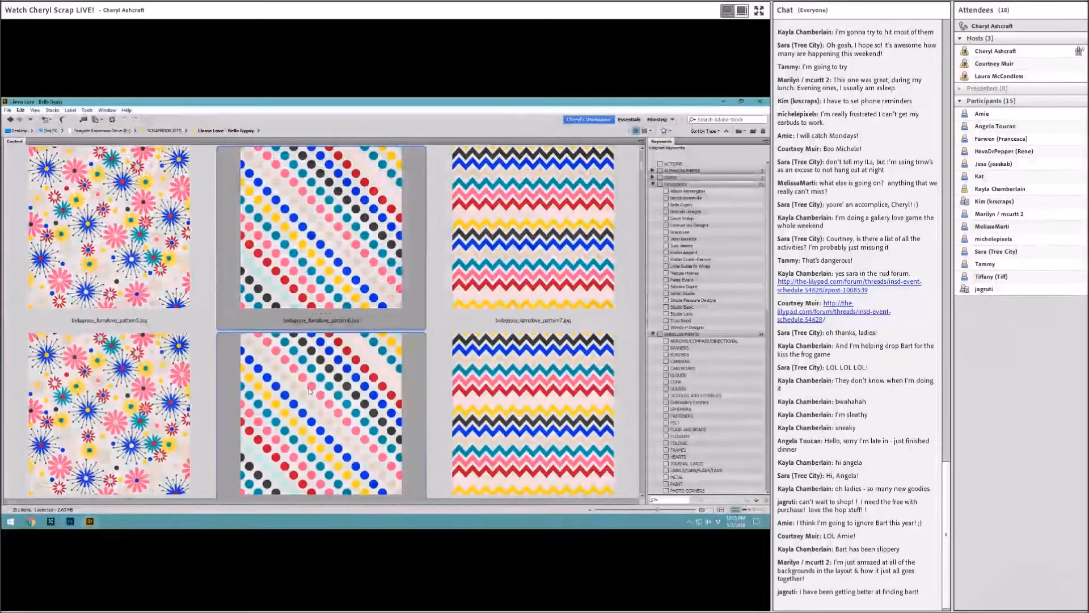
{"action": "scroll", "coordinate": [341, 414], "scroll_direction": "down", "scroll_amount": 5}
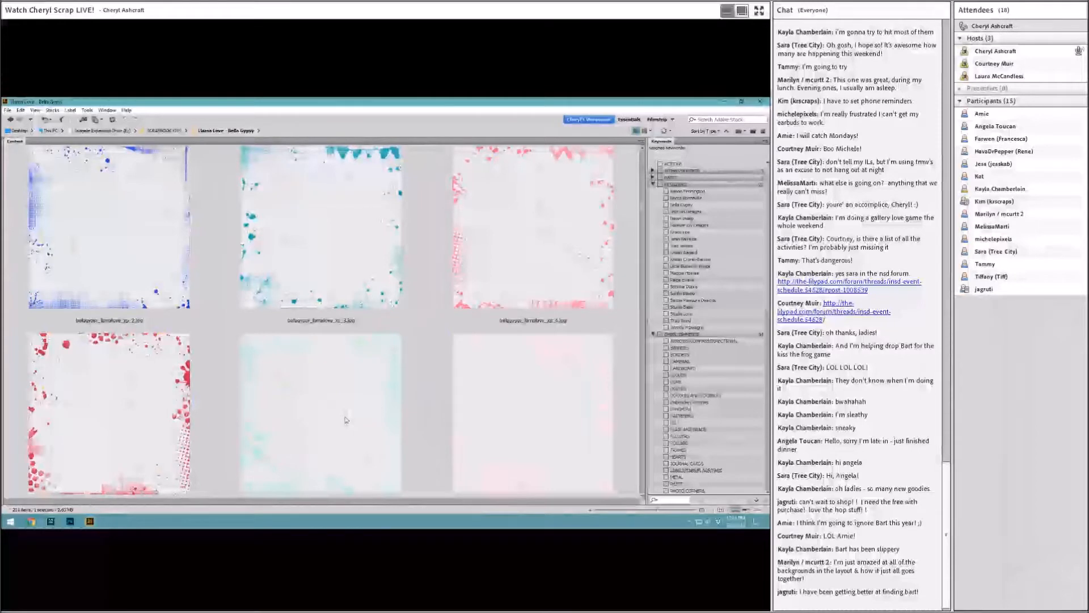
{"action": "scroll", "coordinate": [348, 421], "scroll_direction": "down", "scroll_amount": 5}
{"action": "scroll", "coordinate": [350, 429], "scroll_direction": "down", "scroll_amount": 5}
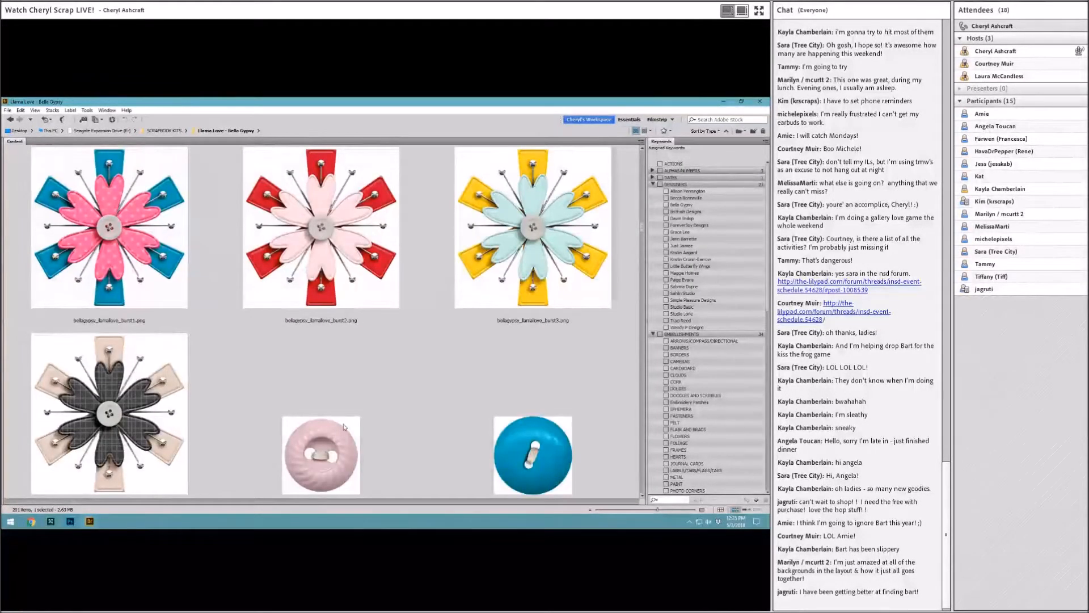
{"action": "scroll", "coordinate": [357, 406], "scroll_direction": "down", "scroll_amount": 5}
{"action": "scroll", "coordinate": [357, 406], "scroll_direction": "down", "scroll_amount": 5}
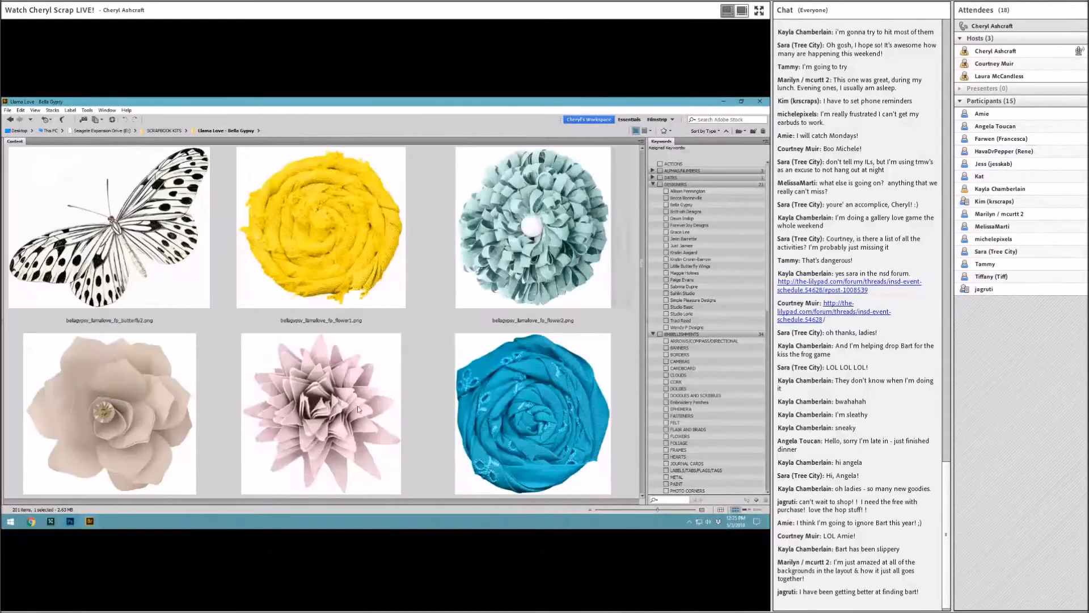
{"action": "scroll", "coordinate": [357, 407], "scroll_direction": "down", "scroll_amount": 5}
{"action": "scroll", "coordinate": [357, 407], "scroll_direction": "down", "scroll_amount": 5}
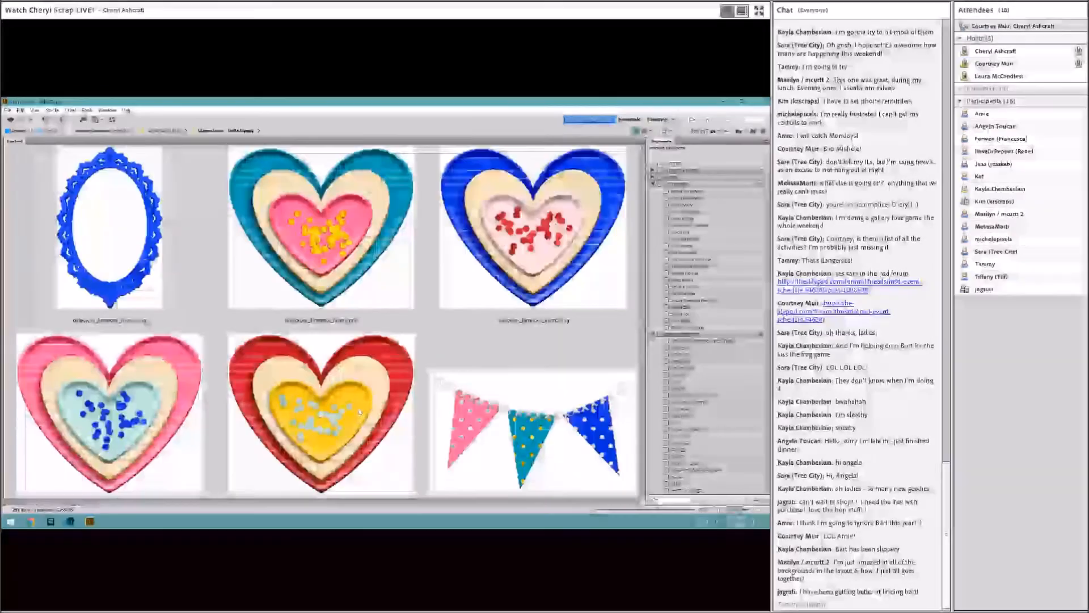
{"action": "scroll", "coordinate": [359, 412], "scroll_direction": "down", "scroll_amount": 5}
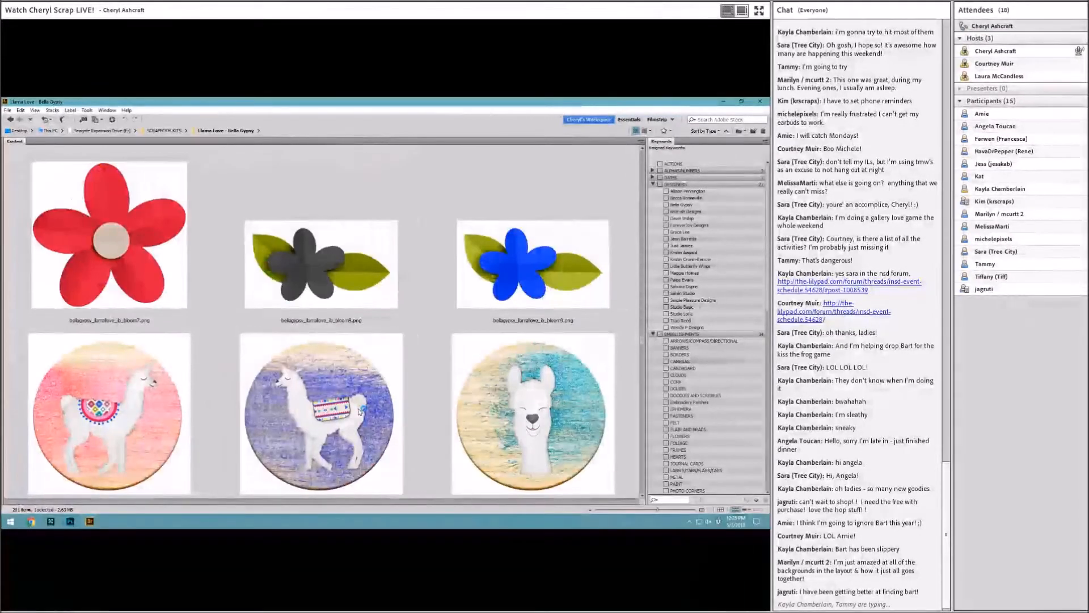
{"action": "scroll", "coordinate": [358, 411], "scroll_direction": "down", "scroll_amount": 6}
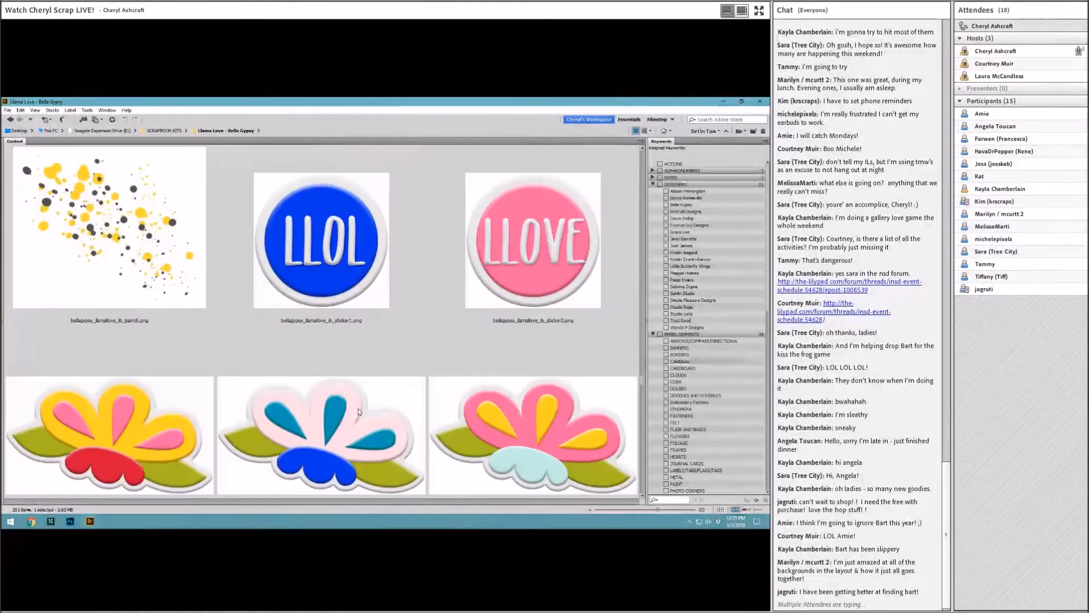
{"action": "scroll", "coordinate": [358, 411], "scroll_direction": "down", "scroll_amount": 6}
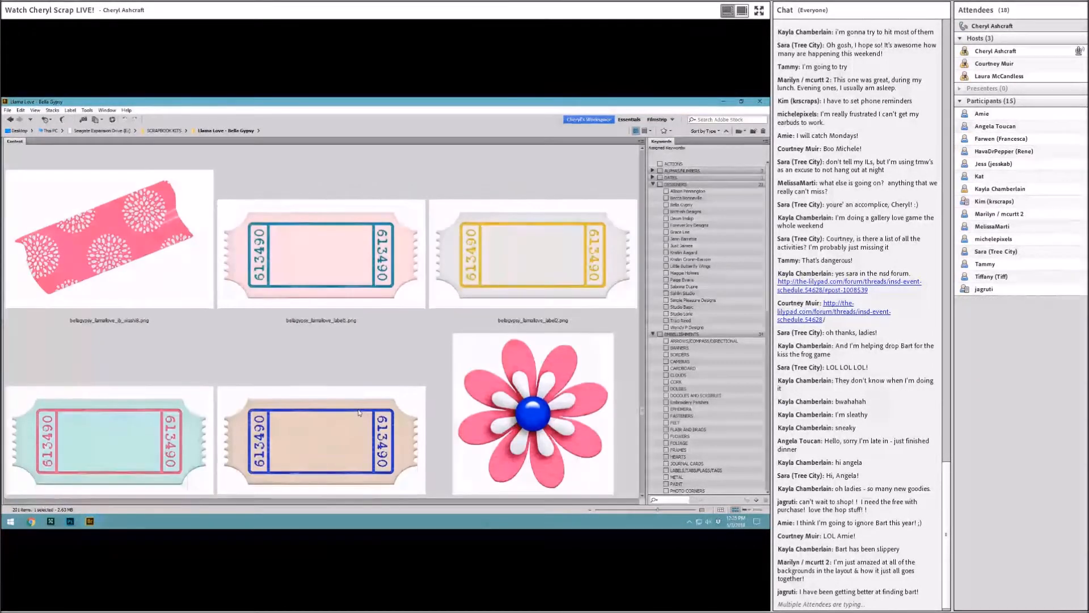
{"action": "scroll", "coordinate": [359, 411], "scroll_direction": "down", "scroll_amount": 2}
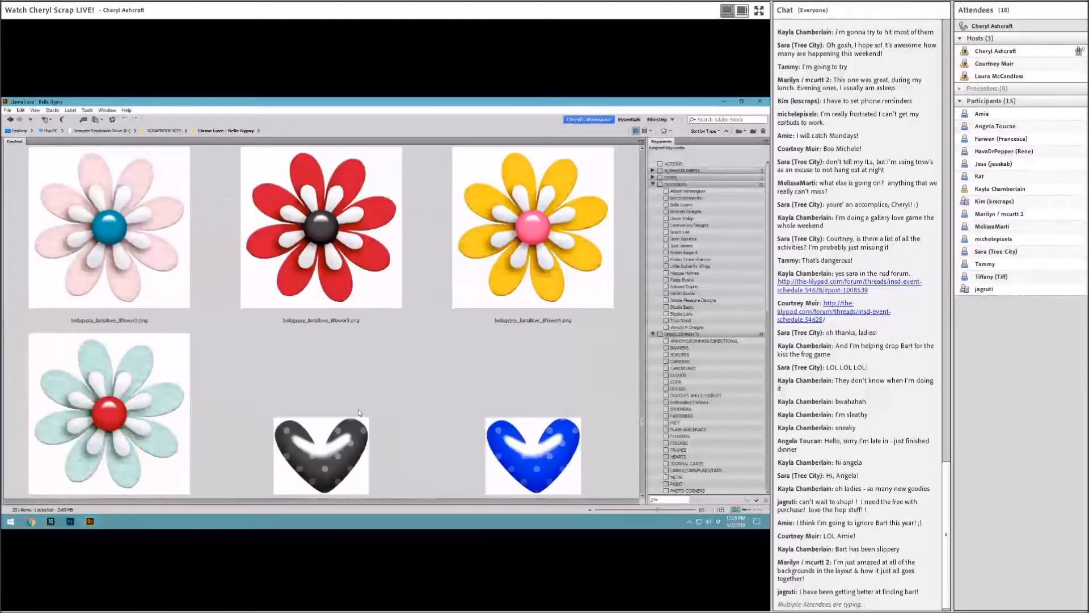
{"action": "scroll", "coordinate": [359, 412], "scroll_direction": "down", "scroll_amount": 3}
{"action": "scroll", "coordinate": [358, 409], "scroll_direction": "up", "scroll_amount": 3}
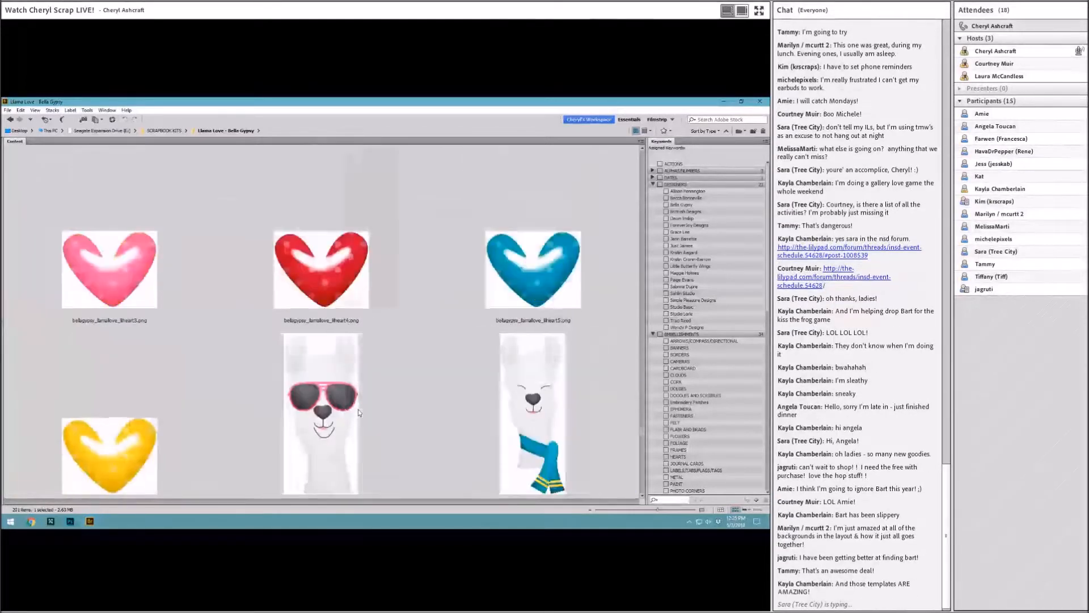
{"action": "scroll", "coordinate": [358, 410], "scroll_direction": "down", "scroll_amount": 5}
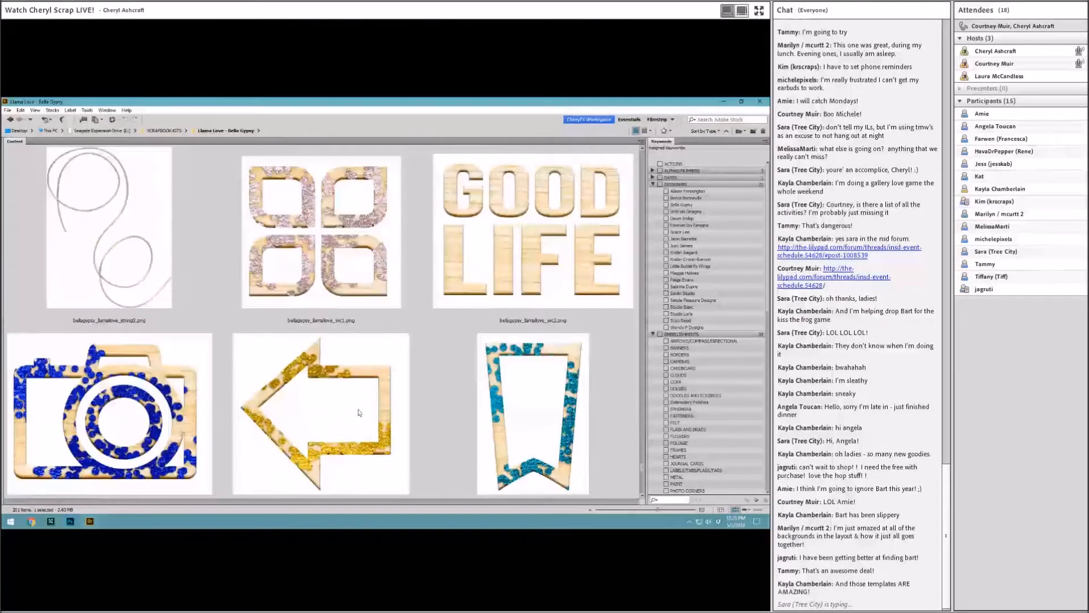
{"action": "scroll", "coordinate": [358, 412], "scroll_direction": "down", "scroll_amount": 2}
{"action": "scroll", "coordinate": [358, 412], "scroll_direction": "down", "scroll_amount": 3}
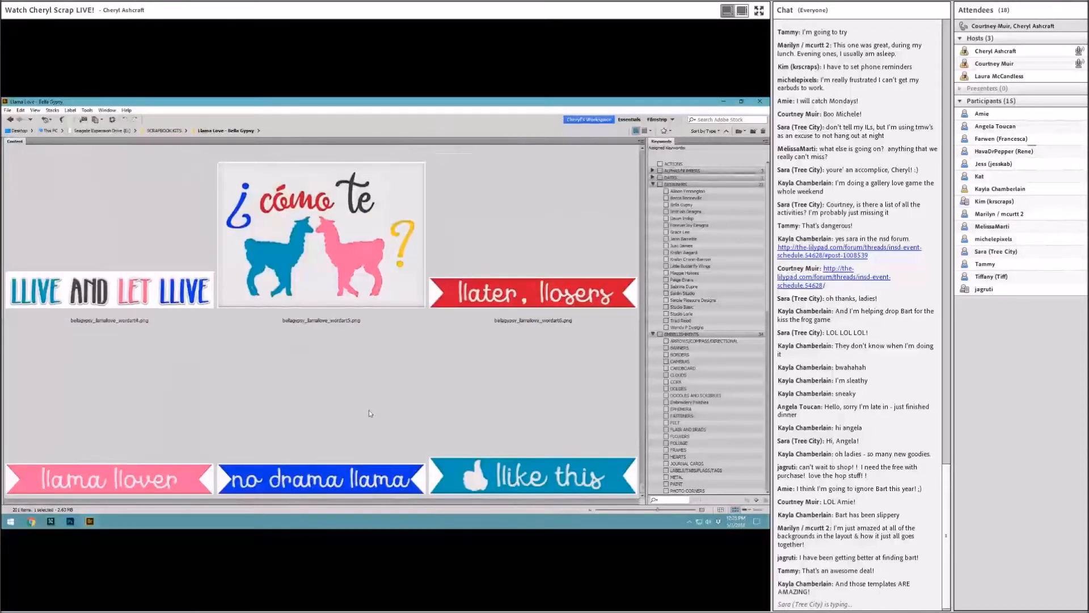
{"action": "scroll", "coordinate": [349, 424], "scroll_direction": "down", "scroll_amount": 1}
{"action": "scroll", "coordinate": [349, 424], "scroll_direction": "up", "scroll_amount": 3}
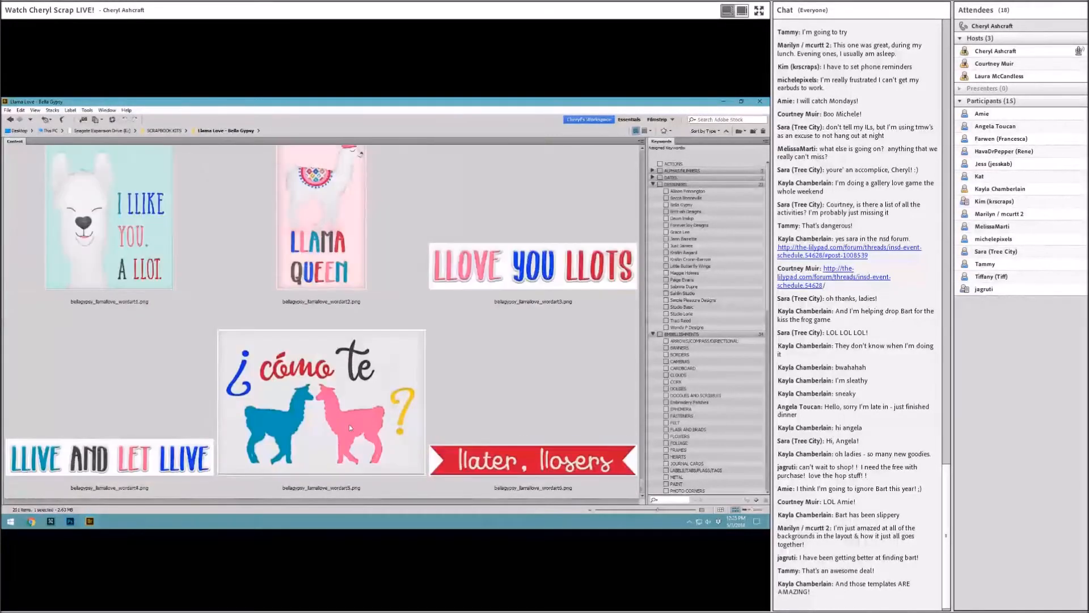
{"action": "left_click", "coordinate": [70, 521]}
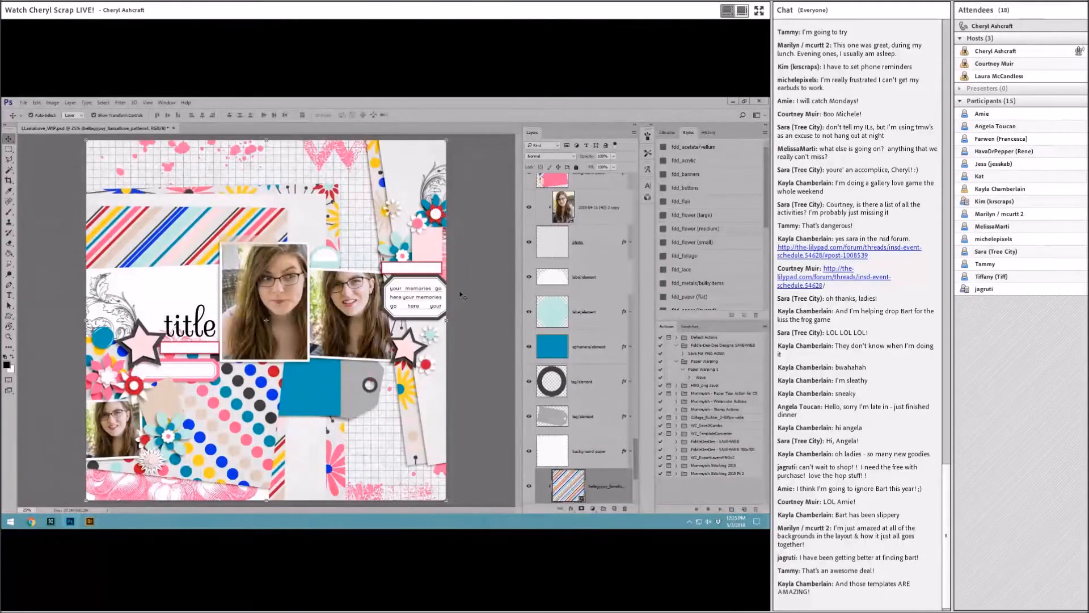
{"action": "left_click", "coordinate": [366, 370]}
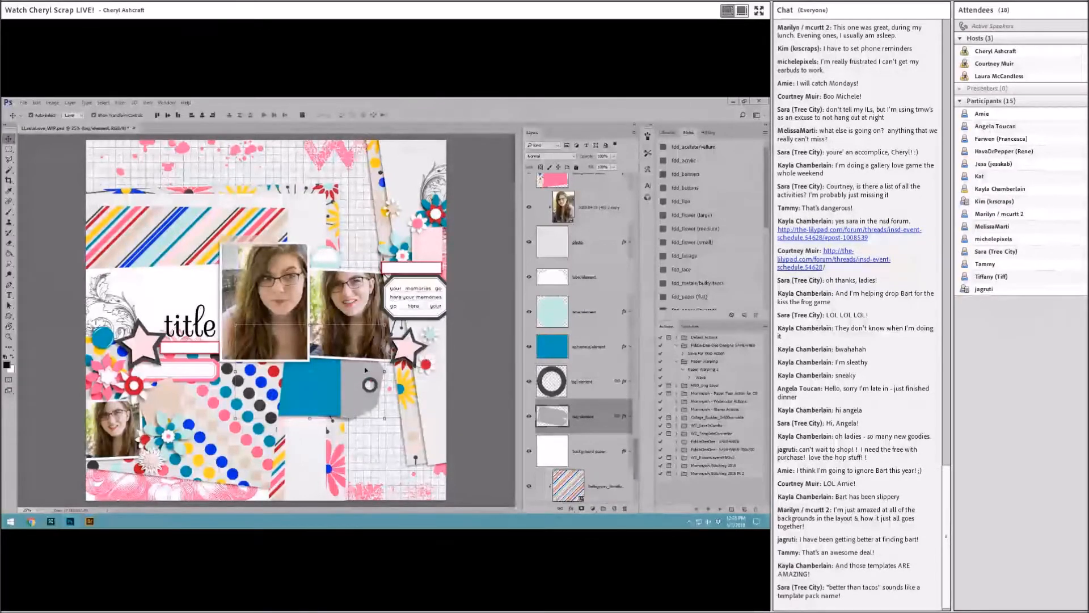
{"action": "left_click", "coordinate": [433, 285]}
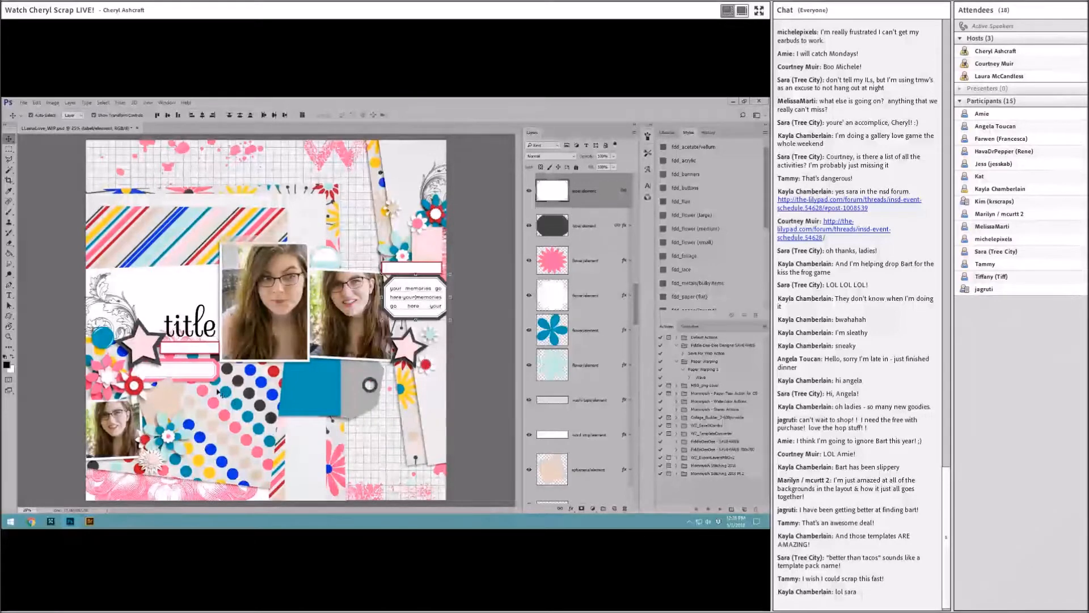
View the INSD 2017 and INSD 2018 Grab Bag {Dressed Up} preview images from the Dressed Up folder in Photoshop, closing each one.
{"action": "left_click", "coordinate": [11, 522]}
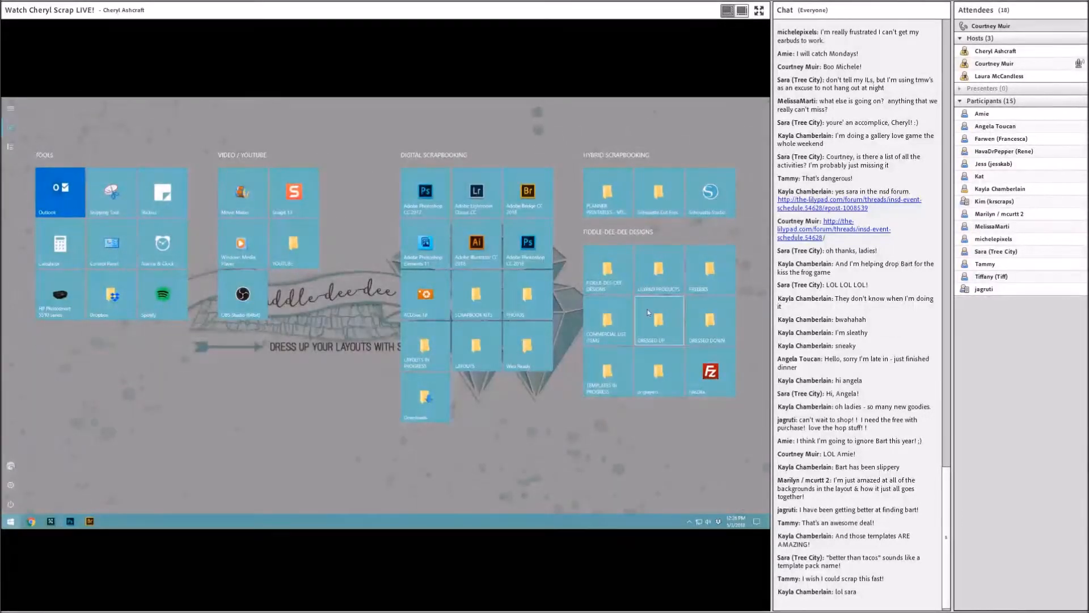
{"action": "left_click", "coordinate": [651, 318]}
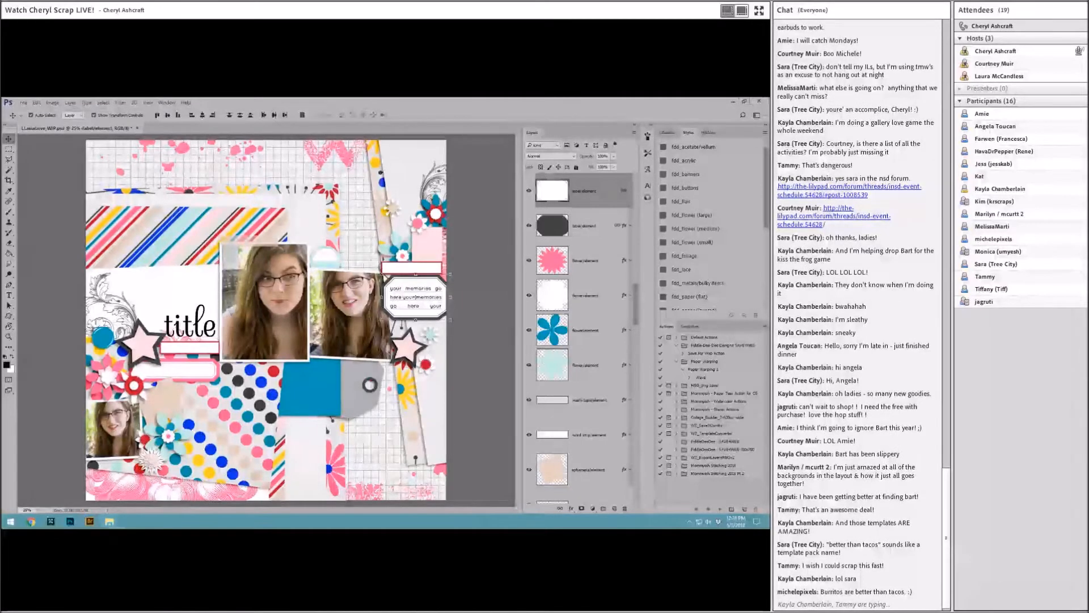
{"action": "left_click_drag", "start_coordinate": [491, 149], "coordinate": [482, 127]}
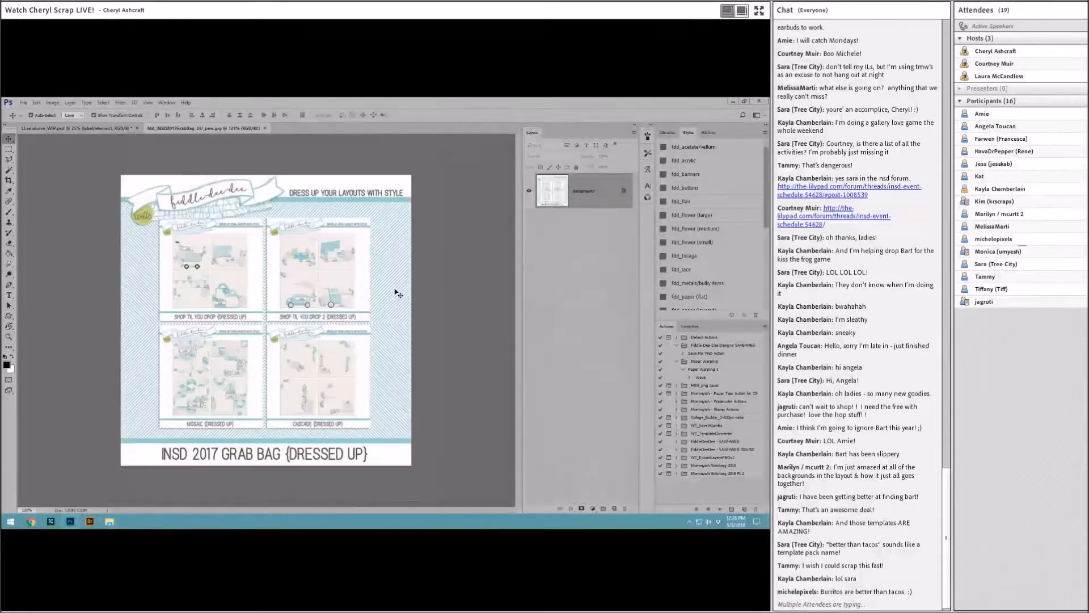
{"action": "left_click", "coordinate": [264, 128]}
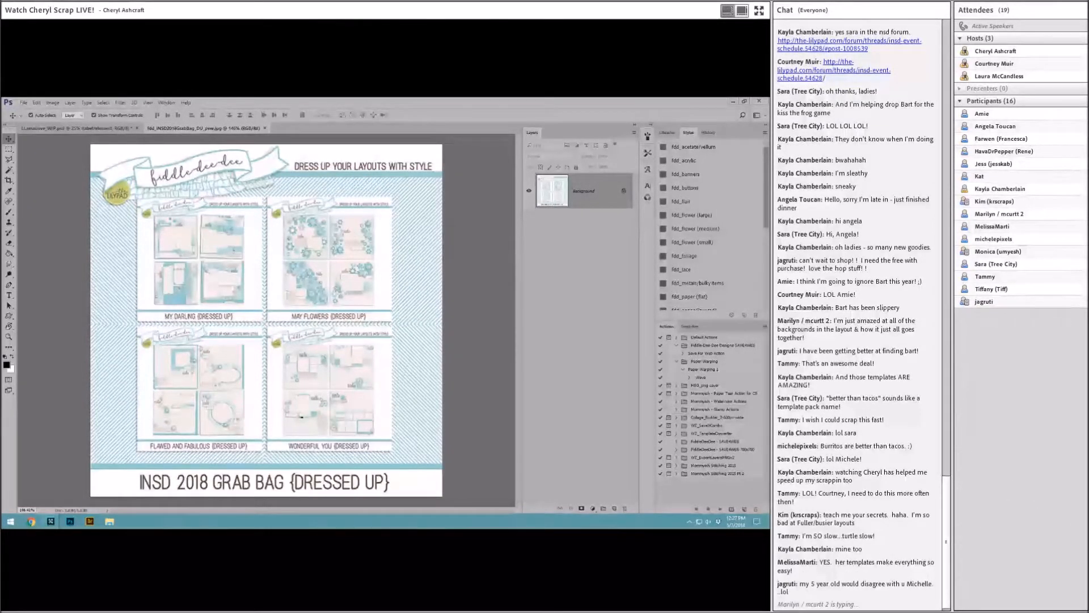
{"action": "left_click", "coordinate": [264, 128]}
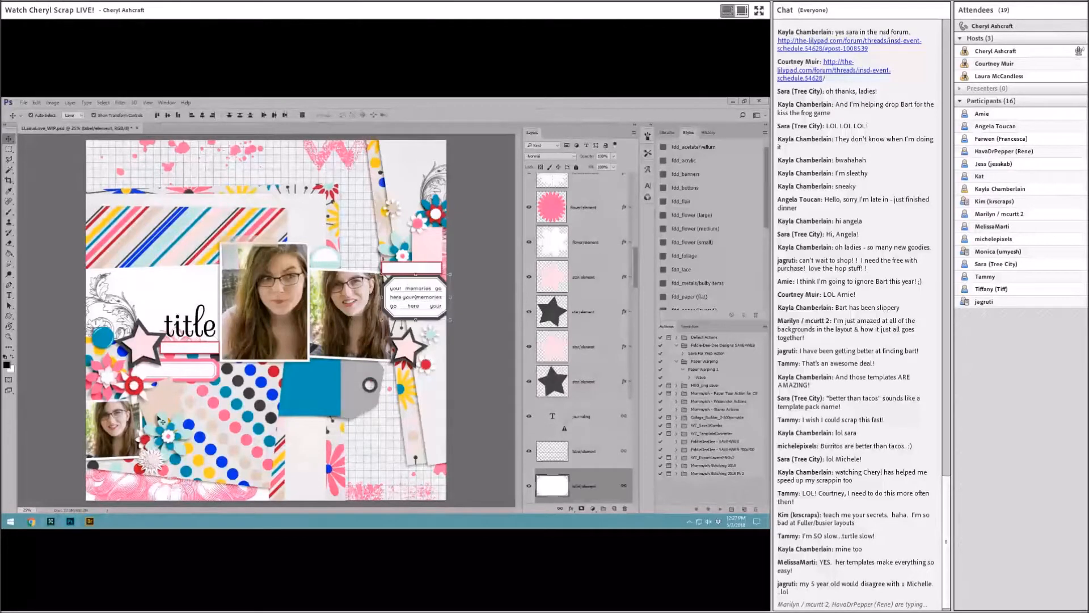
Try the Llama Queen card bellagypsy_llamalove_wordart2.png from Bridge above the title layer, and delete its layer.
{"action": "scroll", "coordinate": [544, 465], "scroll_direction": "down", "scroll_amount": 2}
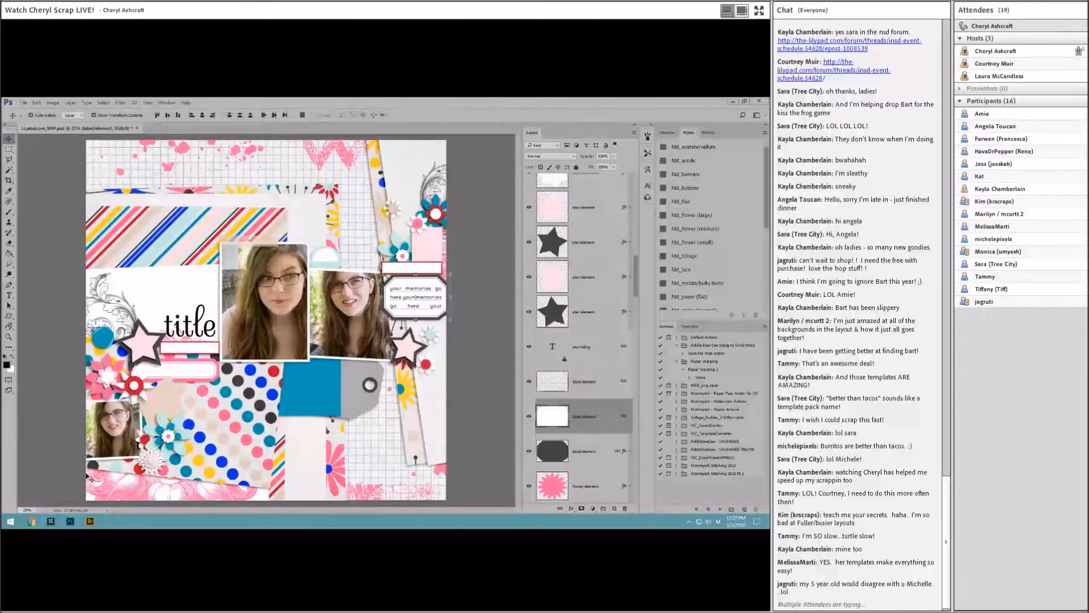
{"action": "left_click", "coordinate": [96, 522]}
{"action": "scroll", "coordinate": [378, 436], "scroll_direction": "up", "scroll_amount": 1}
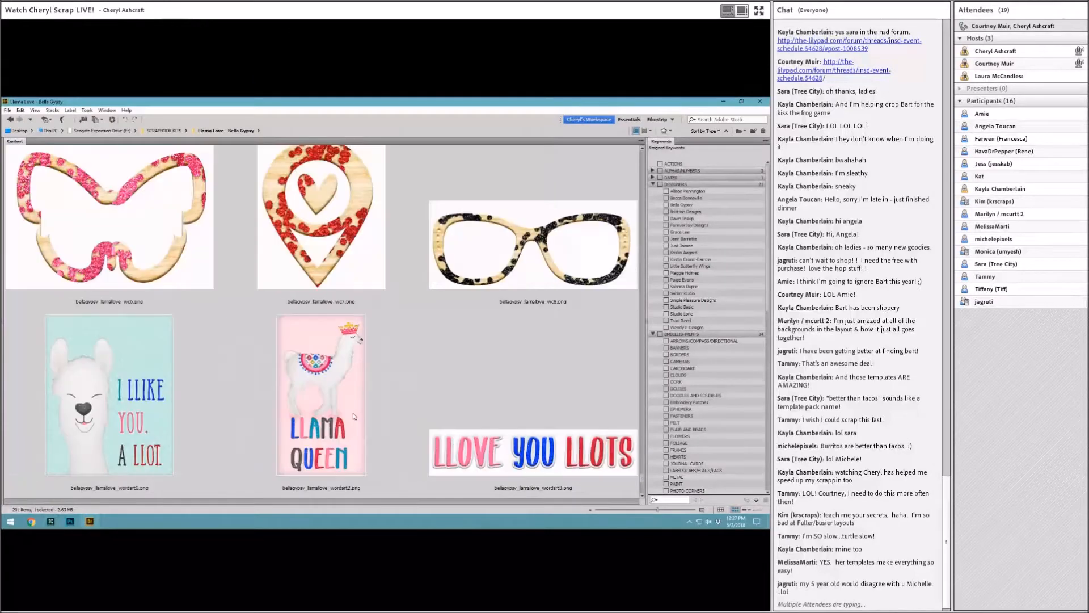
{"action": "left_click", "coordinate": [353, 416]}
{"action": "left_click", "coordinate": [70, 521]}
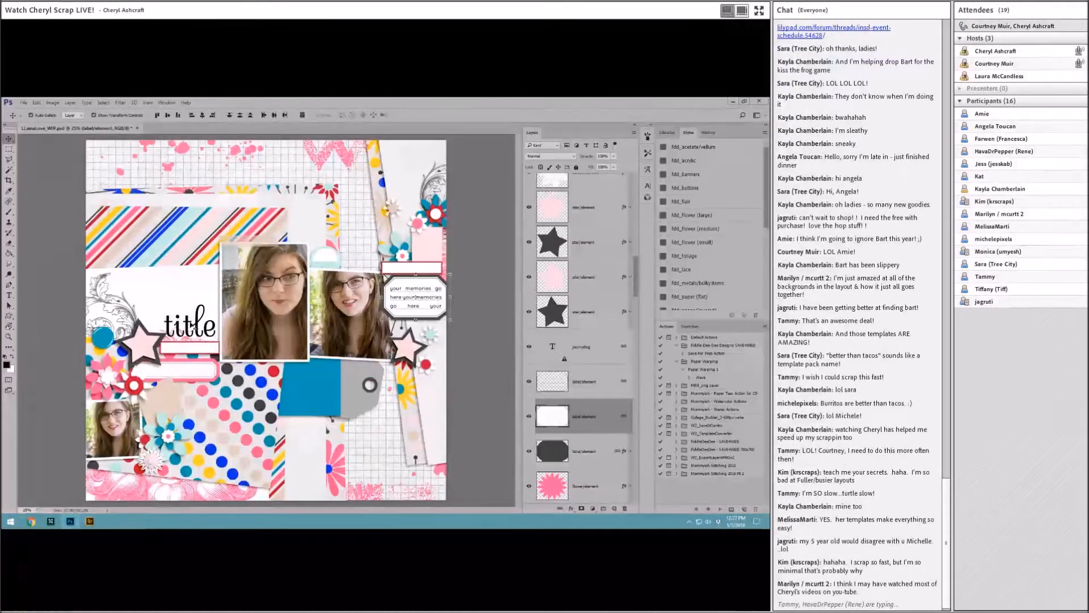
{"action": "left_click", "coordinate": [192, 328]}
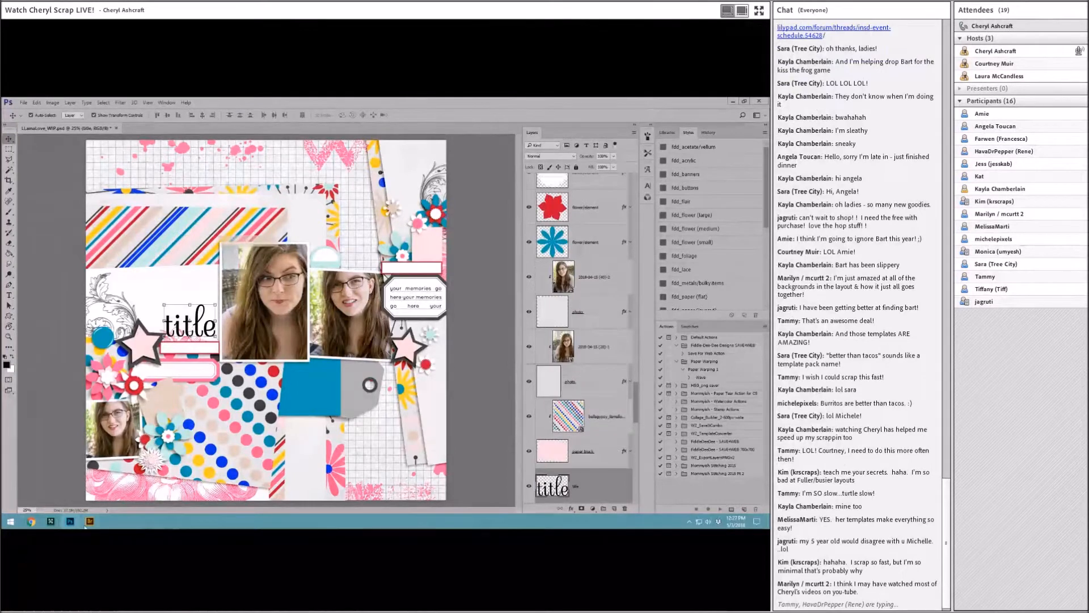
{"action": "left_click", "coordinate": [87, 523]}
{"action": "left_click_drag", "start_coordinate": [318, 322], "coordinate": [179, 376]}
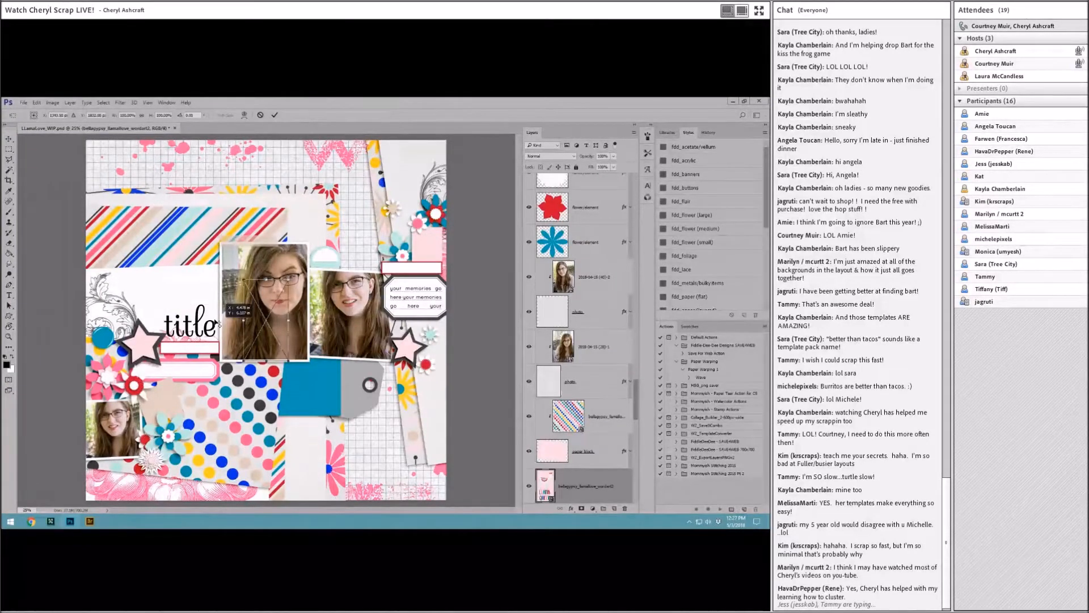
{"action": "left_click_drag", "start_coordinate": [277, 319], "coordinate": [219, 289]}
{"action": "key", "text": "ctrl+z"}
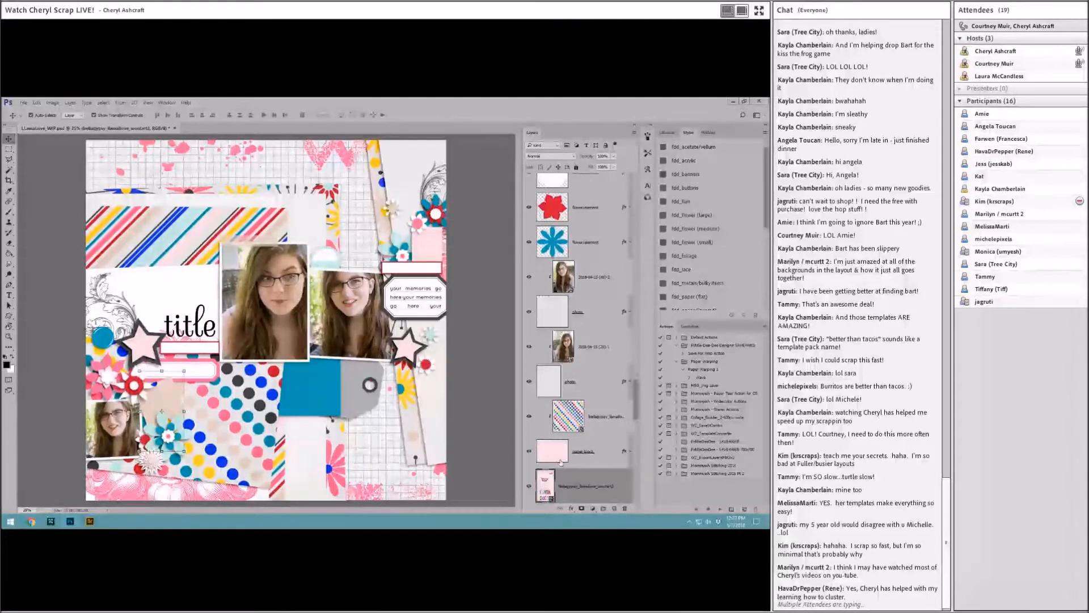
{"action": "right_click", "coordinate": [593, 488]}
{"action": "left_click", "coordinate": [602, 123]}
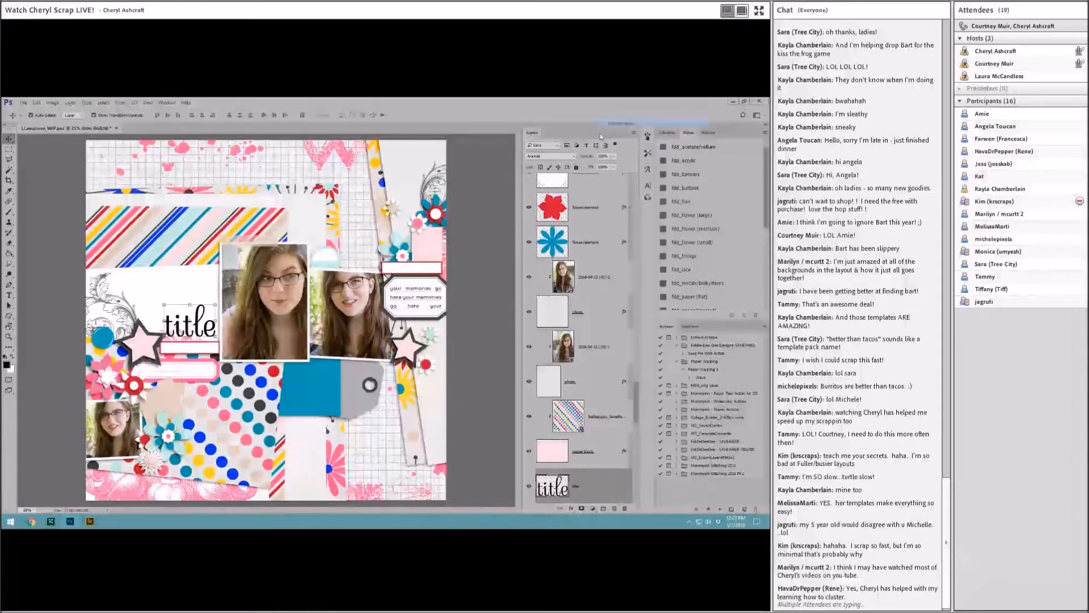
Place bellagypsy_llamalove_wordart2.png from Bridge directly above the blue ephemera element layer and position it over the blue card.
{"action": "left_click", "coordinate": [316, 377]}
{"action": "key", "text": "alt+Tab"}
{"action": "left_click_drag", "start_coordinate": [321, 272], "coordinate": [315, 377]}
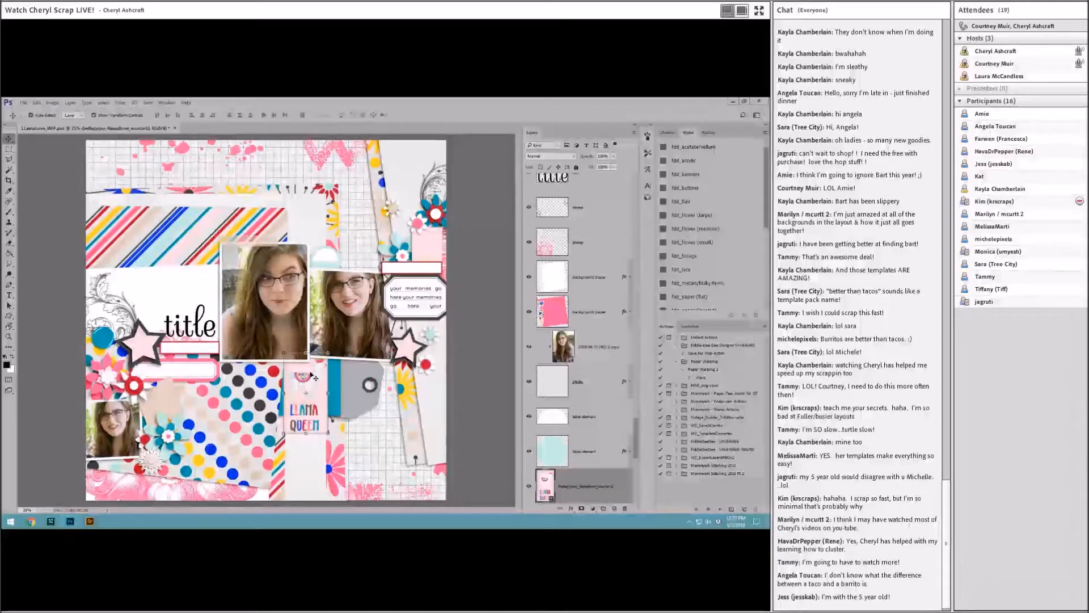
{"action": "left_click_drag", "start_coordinate": [314, 379], "coordinate": [315, 382]}
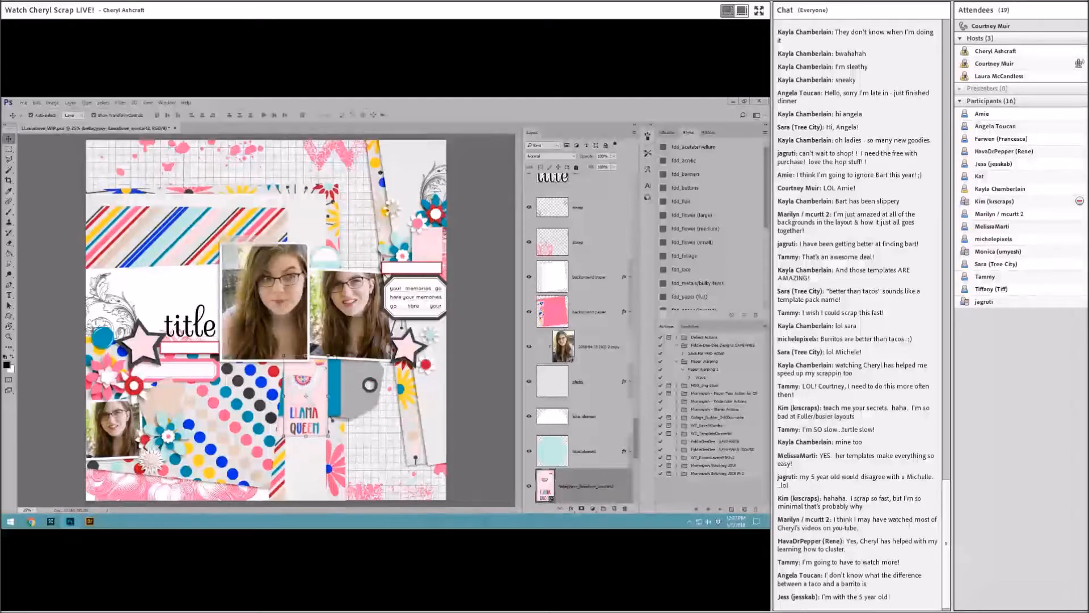
Rotate the Llama Queen card slightly and align it with the blue card beneath it.
{"action": "key", "text": "ctrl+t"}
{"action": "left_click_drag", "start_coordinate": [338, 355], "coordinate": [345, 347]}
{"action": "left_click_drag", "start_coordinate": [322, 390], "coordinate": [302, 385]}
{"action": "left_click", "coordinate": [262, 115]}
Apply the fdd_paper (flat) style to the Llama Queen card and delete the blue ephemera element layer beneath it.
{"action": "scroll", "coordinate": [690, 278], "scroll_direction": "down", "scroll_amount": 1}
{"action": "left_click", "coordinate": [689, 277]}
{"action": "scroll", "coordinate": [590, 437], "scroll_direction": "down", "scroll_amount": 2}
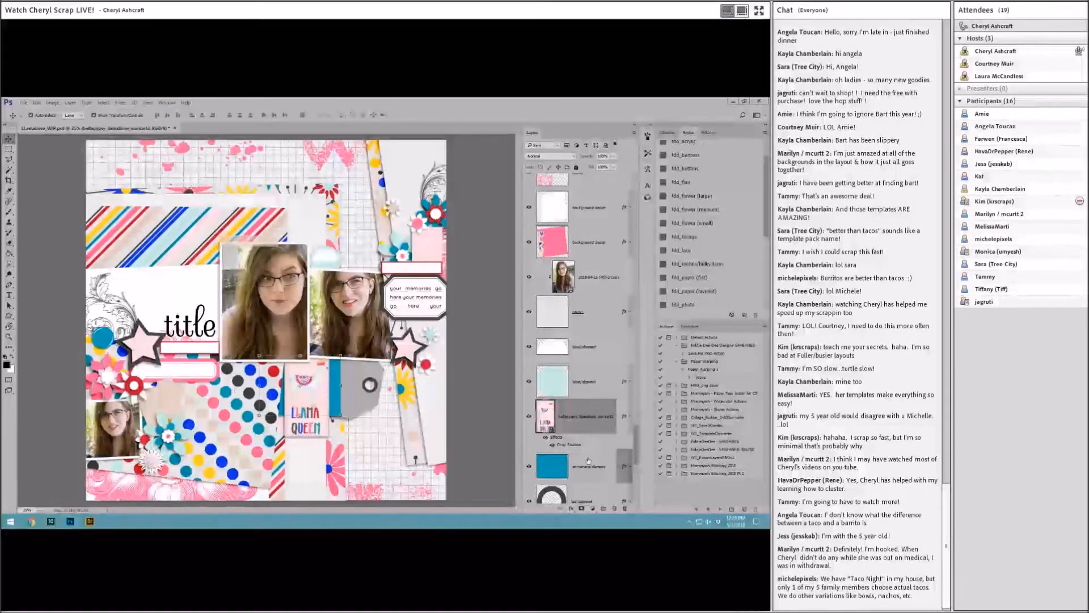
{"action": "right_click", "coordinate": [588, 466]}
{"action": "left_click", "coordinate": [613, 191]}
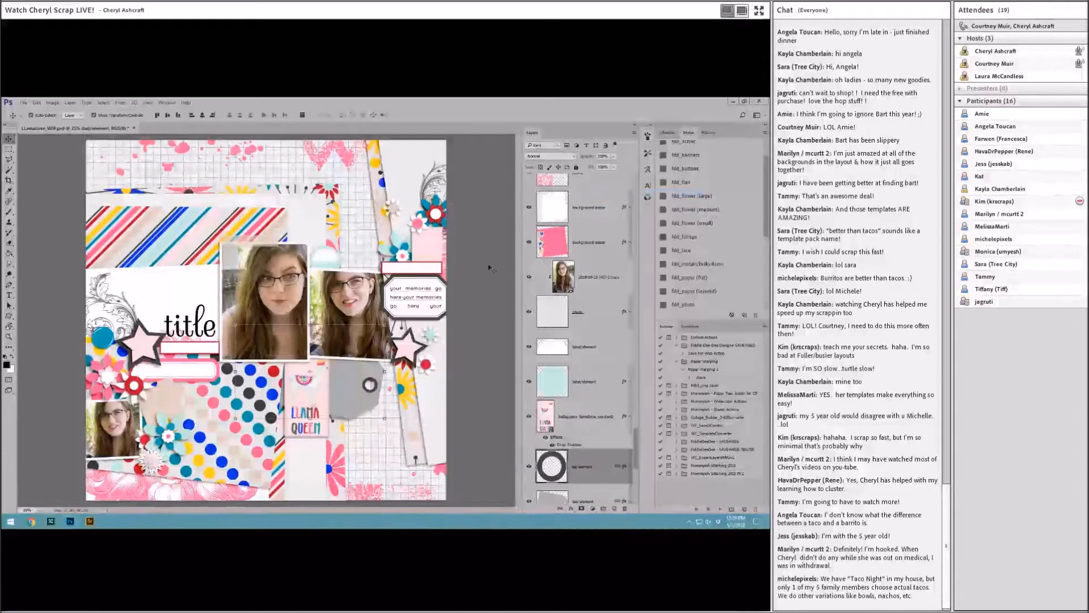
Nudge the Llama Queen card slightly and delete the title text layer from the white panel.
{"action": "left_click_drag", "start_coordinate": [319, 385], "coordinate": [318, 388]}
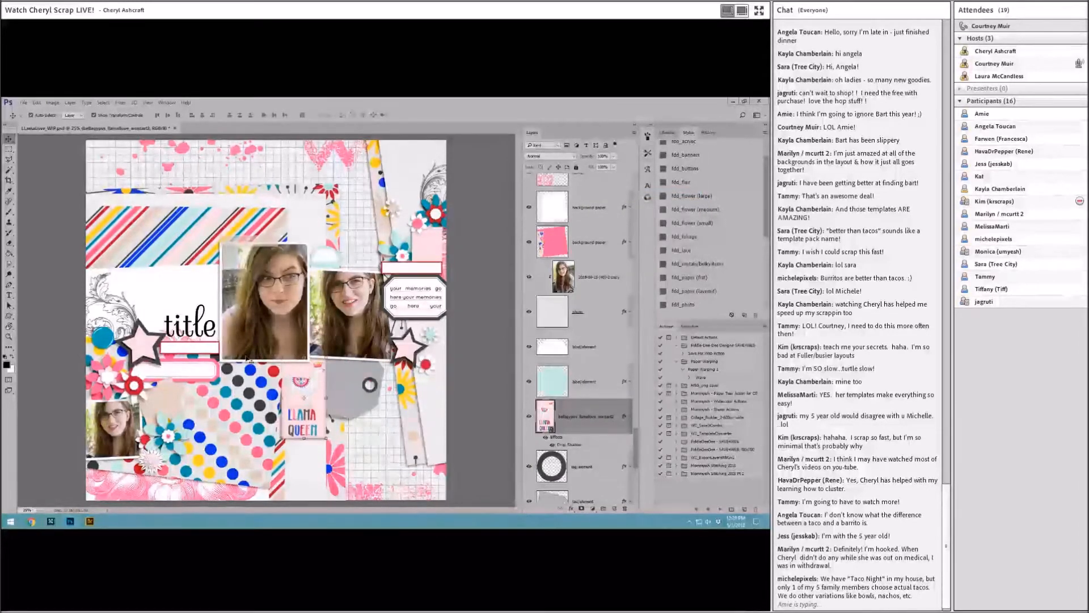
{"action": "left_click", "coordinate": [193, 321]}
{"action": "right_click", "coordinate": [622, 192]}
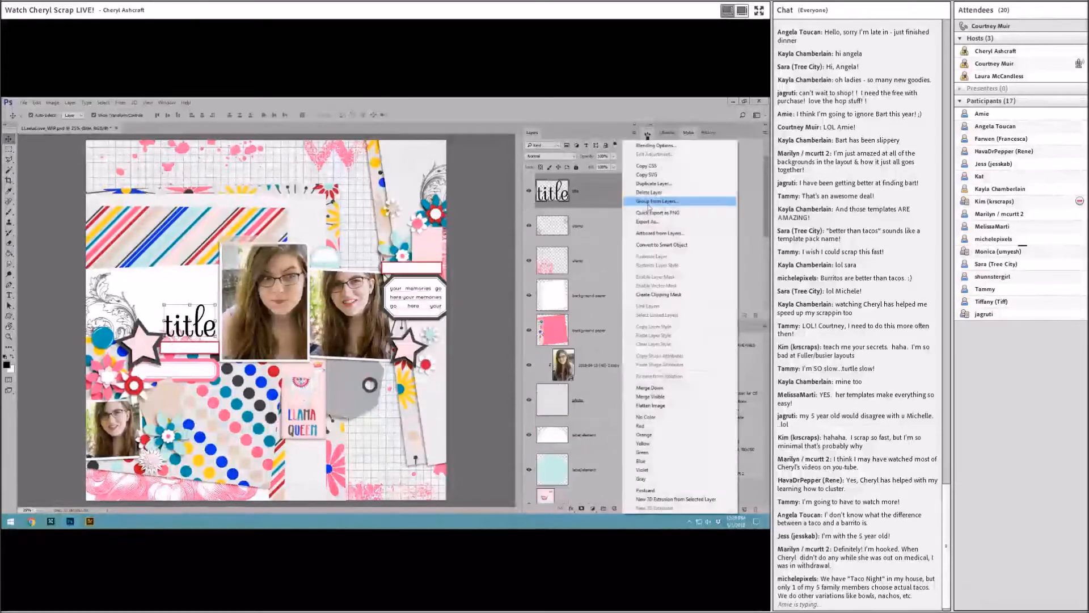
{"action": "left_click", "coordinate": [650, 192]}
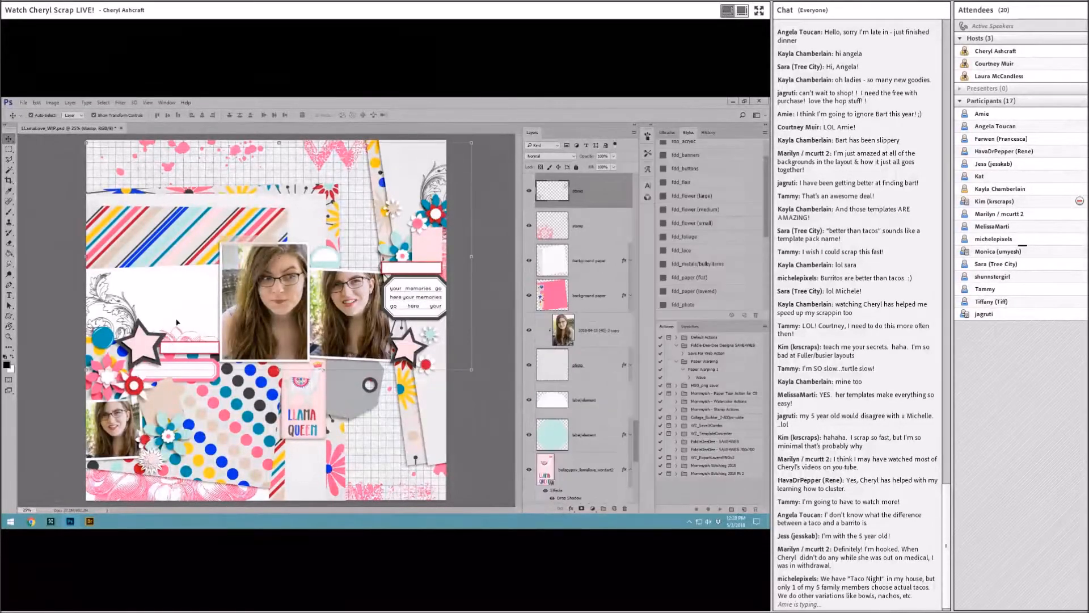
Merge the clipped polka-dot and stripe paper into the paper block layer beneath it.
{"action": "left_click", "coordinate": [177, 322]}
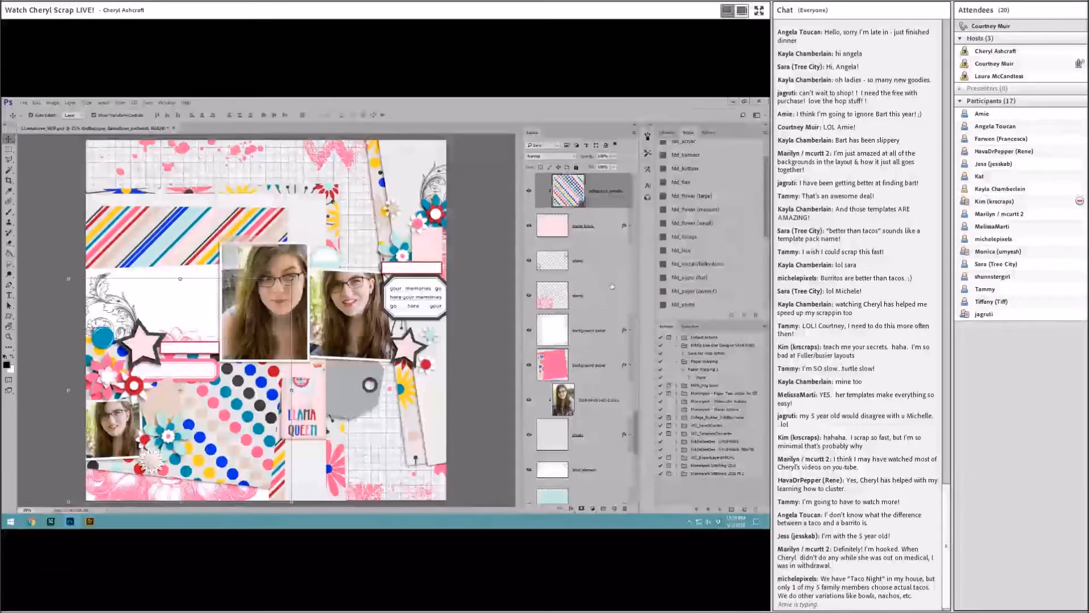
{"action": "key", "text": "ctrl+e"}
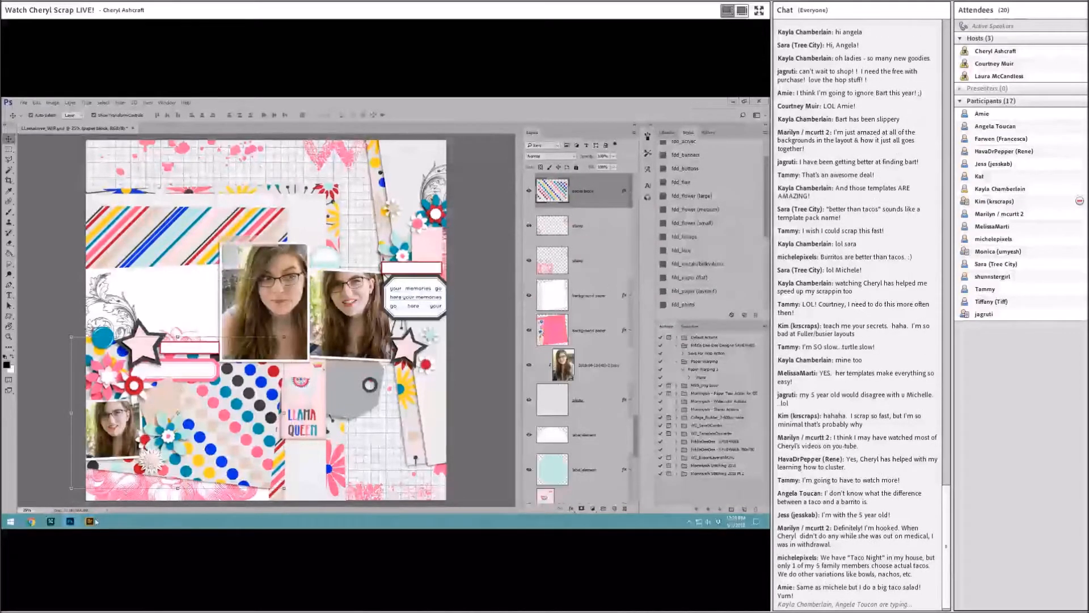
Switch to Bridge and select the three llama portraits, bellagypsy_llamalove_llama1.png through bellagypsy_llamalove_llama3.png.
{"action": "key", "text": "alt+Tab"}
{"action": "scroll", "coordinate": [328, 374], "scroll_direction": "up", "scroll_amount": 10}
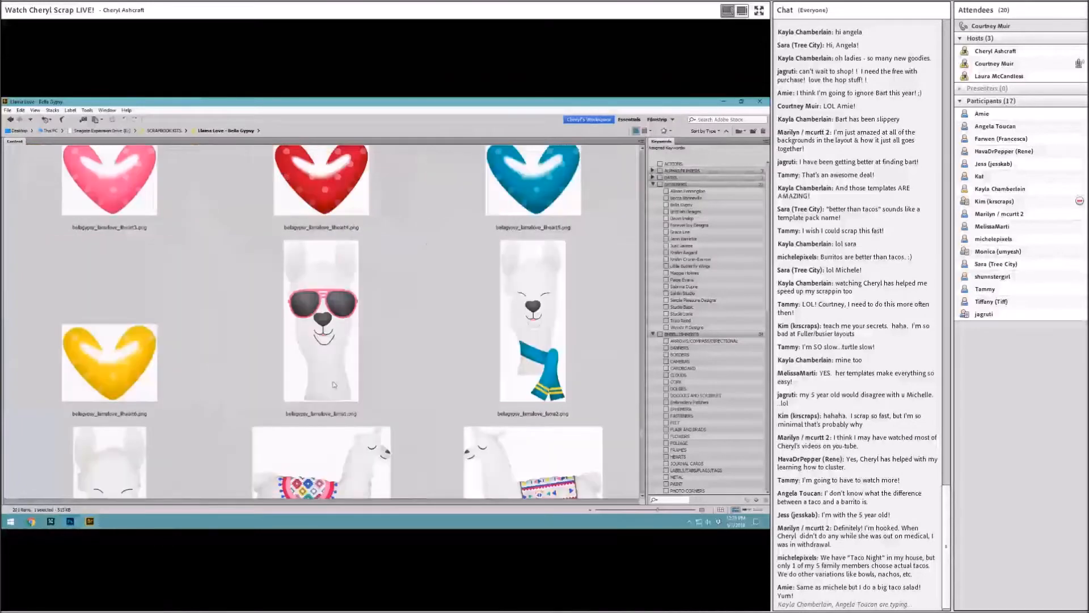
{"action": "scroll", "coordinate": [333, 385], "scroll_direction": "down", "scroll_amount": 3}
{"action": "scroll", "coordinate": [333, 384], "scroll_direction": "up", "scroll_amount": 3}
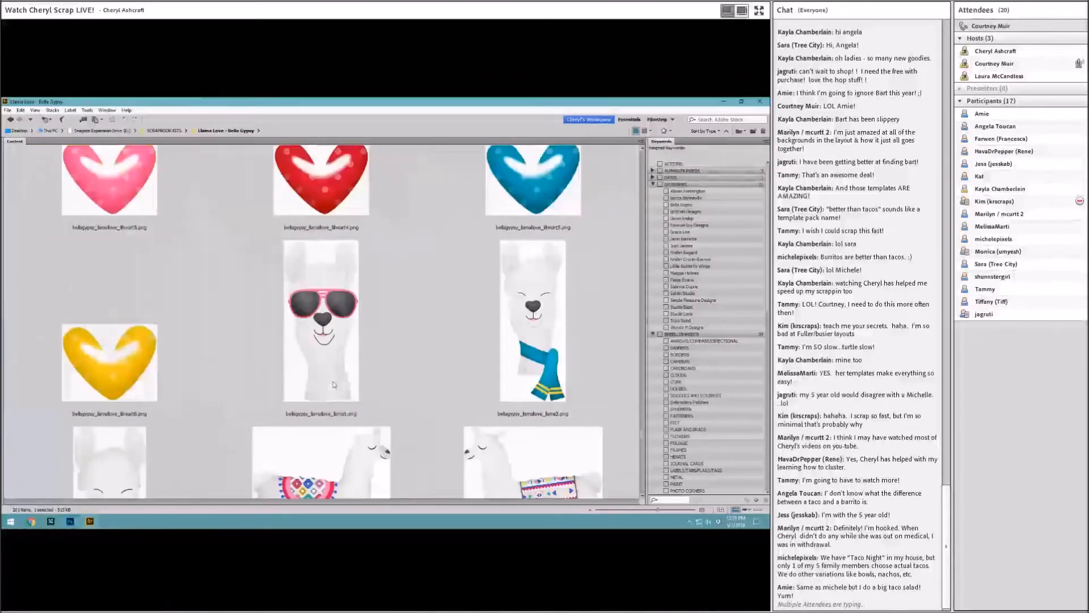
{"action": "left_click", "coordinate": [296, 358]}
{"action": "scroll", "coordinate": [288, 361], "scroll_direction": "down", "scroll_amount": 3}
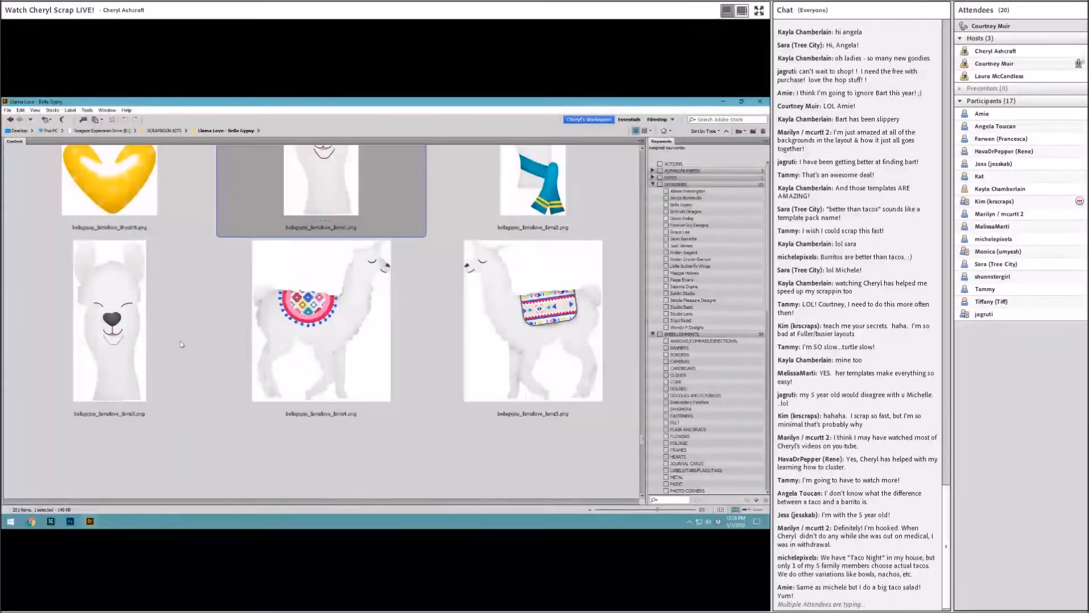
{"action": "left_click", "coordinate": [139, 335], "text": "shift"}
Look through the kit's ribbons, word labels, paint splatters and wooden llama and heart pieces in Bridge.
{"action": "scroll", "coordinate": [273, 378], "scroll_direction": "down", "scroll_amount": 6}
{"action": "scroll", "coordinate": [272, 379], "scroll_direction": "up", "scroll_amount": 9}
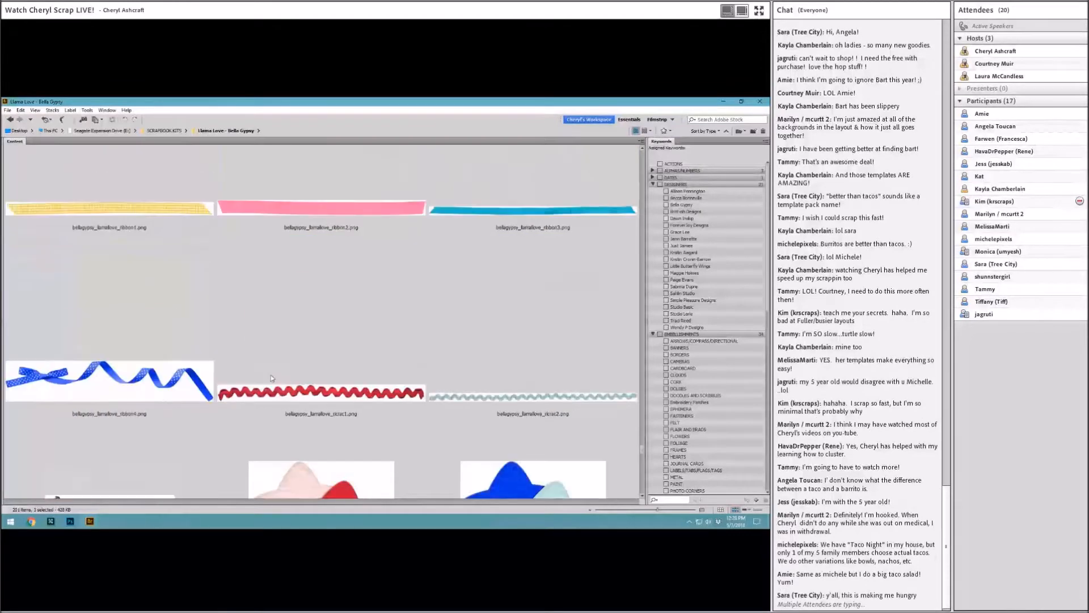
{"action": "scroll", "coordinate": [270, 378], "scroll_direction": "up", "scroll_amount": 3}
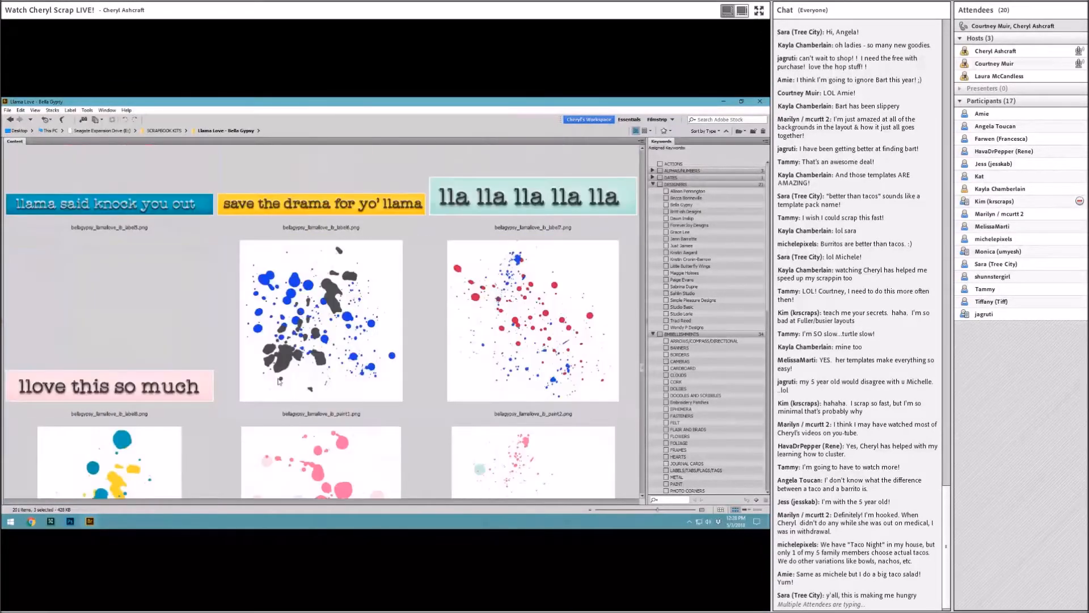
{"action": "scroll", "coordinate": [278, 381], "scroll_direction": "up", "scroll_amount": 3}
{"action": "scroll", "coordinate": [278, 381], "scroll_direction": "up", "scroll_amount": 3}
{"action": "scroll", "coordinate": [278, 381], "scroll_direction": "down", "scroll_amount": 3}
{"action": "scroll", "coordinate": [279, 381], "scroll_direction": "up", "scroll_amount": 3}
{"action": "scroll", "coordinate": [286, 385], "scroll_direction": "down", "scroll_amount": 9}
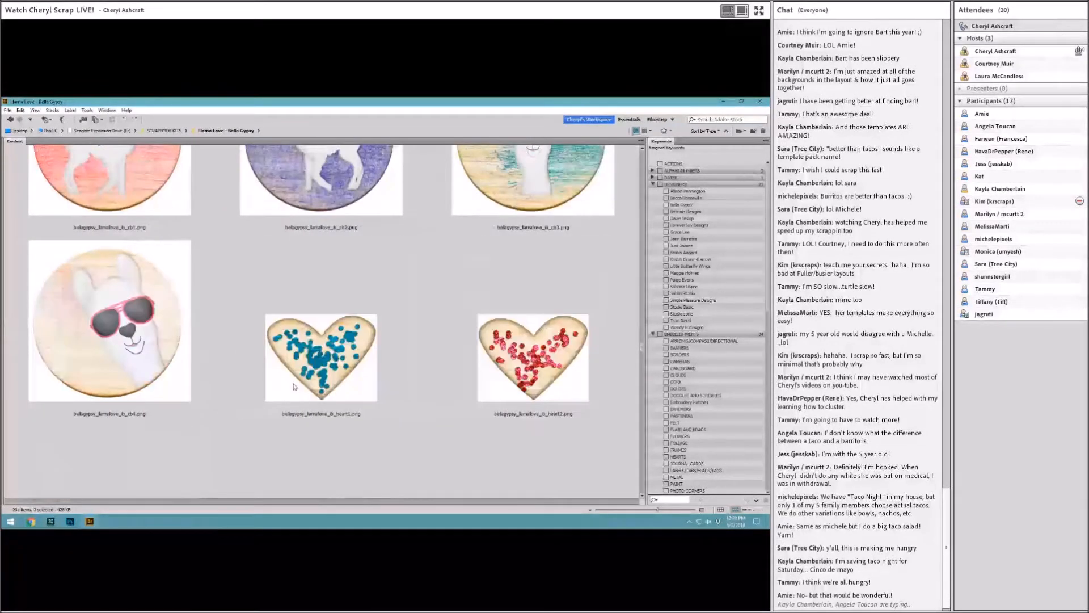
{"action": "scroll", "coordinate": [295, 388], "scroll_direction": "up", "scroll_amount": 5}
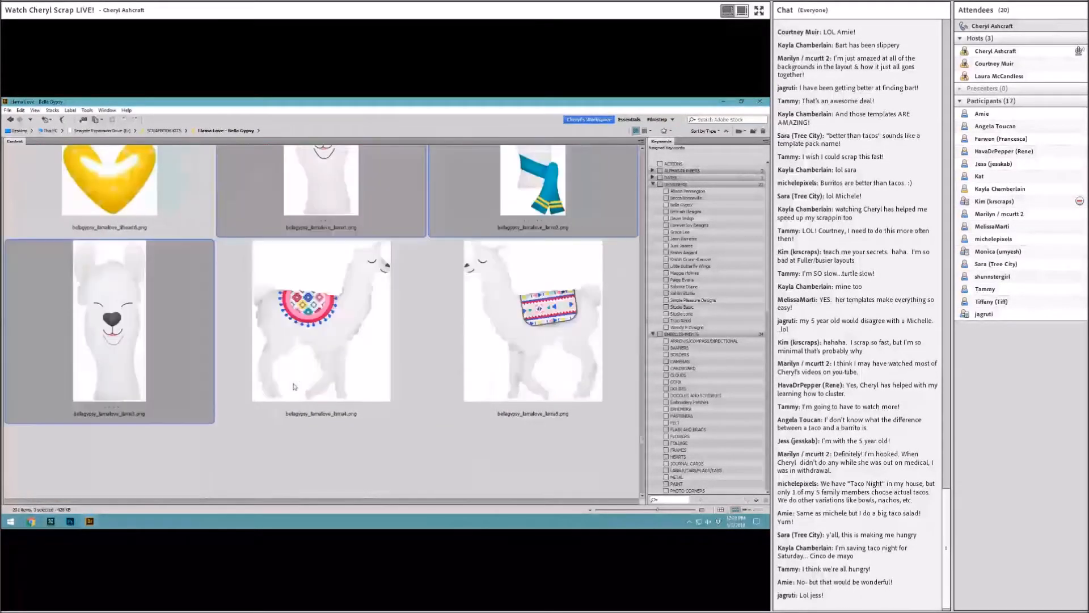
Place the three selected llamas from Bridge on the white panel where the title was, and apply the fdd_foliage style to all three.
{"action": "left_click_drag", "start_coordinate": [295, 387], "coordinate": [205, 428]}
{"action": "left_click", "coordinate": [579, 260], "text": "shift"}
{"action": "left_click_drag", "start_coordinate": [257, 321], "coordinate": [167, 319]}
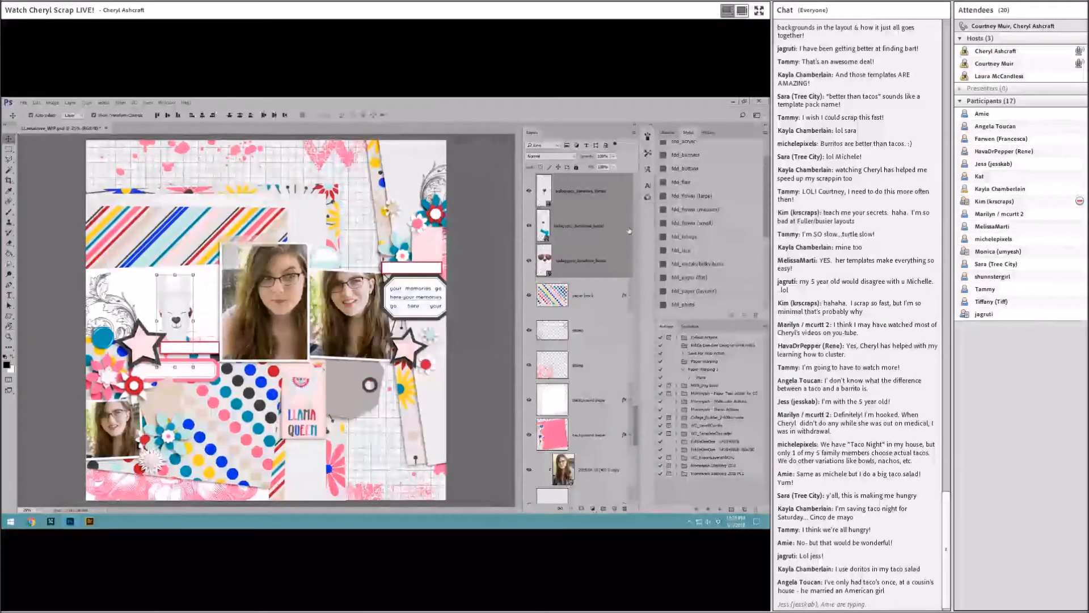
{"action": "left_click", "coordinate": [684, 237]}
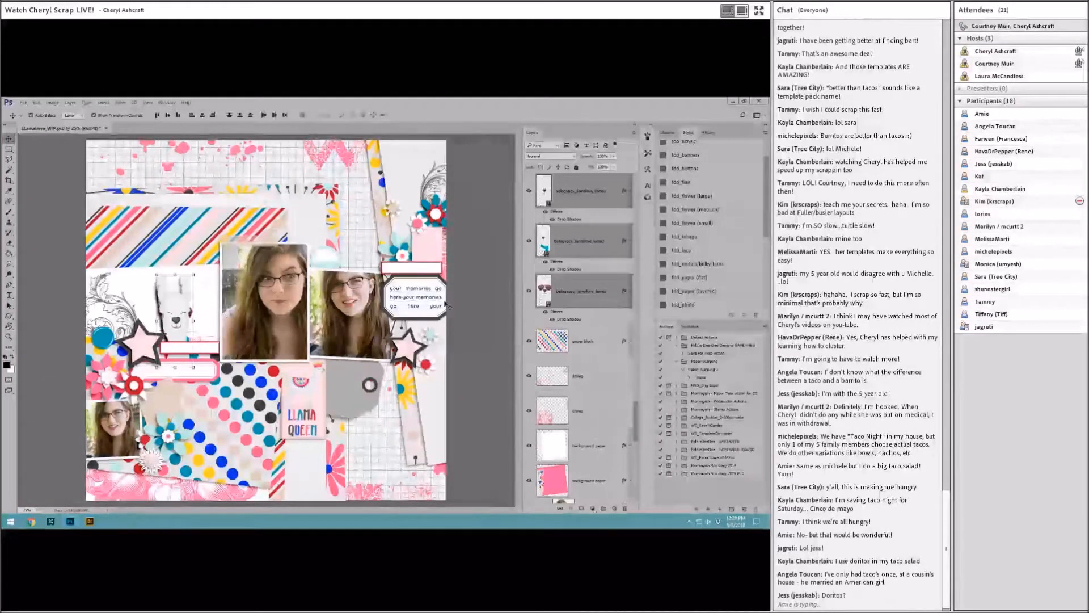
Arrange the llamas in a row with the sunglasses llama in the middle, and scale down the two outer llamas together.
{"action": "mouse_move", "coordinate": [171, 314]}
{"action": "left_mouse_down"}
{"action": "mouse_move", "coordinate": [214, 314]}
{"action": "mouse_move", "coordinate": [120, 322]}
{"action": "mouse_move", "coordinate": [204, 315]}
{"action": "mouse_move", "coordinate": [138, 312]}
{"action": "mouse_move", "coordinate": [175, 303]}
{"action": "mouse_move", "coordinate": [172, 315]}
{"action": "left_mouse_up"}
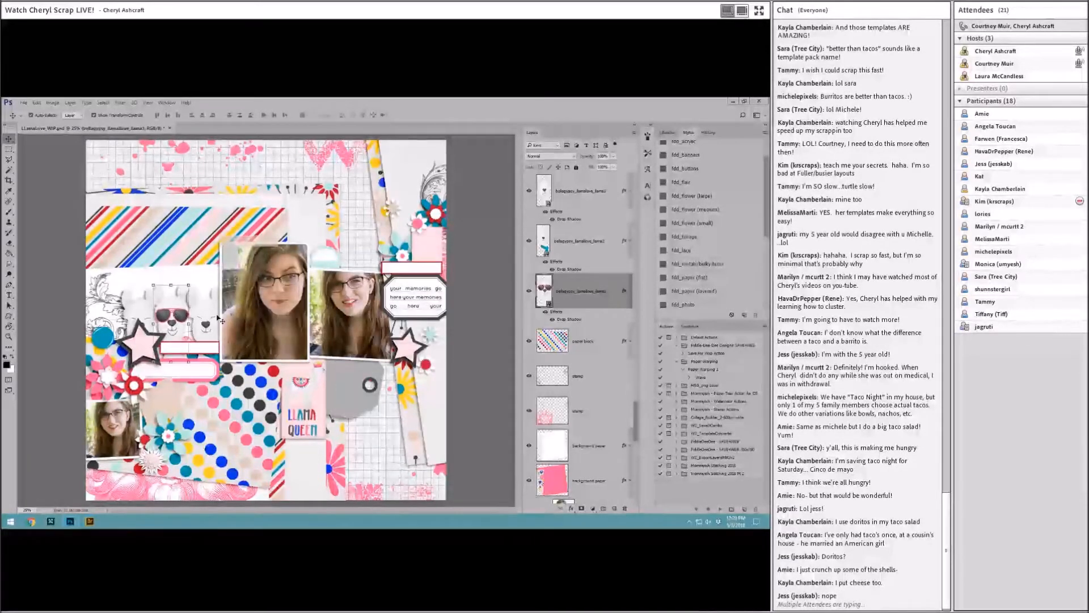
{"action": "left_click", "coordinate": [213, 313]}
{"action": "left_click", "coordinate": [127, 308], "text": "shift"}
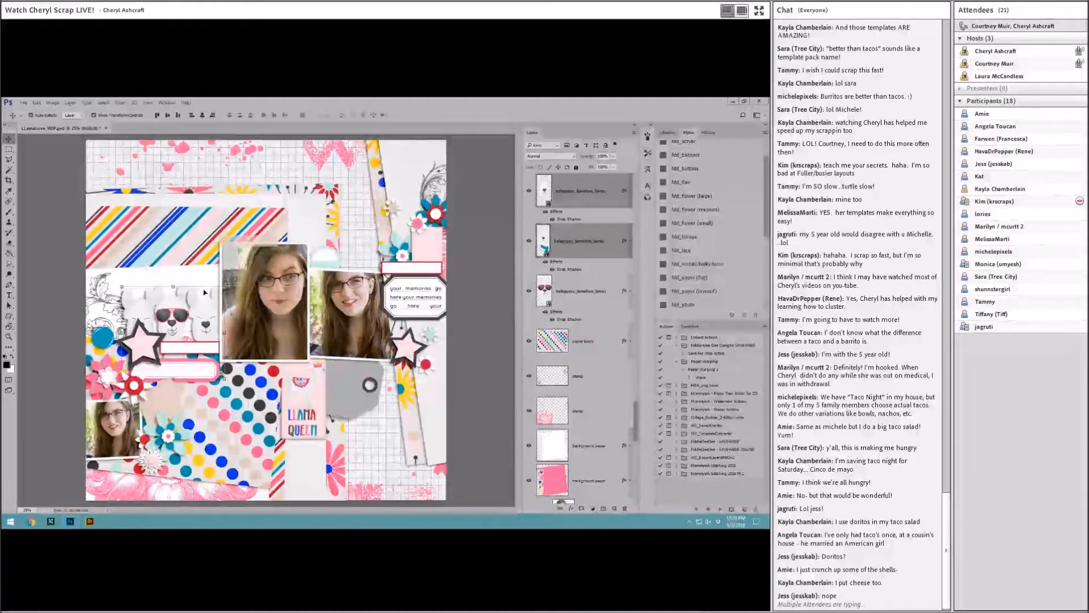
{"action": "left_click_drag", "start_coordinate": [223, 287], "coordinate": [207, 323]}
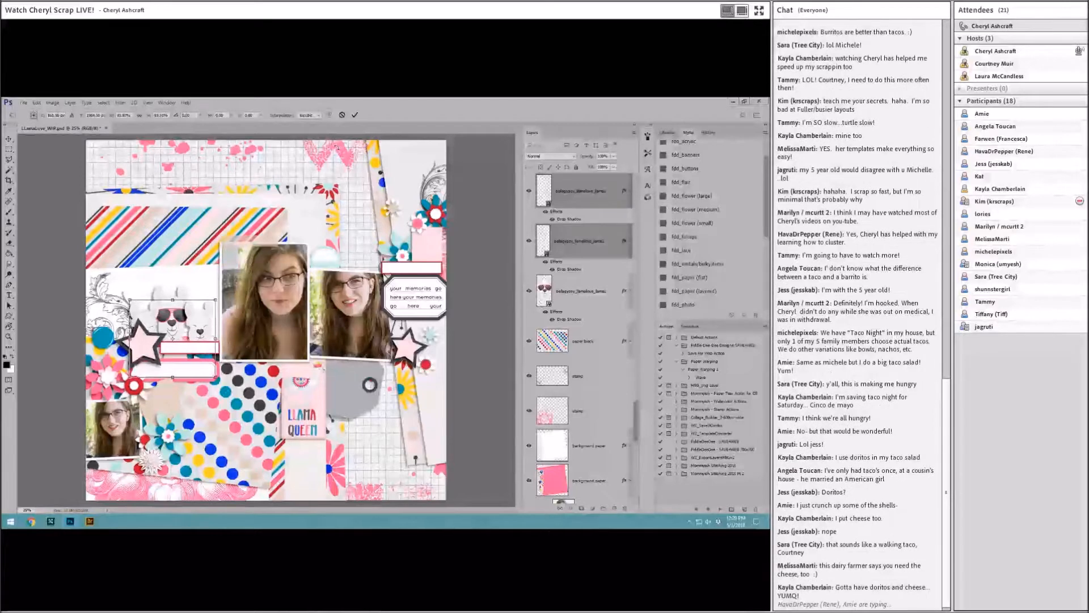
{"action": "left_click", "coordinate": [354, 115]}
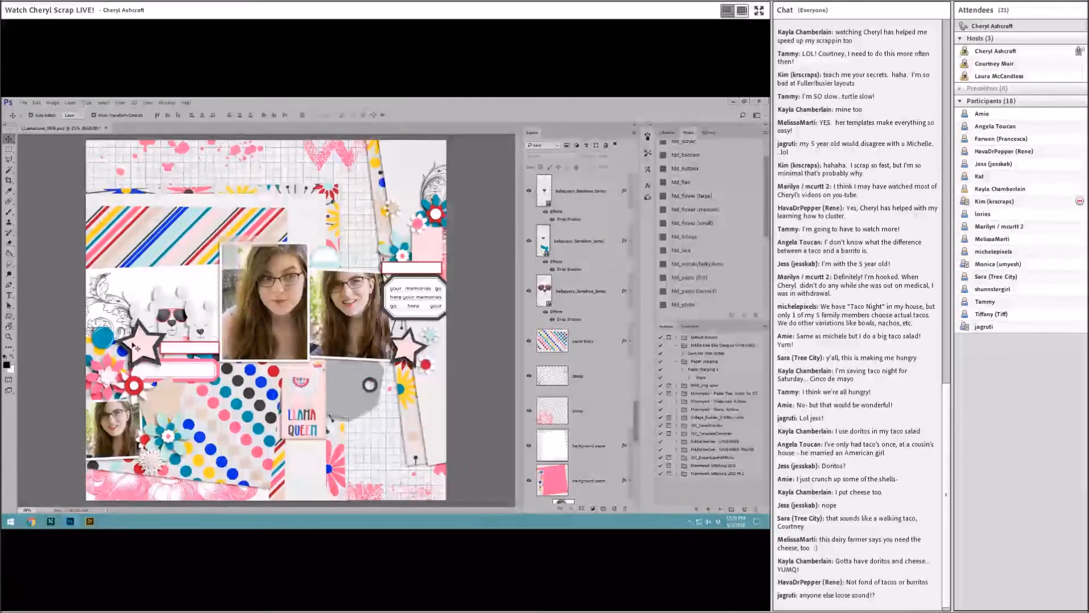
{"action": "left_click", "coordinate": [153, 340]}
{"action": "key", "text": "ctrl+t"}
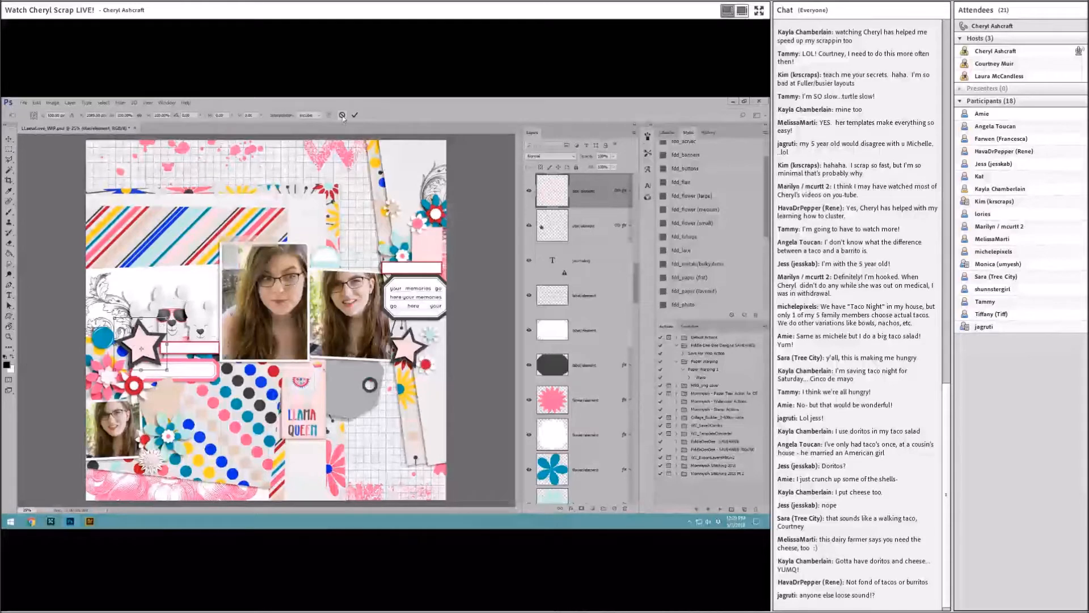
{"action": "left_click", "coordinate": [342, 116]}
{"action": "left_click", "coordinate": [473, 200]}
Shift the pink star with its dark outline away from the llamas and scale it down.
{"action": "mouse_move", "coordinate": [150, 335]}
{"action": "left_mouse_down"}
{"action": "mouse_move", "coordinate": [143, 368]}
{"action": "mouse_move", "coordinate": [139, 335]}
{"action": "left_mouse_up"}
{"action": "left_click_drag", "start_coordinate": [154, 330], "coordinate": [137, 356]}
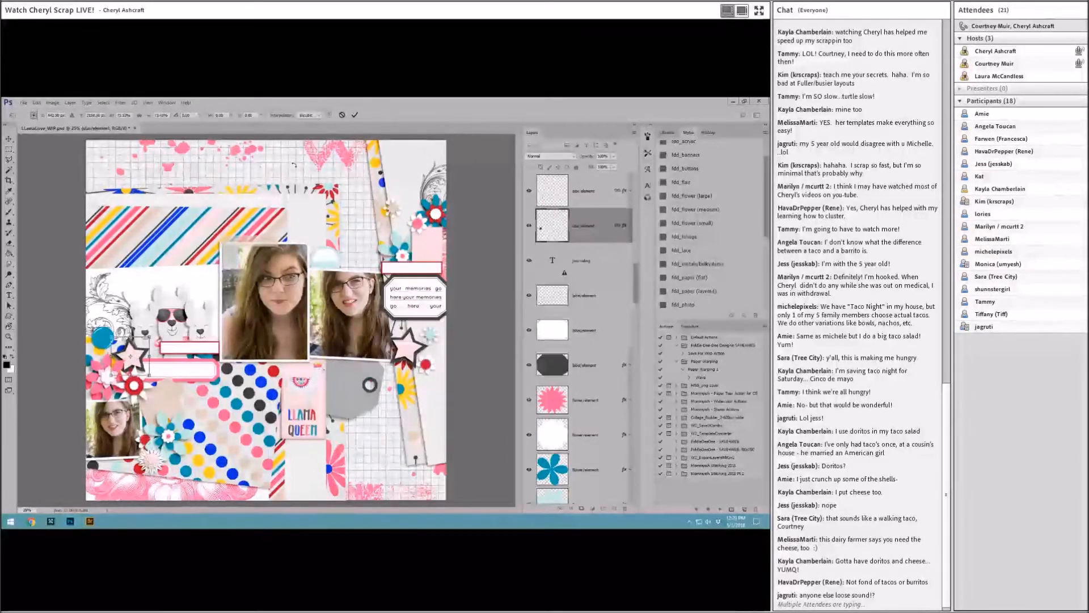
{"action": "left_click", "coordinate": [355, 115]}
Place the llama llover banner bellagypsy_llamalove_wordart7.png from Bridge directly above the word strip layer, over the strip below the llamas.
{"action": "left_click", "coordinate": [215, 348]}
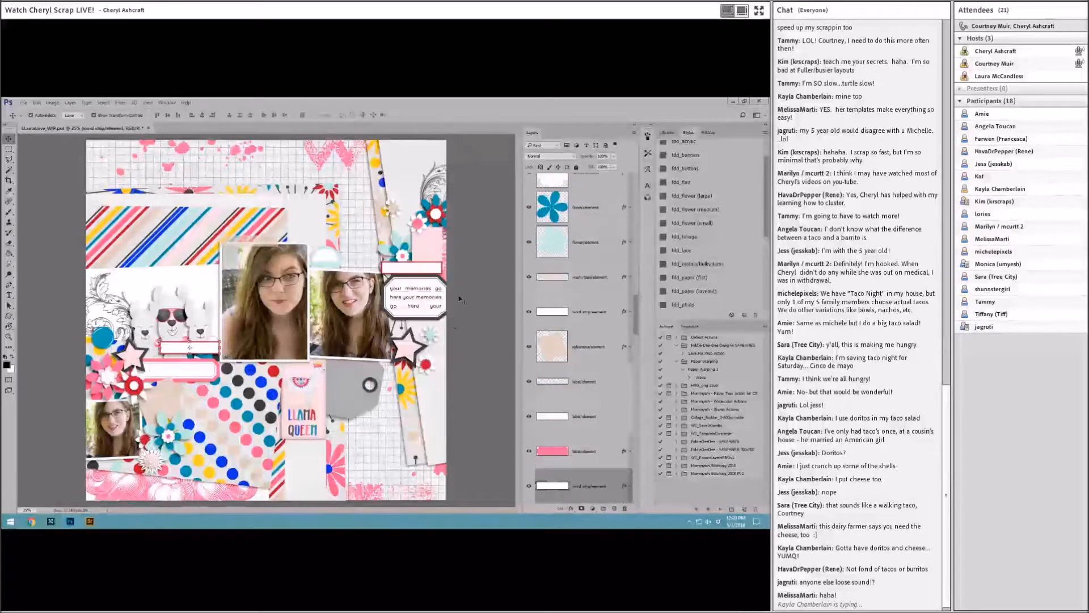
{"action": "left_click", "coordinate": [90, 521]}
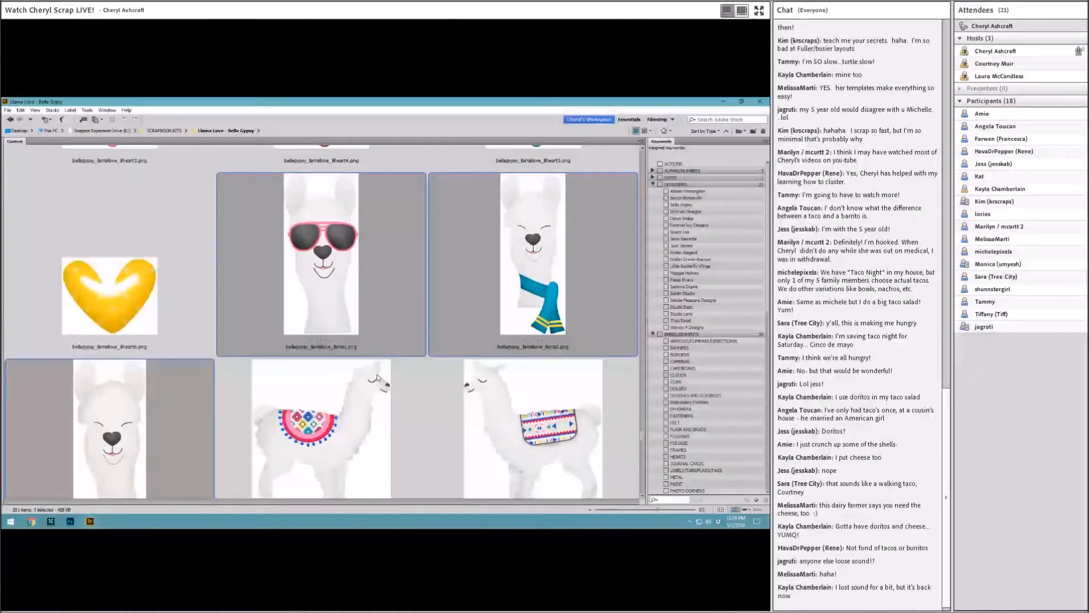
{"action": "scroll", "coordinate": [385, 389], "scroll_direction": "down", "scroll_amount": 10}
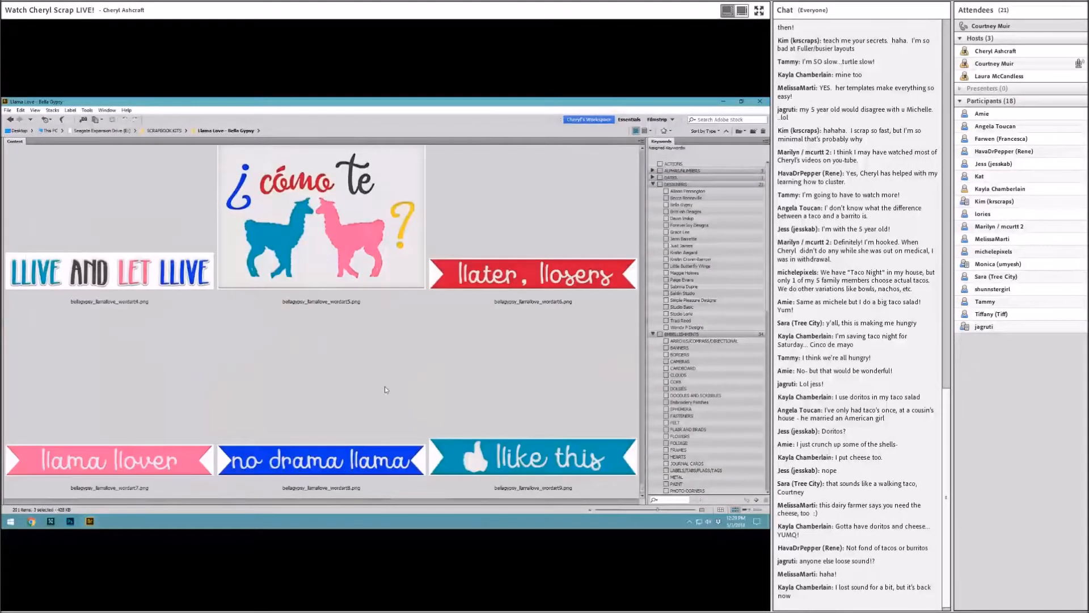
{"action": "left_click_drag", "start_coordinate": [137, 460], "coordinate": [220, 349]}
{"action": "left_click", "coordinate": [275, 115]}
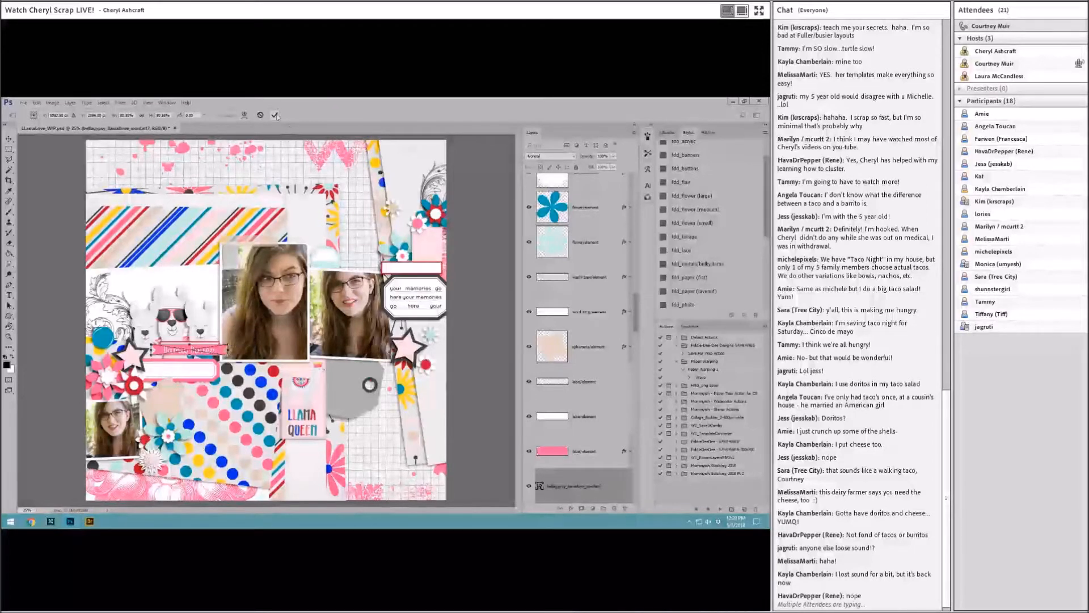
Apply the fdd_paper (flat) style to the llama llover banner, delete the word strip beneath it, and nudge the banner into place.
{"action": "left_click", "coordinate": [702, 278]}
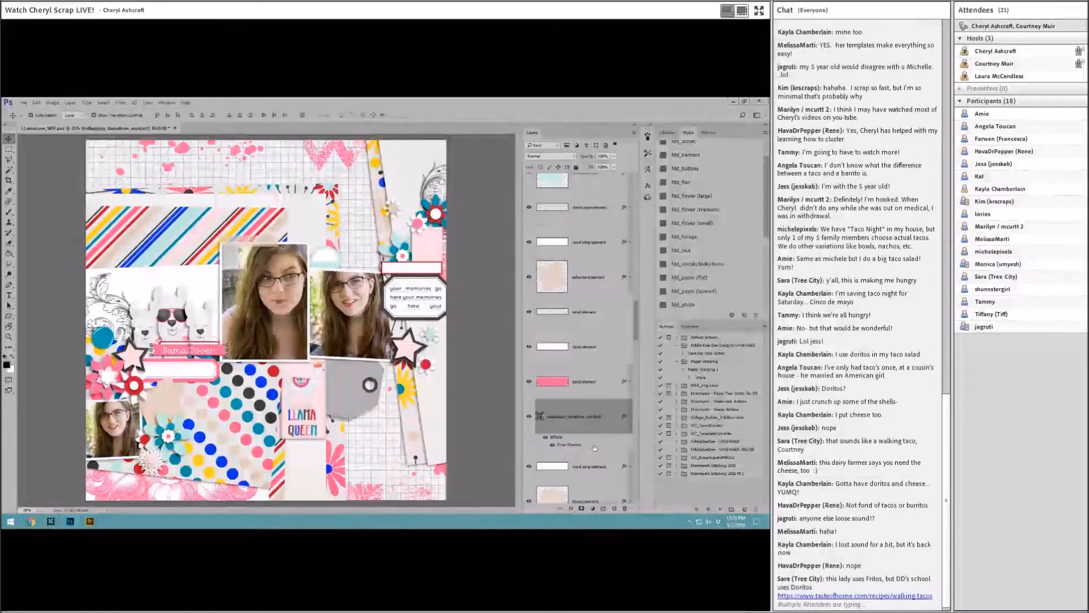
{"action": "left_click", "coordinate": [596, 465]}
{"action": "right_click", "coordinate": [603, 466]}
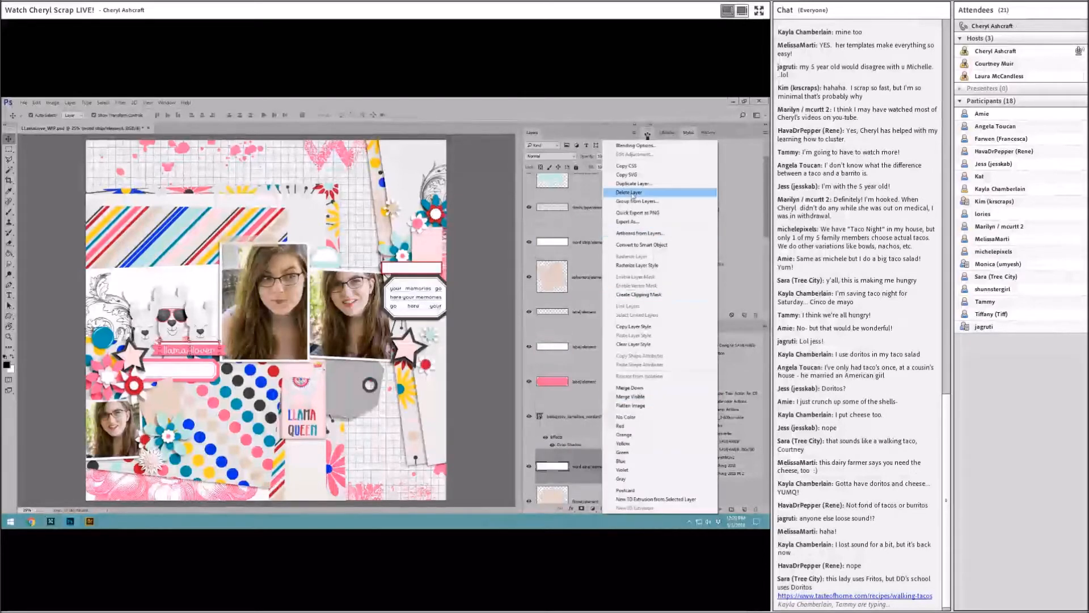
{"action": "left_click", "coordinate": [633, 195]}
{"action": "left_click_drag", "start_coordinate": [216, 354], "coordinate": [211, 356]}
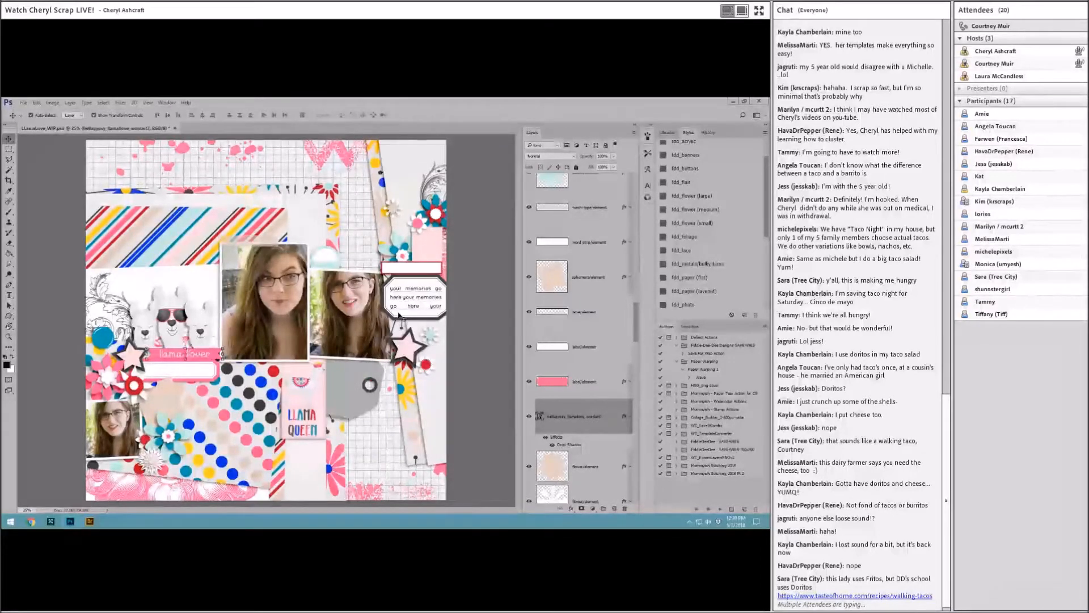
Place the pale pink "llove this so much" label from Bridge directly above the word strip layer, over the strip above the journaling label.
{"action": "left_click", "coordinate": [90, 521]}
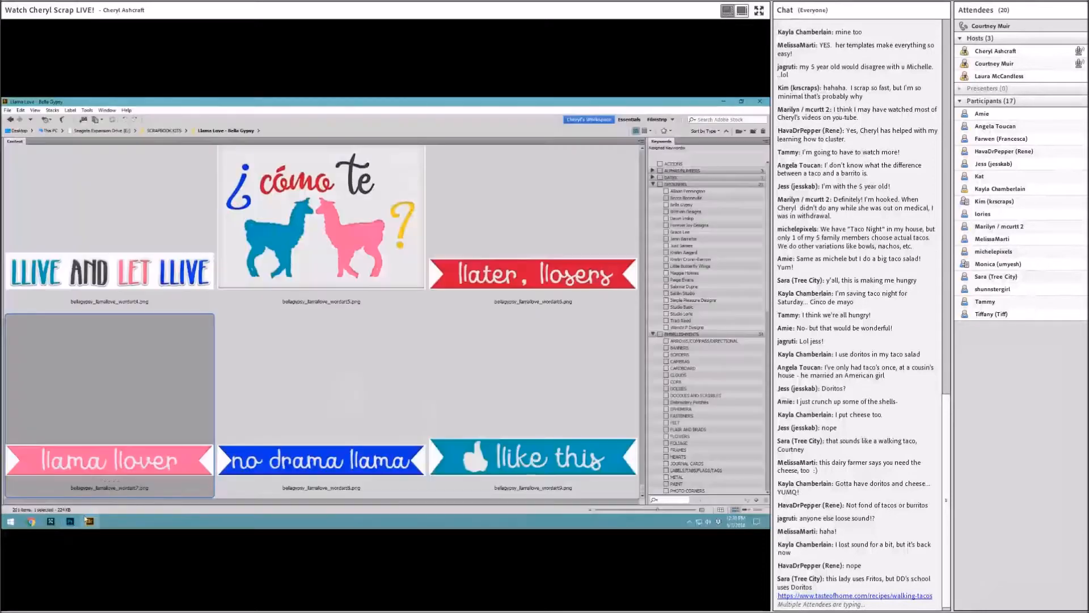
{"action": "left_click", "coordinate": [46, 524]}
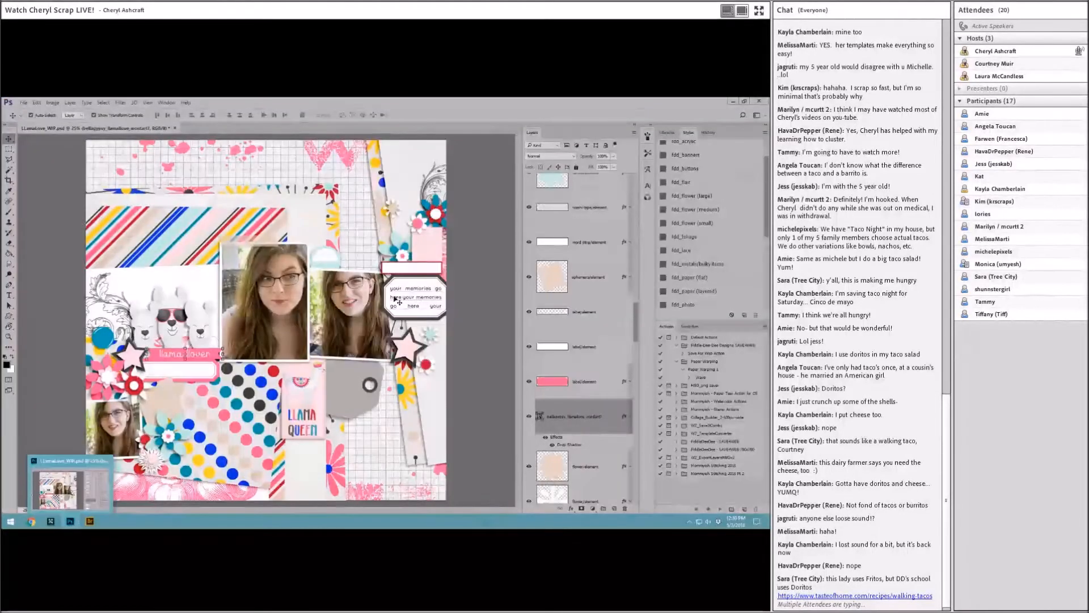
{"action": "left_click", "coordinate": [411, 268]}
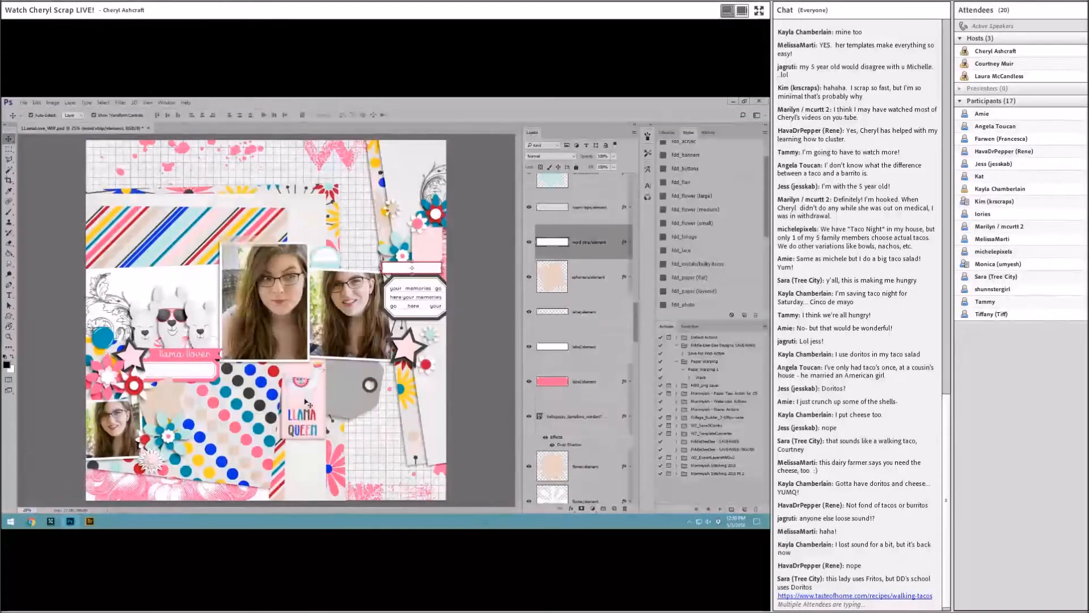
{"action": "left_click", "coordinate": [96, 522]}
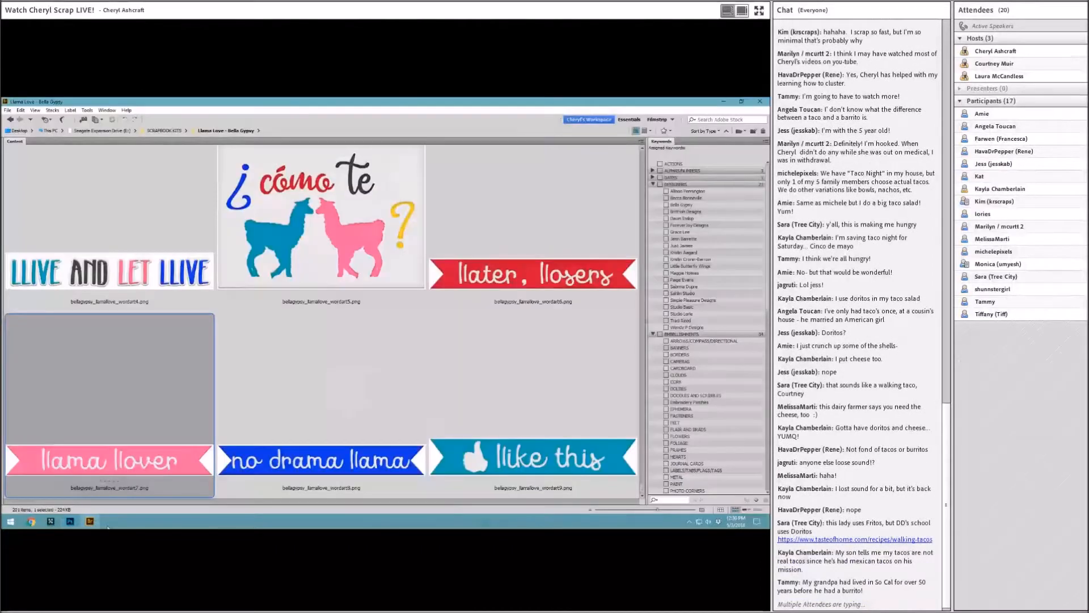
{"action": "left_click", "coordinate": [363, 412]}
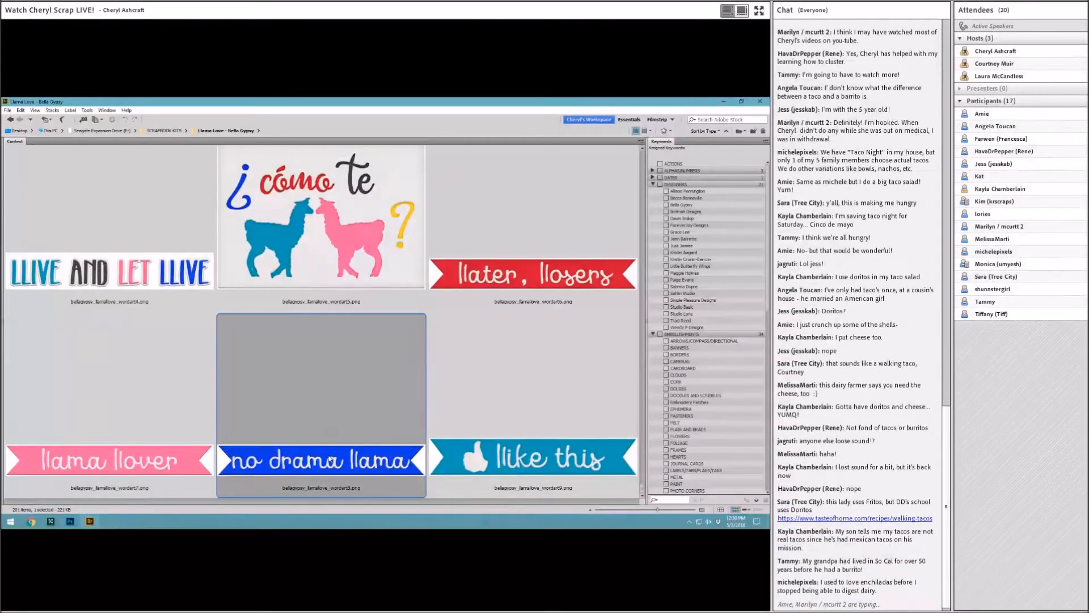
{"action": "scroll", "coordinate": [363, 412], "scroll_direction": "up", "scroll_amount": 3}
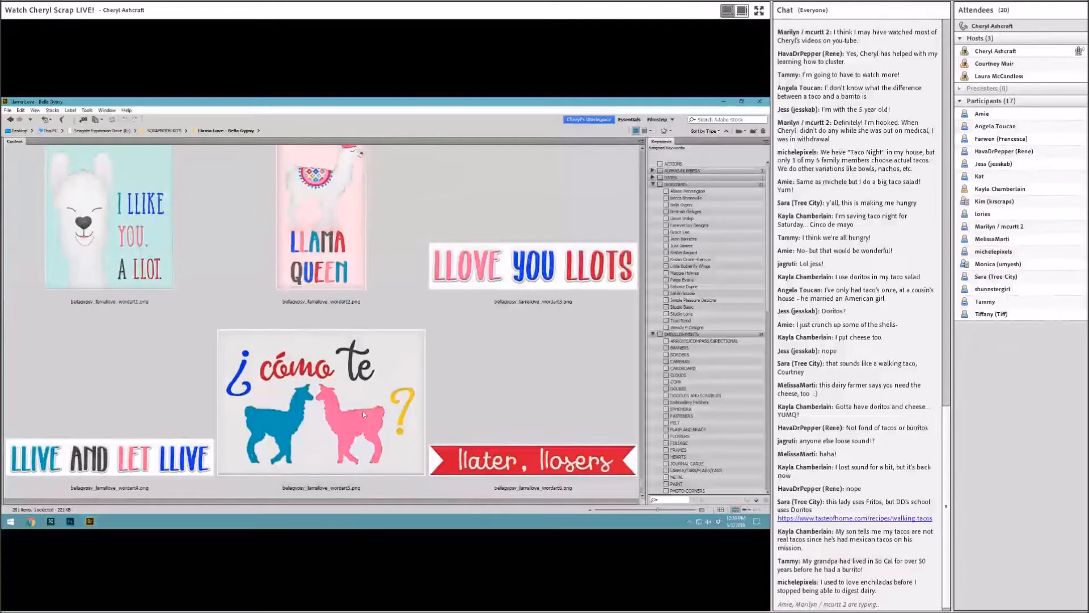
{"action": "scroll", "coordinate": [362, 410], "scroll_direction": "up", "scroll_amount": 10}
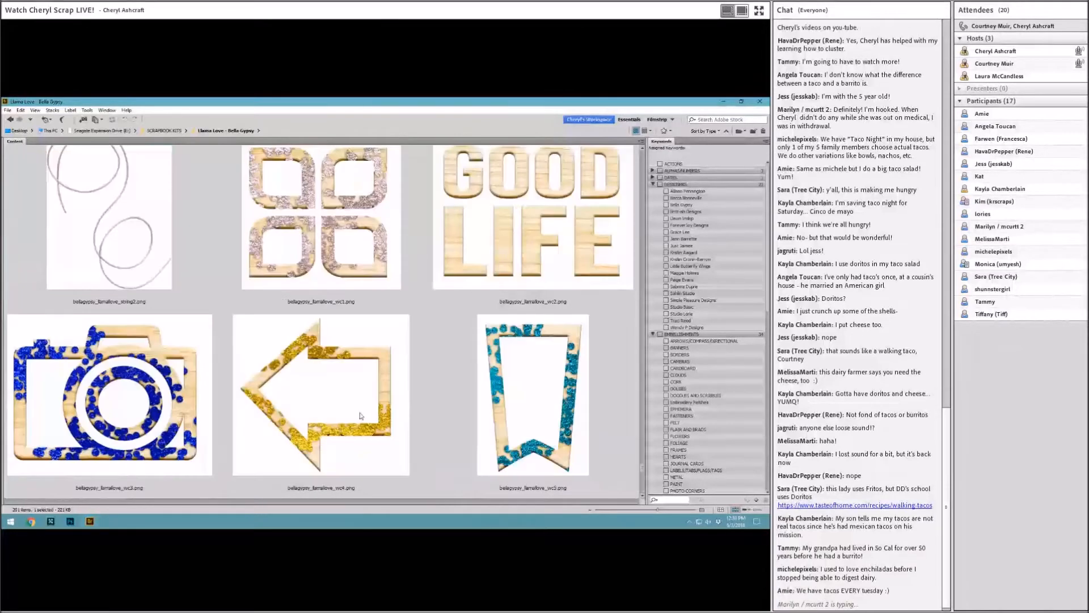
{"action": "scroll", "coordinate": [359, 413], "scroll_direction": "up", "scroll_amount": 6}
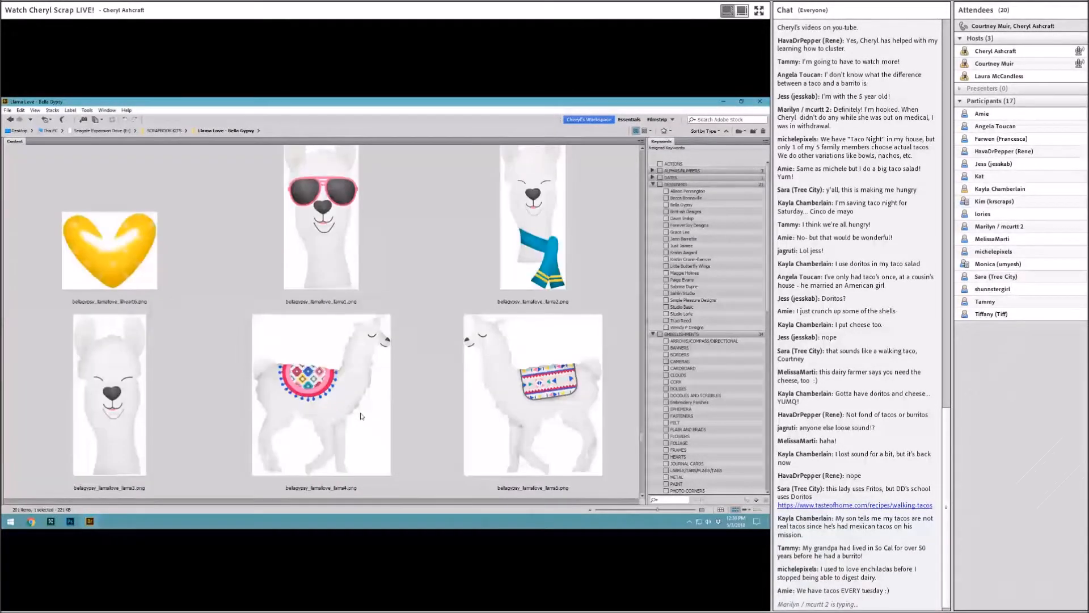
{"action": "scroll", "coordinate": [364, 415], "scroll_direction": "up", "scroll_amount": 6}
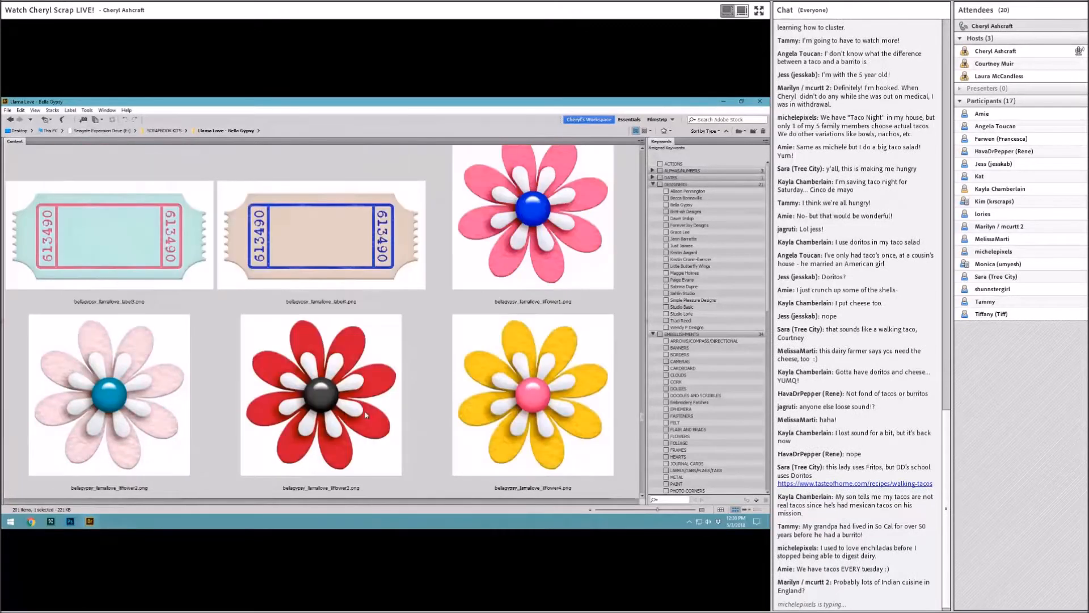
{"action": "scroll", "coordinate": [369, 411], "scroll_direction": "up", "scroll_amount": 8}
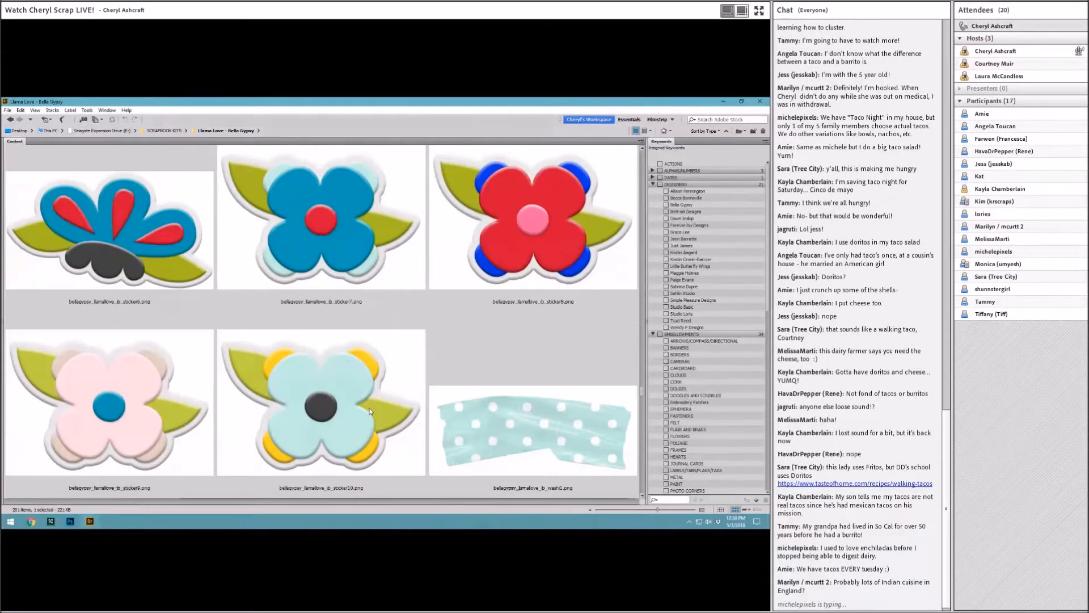
{"action": "scroll", "coordinate": [368, 412], "scroll_direction": "up", "scroll_amount": 3}
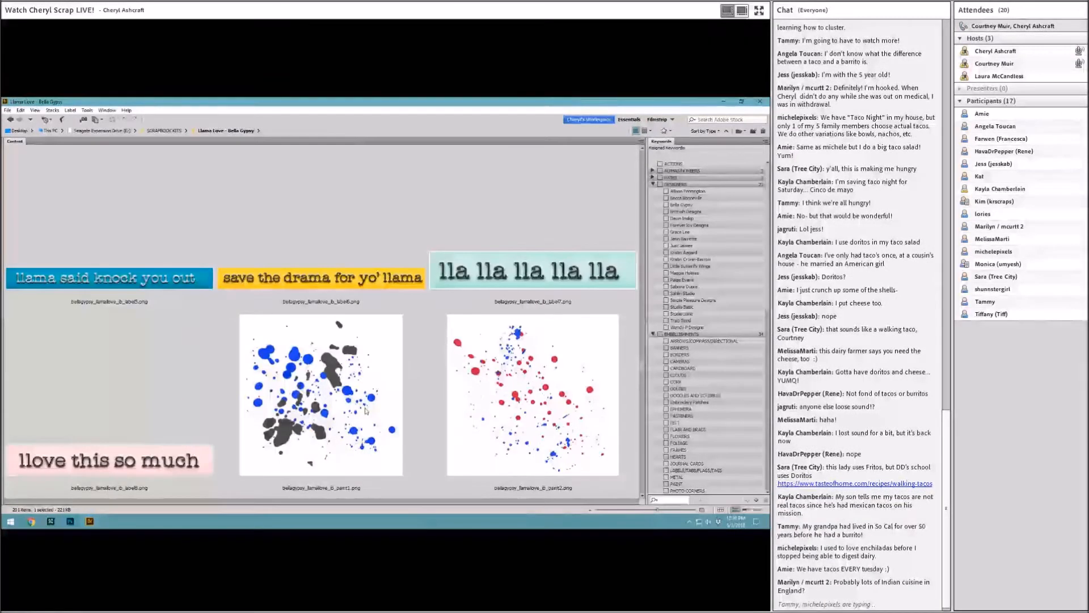
{"action": "scroll", "coordinate": [366, 410], "scroll_direction": "up", "scroll_amount": 2}
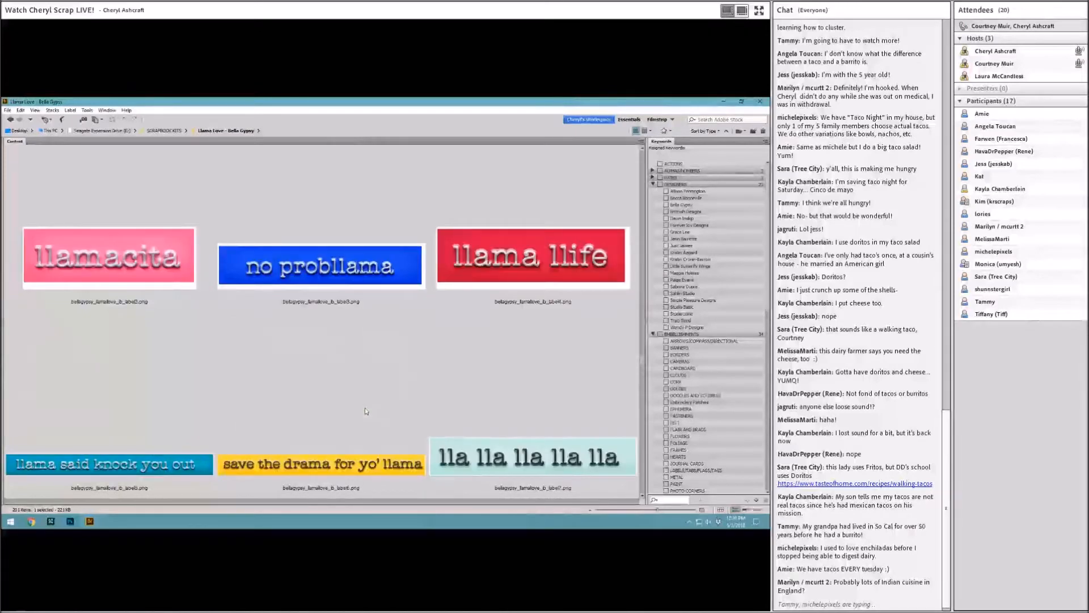
{"action": "scroll", "coordinate": [365, 410], "scroll_direction": "down", "scroll_amount": 2}
{"action": "left_click", "coordinate": [146, 461]}
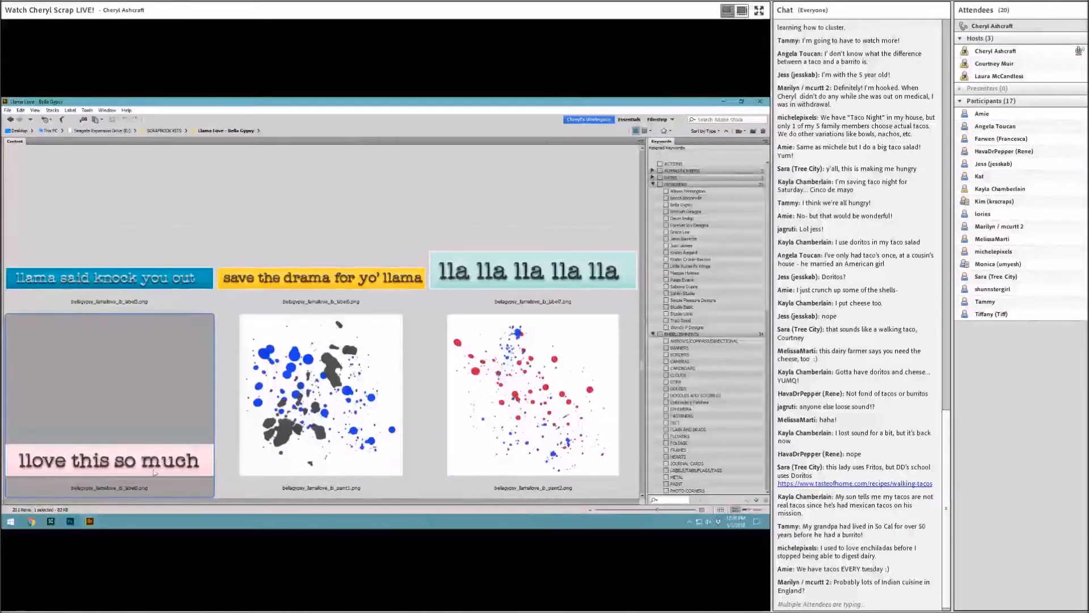
{"action": "left_click_drag", "start_coordinate": [146, 462], "coordinate": [439, 267]}
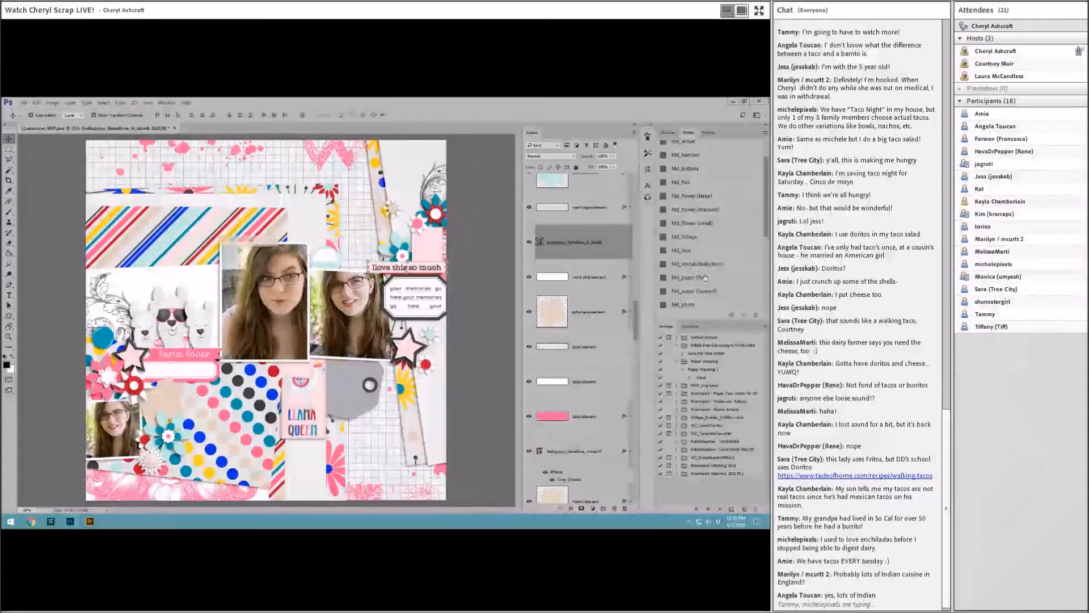
Apply the fdd_paper (flat) style to the "llove this so much" label, delete the word strip beneath it, and nudge the label into place.
{"action": "right_click", "coordinate": [606, 291]}
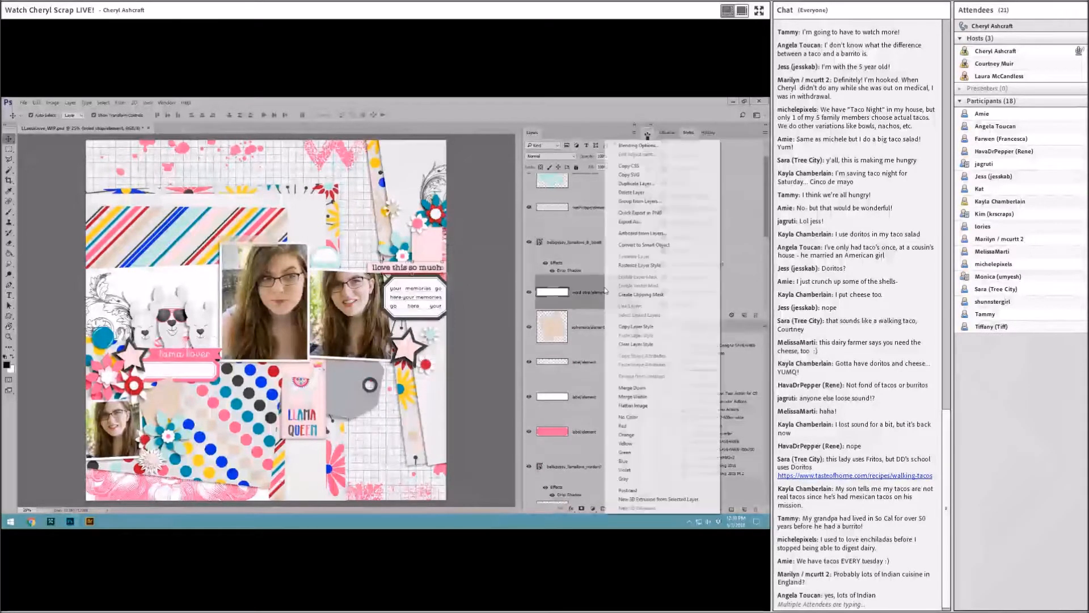
{"action": "left_click", "coordinate": [631, 193]}
{"action": "left_click_drag", "start_coordinate": [447, 272], "coordinate": [448, 268]}
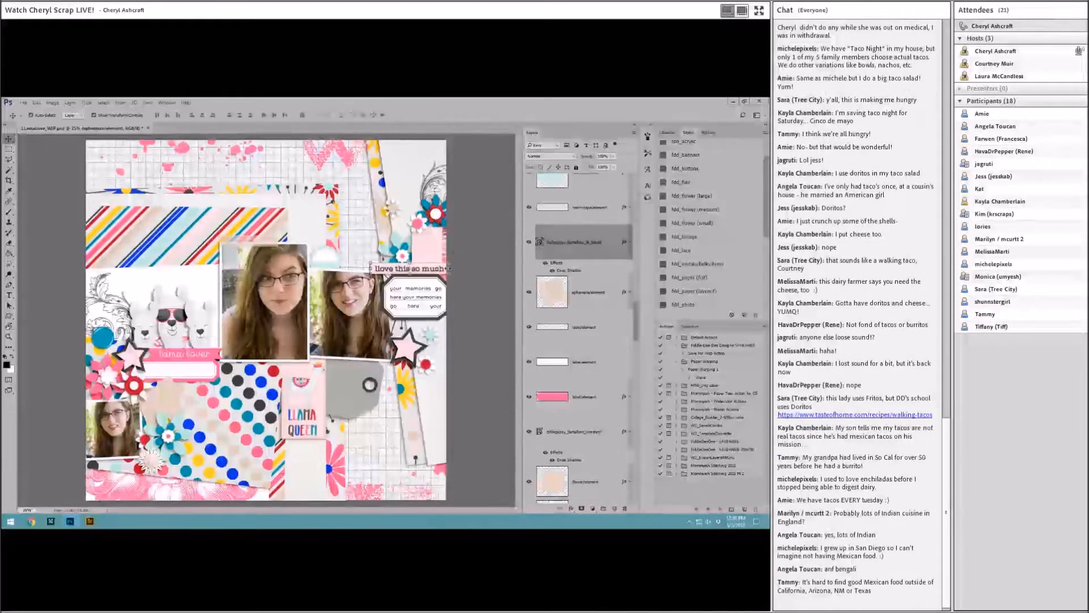
Place the pink "llamacita" label from Bridge directly above the llama llover banner layer, over the banner below the llamas.
{"action": "left_click", "coordinate": [579, 431]}
{"action": "key", "text": "alt+Tab"}
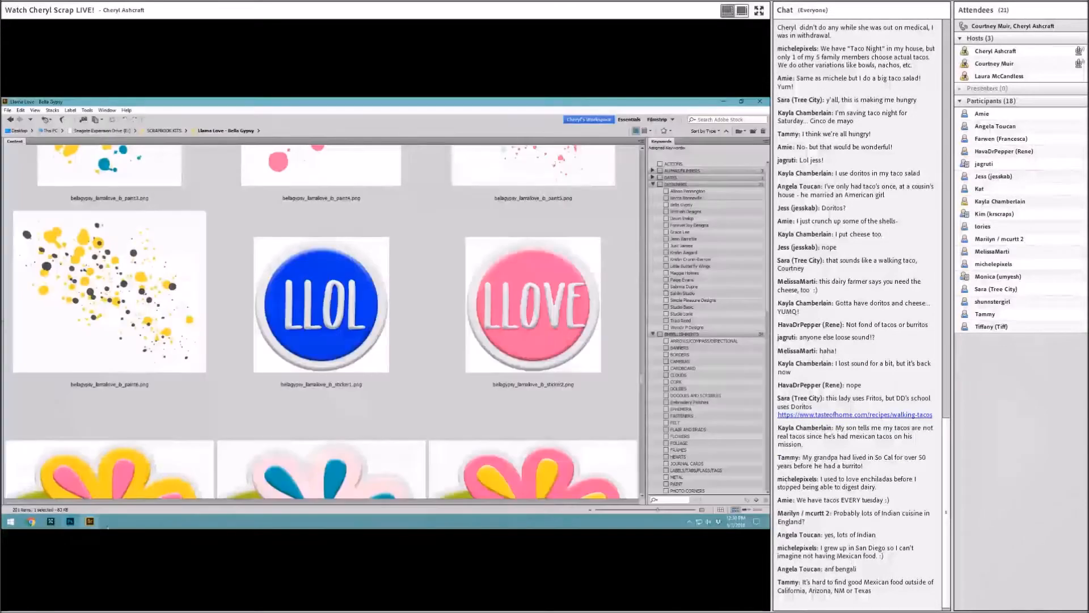
{"action": "scroll", "coordinate": [380, 386], "scroll_direction": "down", "scroll_amount": 5}
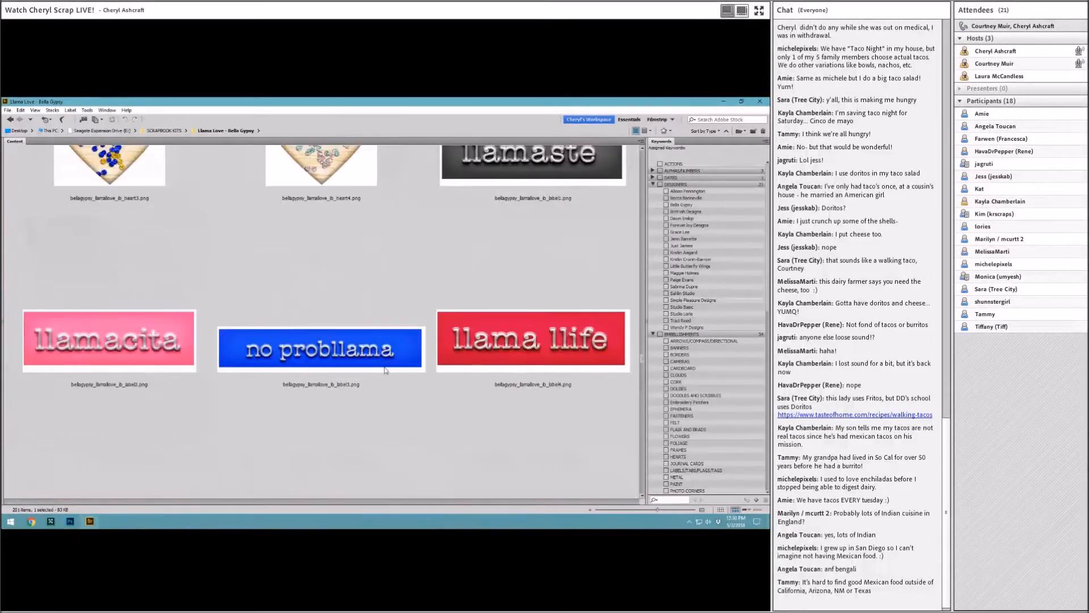
{"action": "scroll", "coordinate": [385, 371], "scroll_direction": "down", "scroll_amount": 3}
{"action": "scroll", "coordinate": [389, 366], "scroll_direction": "up", "scroll_amount": 3}
{"action": "left_click", "coordinate": [148, 338]}
{"action": "left_click_drag", "start_coordinate": [148, 338], "coordinate": [202, 408]}
{"action": "left_click_drag", "start_coordinate": [281, 321], "coordinate": [202, 354]}
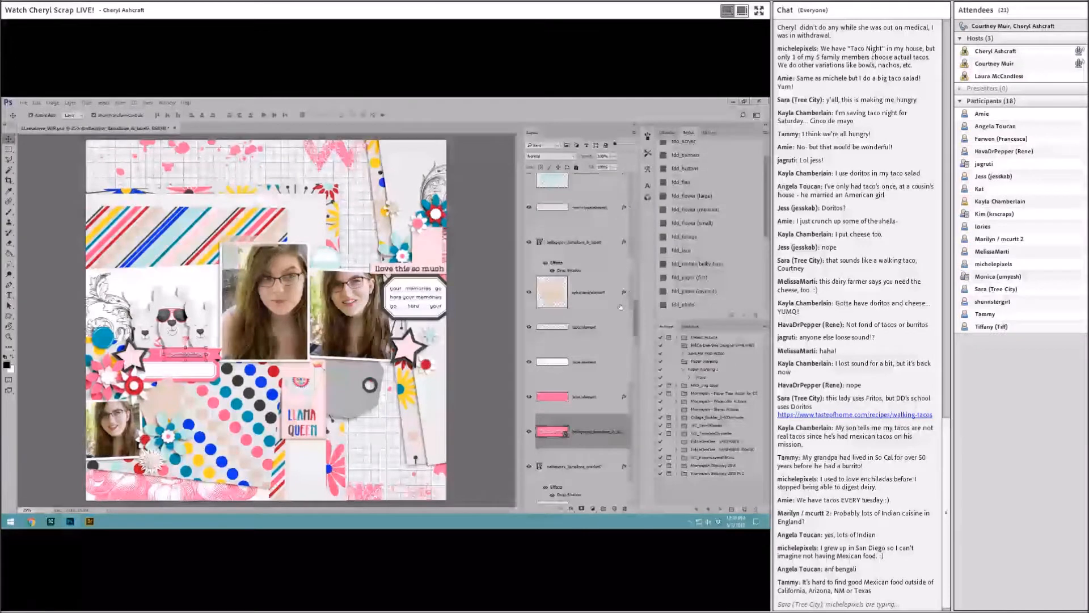
Apply the fdd_paper (flat) style to the llamacita label, delete the llama llover banner layer, and shift the label into place below the llamas.
{"action": "left_click", "coordinate": [698, 277]}
{"action": "right_click", "coordinate": [594, 471]}
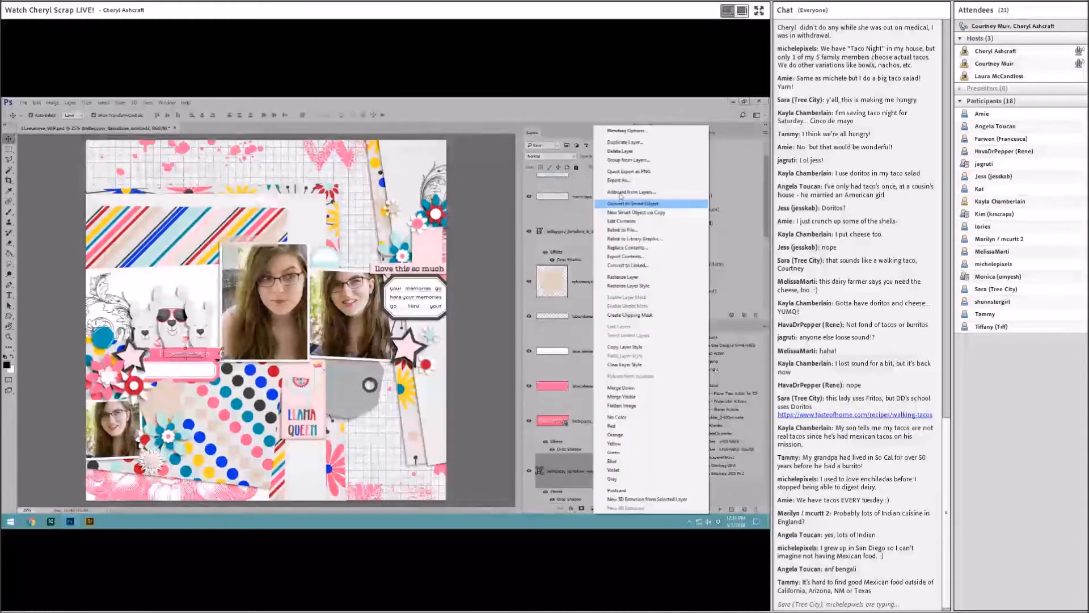
{"action": "left_click", "coordinate": [610, 152]}
{"action": "left_click_drag", "start_coordinate": [200, 354], "coordinate": [183, 354]}
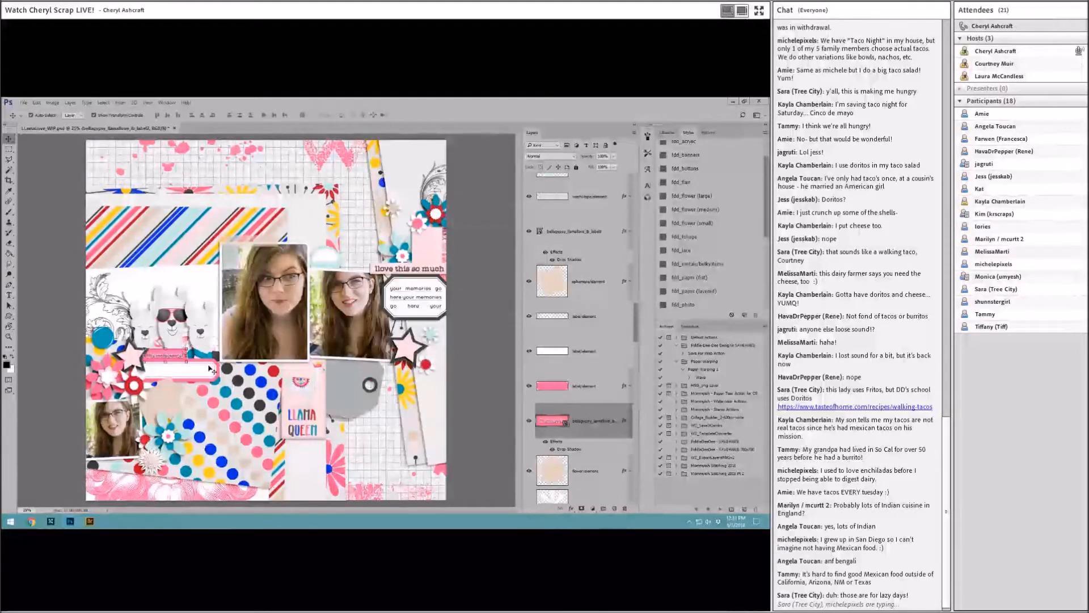
Browse the Llama Love kit's flowers, papers, labels and stickers in Bridge for another embellishment to use on the page.
{"action": "left_click", "coordinate": [89, 521]}
{"action": "scroll", "coordinate": [390, 407], "scroll_direction": "down", "scroll_amount": 10}
{"action": "scroll", "coordinate": [389, 407], "scroll_direction": "down", "scroll_amount": 5}
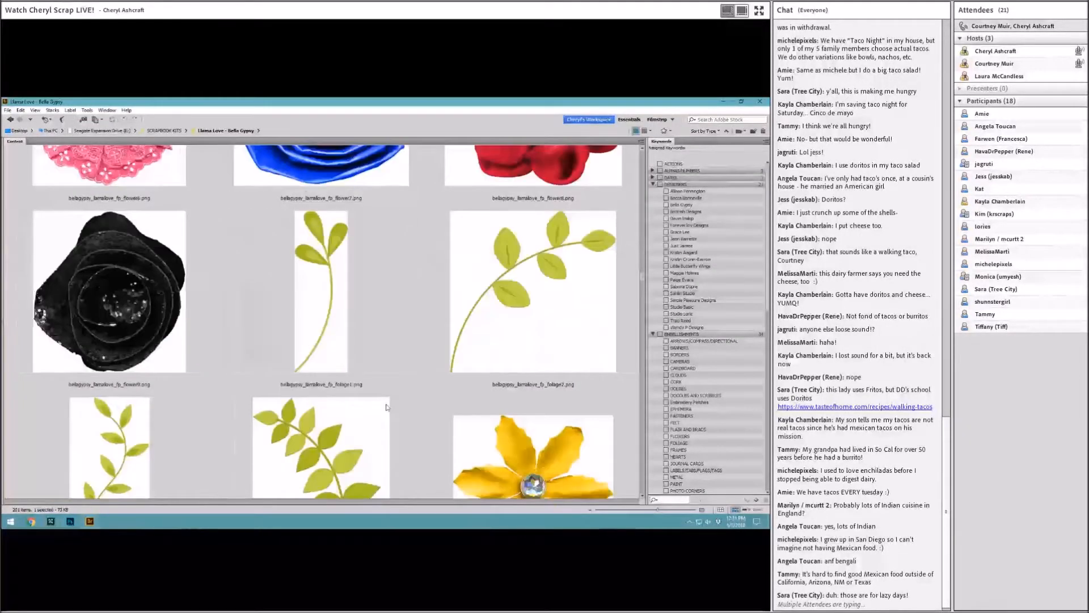
{"action": "scroll", "coordinate": [387, 408], "scroll_direction": "up", "scroll_amount": 6}
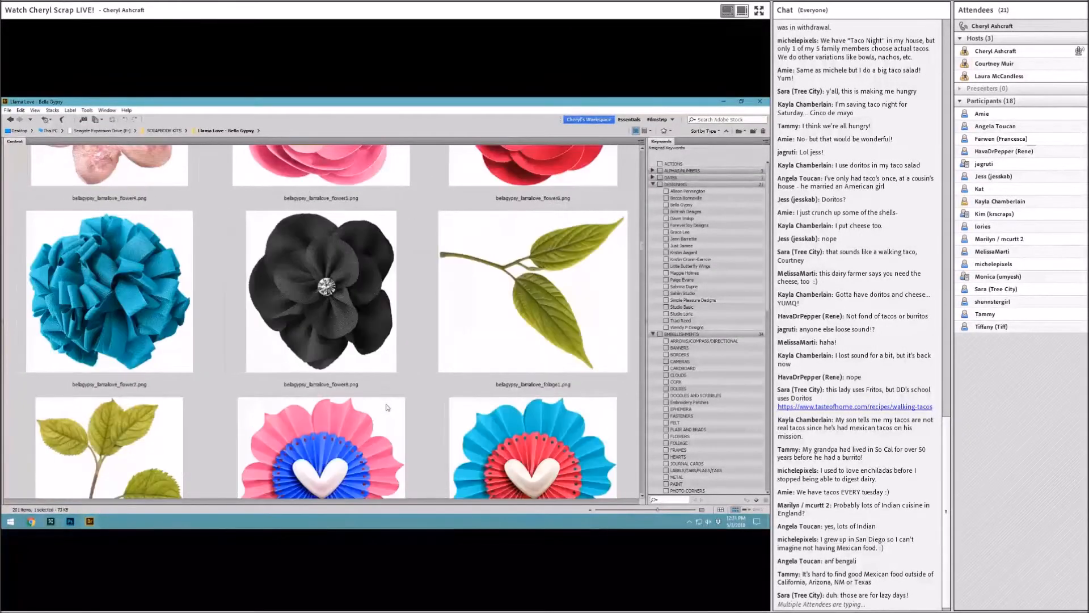
{"action": "scroll", "coordinate": [386, 407], "scroll_direction": "down", "scroll_amount": 10}
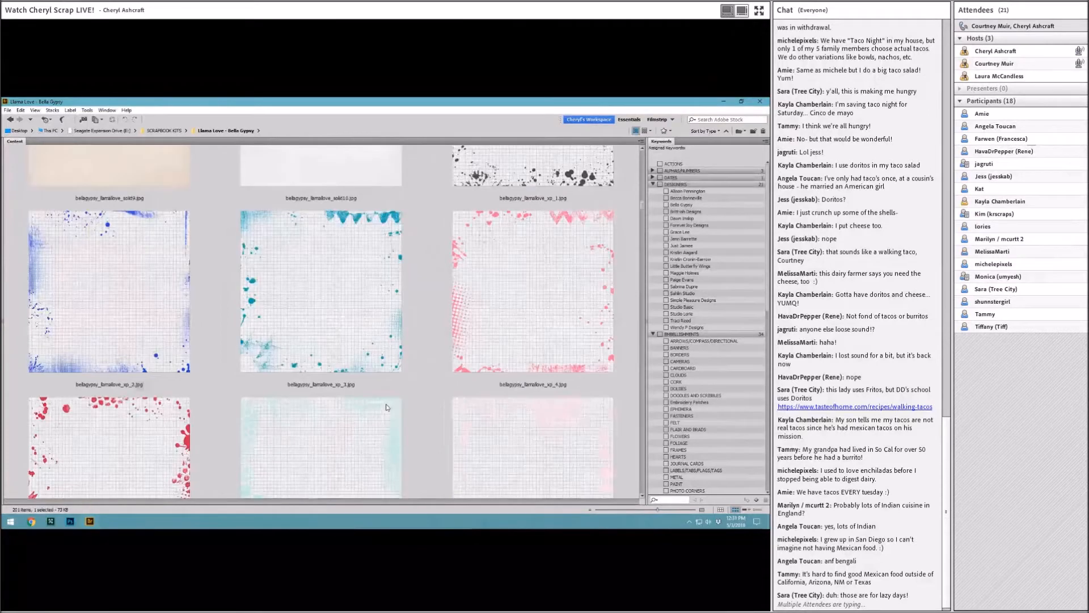
{"action": "scroll", "coordinate": [386, 407], "scroll_direction": "up", "scroll_amount": 8}
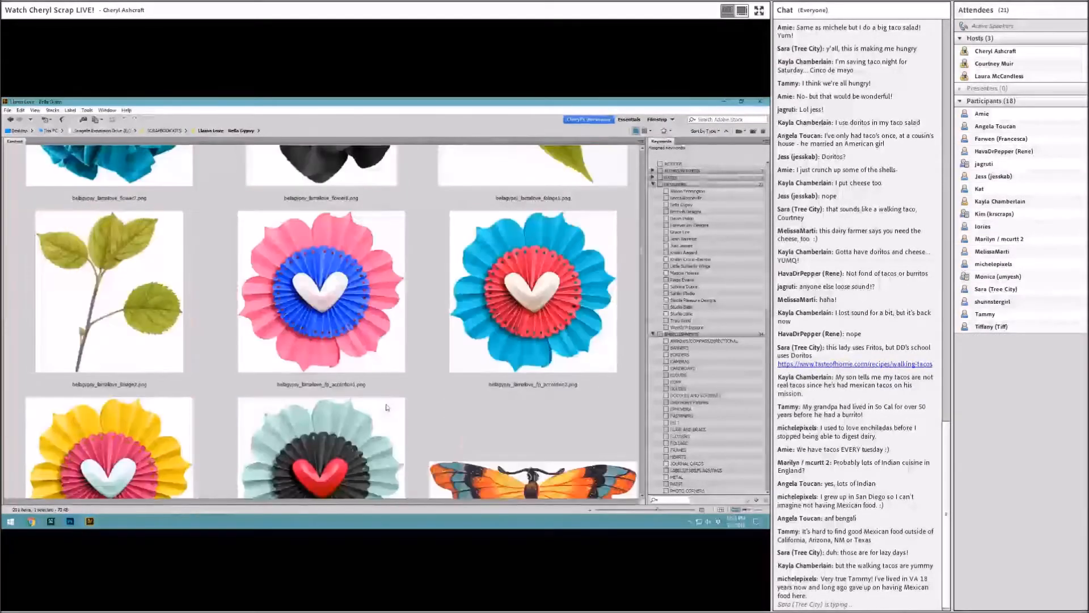
{"action": "scroll", "coordinate": [387, 407], "scroll_direction": "down", "scroll_amount": 3}
{"action": "scroll", "coordinate": [386, 408], "scroll_direction": "down", "scroll_amount": 5}
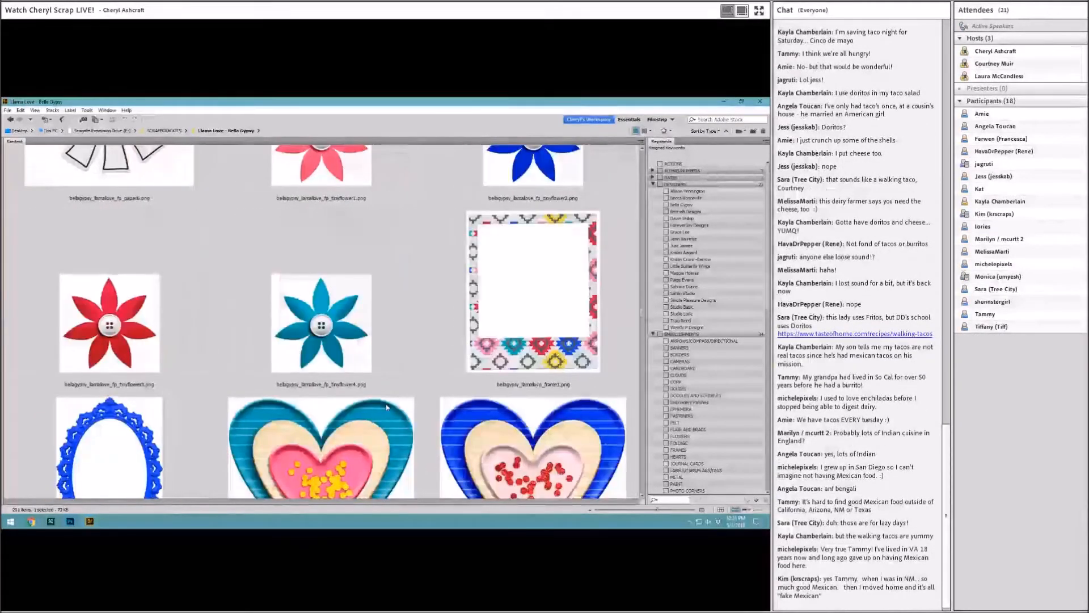
{"action": "scroll", "coordinate": [386, 407], "scroll_direction": "down", "scroll_amount": 4}
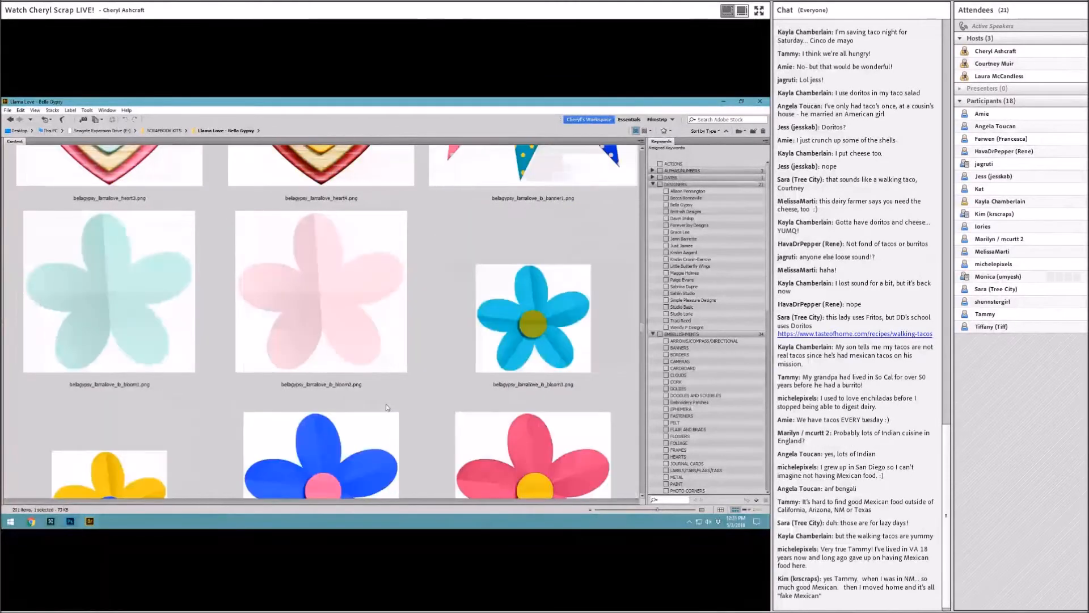
{"action": "scroll", "coordinate": [387, 408], "scroll_direction": "down", "scroll_amount": 4}
{"action": "scroll", "coordinate": [386, 407], "scroll_direction": "down", "scroll_amount": 4}
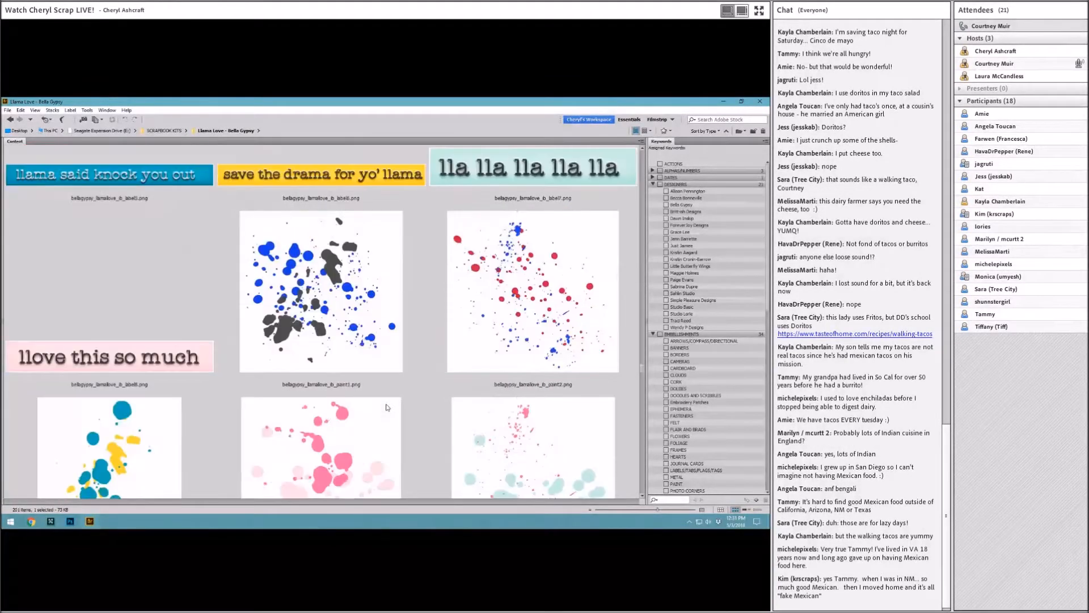
{"action": "scroll", "coordinate": [386, 407], "scroll_direction": "down", "scroll_amount": 4}
{"action": "scroll", "coordinate": [387, 408], "scroll_direction": "down", "scroll_amount": 6}
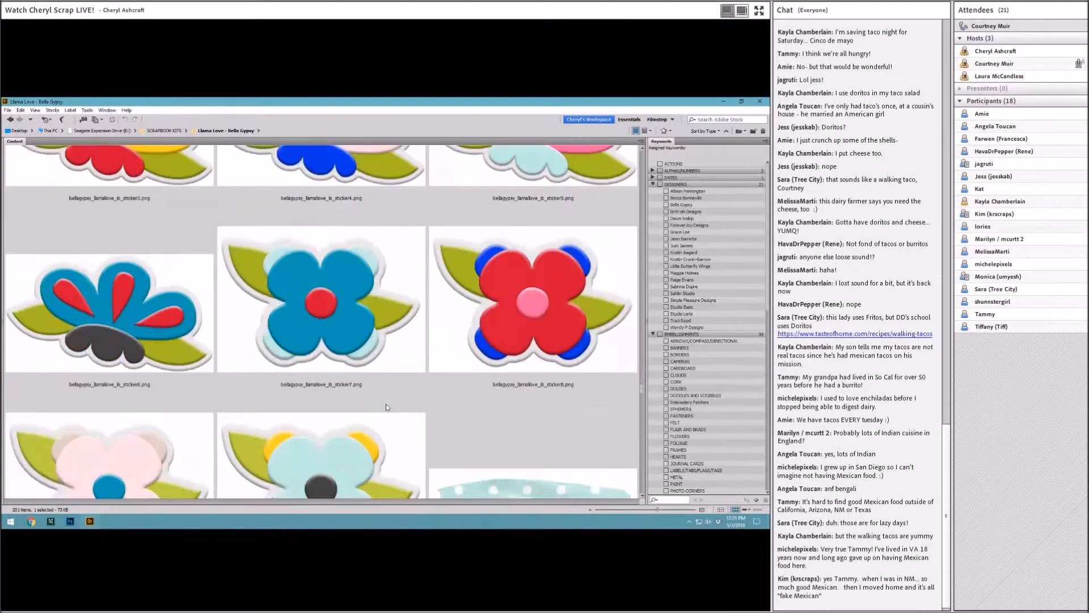
{"action": "scroll", "coordinate": [385, 404], "scroll_direction": "down", "scroll_amount": 10}
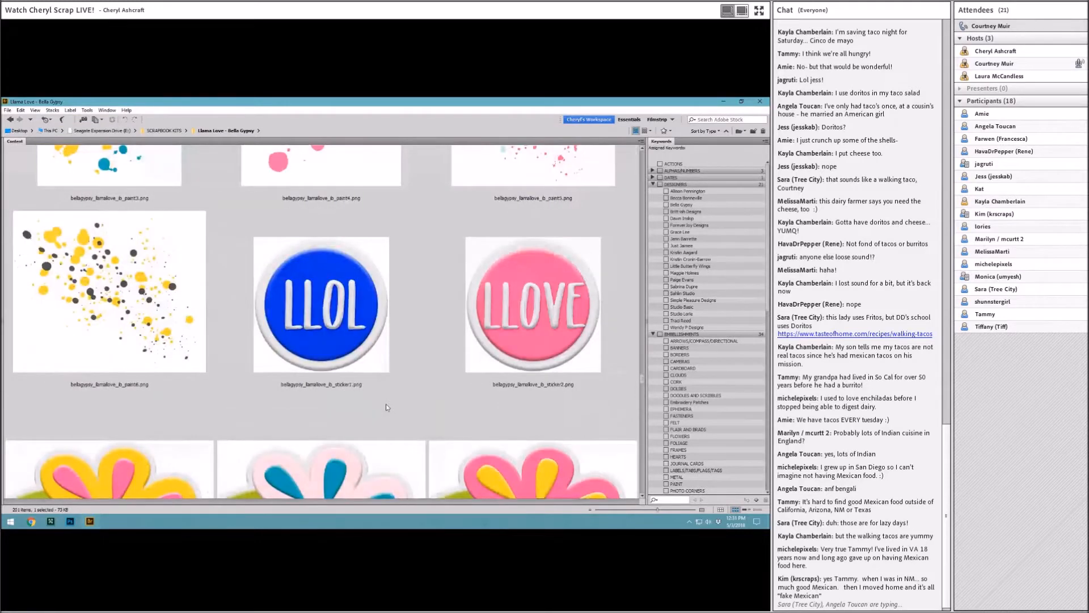
Place the pink LLOVE sticker from Bridge above the blue flair layer, and scale it down over the blue circle beside the llamas.
{"action": "left_click", "coordinate": [70, 521]}
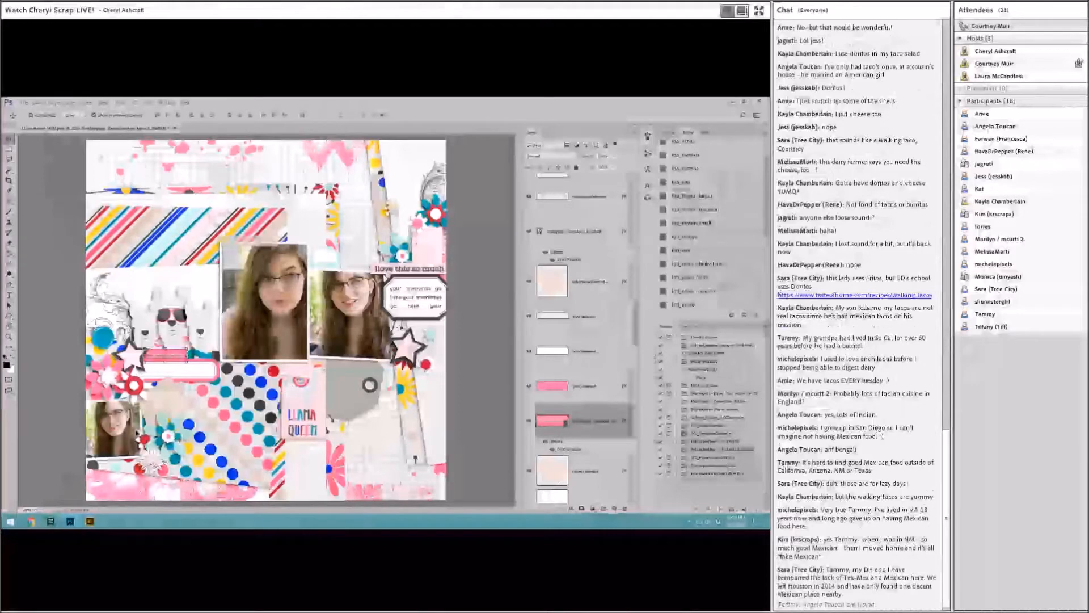
{"action": "key", "text": "alt+Tab"}
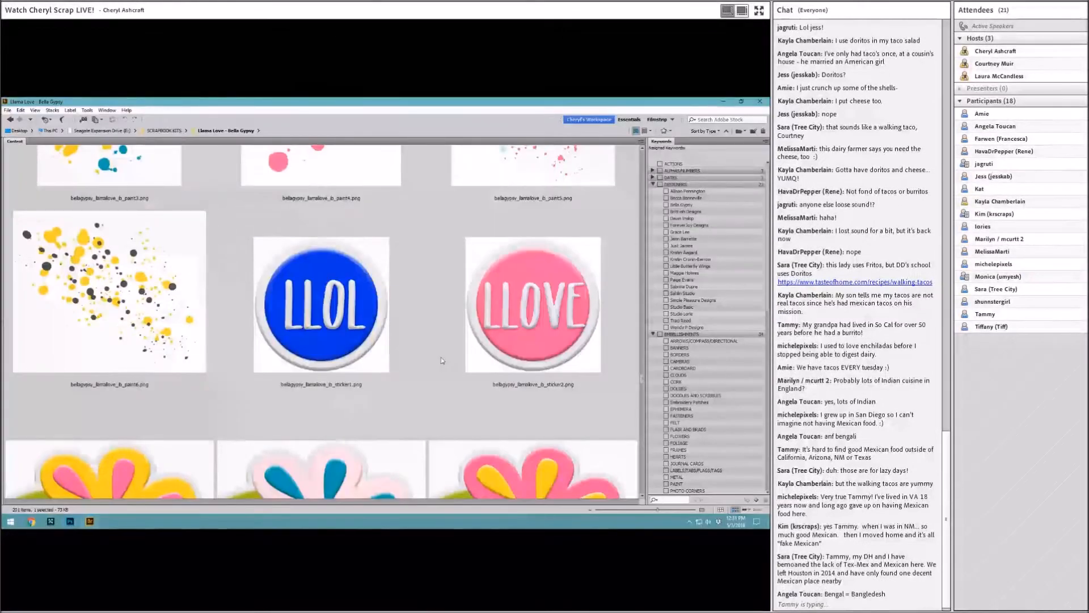
{"action": "left_click", "coordinate": [518, 329]}
{"action": "left_click_drag", "start_coordinate": [518, 328], "coordinate": [170, 247]}
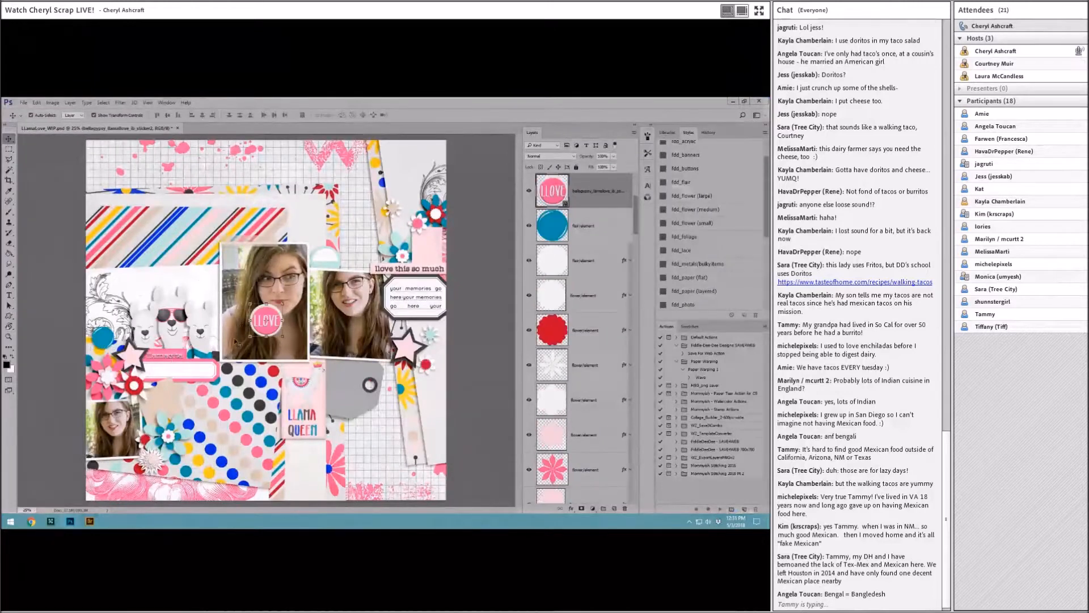
{"action": "left_click_drag", "start_coordinate": [265, 319], "coordinate": [117, 326]}
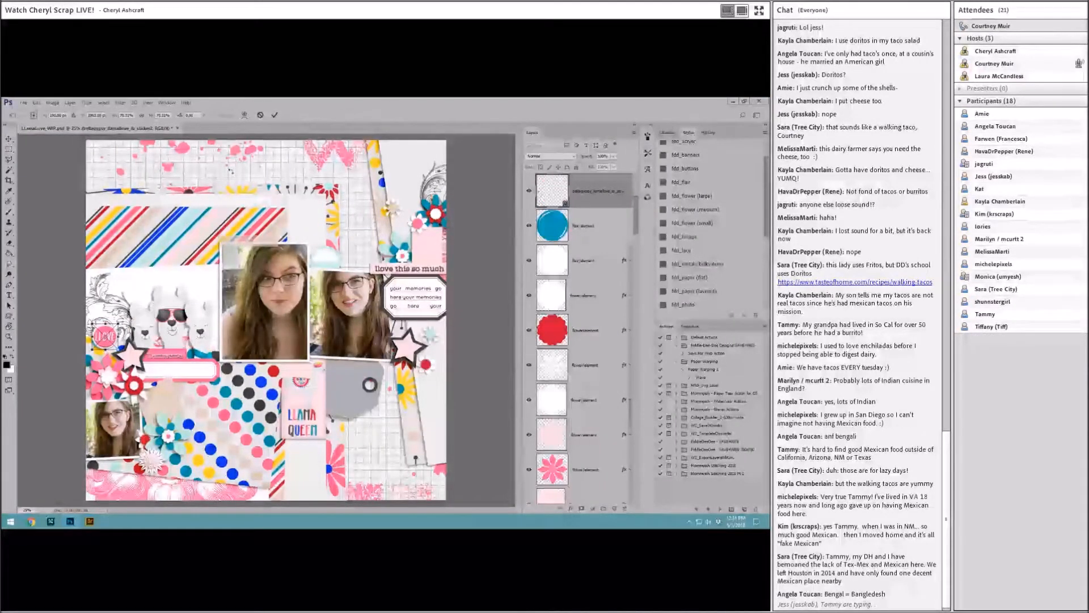
{"action": "left_click", "coordinate": [274, 115]}
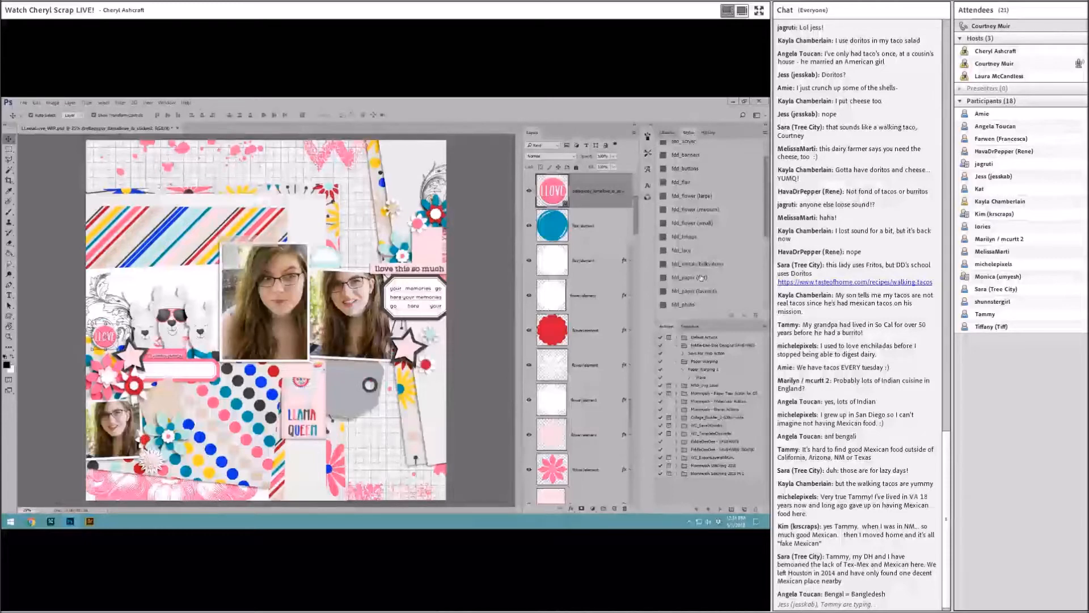
Apply the fdd_paper (layered) style to the LLOVE sticker, delete the two blue flair layers beneath it, and nudge the sticker into place.
{"action": "left_click", "coordinate": [697, 292]}
{"action": "left_click", "coordinate": [602, 244]}
{"action": "left_click", "coordinate": [603, 272], "text": "shift"}
{"action": "right_click", "coordinate": [604, 272]}
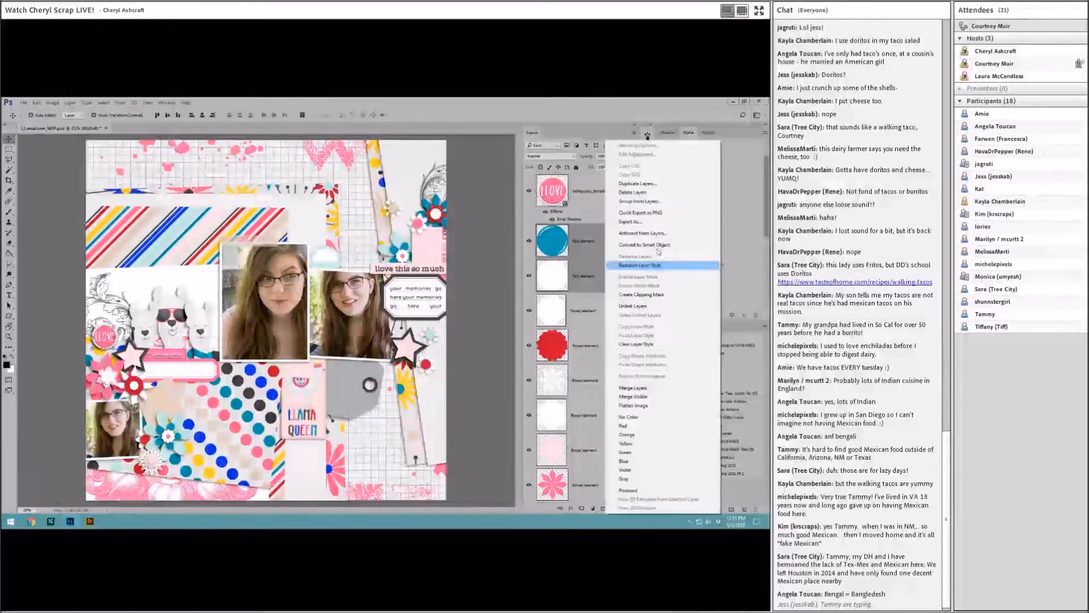
{"action": "left_click", "coordinate": [643, 193]}
{"action": "left_click_drag", "start_coordinate": [108, 333], "coordinate": [107, 339]}
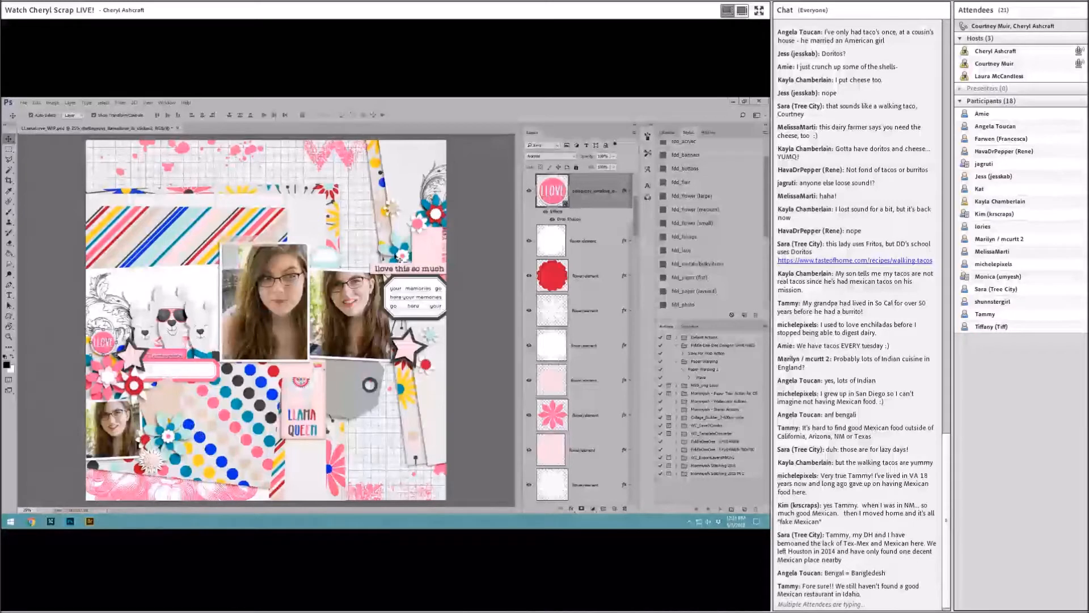
Place the pink flower with the blue center from Bridge and move it over the teal flower near the page's upper-right edge.
{"action": "left_click", "coordinate": [406, 243]}
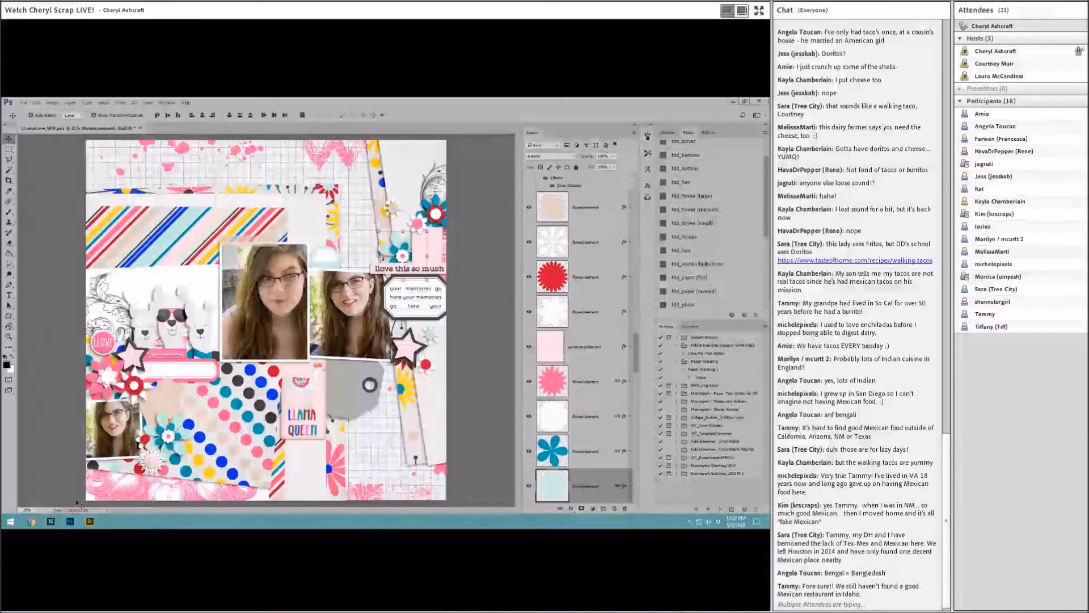
{"action": "left_click", "coordinate": [89, 521]}
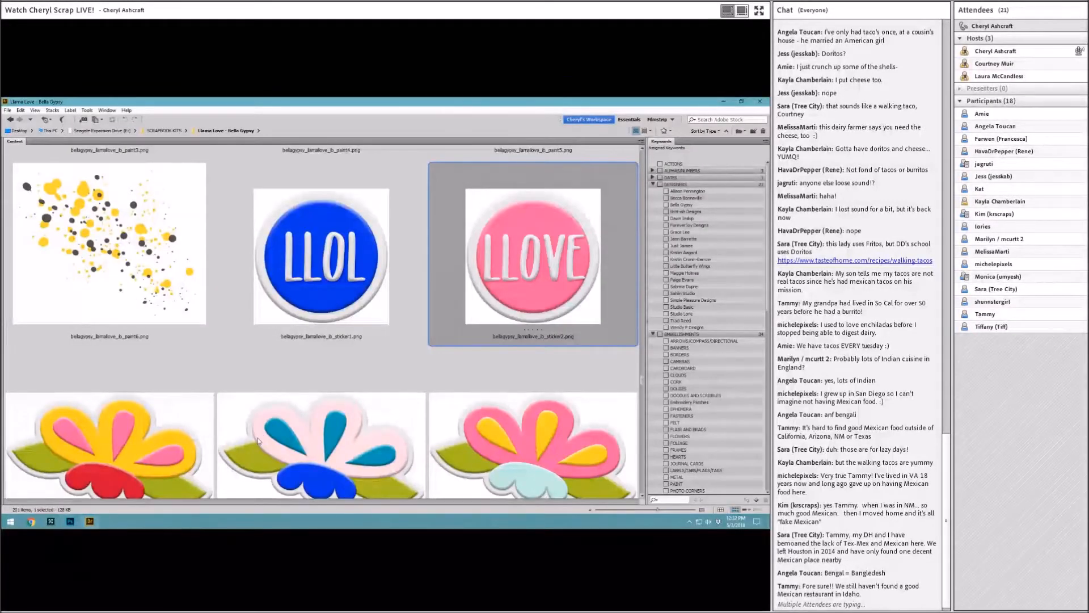
{"action": "scroll", "coordinate": [258, 441], "scroll_direction": "down", "scroll_amount": 7}
{"action": "left_click_drag", "start_coordinate": [519, 295], "coordinate": [157, 481]}
{"action": "left_click_drag", "start_coordinate": [285, 319], "coordinate": [289, 316]}
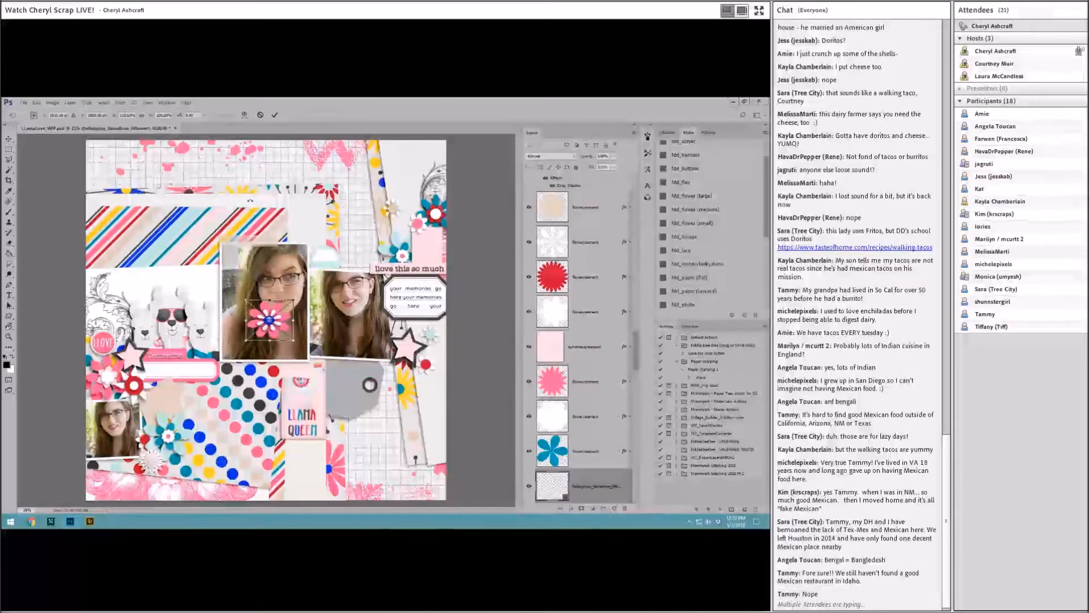
{"action": "left_click", "coordinate": [261, 115]}
{"action": "left_click_drag", "start_coordinate": [274, 309], "coordinate": [444, 200]}
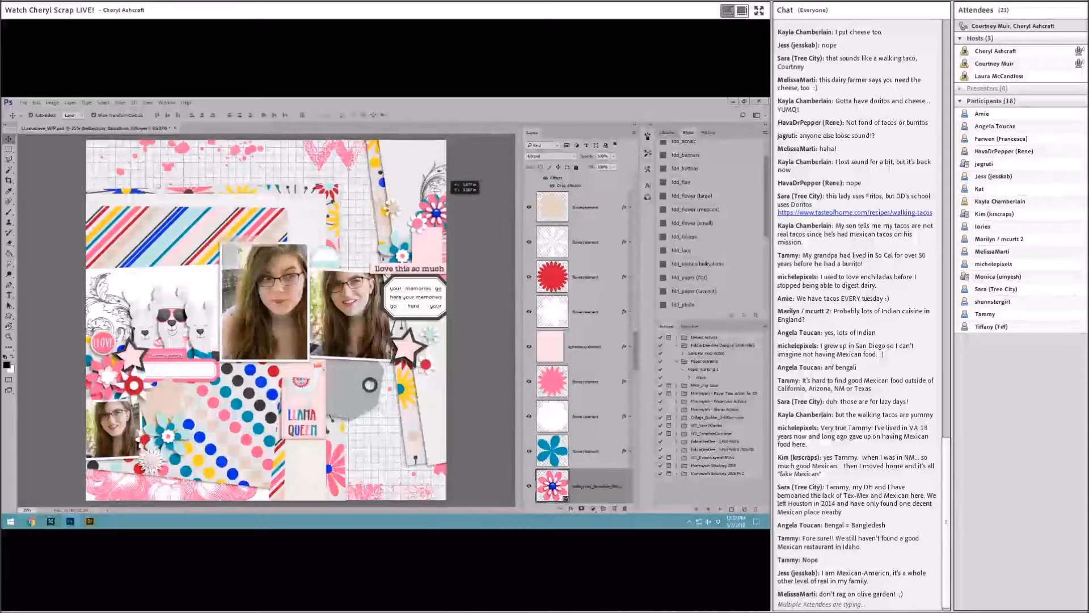
Reorder the pink flower layer directly below the mint flower element, align it over the teal flower, and apply the fdd_flower (medium) style.
{"action": "left_click_drag", "start_coordinate": [590, 486], "coordinate": [571, 267]}
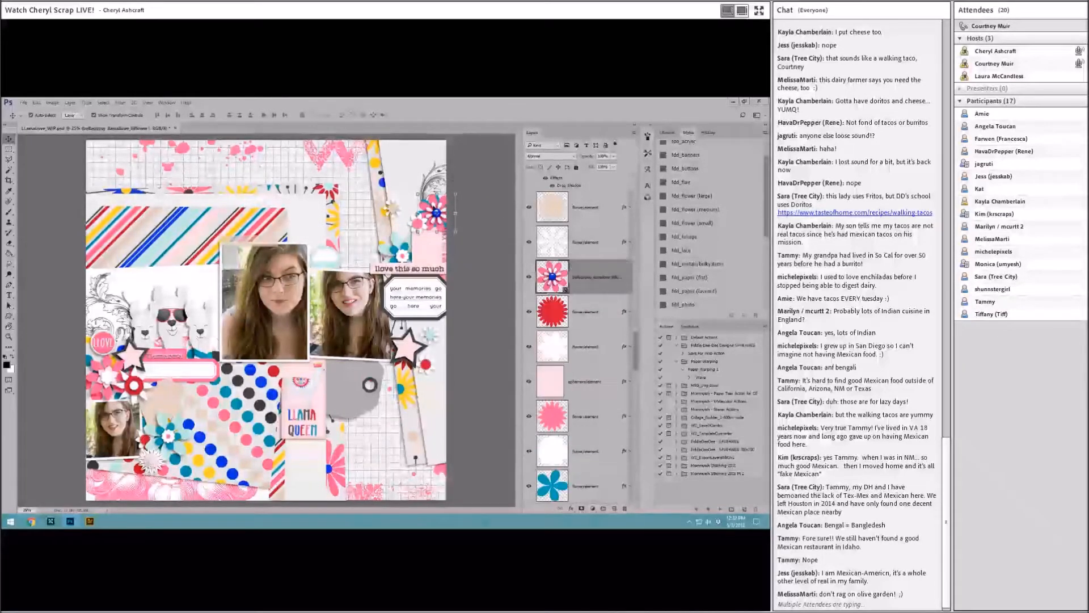
{"action": "left_click_drag", "start_coordinate": [436, 204], "coordinate": [400, 181]}
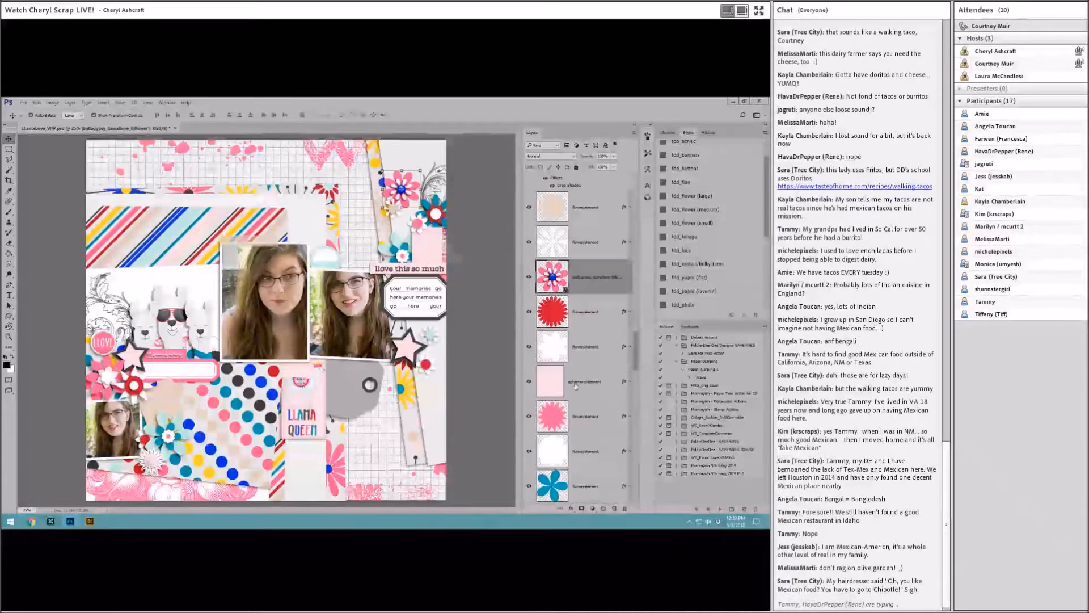
{"action": "left_click", "coordinate": [585, 487]}
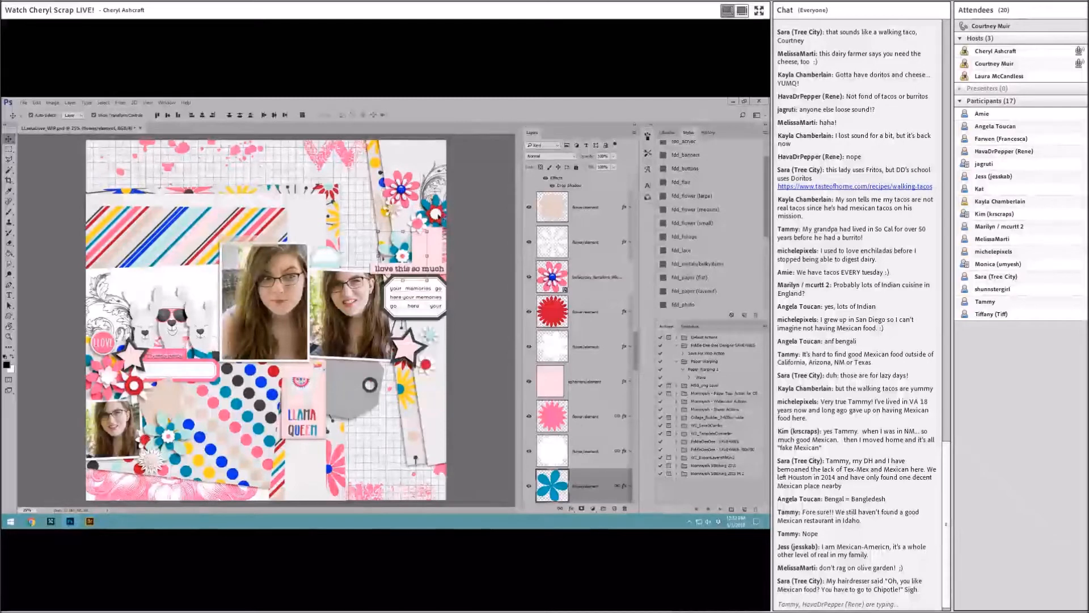
{"action": "left_click", "coordinate": [436, 213]}
{"action": "left_click_drag", "start_coordinate": [596, 197], "coordinate": [593, 457]}
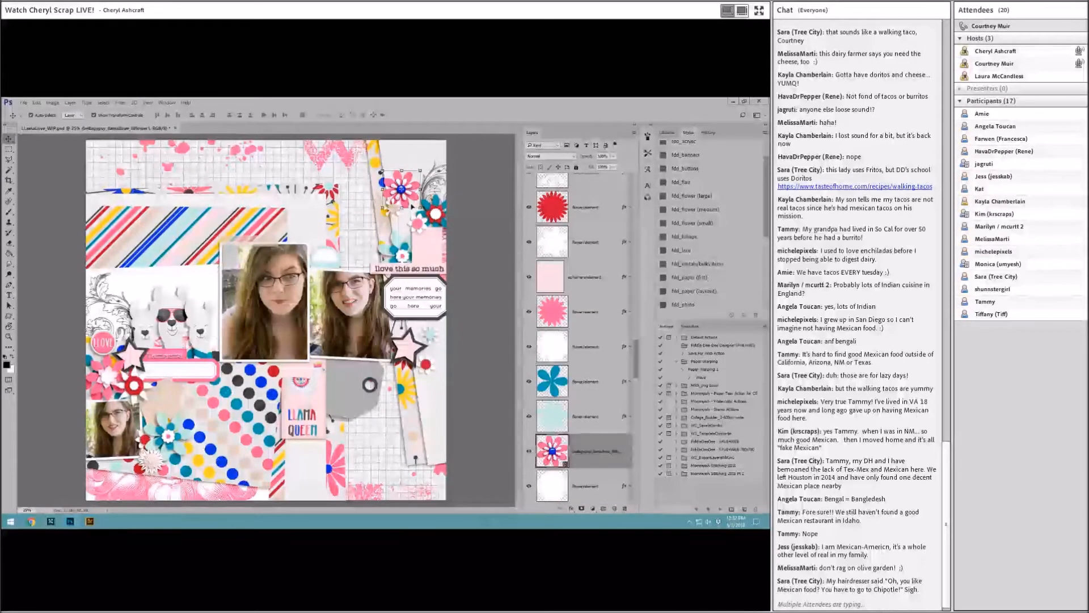
{"action": "left_click_drag", "start_coordinate": [415, 186], "coordinate": [450, 213]}
{"action": "left_click", "coordinate": [710, 208]}
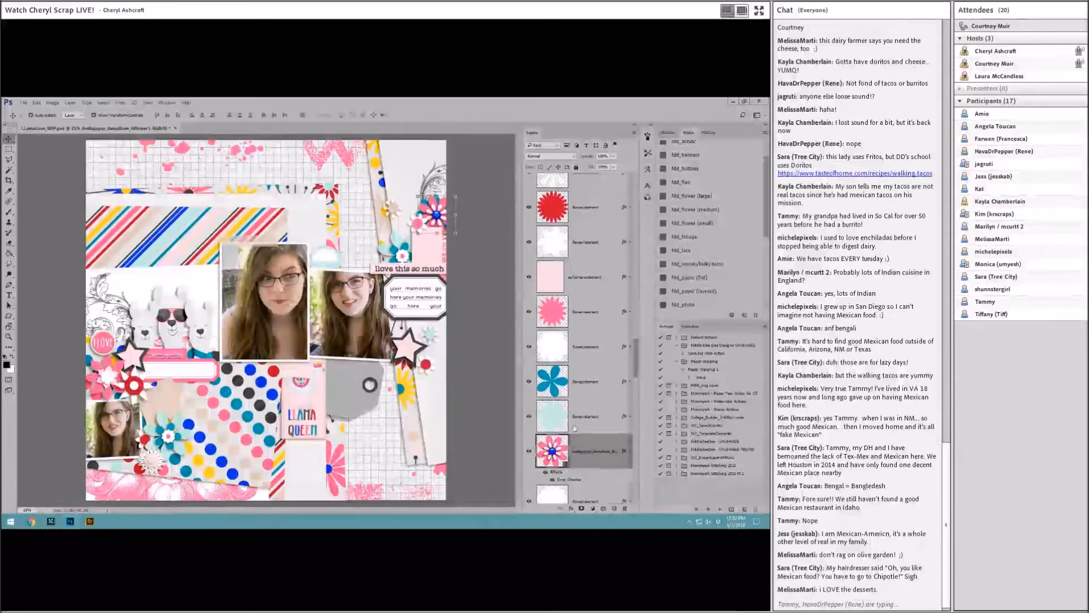
Delete the template flower layers beneath the new pink flower with the blue center.
{"action": "scroll", "coordinate": [576, 428], "scroll_direction": "down", "scroll_amount": 3}
{"action": "left_click", "coordinate": [592, 397]}
{"action": "scroll", "coordinate": [598, 431], "scroll_direction": "down", "scroll_amount": 1}
{"action": "left_click", "coordinate": [597, 431], "text": "shift"}
{"action": "key", "text": "Delete"}
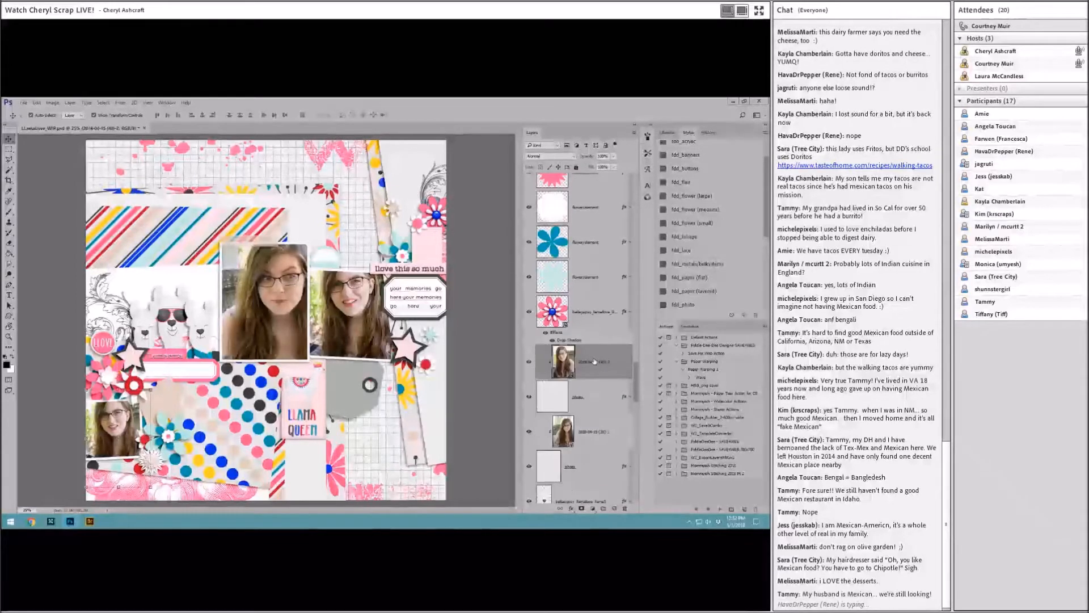
Merge each of the three clipped portrait photos with the photo frame layer beneath it.
{"action": "key", "text": "ctrl+e"}
{"action": "left_click", "coordinate": [590, 407], "text": "shift"}
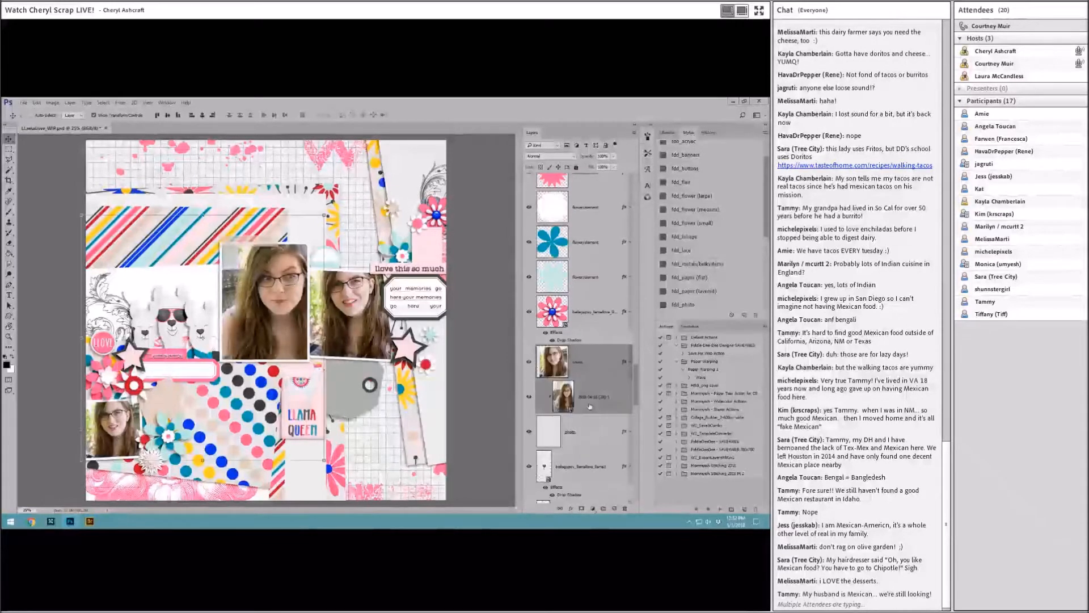
{"action": "key", "text": "ctrl+e"}
{"action": "scroll", "coordinate": [595, 397], "scroll_direction": "down", "scroll_amount": 3}
{"action": "scroll", "coordinate": [594, 396], "scroll_direction": "down", "scroll_amount": 4}
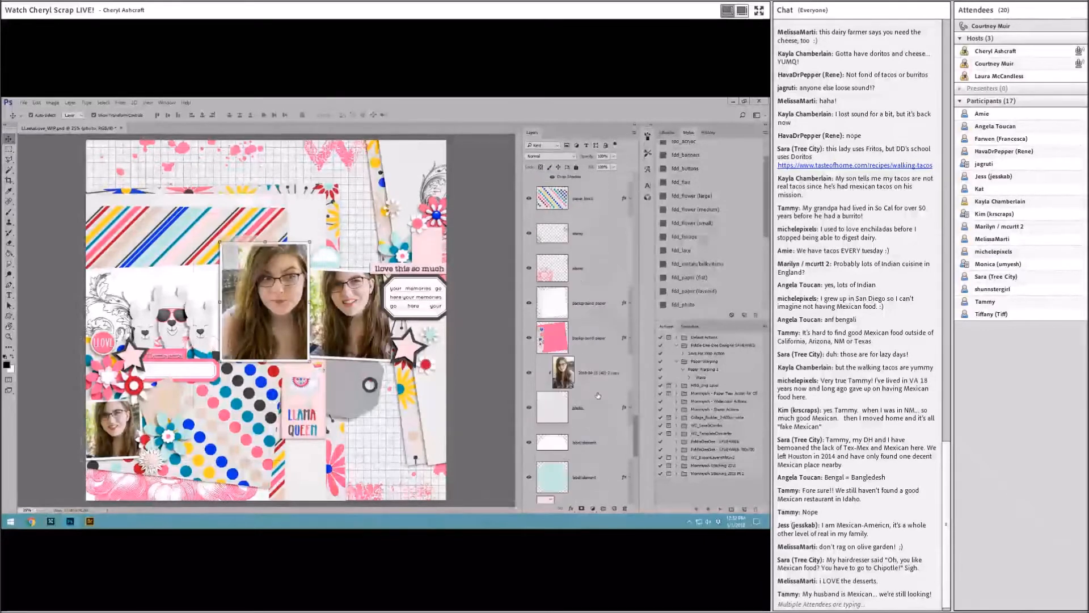
{"action": "left_click", "coordinate": [599, 375]}
{"action": "left_click", "coordinate": [475, 293]}
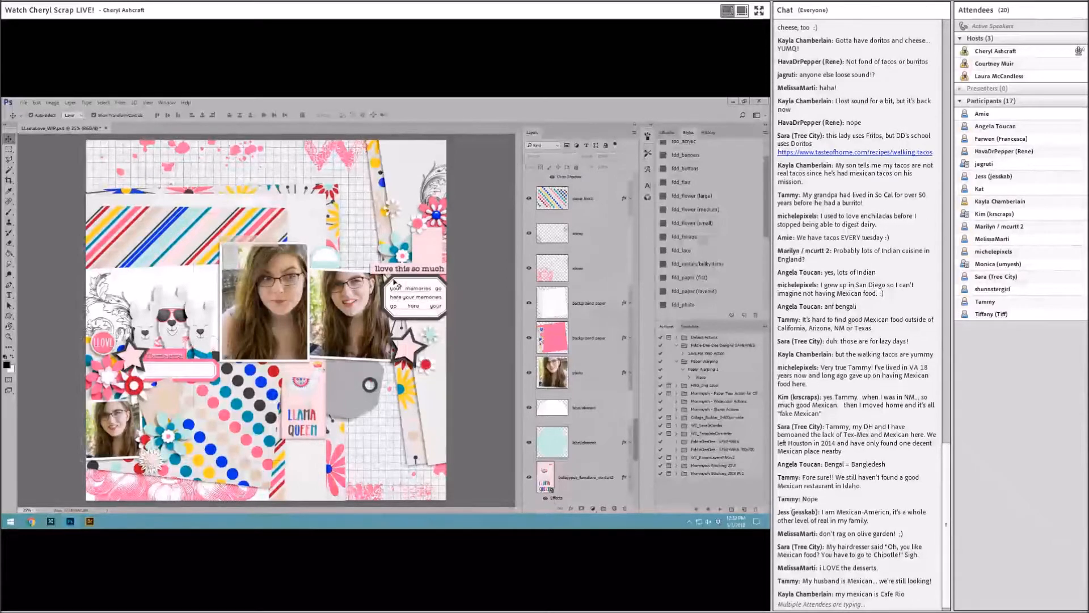
Place the mint ticket label from Bridge above the beige ephemera layer and move it over the beige block near the small photo.
{"action": "left_click", "coordinate": [167, 404]}
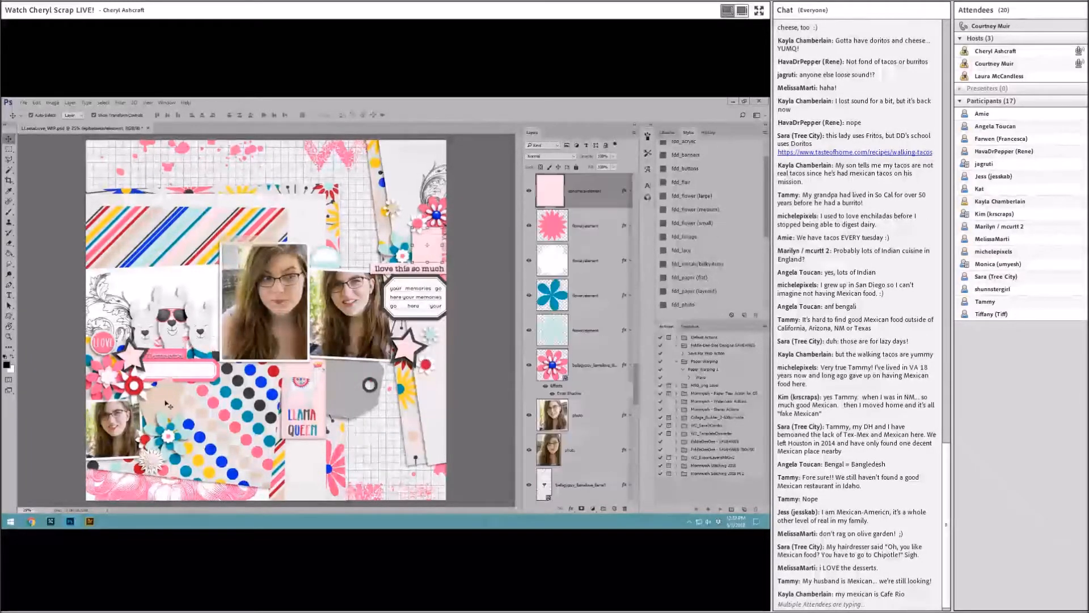
{"action": "left_click", "coordinate": [90, 521]}
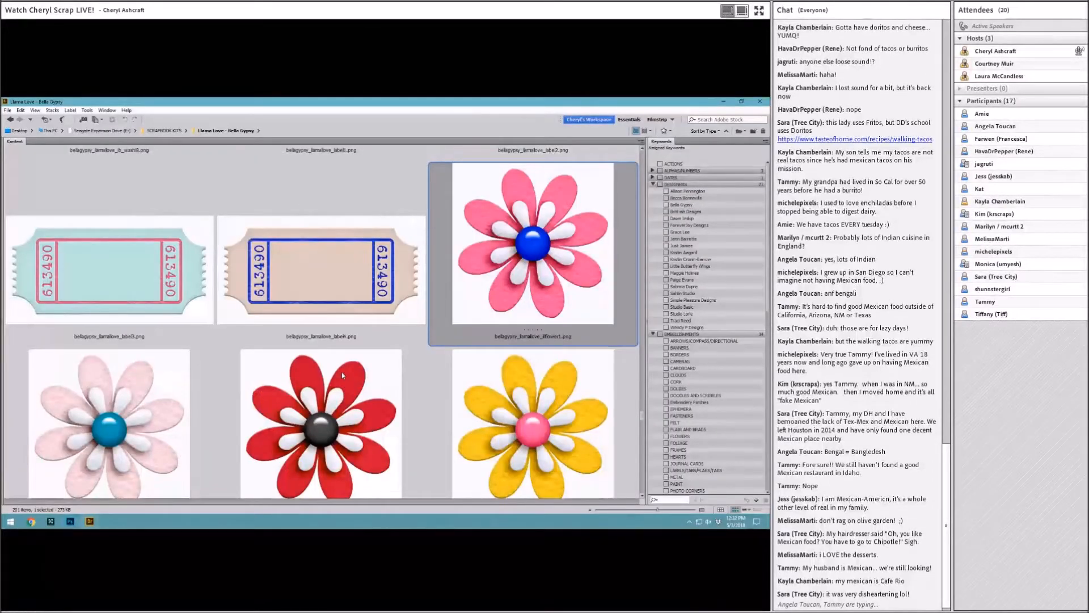
{"action": "scroll", "coordinate": [342, 372], "scroll_direction": "up", "scroll_amount": 1}
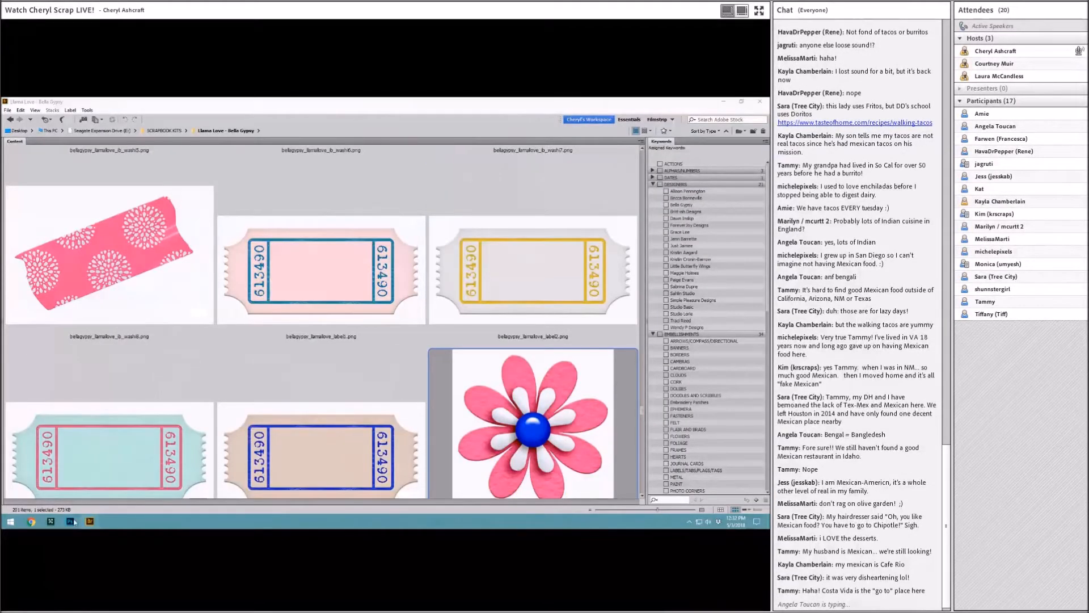
{"action": "left_click", "coordinate": [88, 519]}
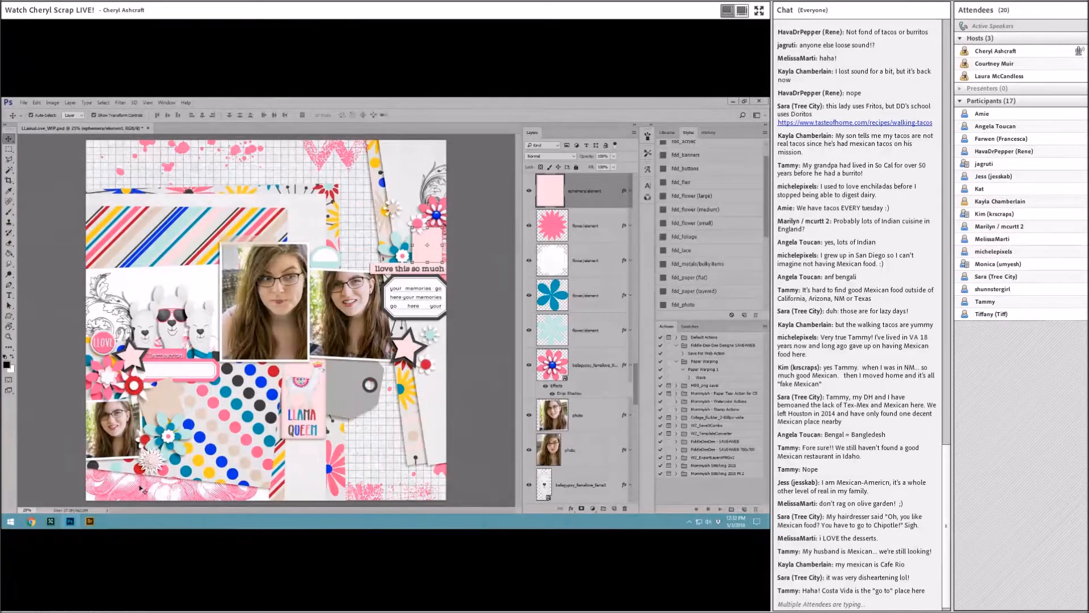
{"action": "left_click", "coordinate": [163, 400]}
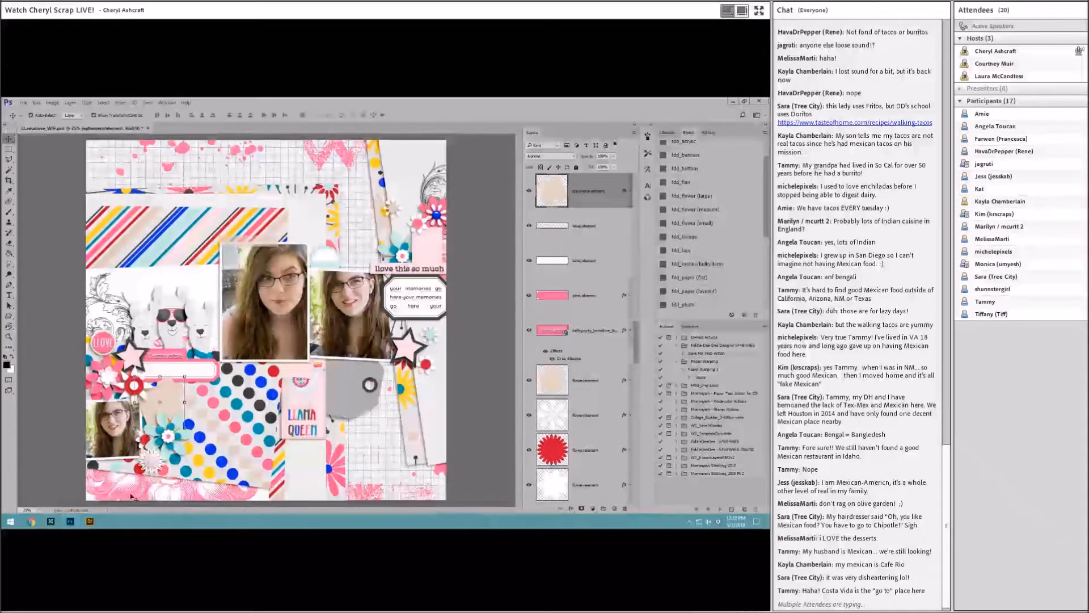
{"action": "key", "text": "alt+Tab"}
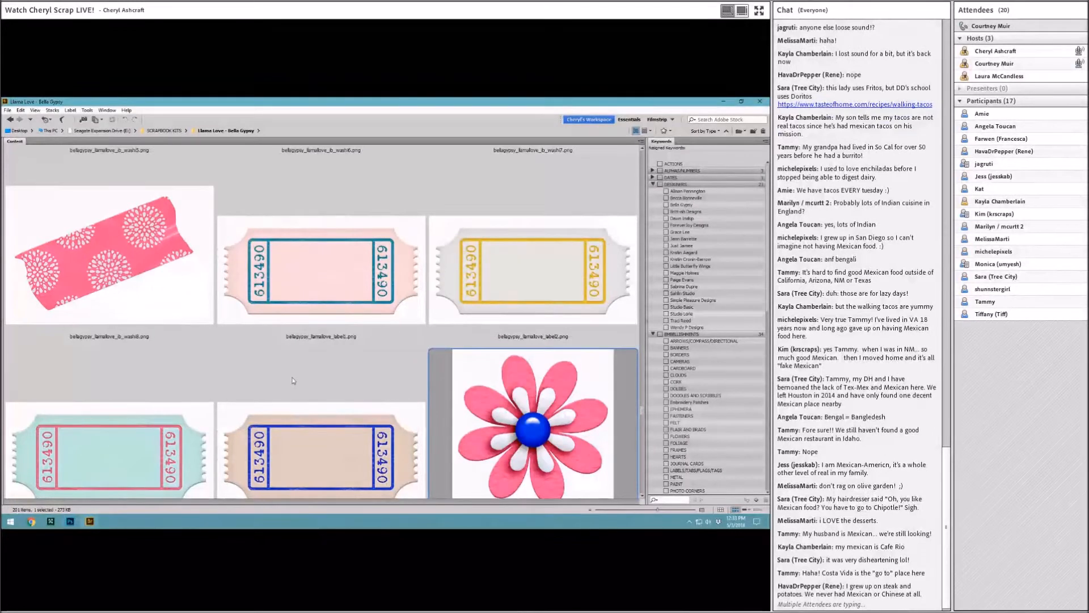
{"action": "left_click_drag", "start_coordinate": [146, 456], "coordinate": [184, 399]}
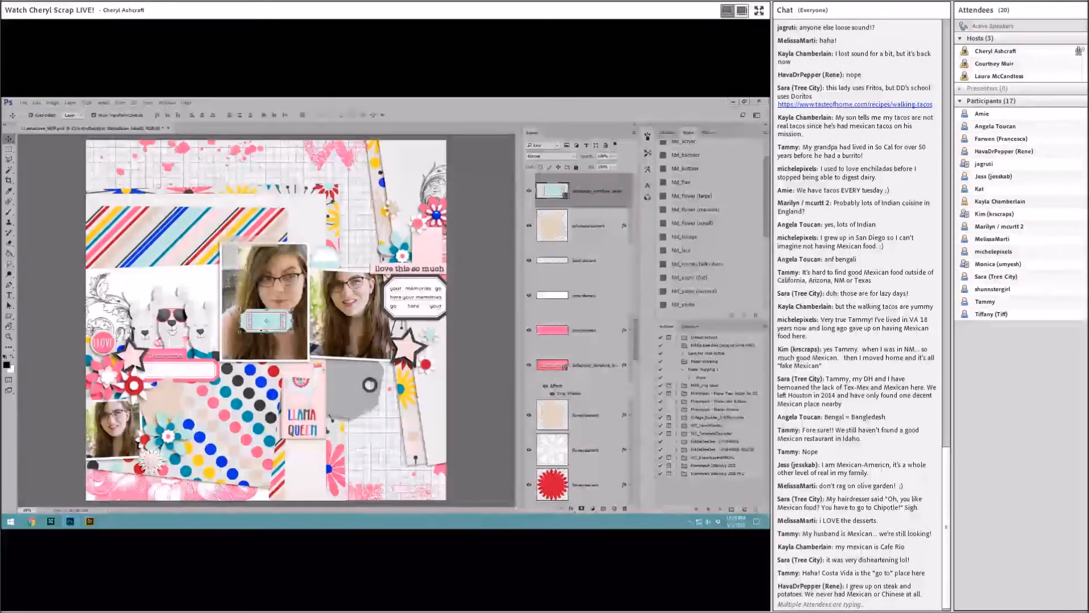
{"action": "left_click_drag", "start_coordinate": [270, 328], "coordinate": [188, 384]}
{"action": "left_click", "coordinate": [260, 115]}
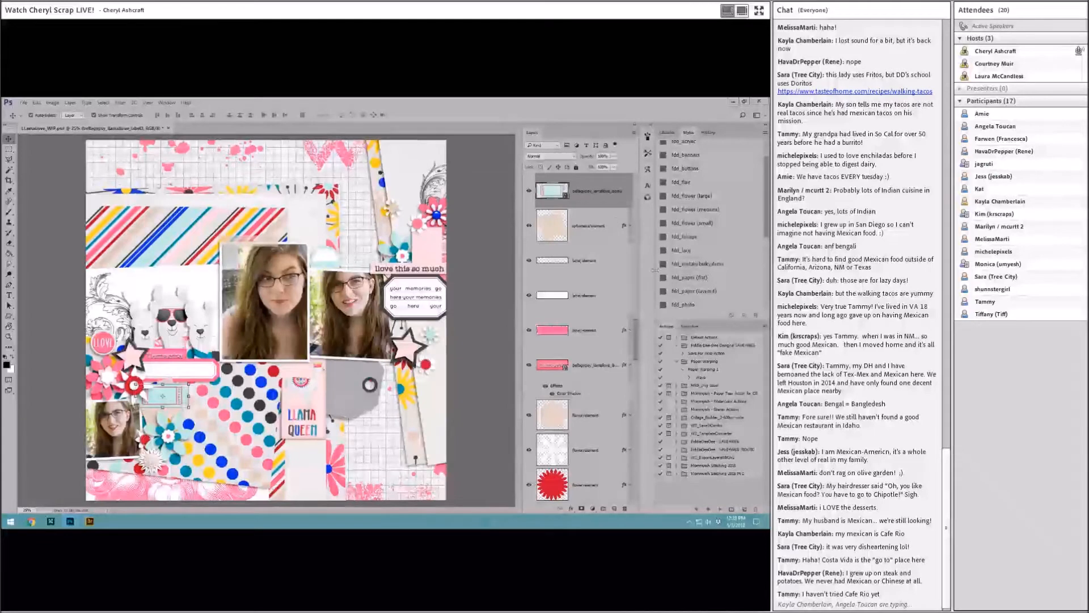
Give the mint ticket a drop shadow style, delete the beige ephemera layer beneath it, and adjust the ticket in place.
{"action": "right_click", "coordinate": [573, 240]}
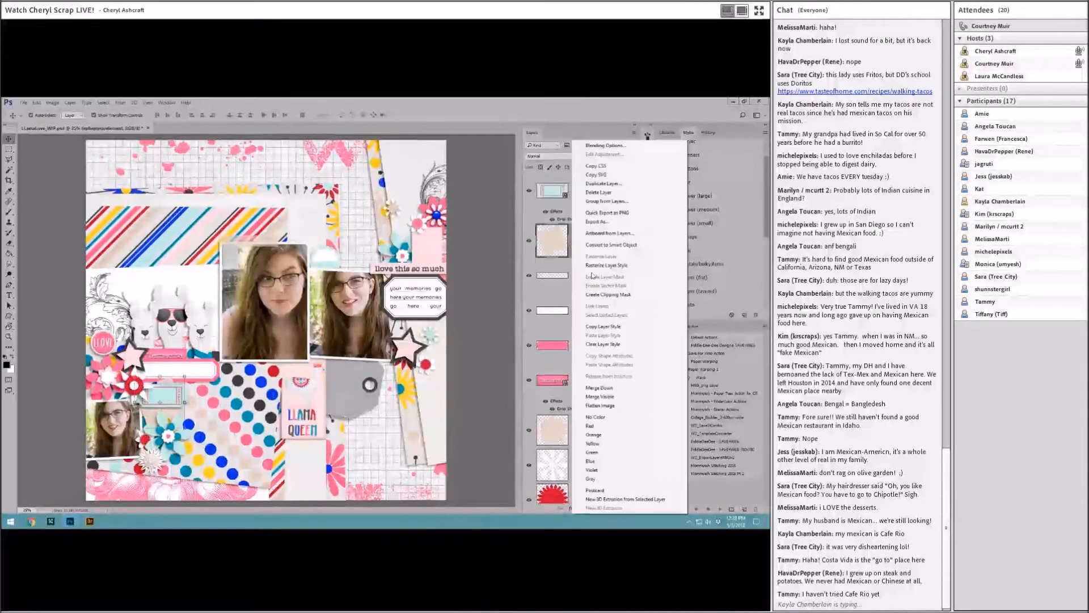
{"action": "left_click", "coordinate": [605, 193]}
{"action": "left_click_drag", "start_coordinate": [173, 398], "coordinate": [167, 391]}
{"action": "key", "text": "Escape"}
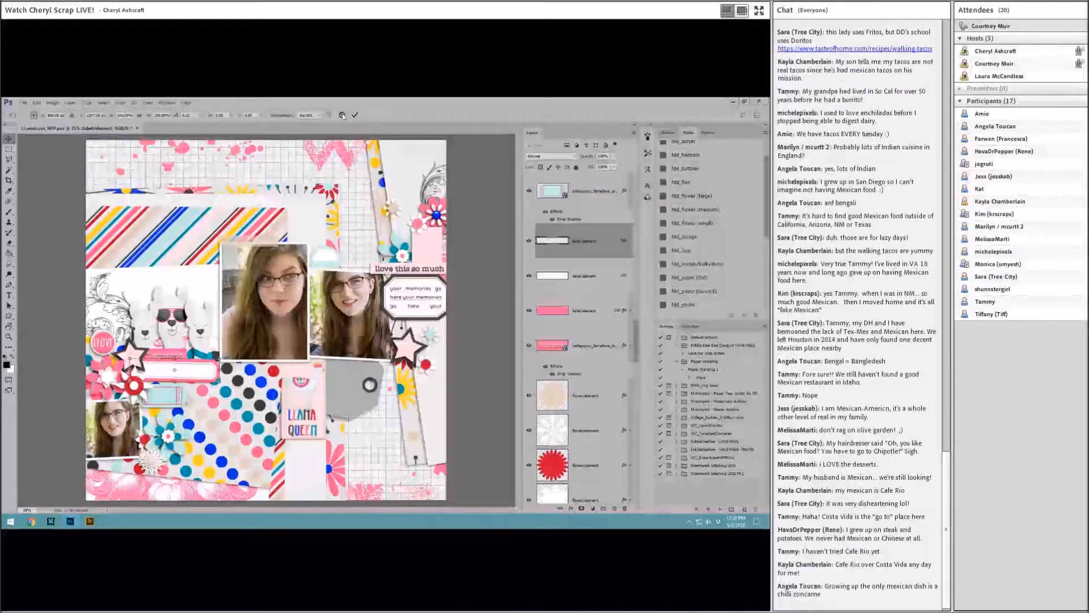
{"action": "left_click", "coordinate": [166, 399]}
{"action": "key", "text": "ctrl+t"}
{"action": "left_click", "coordinate": [261, 115]}
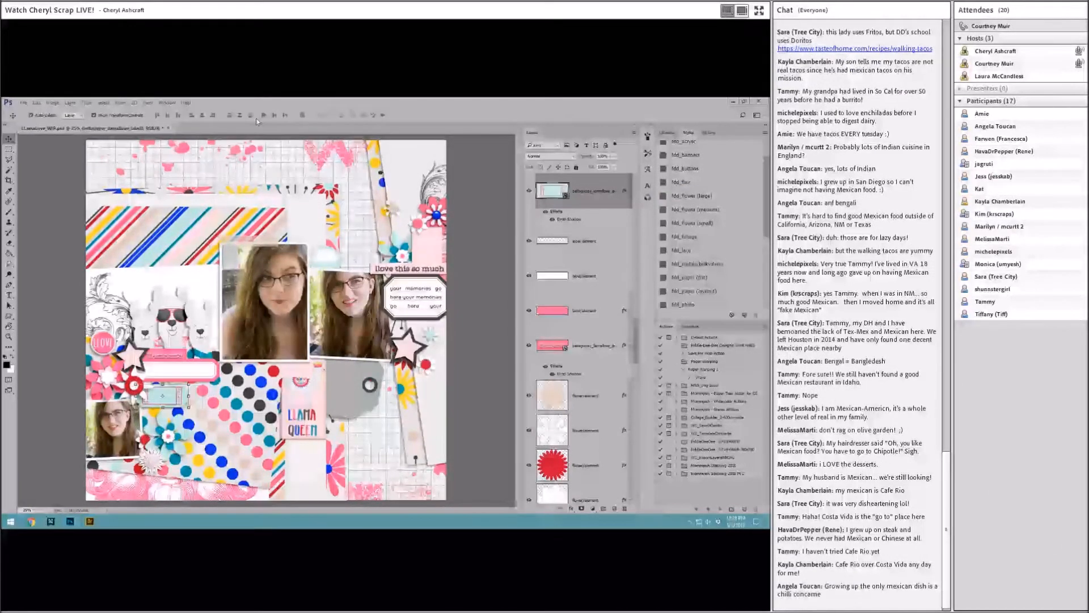
Select the pink ephemera block, switch to Bridge and look through the Llama Love kit's embellishments and word art.
{"action": "left_click", "coordinate": [428, 246]}
{"action": "left_click", "coordinate": [89, 521]}
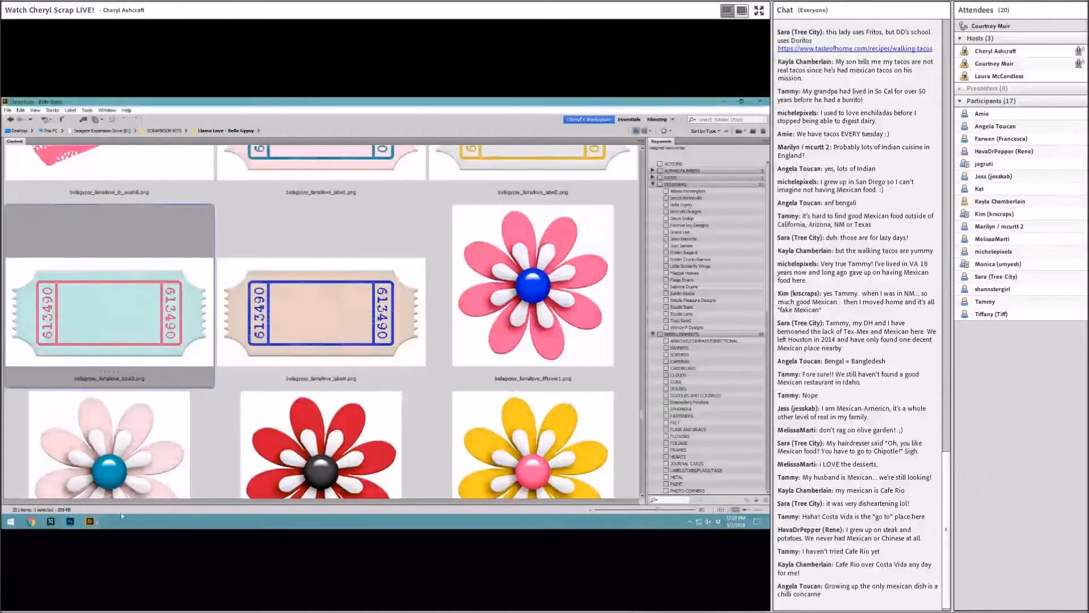
{"action": "scroll", "coordinate": [427, 374], "scroll_direction": "up", "scroll_amount": 5}
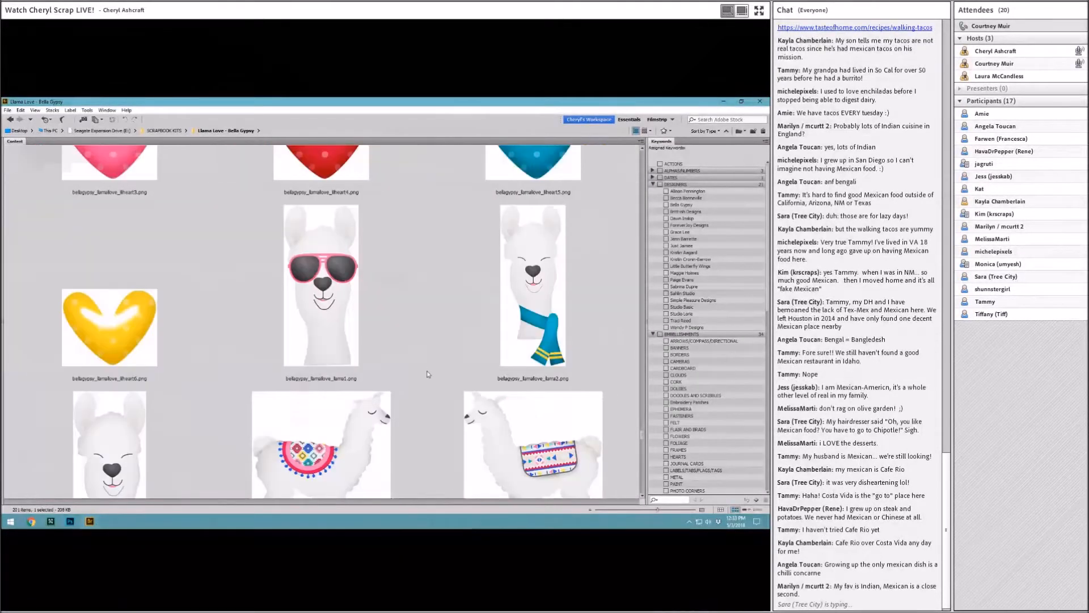
{"action": "scroll", "coordinate": [427, 374], "scroll_direction": "down", "scroll_amount": 3}
{"action": "scroll", "coordinate": [427, 373], "scroll_direction": "down", "scroll_amount": 3}
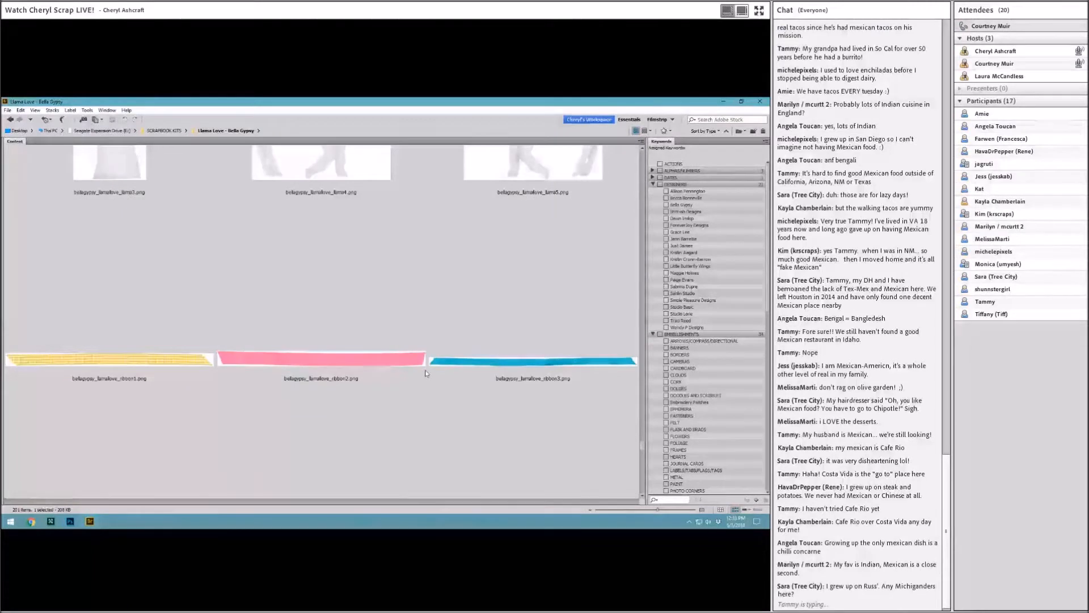
{"action": "scroll", "coordinate": [427, 373], "scroll_direction": "down", "scroll_amount": 2}
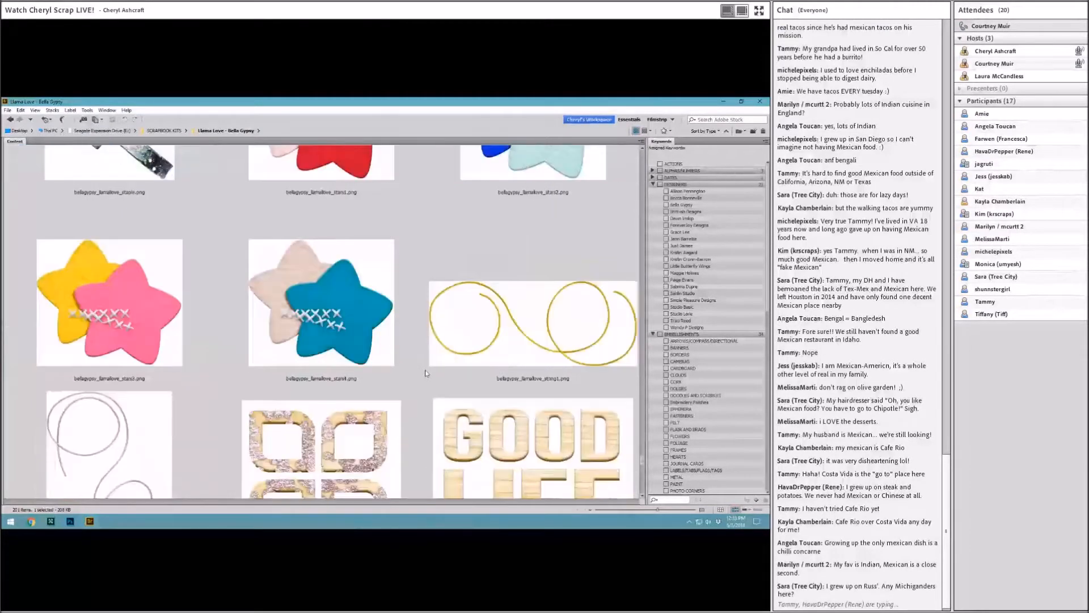
{"action": "scroll", "coordinate": [426, 374], "scroll_direction": "down", "scroll_amount": 3}
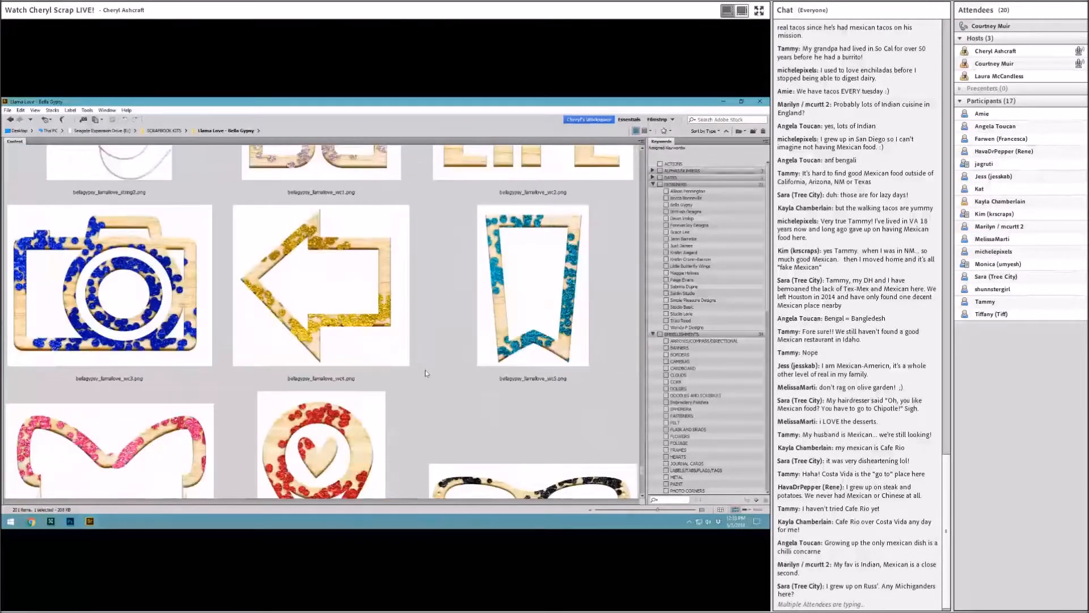
{"action": "scroll", "coordinate": [426, 373], "scroll_direction": "down", "scroll_amount": 4}
{"action": "scroll", "coordinate": [427, 373], "scroll_direction": "down", "scroll_amount": 2}
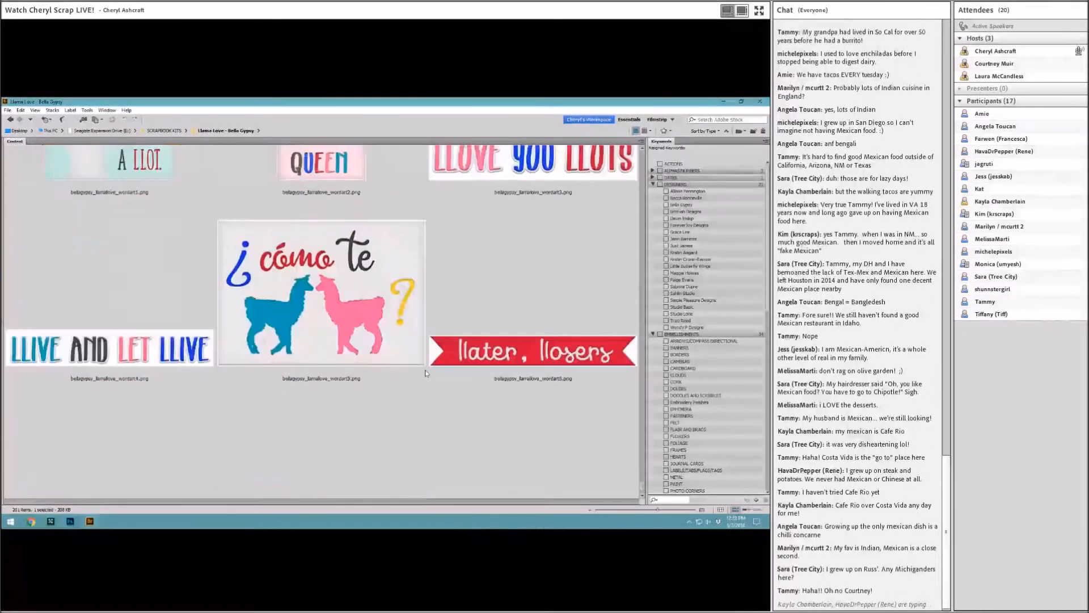
{"action": "scroll", "coordinate": [427, 374], "scroll_direction": "up", "scroll_amount": 2}
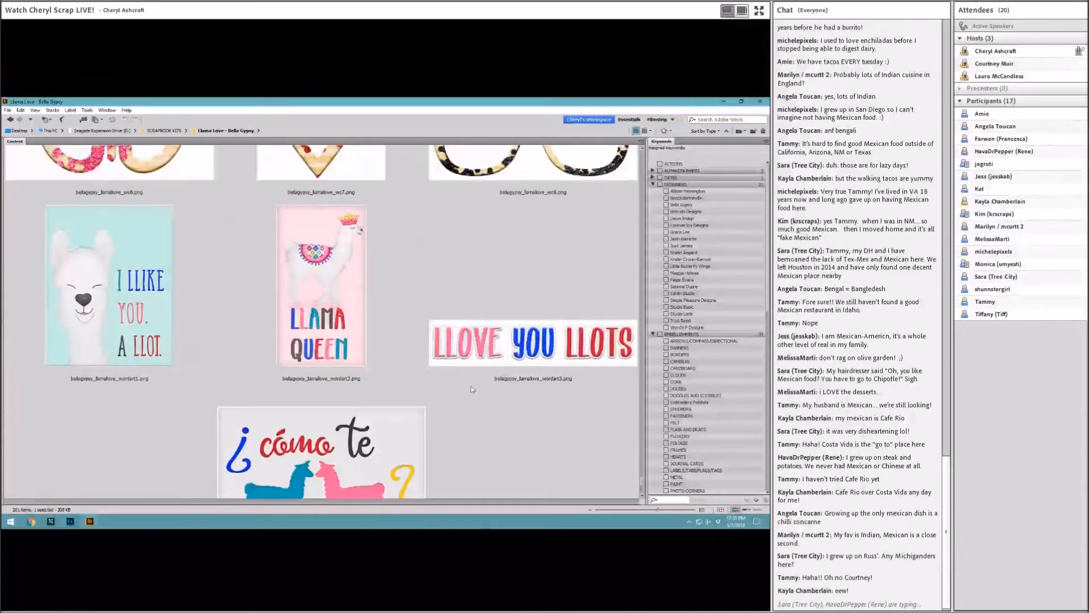
{"action": "scroll", "coordinate": [431, 378], "scroll_direction": "down", "scroll_amount": 3}
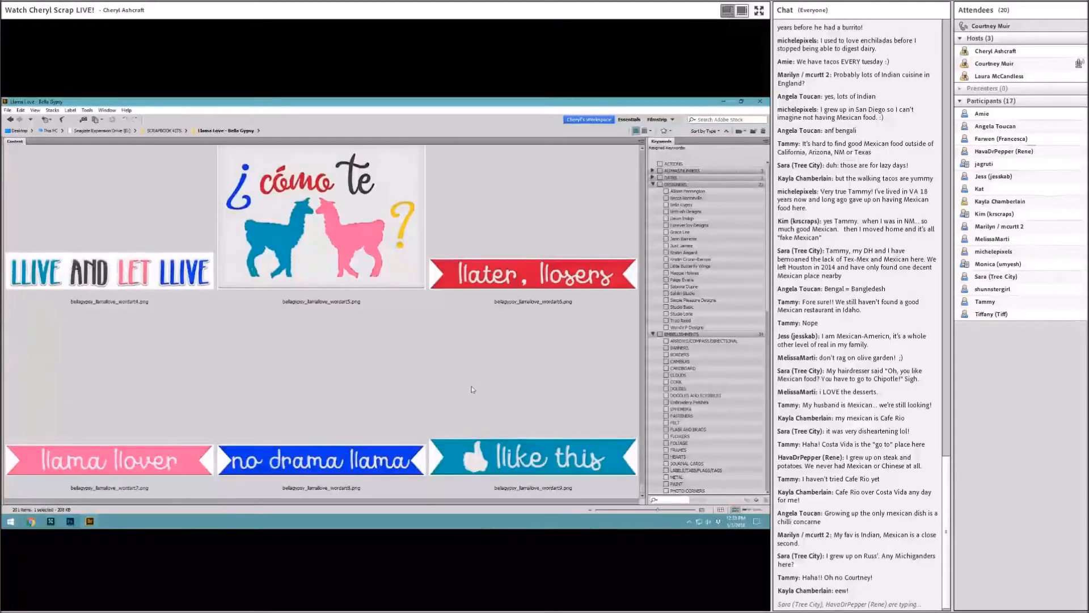
{"action": "scroll", "coordinate": [391, 450], "scroll_direction": "up", "scroll_amount": 2}
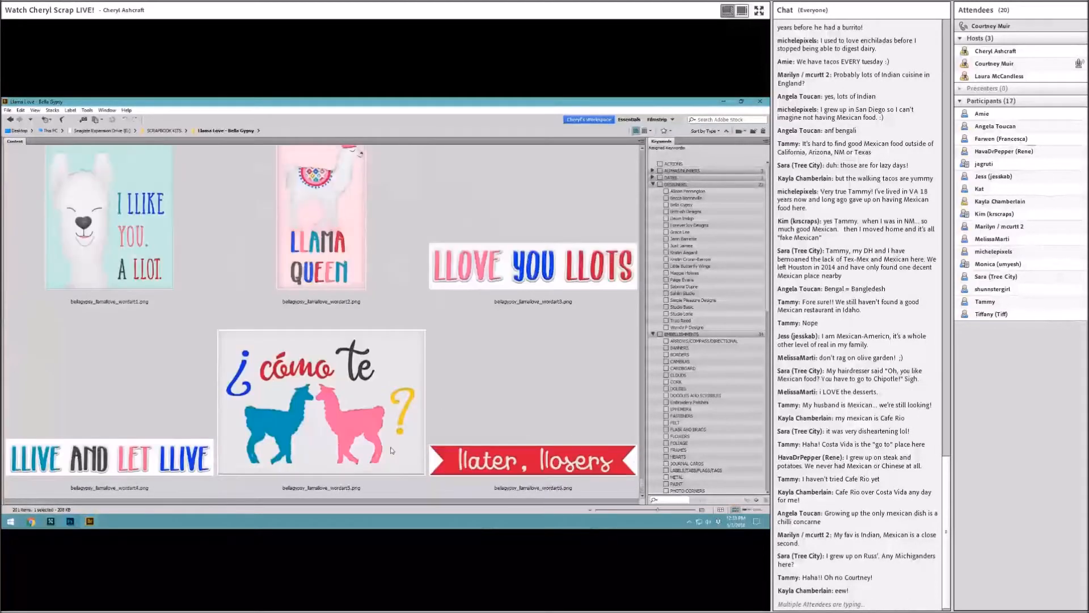
{"action": "scroll", "coordinate": [391, 450], "scroll_direction": "up", "scroll_amount": 10}
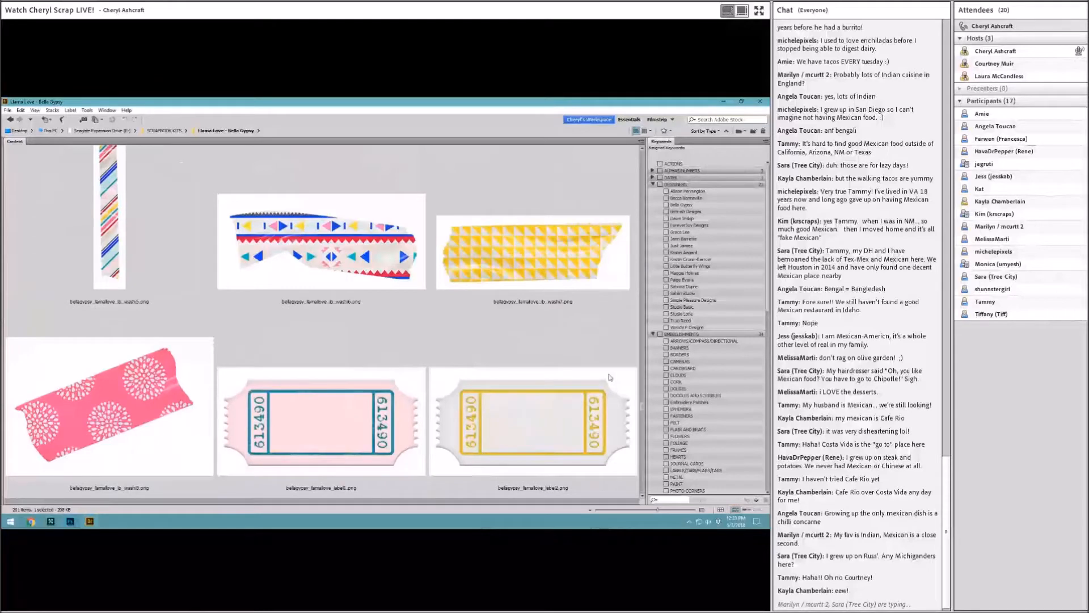
{"action": "left_click_drag", "start_coordinate": [640, 405], "coordinate": [640, 228]}
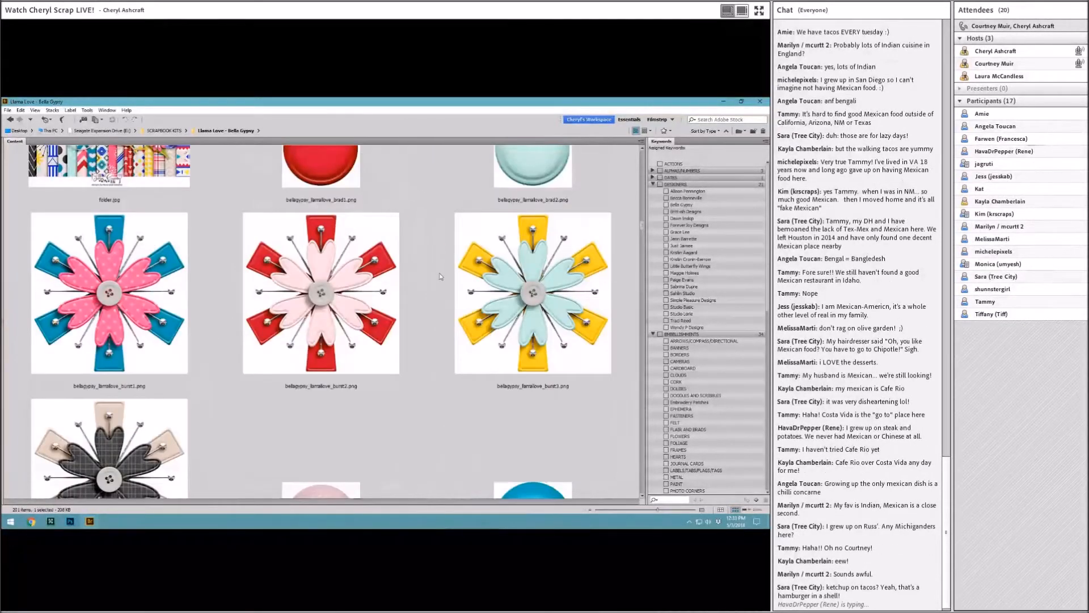
Place the red and light pink burst flower from Bridge into the layout beneath the pink ephemera layer.
{"action": "left_click", "coordinate": [376, 306]}
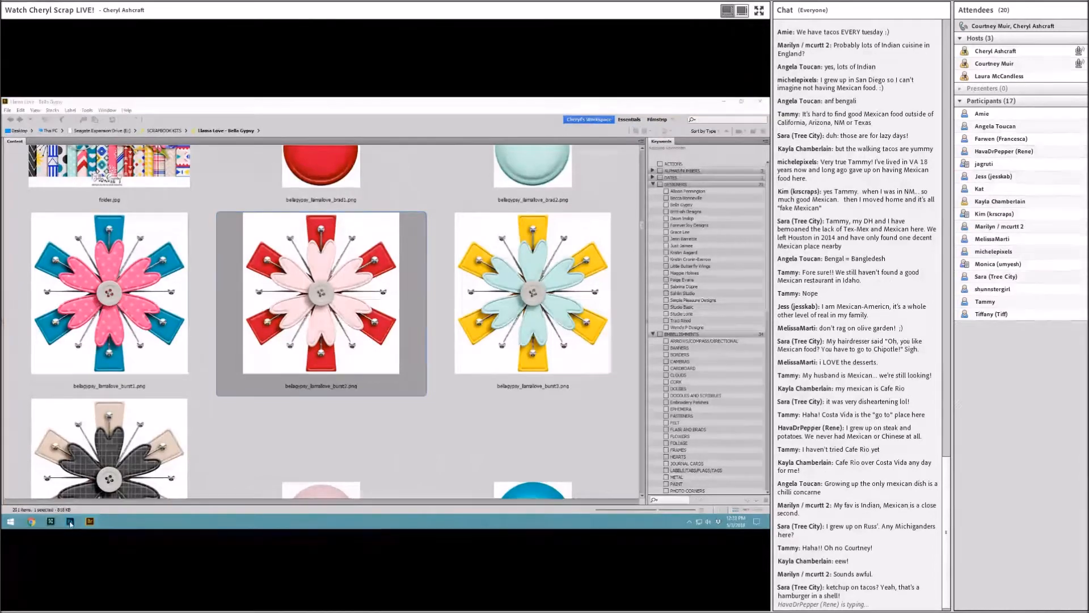
{"action": "left_click", "coordinate": [69, 523]}
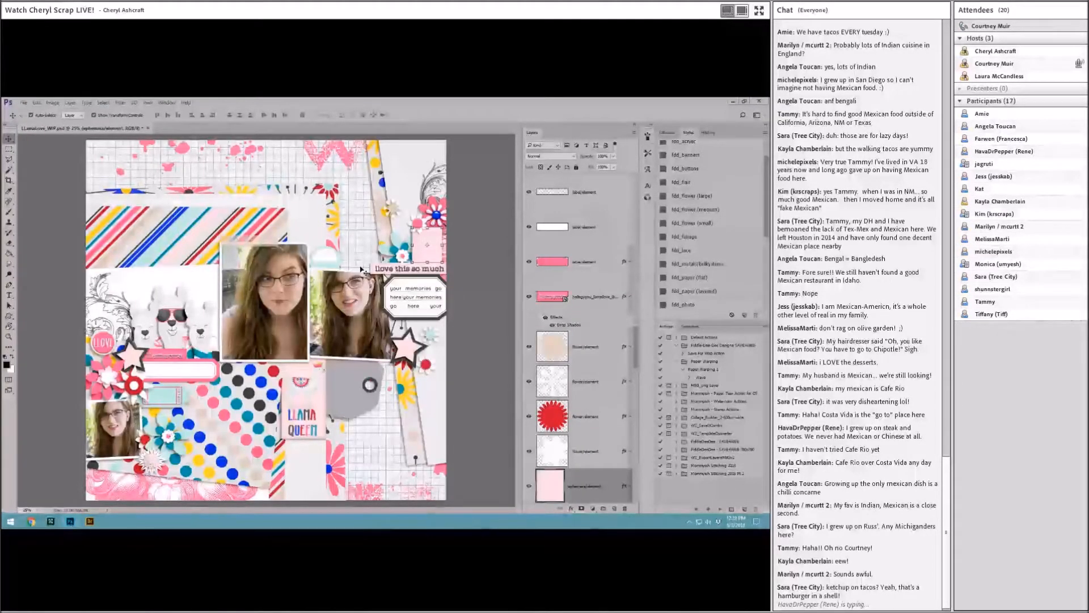
{"action": "left_click", "coordinate": [467, 248]}
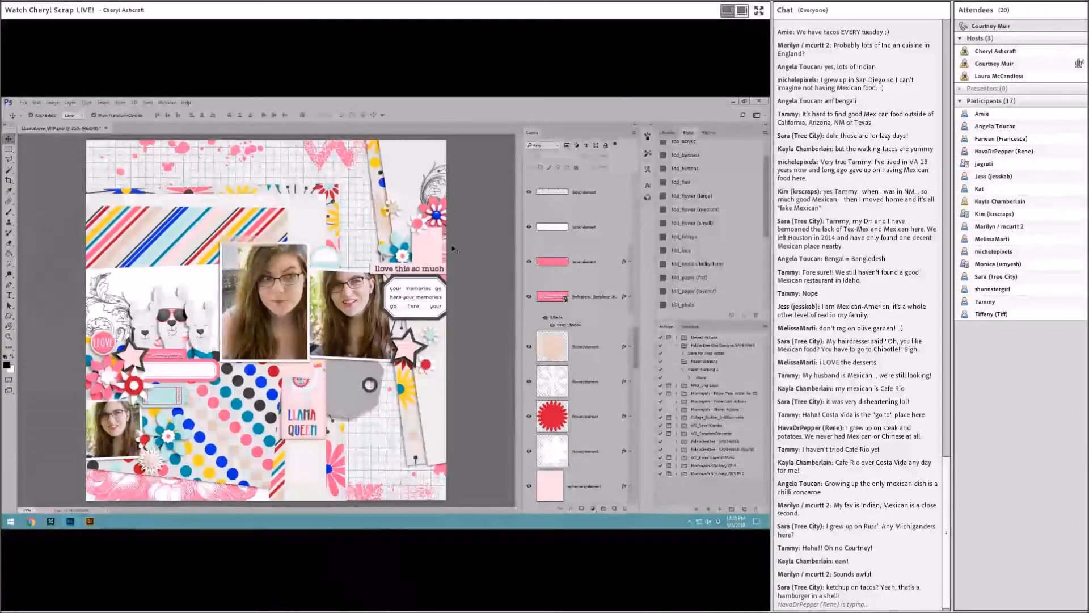
{"action": "left_click", "coordinate": [407, 262]}
{"action": "left_click", "coordinate": [91, 522]}
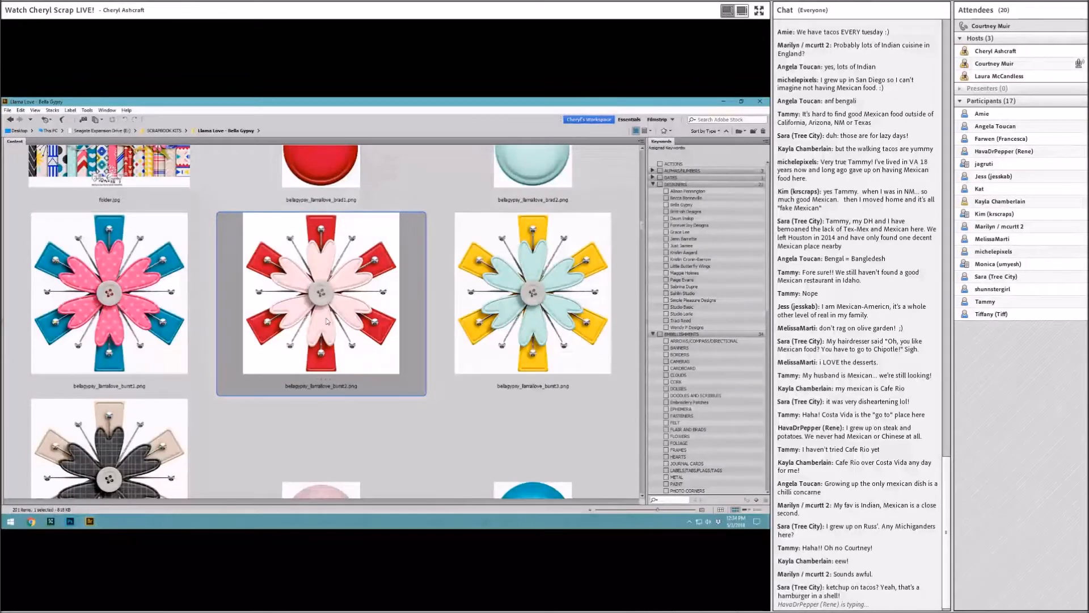
{"action": "left_click_drag", "start_coordinate": [326, 321], "coordinate": [265, 319]}
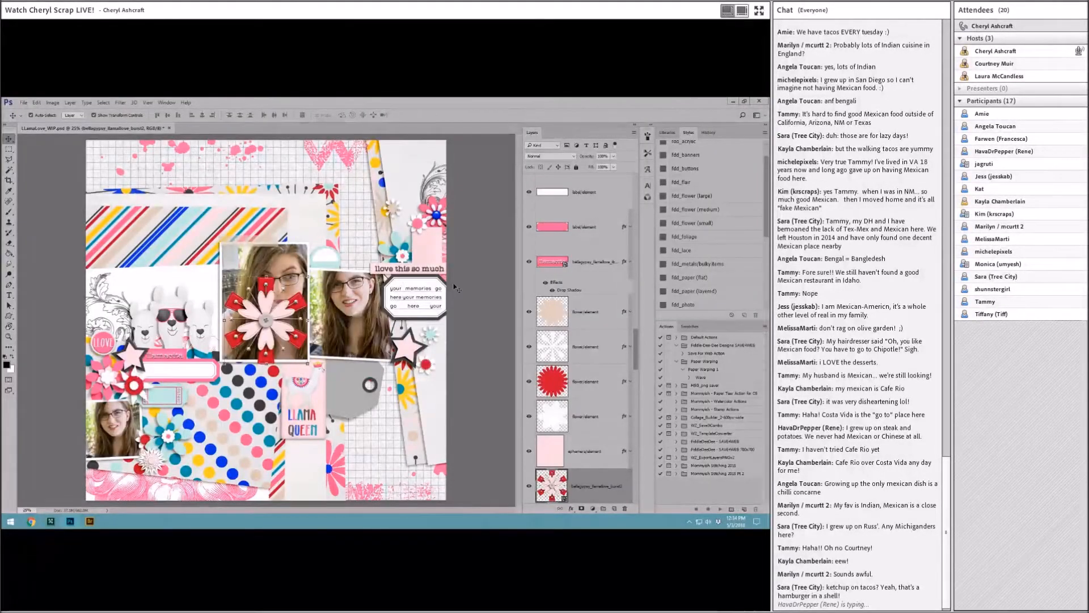
Scale down the burst flower, move it beside the small portrait photo and raise its layer above the teal template flower layers.
{"action": "key", "text": "ctrl+t"}
{"action": "left_click_drag", "start_coordinate": [308, 278], "coordinate": [422, 244]}
{"action": "key", "text": "Return"}
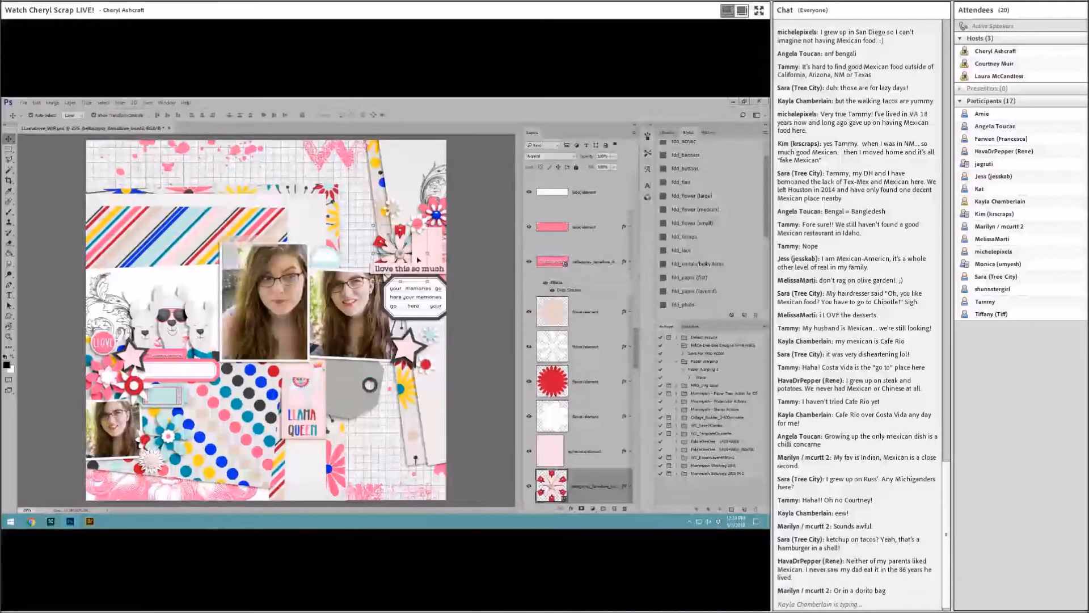
{"action": "left_click_drag", "start_coordinate": [418, 260], "coordinate": [178, 412]}
{"action": "left_click_drag", "start_coordinate": [580, 152], "coordinate": [553, 227]}
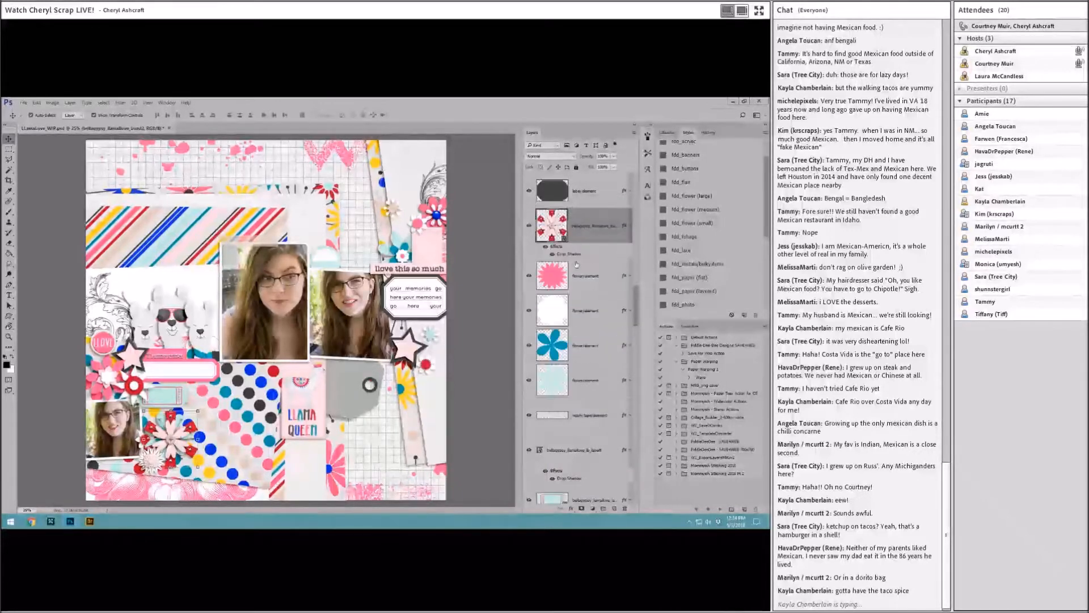
Delete the four template flower layers beneath the red and pink burst flower and nudge the burst slightly upward.
{"action": "left_click", "coordinate": [581, 283]}
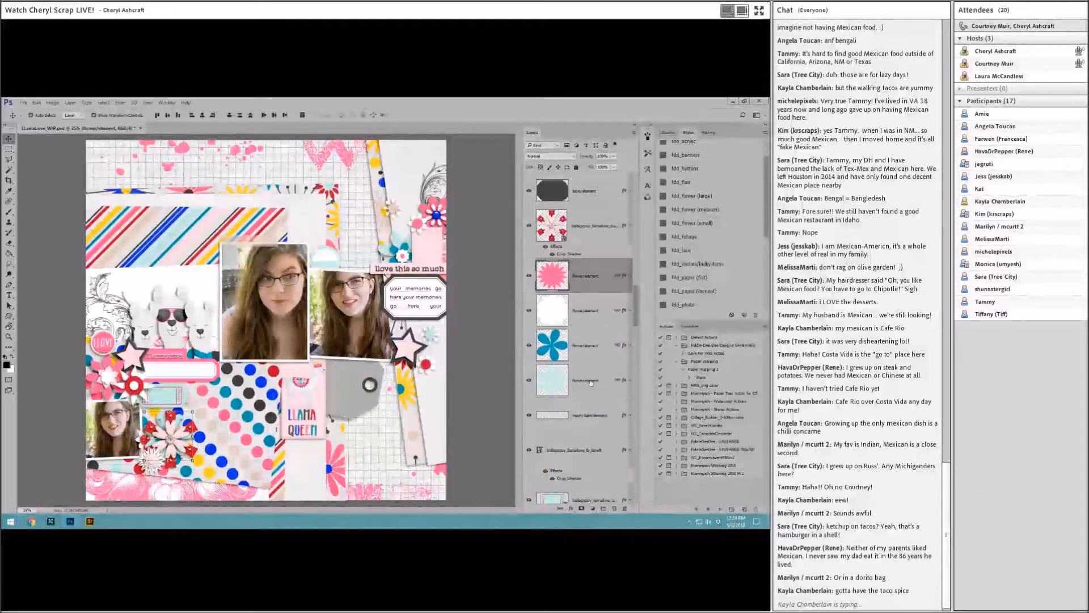
{"action": "right_click", "coordinate": [591, 383]}
{"action": "left_click", "coordinate": [624, 193]}
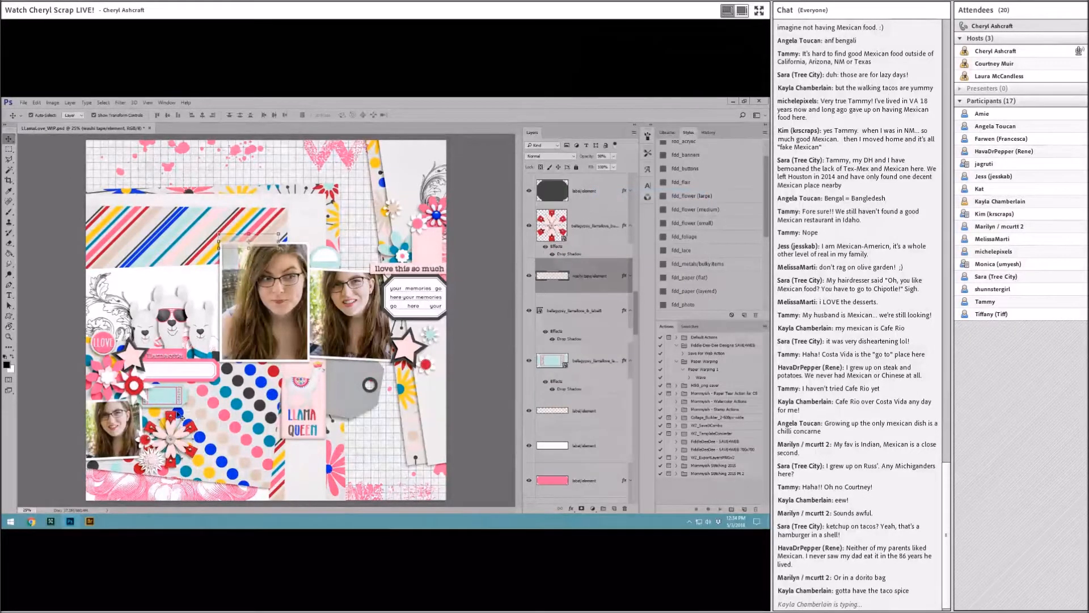
{"action": "left_click", "coordinate": [180, 434]}
{"action": "left_click_drag", "start_coordinate": [180, 435], "coordinate": [180, 430]}
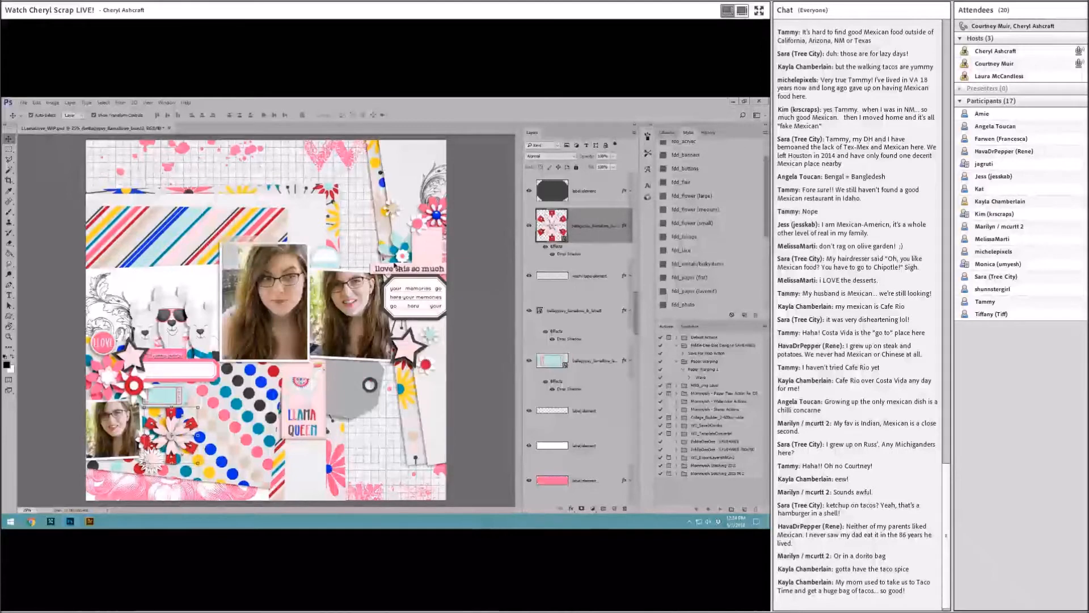
Place the pink accordion flower with the blue center from Bridge above the top layer of the flower cluster below the LOVE badge.
{"action": "left_click", "coordinate": [395, 265]}
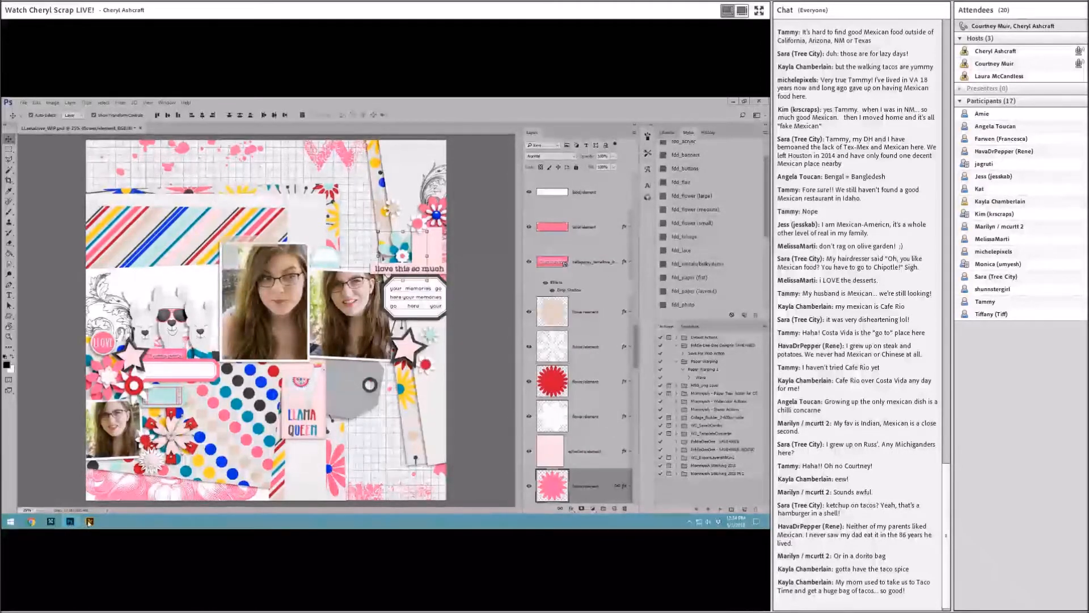
{"action": "left_click", "coordinate": [90, 521]}
{"action": "scroll", "coordinate": [282, 391], "scroll_direction": "down", "scroll_amount": 10}
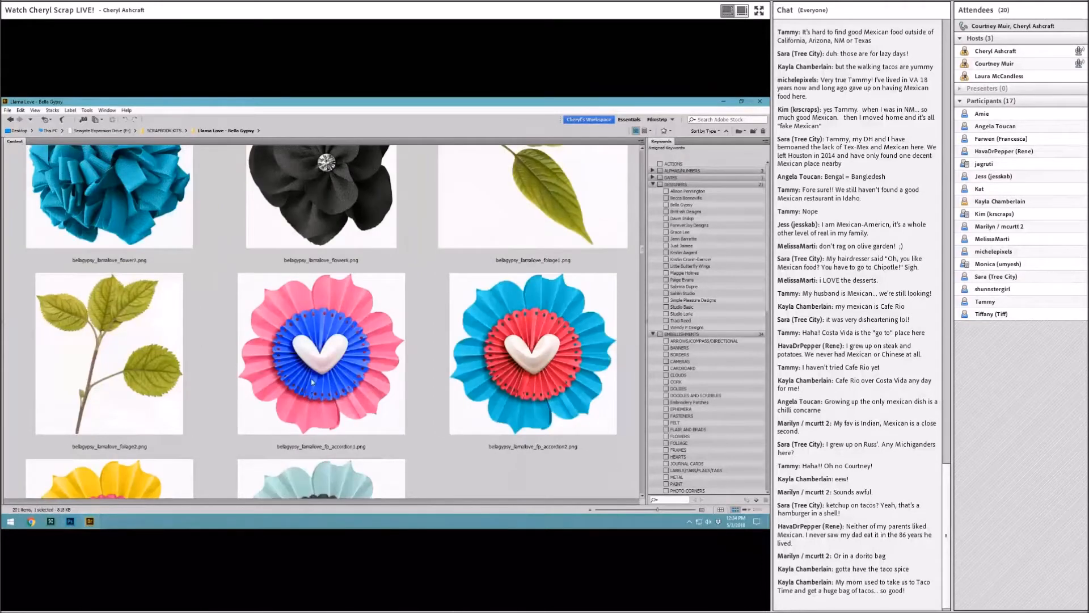
{"action": "left_click", "coordinate": [312, 382]}
{"action": "left_click", "coordinate": [72, 522]}
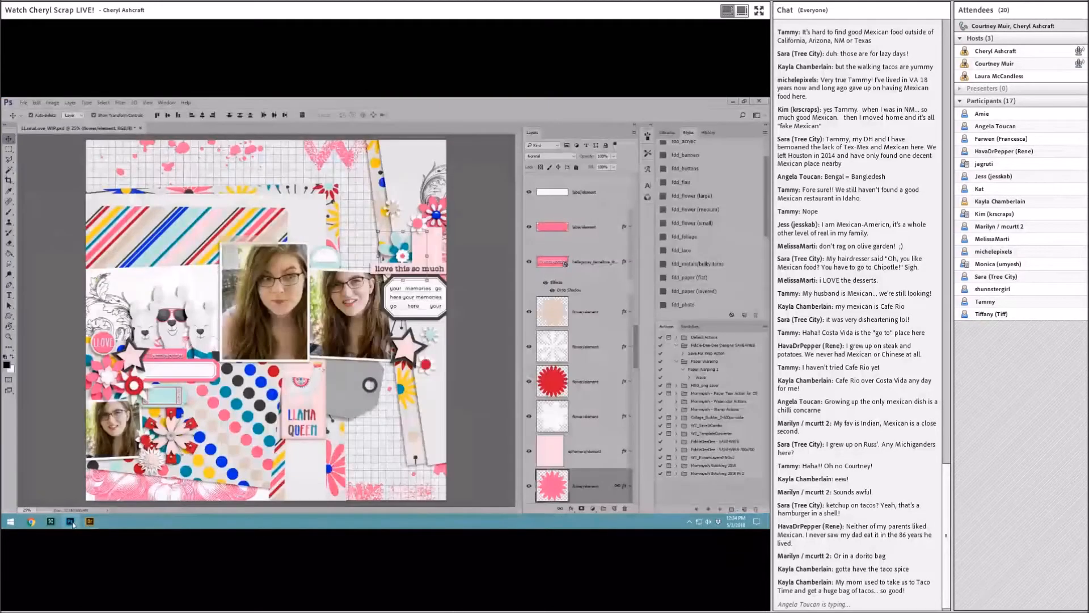
{"action": "left_click", "coordinate": [110, 378]}
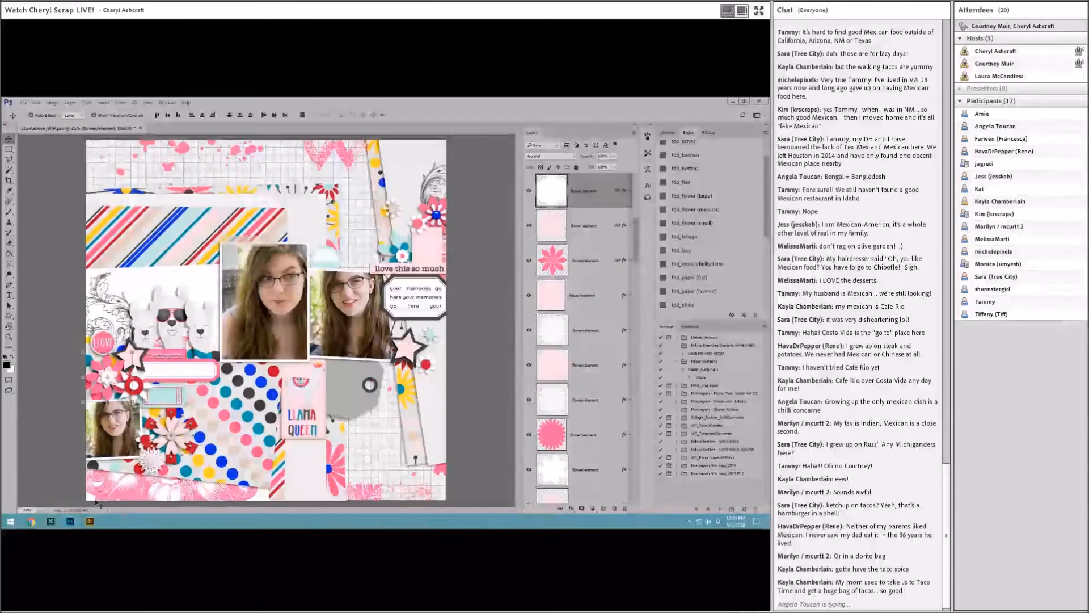
{"action": "left_click", "coordinate": [91, 520]}
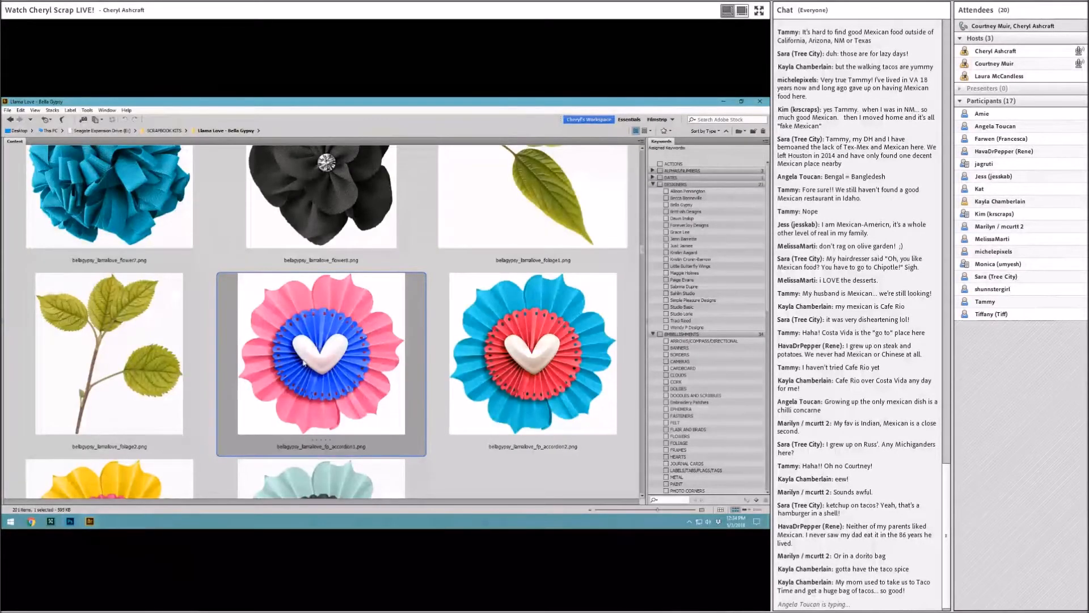
{"action": "left_click", "coordinate": [70, 521]}
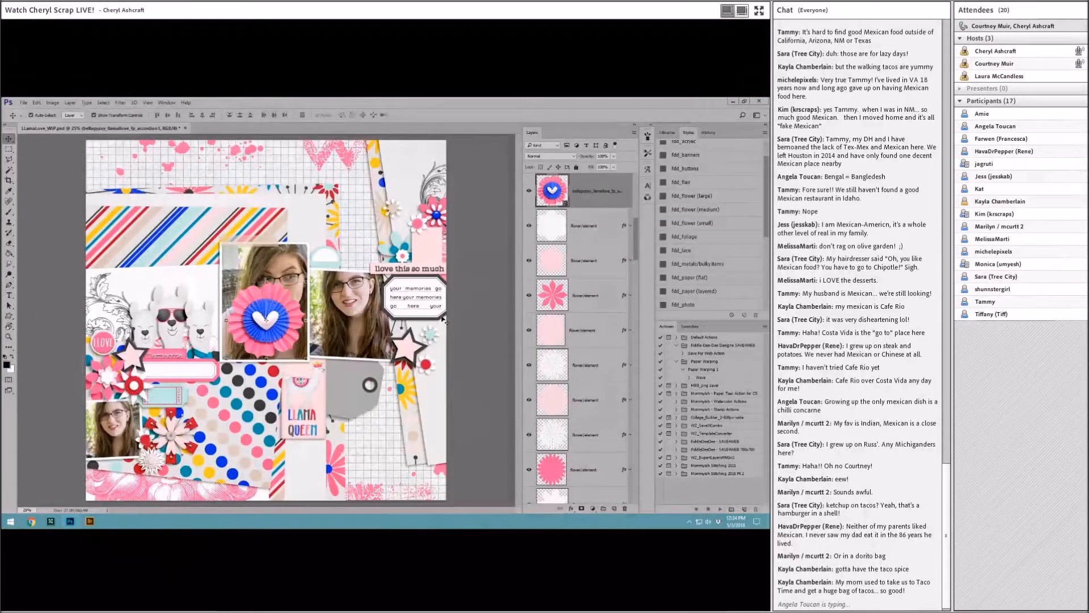
Apply the medium flower shadow style to the accordion flower, shrink it and move it onto the cluster below the LOVE badge.
{"action": "left_click", "coordinate": [706, 206]}
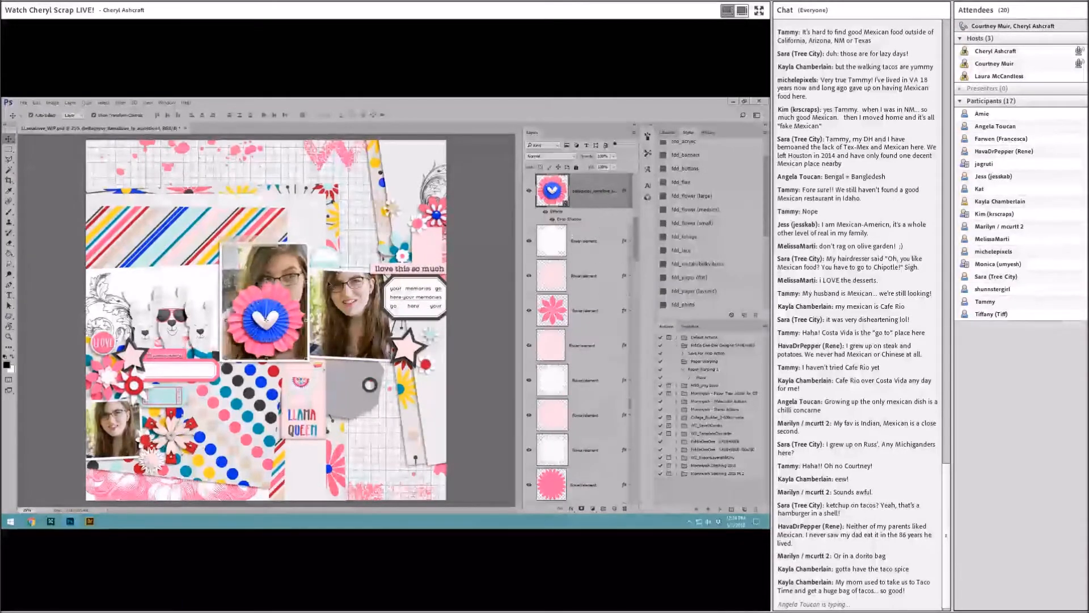
{"action": "left_click_drag", "start_coordinate": [307, 280], "coordinate": [122, 375]}
{"action": "key", "text": "Return"}
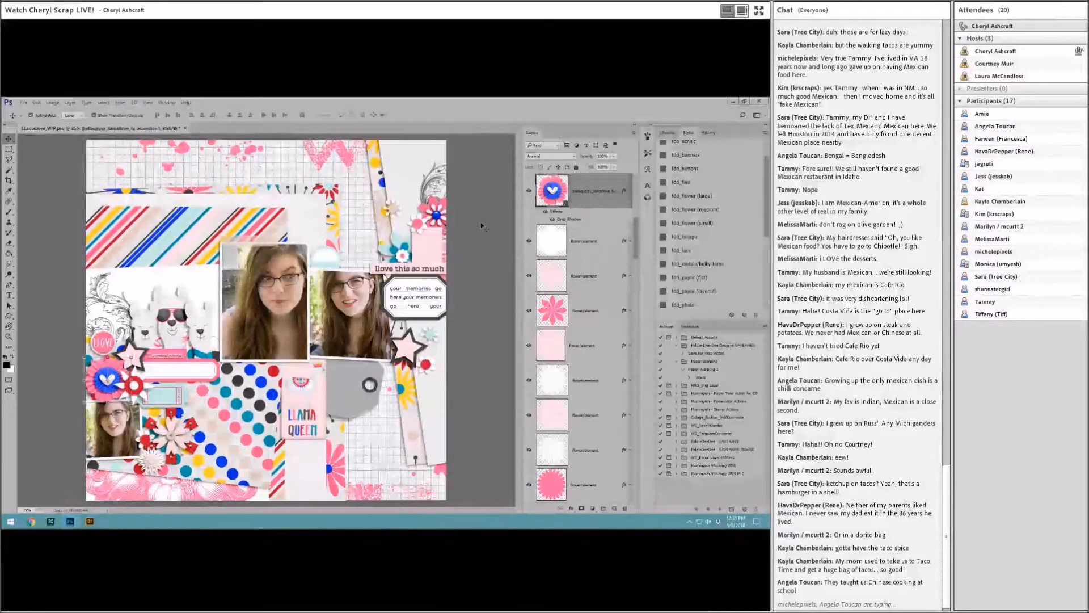
Place the black and white butterfly from Bridge above the star layers, shrink it and move it onto the star below the journaling label.
{"action": "left_click", "coordinate": [386, 147]}
{"action": "left_click", "coordinate": [416, 223]}
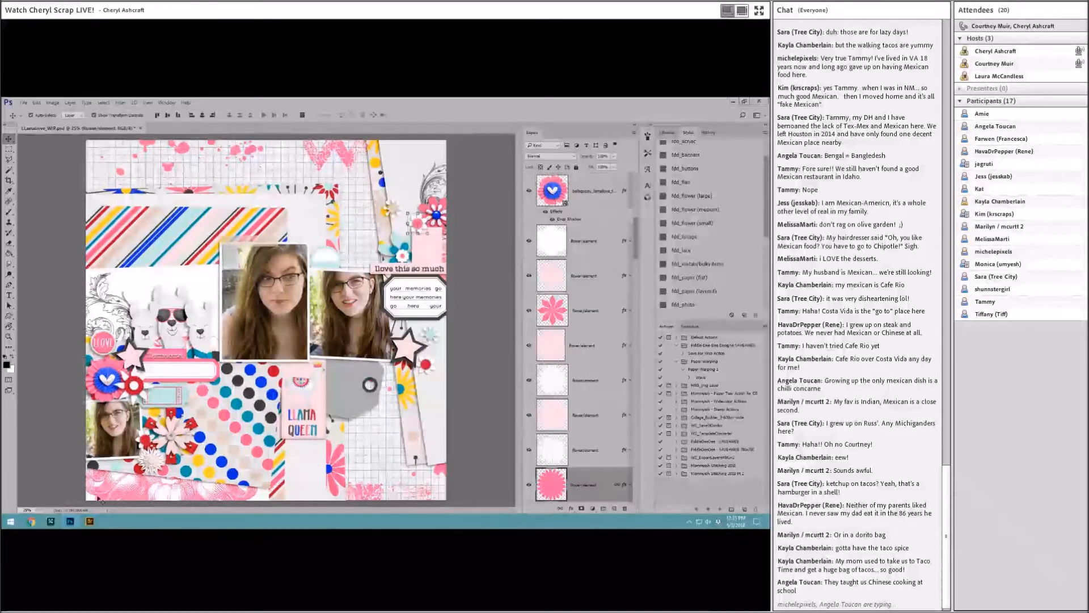
{"action": "left_click", "coordinate": [90, 520]}
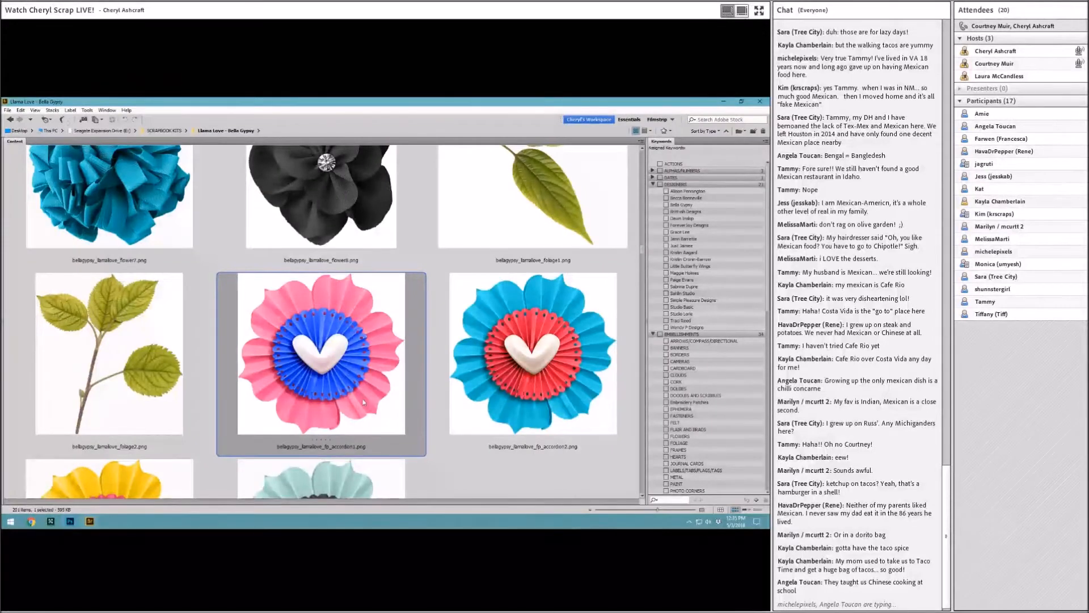
{"action": "scroll", "coordinate": [422, 387], "scroll_direction": "down", "scroll_amount": 3}
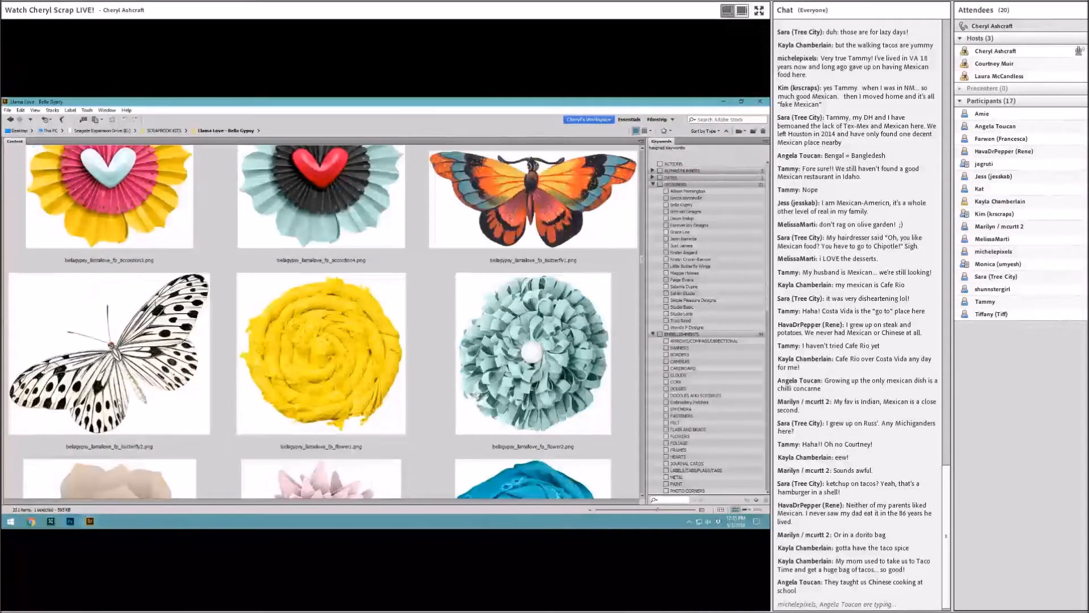
{"action": "left_click", "coordinate": [130, 396]}
{"action": "left_click", "coordinate": [69, 521]}
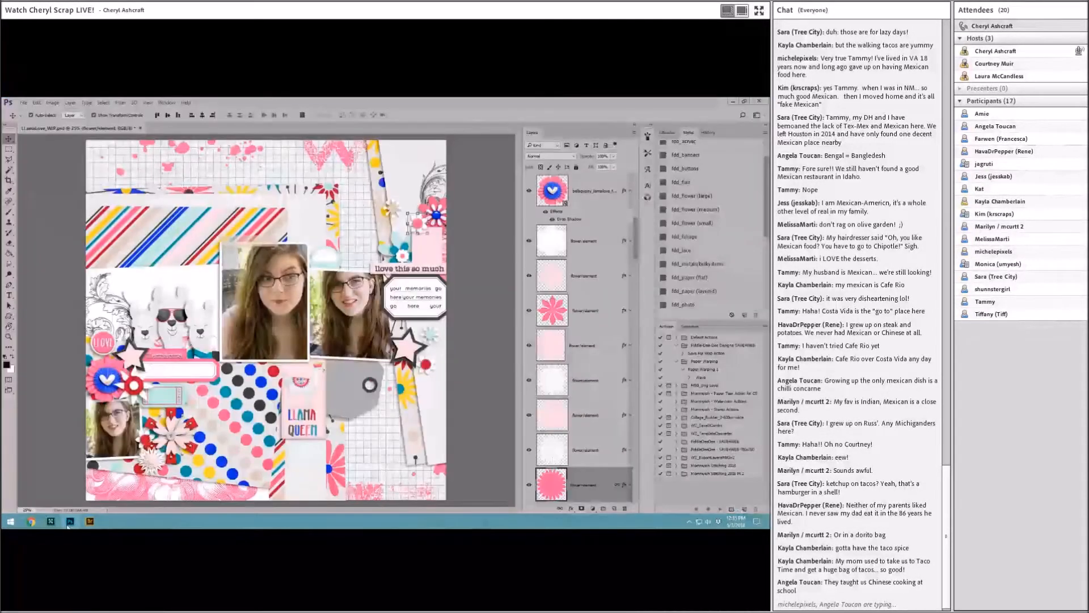
{"action": "left_click", "coordinate": [391, 213]}
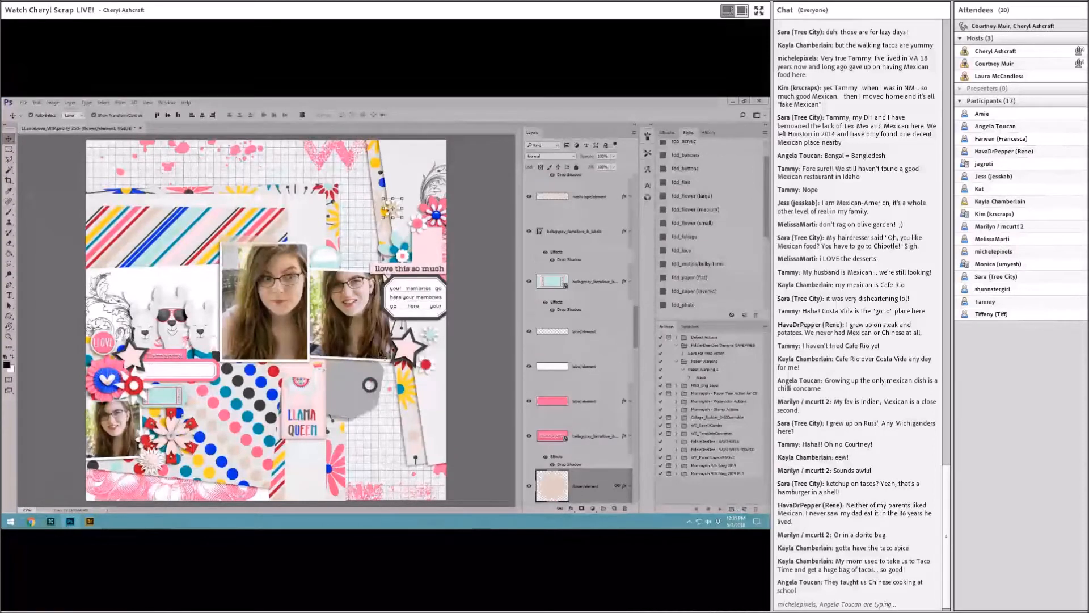
{"action": "left_click", "coordinate": [409, 348]}
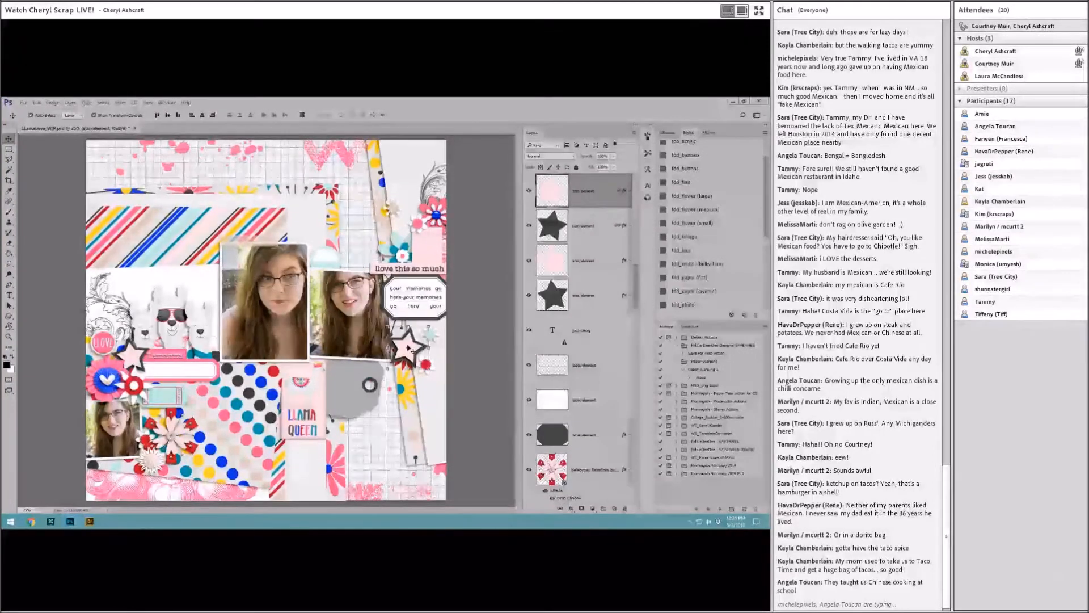
{"action": "left_click", "coordinate": [90, 521]}
{"action": "left_click_drag", "start_coordinate": [163, 348], "coordinate": [325, 390]}
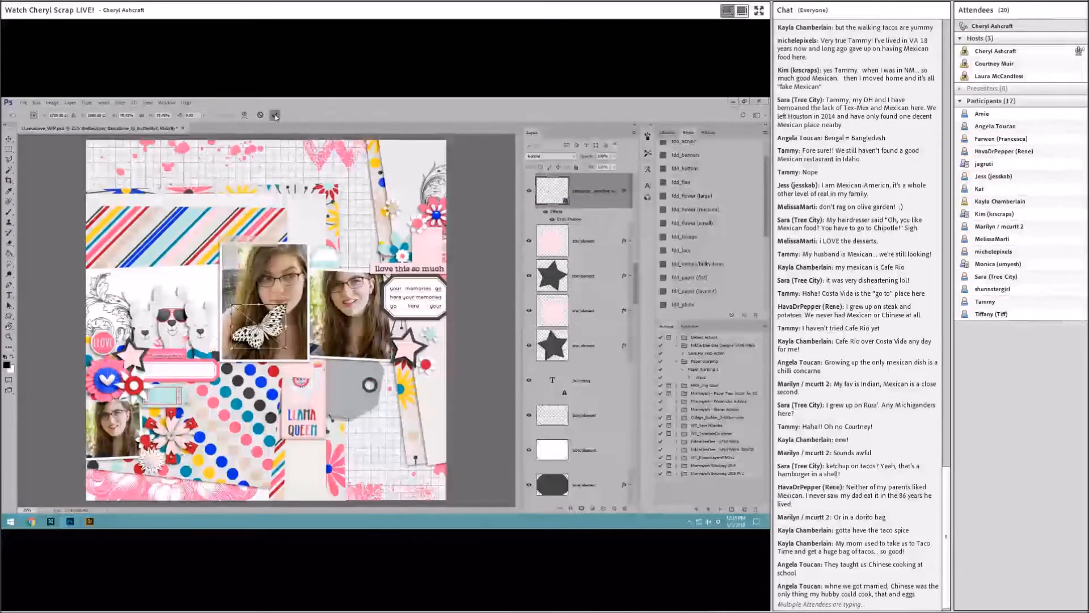
{"action": "left_click", "coordinate": [275, 115]}
{"action": "left_click_drag", "start_coordinate": [279, 309], "coordinate": [411, 335]}
Delete two template star layers beneath the butterfly and shift the butterfly over the lower corner of the neighbouring photo.
{"action": "left_click", "coordinate": [611, 246]}
{"action": "left_click", "coordinate": [597, 271], "text": "shift"}
{"action": "right_click", "coordinate": [595, 272]}
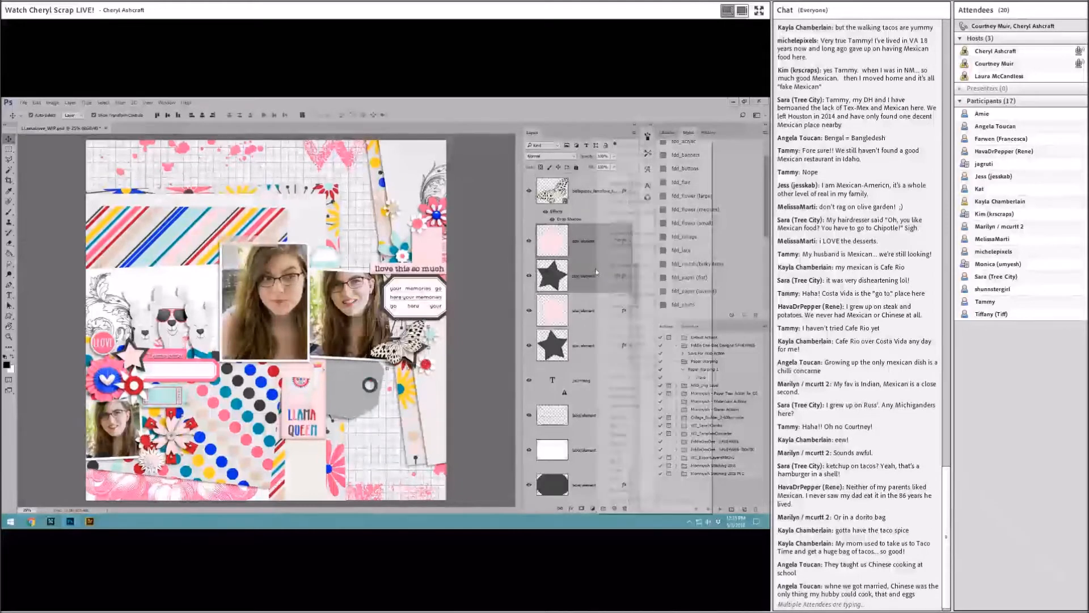
{"action": "left_click", "coordinate": [618, 190]}
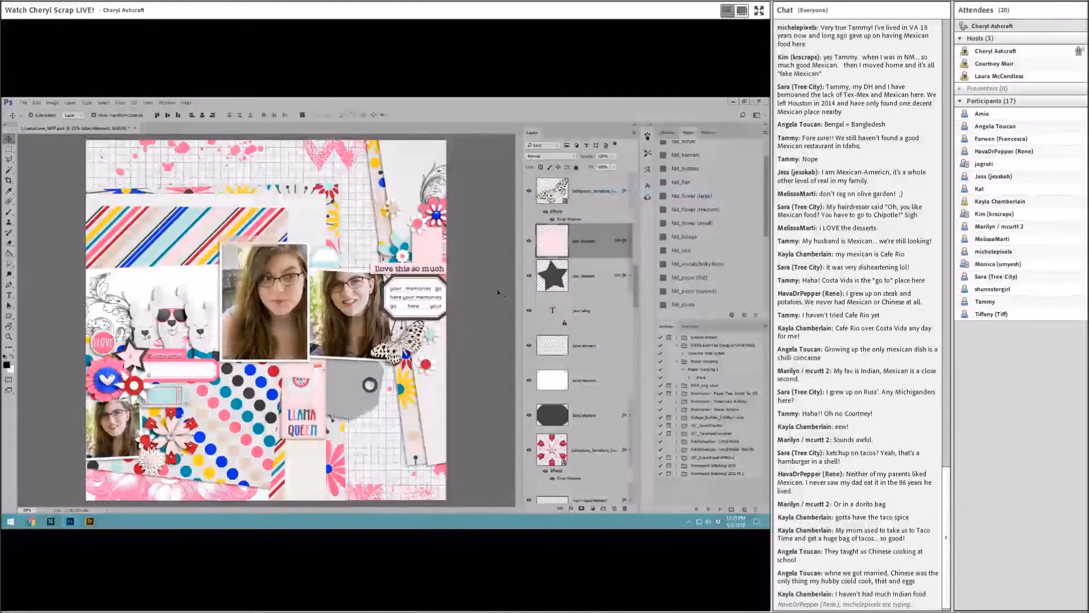
{"action": "left_click_drag", "start_coordinate": [415, 332], "coordinate": [374, 339]}
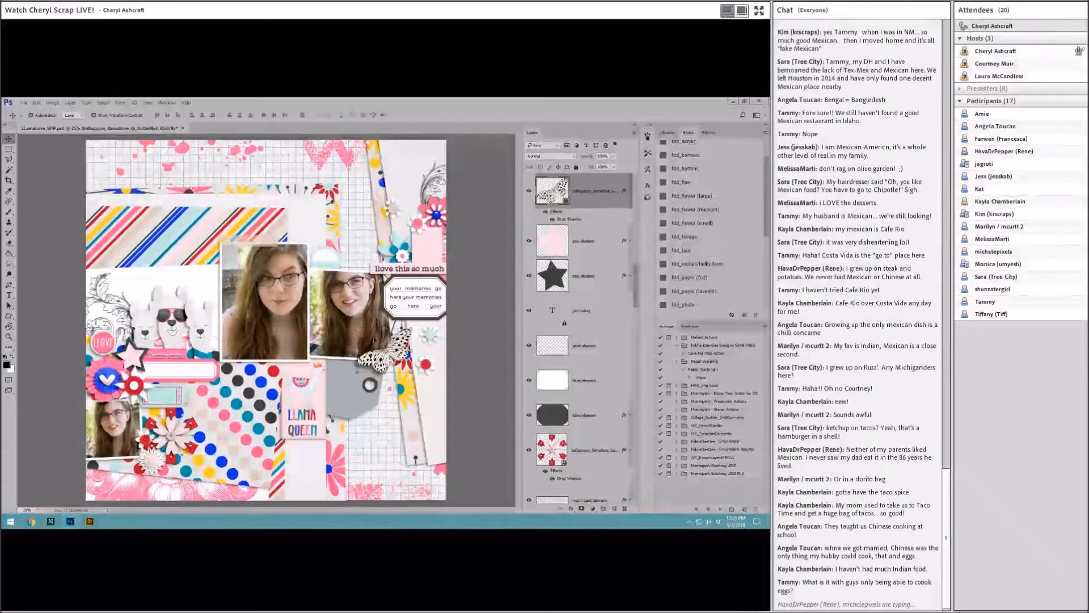
{"action": "left_click", "coordinate": [470, 276]}
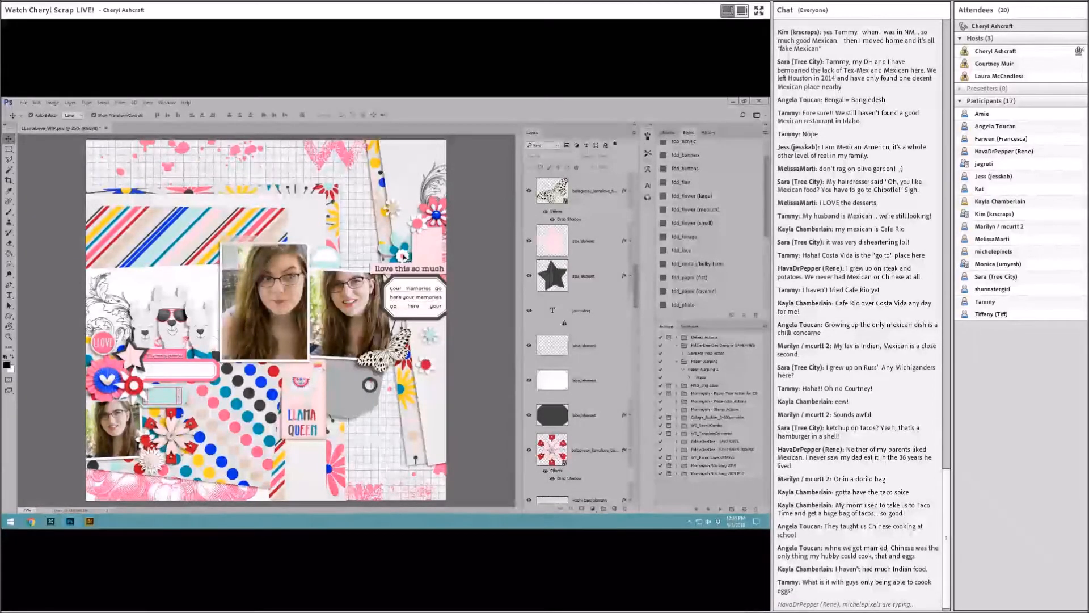
Place the mint accordion flower with the black center and red heart from Bridge over the teal flower above the "love this so much" strip.
{"action": "left_click", "coordinate": [403, 256]}
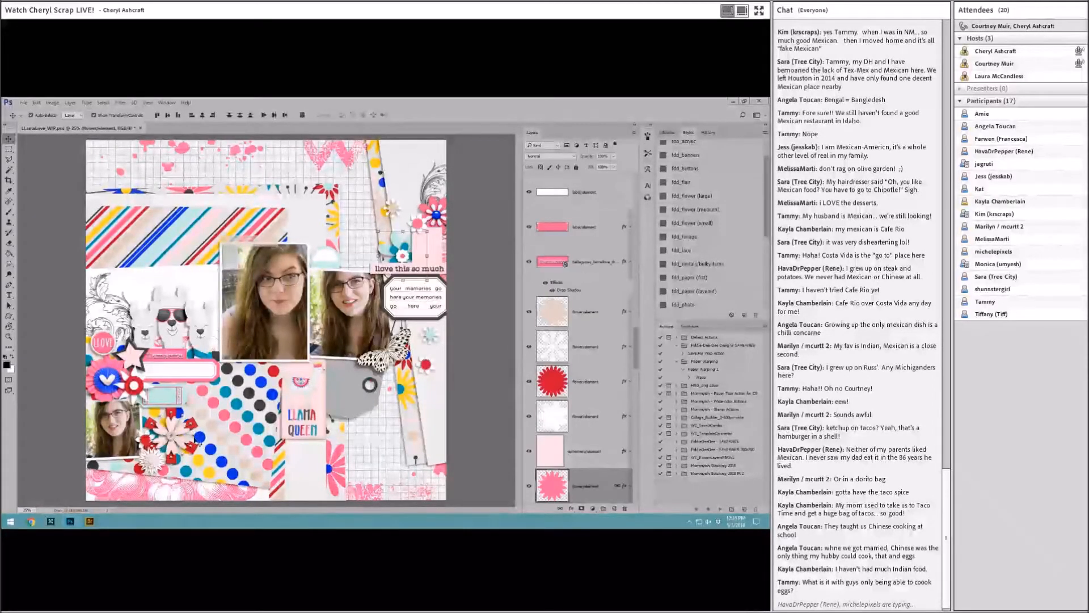
{"action": "left_click", "coordinate": [90, 521]}
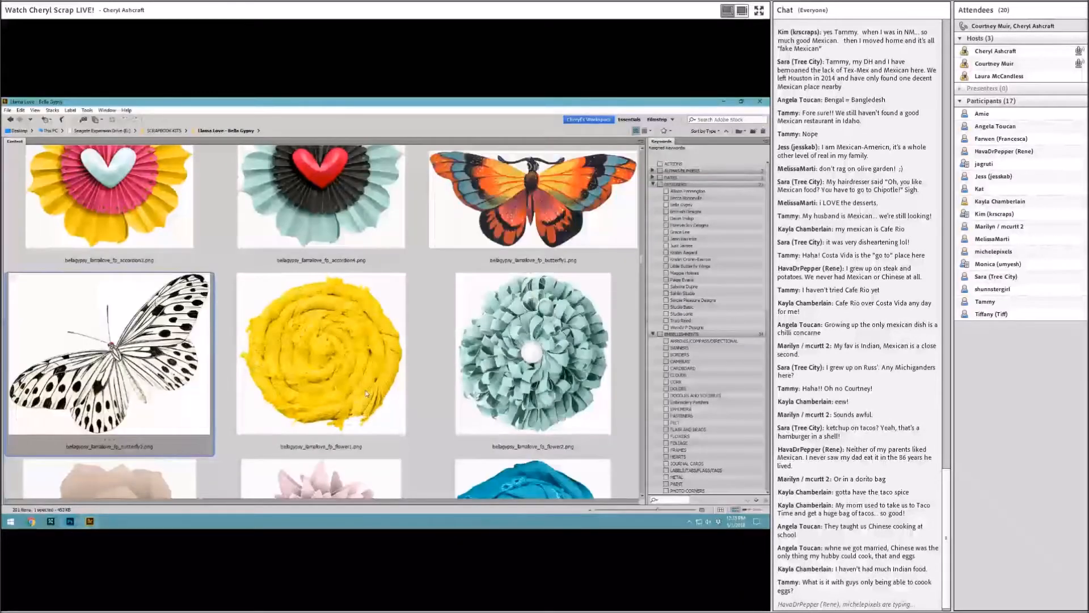
{"action": "scroll", "coordinate": [357, 397], "scroll_direction": "down", "scroll_amount": 3}
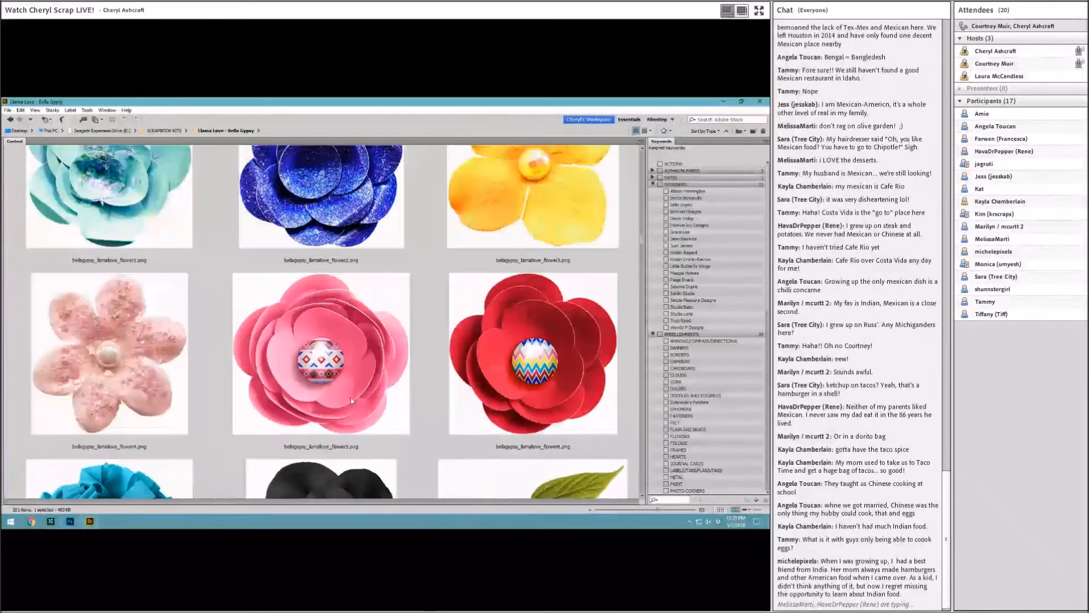
{"action": "scroll", "coordinate": [351, 399], "scroll_direction": "up", "scroll_amount": 3}
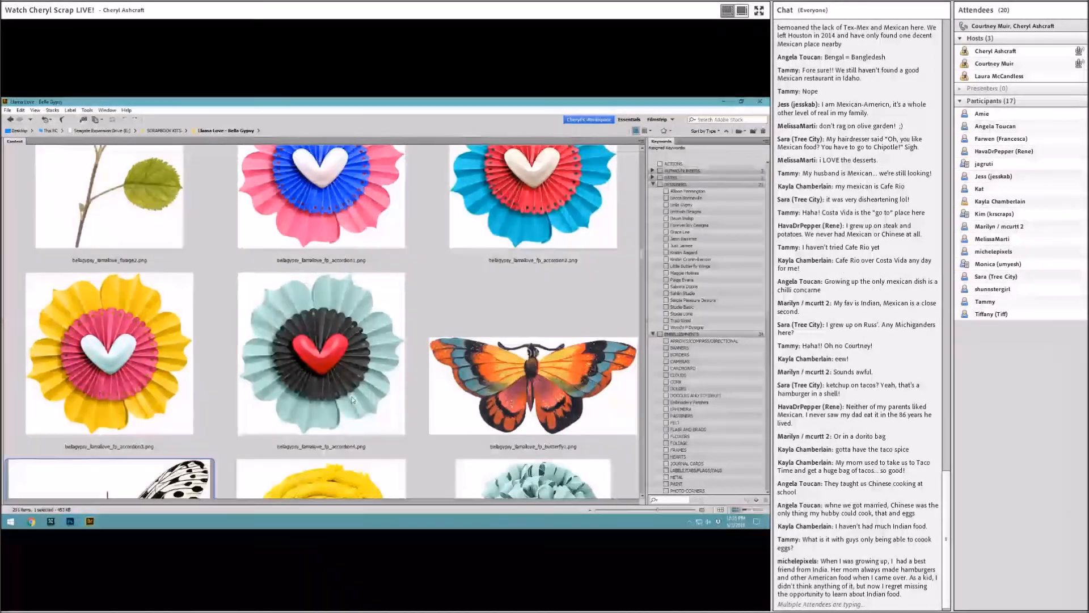
{"action": "left_click_drag", "start_coordinate": [352, 399], "coordinate": [232, 445]}
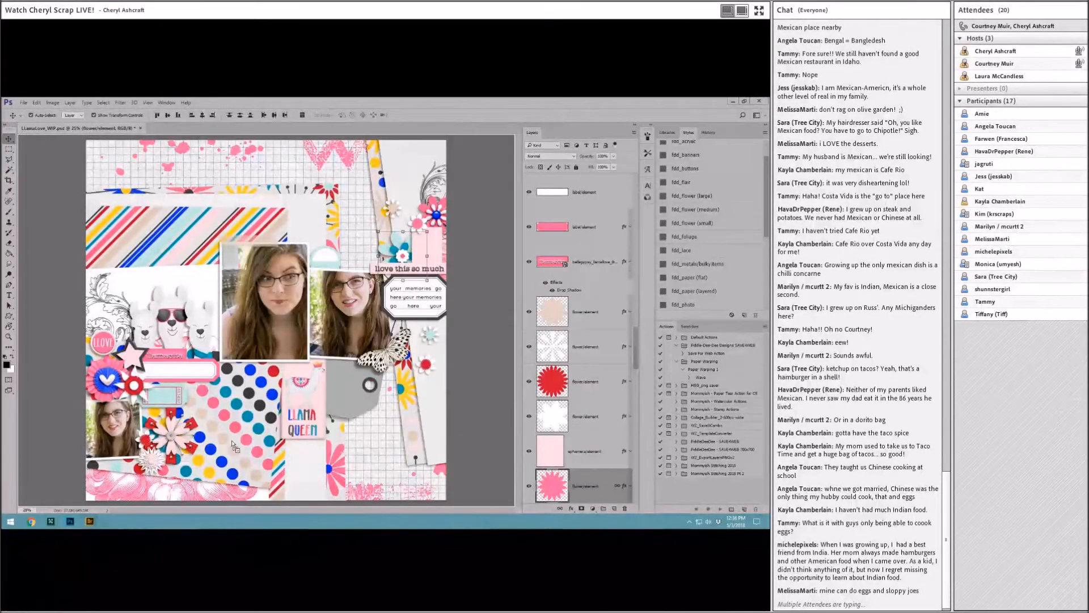
{"action": "left_click_drag", "start_coordinate": [232, 445], "coordinate": [409, 239]}
{"action": "left_click", "coordinate": [275, 116]}
Delete the four template flower layers directly beneath the mint accordion flower's layer.
{"action": "scroll", "coordinate": [601, 440], "scroll_direction": "down", "scroll_amount": 2}
{"action": "left_click", "coordinate": [600, 451]}
{"action": "scroll", "coordinate": [603, 439], "scroll_direction": "down", "scroll_amount": 2}
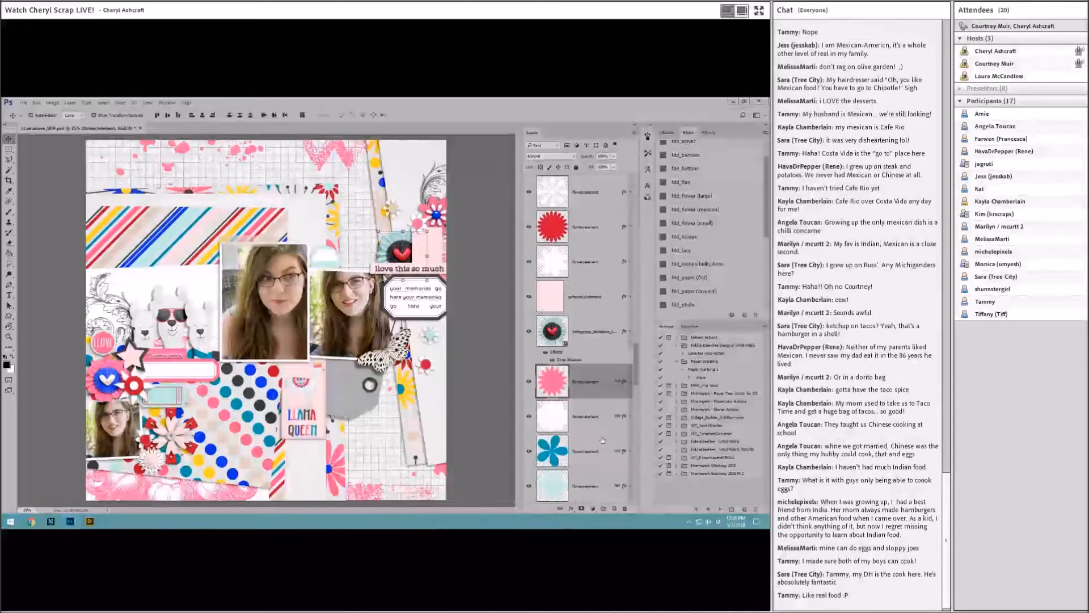
{"action": "scroll", "coordinate": [602, 439], "scroll_direction": "down", "scroll_amount": 2}
{"action": "left_click", "coordinate": [602, 418], "text": "shift"}
{"action": "right_click", "coordinate": [602, 418]}
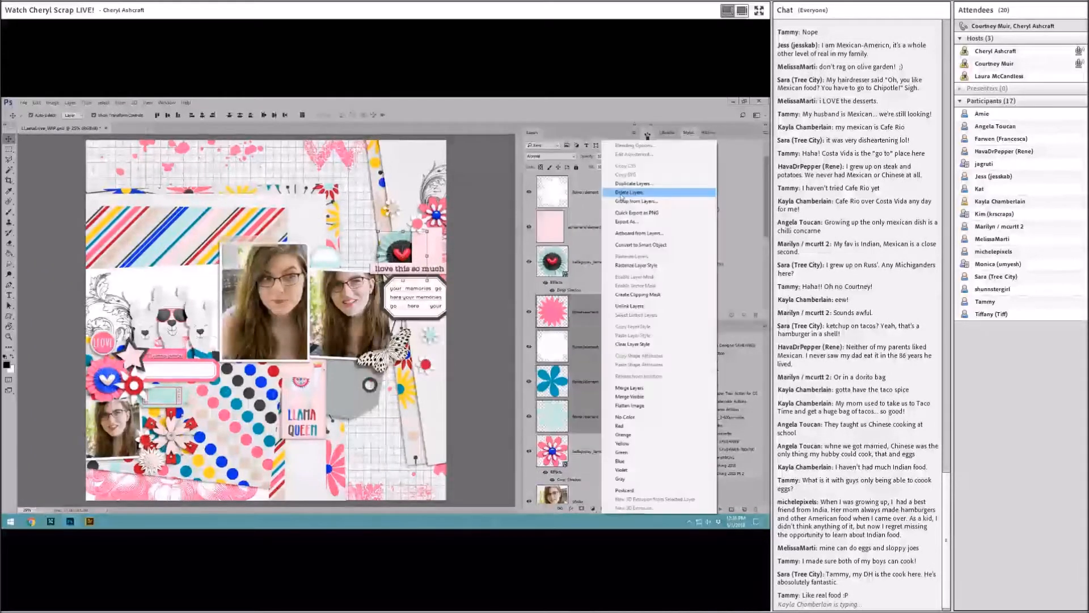
{"action": "left_click", "coordinate": [629, 193]}
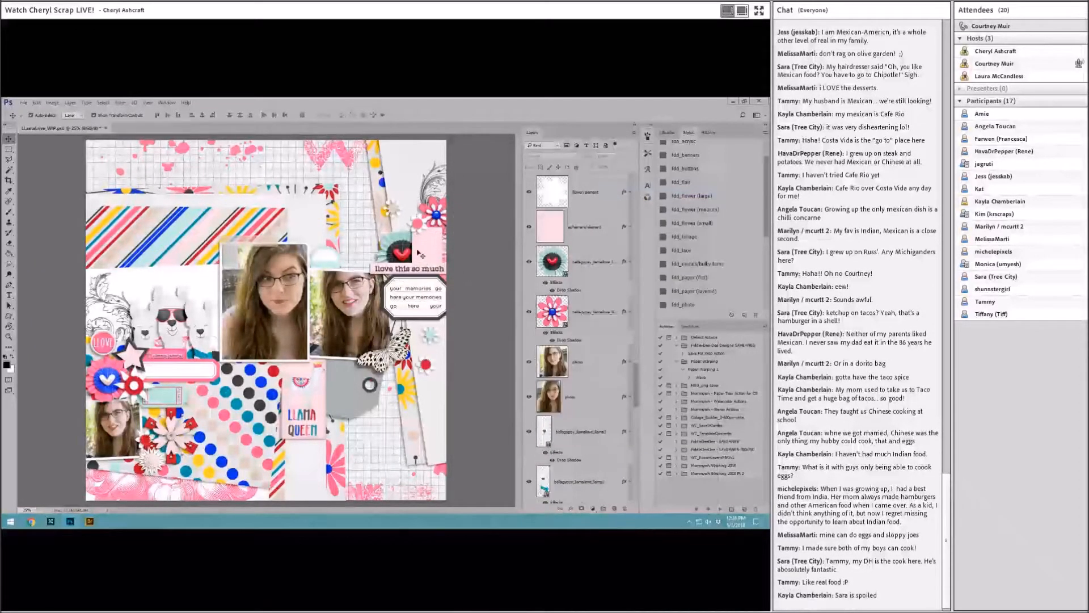
Place the pale pink spiky paper flower from Bridge above the template flower layers of the cluster beneath the small portrait photo.
{"action": "left_click", "coordinate": [420, 252]}
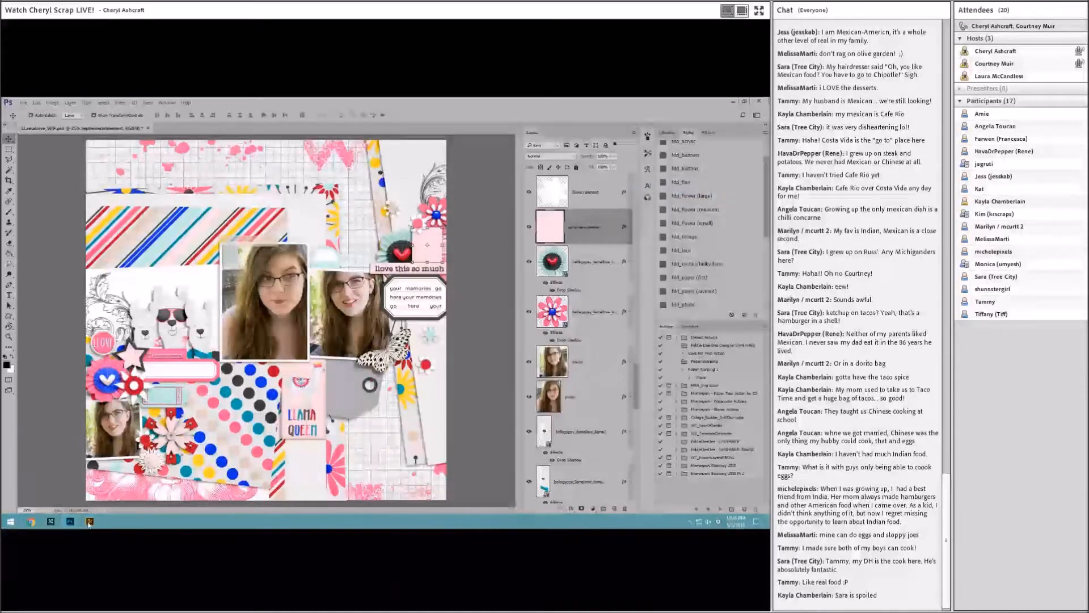
{"action": "left_click", "coordinate": [90, 521]}
{"action": "scroll", "coordinate": [331, 384], "scroll_direction": "down", "scroll_amount": 5}
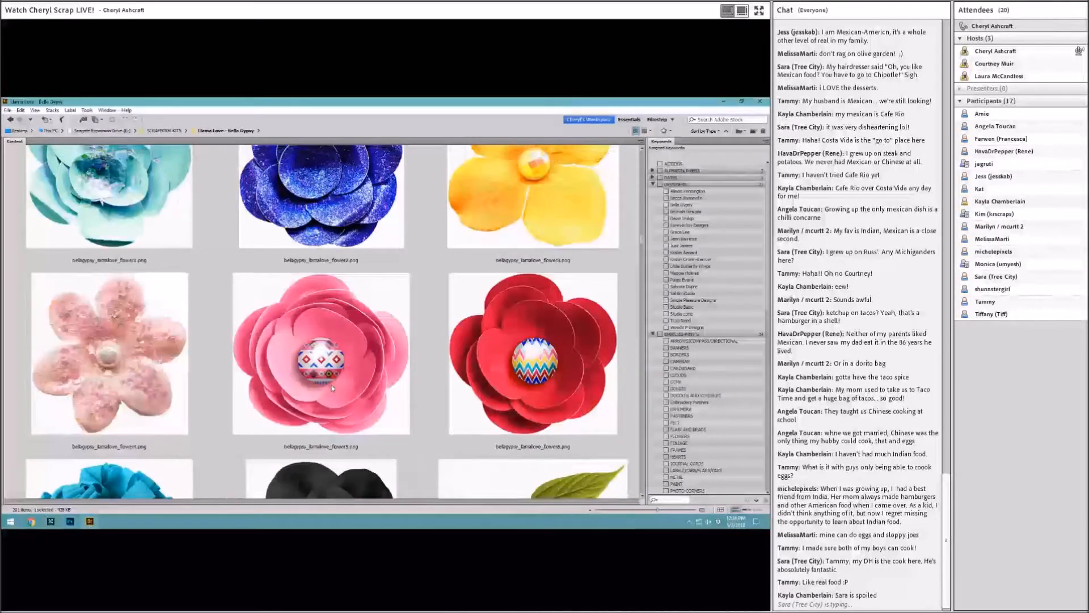
{"action": "scroll", "coordinate": [331, 384], "scroll_direction": "down", "scroll_amount": 5}
{"action": "left_click", "coordinate": [108, 363]}
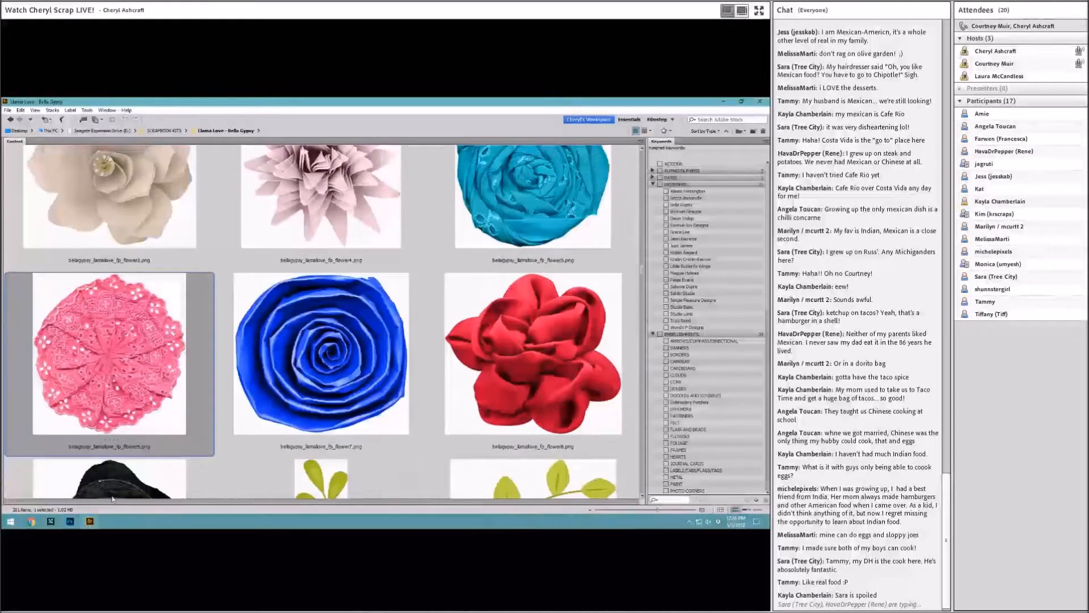
{"action": "left_click", "coordinate": [70, 520]}
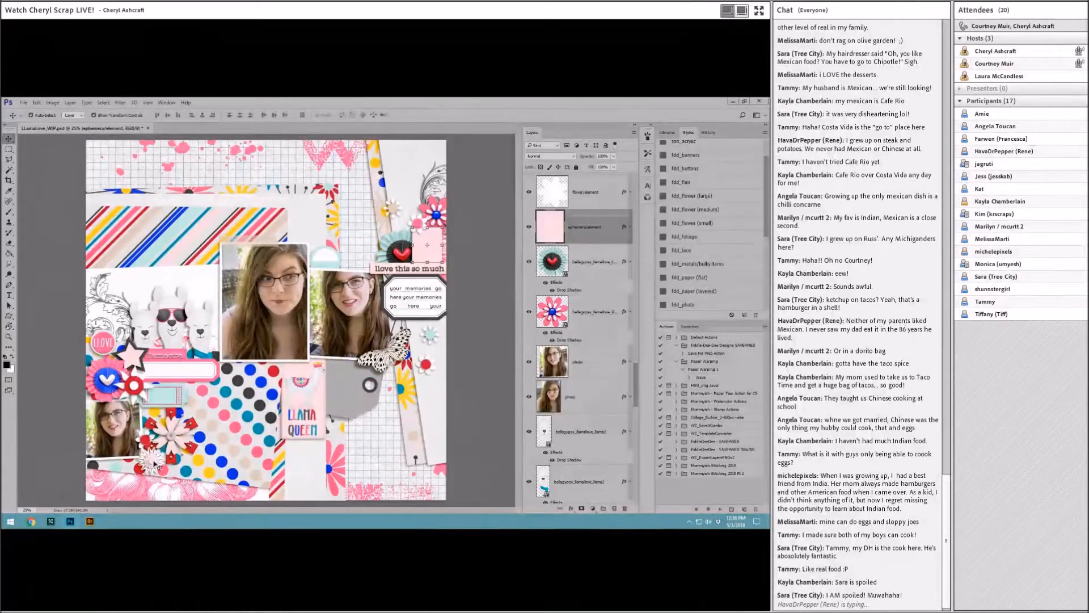
{"action": "left_click", "coordinate": [90, 521]}
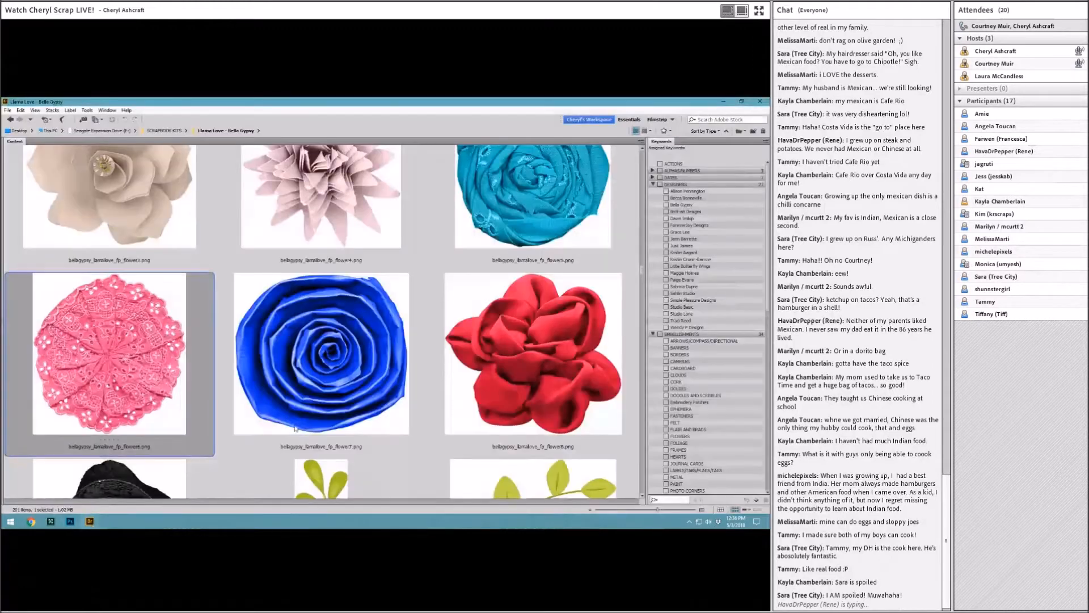
{"action": "scroll", "coordinate": [356, 405], "scroll_direction": "up", "scroll_amount": 1}
{"action": "left_click_drag", "start_coordinate": [354, 396], "coordinate": [224, 459]}
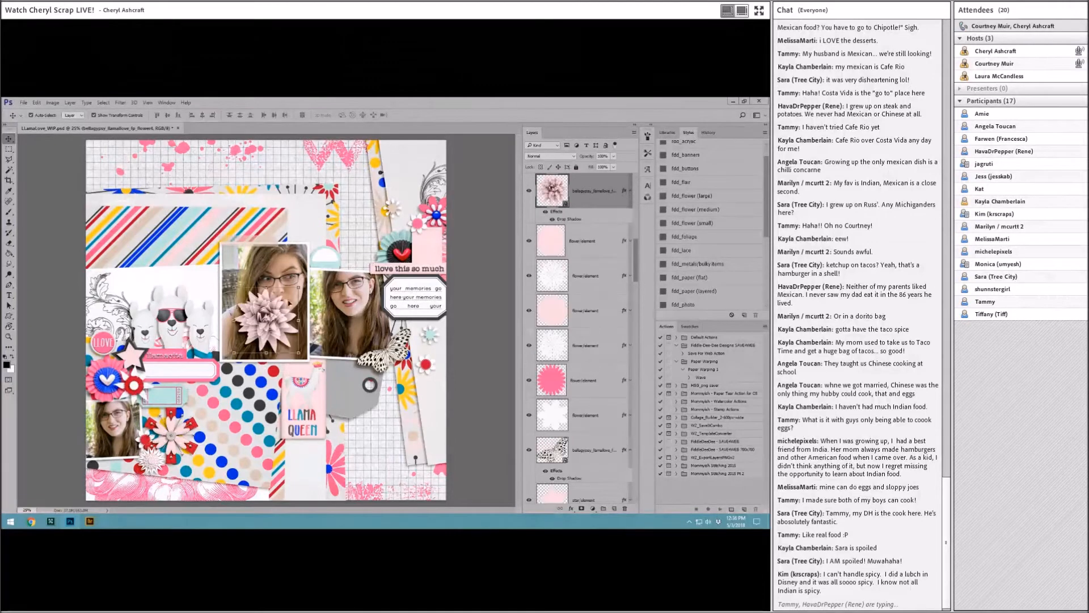
Shrink the pale pink spiky flower and move it over the template flower at the lower end of the cluster near the small portrait.
{"action": "left_click_drag", "start_coordinate": [299, 286], "coordinate": [277, 311]}
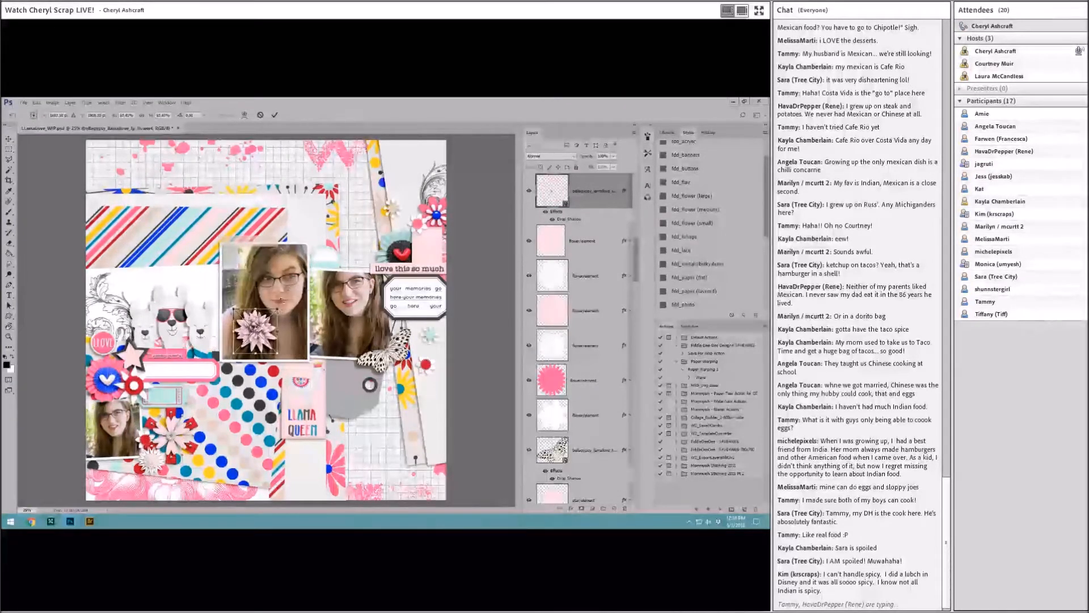
{"action": "left_click", "coordinate": [275, 114]}
{"action": "left_click_drag", "start_coordinate": [277, 307], "coordinate": [173, 447]}
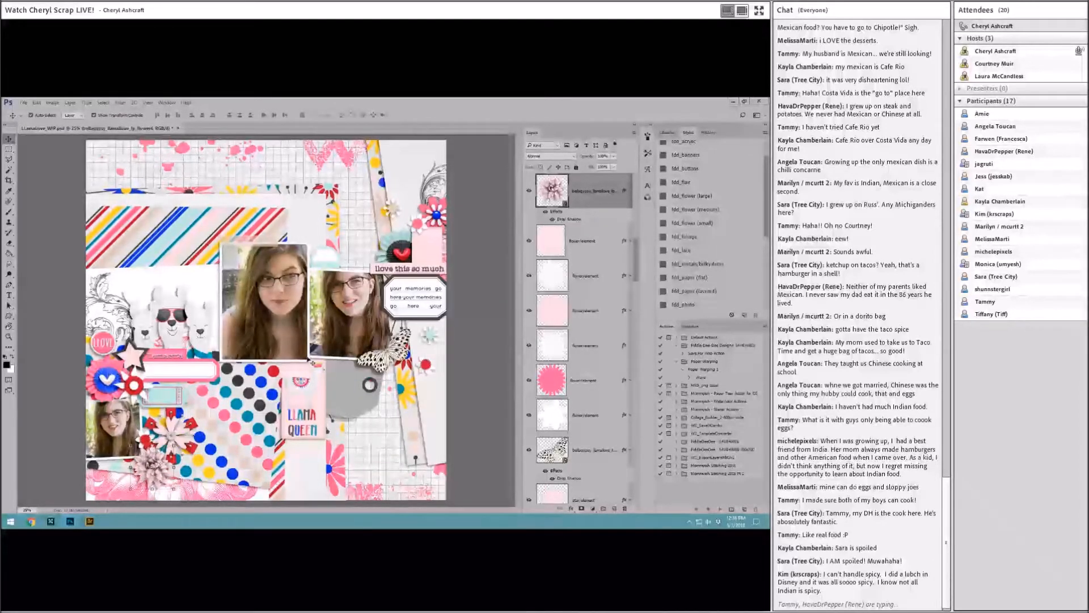
Place the red gem-centered flower from Bridge above the small red template flower's layers and apply the medium flower shadow style.
{"action": "left_click", "coordinate": [89, 521]}
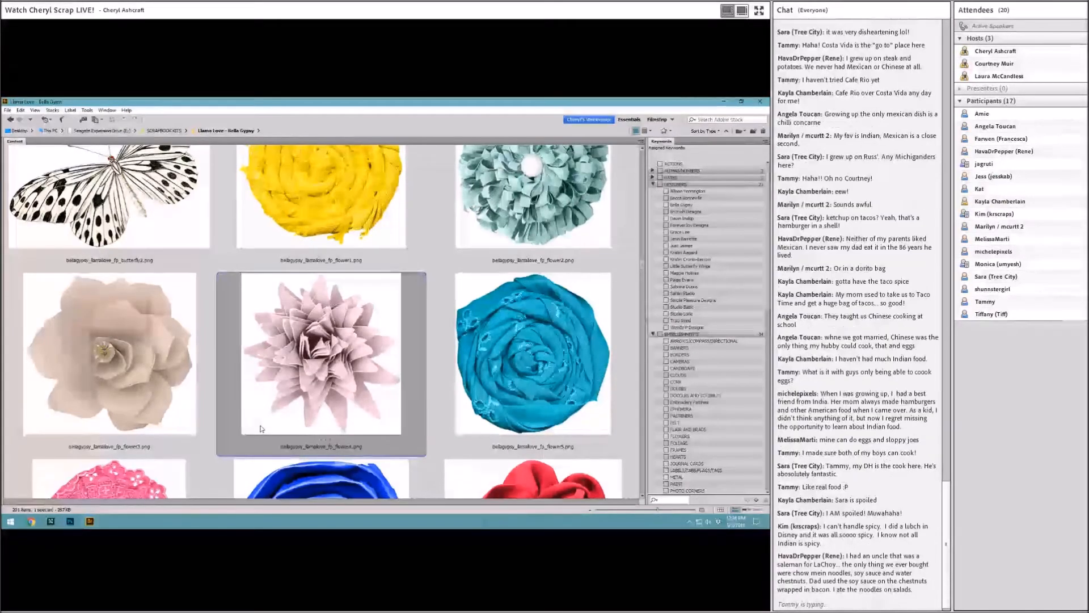
{"action": "left_click", "coordinate": [71, 520]}
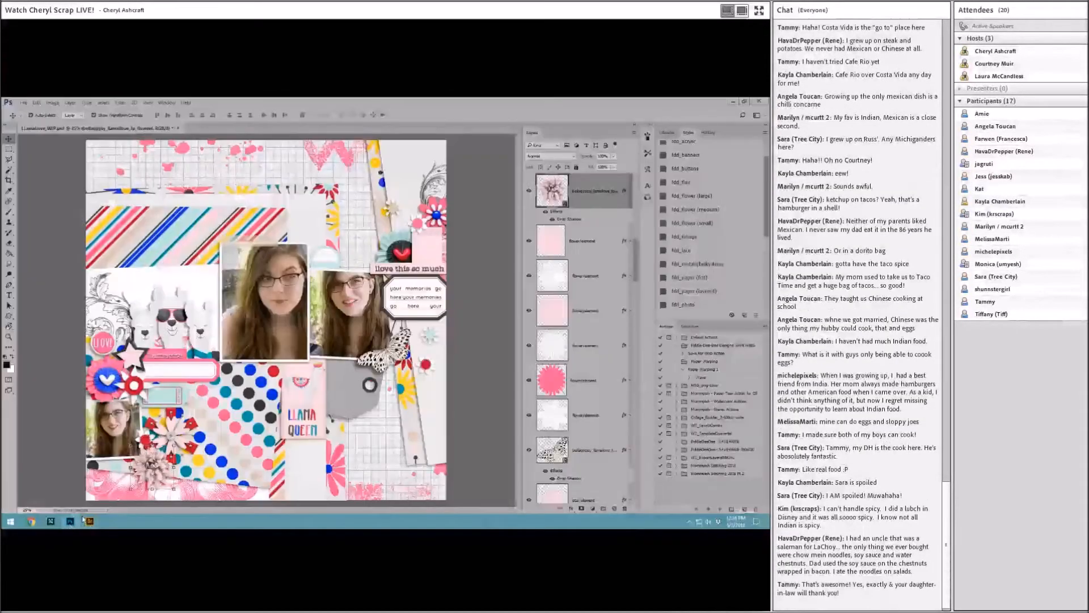
{"action": "left_click", "coordinate": [90, 521]}
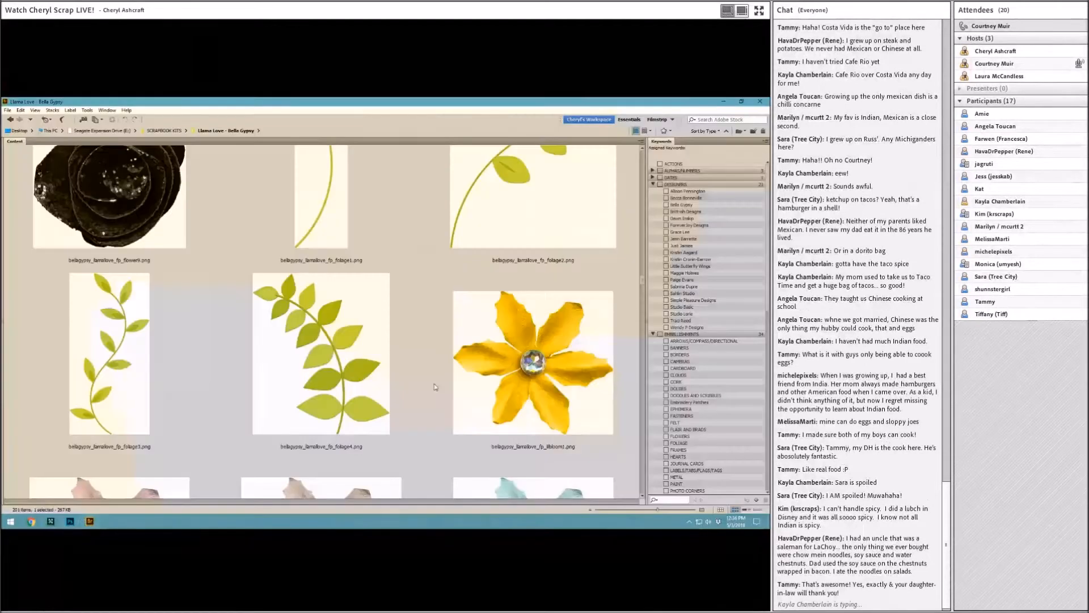
{"action": "scroll", "coordinate": [434, 387], "scroll_direction": "down", "scroll_amount": 3}
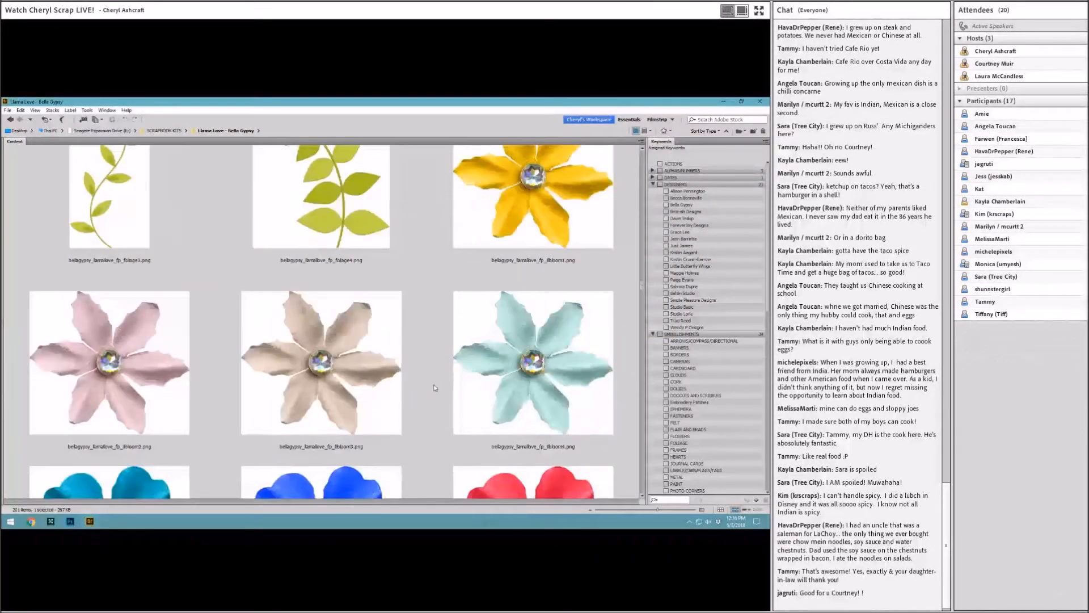
{"action": "scroll", "coordinate": [434, 387], "scroll_direction": "down", "scroll_amount": 3}
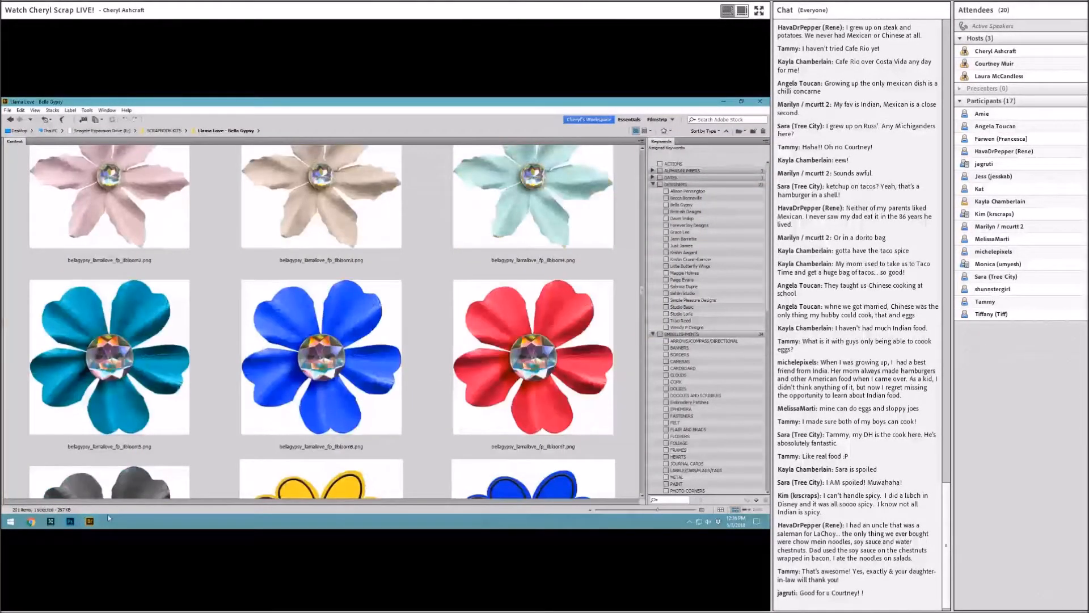
{"action": "left_click", "coordinate": [72, 523]}
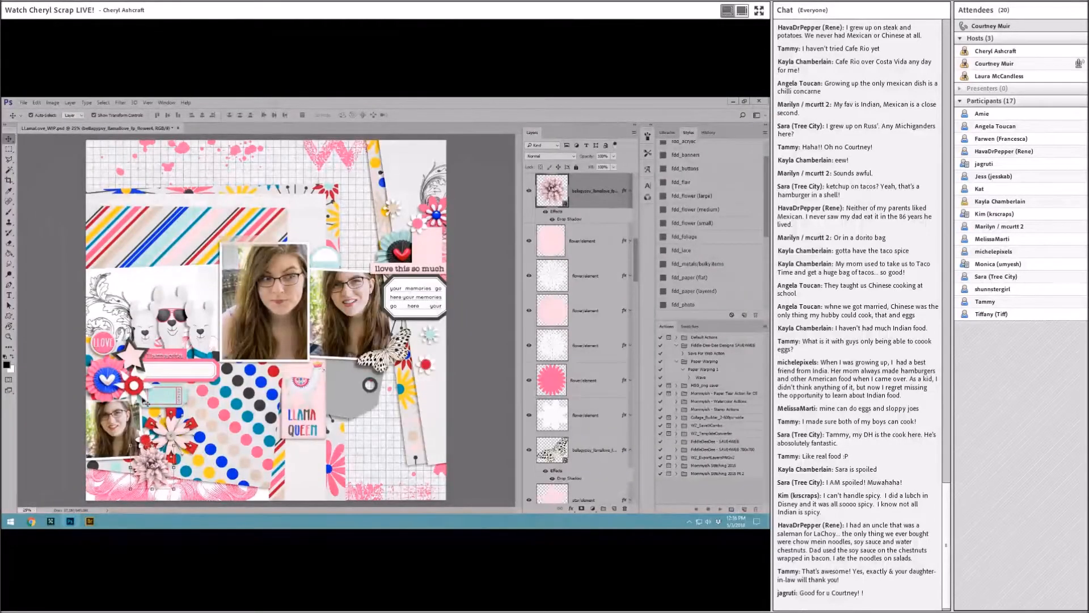
{"action": "left_click", "coordinate": [136, 388]}
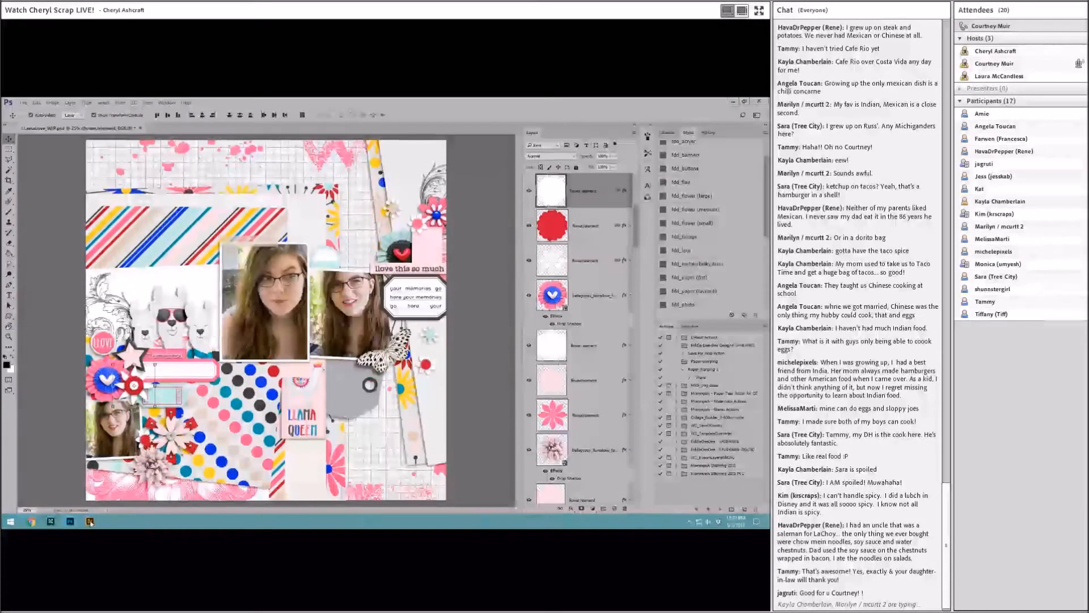
{"action": "left_click", "coordinate": [90, 522]}
{"action": "left_click", "coordinate": [483, 399]}
{"action": "left_click_drag", "start_coordinate": [483, 401], "coordinate": [266, 321]}
{"action": "left_click", "coordinate": [705, 209]}
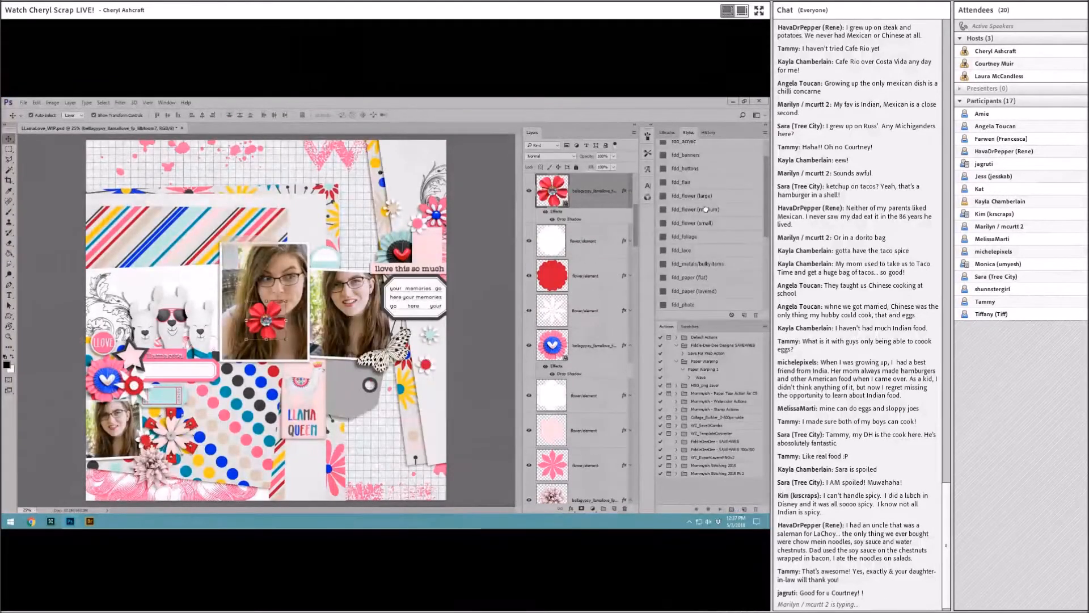
Shrink the red gem-centered flower and move it over the small red template flower beside the pink and blue accordion flower.
{"action": "key", "text": "ctrl+t"}
{"action": "left_click_drag", "start_coordinate": [286, 301], "coordinate": [146, 367]}
{"action": "left_click", "coordinate": [275, 115]}
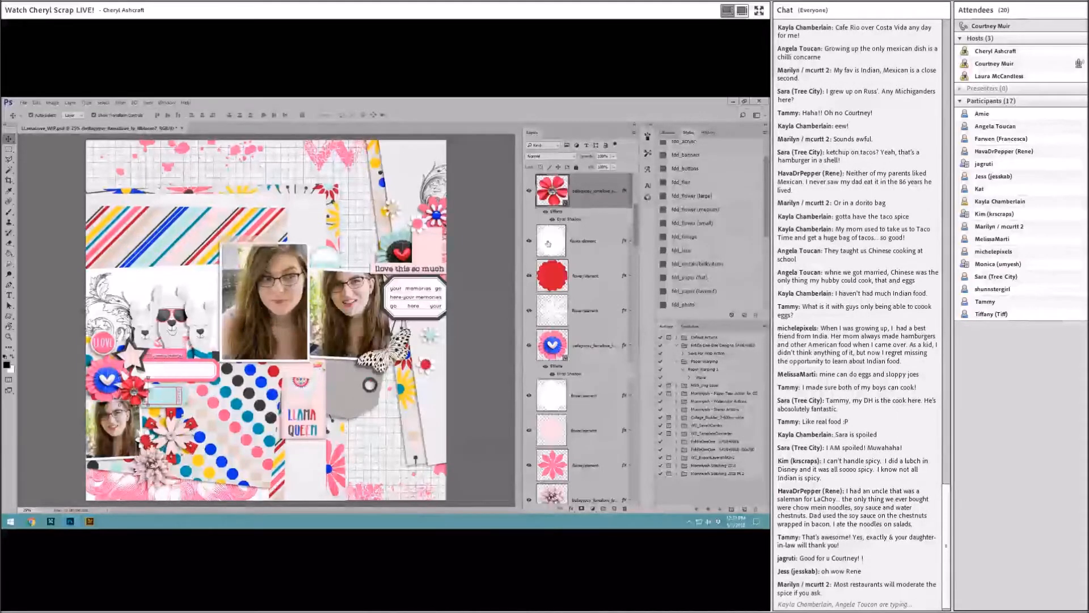
Delete the three template flower layers directly beneath the red gem-centered flower's layer.
{"action": "left_click", "coordinate": [584, 240]}
{"action": "left_click", "coordinate": [584, 312], "text": "shift"}
{"action": "right_click", "coordinate": [583, 312]}
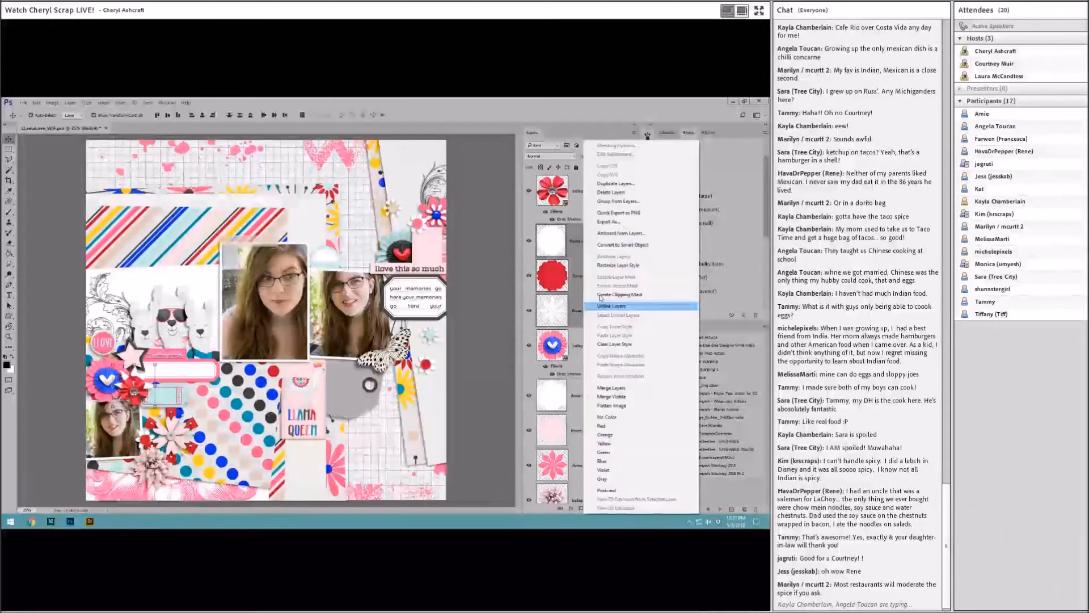
{"action": "left_click", "coordinate": [611, 193]}
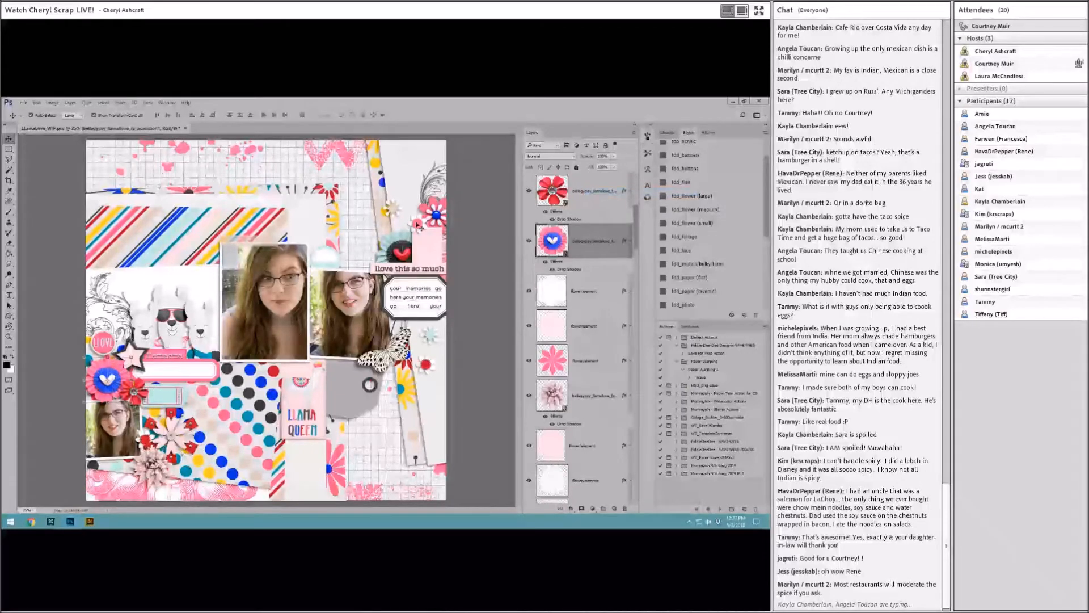
Place the blue gem-centered flower from Bridge, shrink it, and move it over the template flower beside the small portrait's lower edge.
{"action": "left_click", "coordinate": [149, 447]}
{"action": "key", "text": "alt+Tab"}
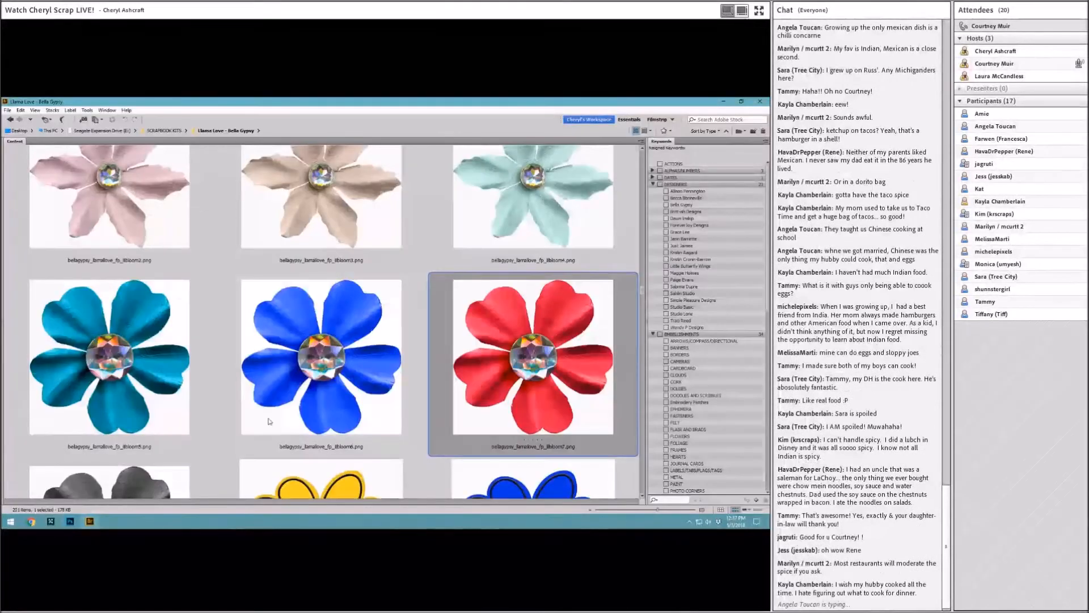
{"action": "left_click_drag", "start_coordinate": [270, 421], "coordinate": [184, 468]}
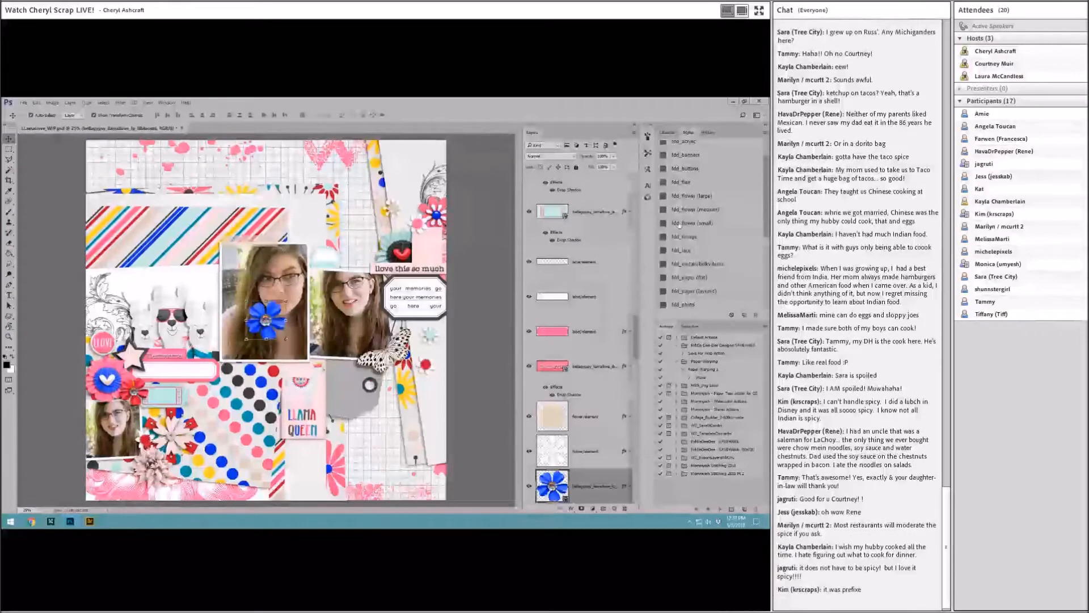
{"action": "left_click_drag", "start_coordinate": [285, 301], "coordinate": [270, 316]}
{"action": "left_click", "coordinate": [275, 115]}
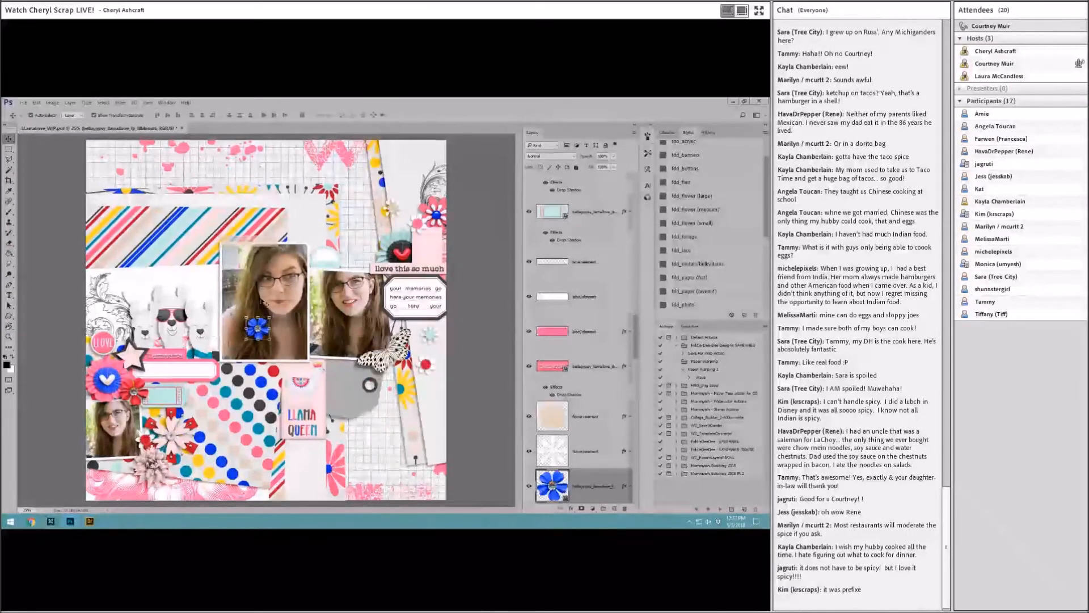
{"action": "left_click_drag", "start_coordinate": [258, 328], "coordinate": [145, 431]}
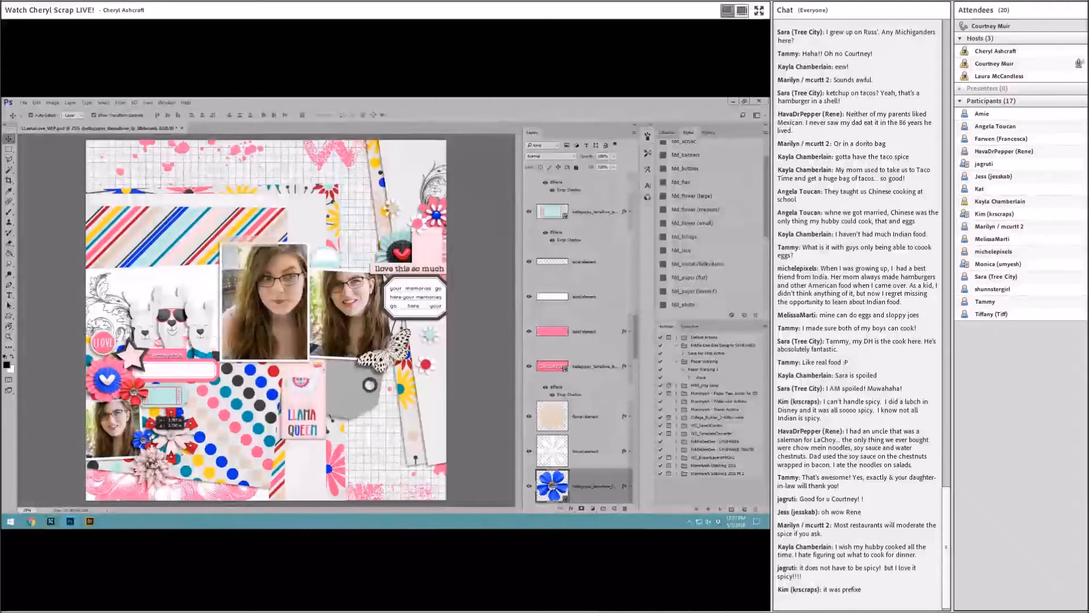
Delete the two template flower layers directly beneath the blue gem-centered flower's layer.
{"action": "scroll", "coordinate": [588, 416], "scroll_direction": "down", "scroll_amount": 3}
{"action": "left_click", "coordinate": [590, 415]}
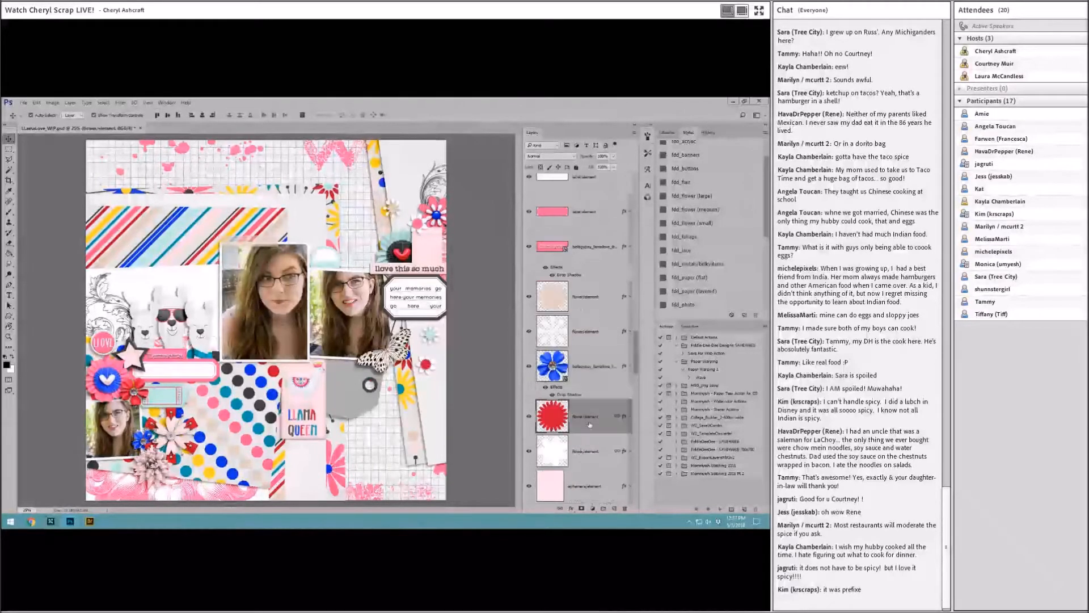
{"action": "left_click", "coordinate": [588, 452], "text": "shift"}
{"action": "right_click", "coordinate": [588, 452]}
{"action": "left_click", "coordinate": [615, 192]}
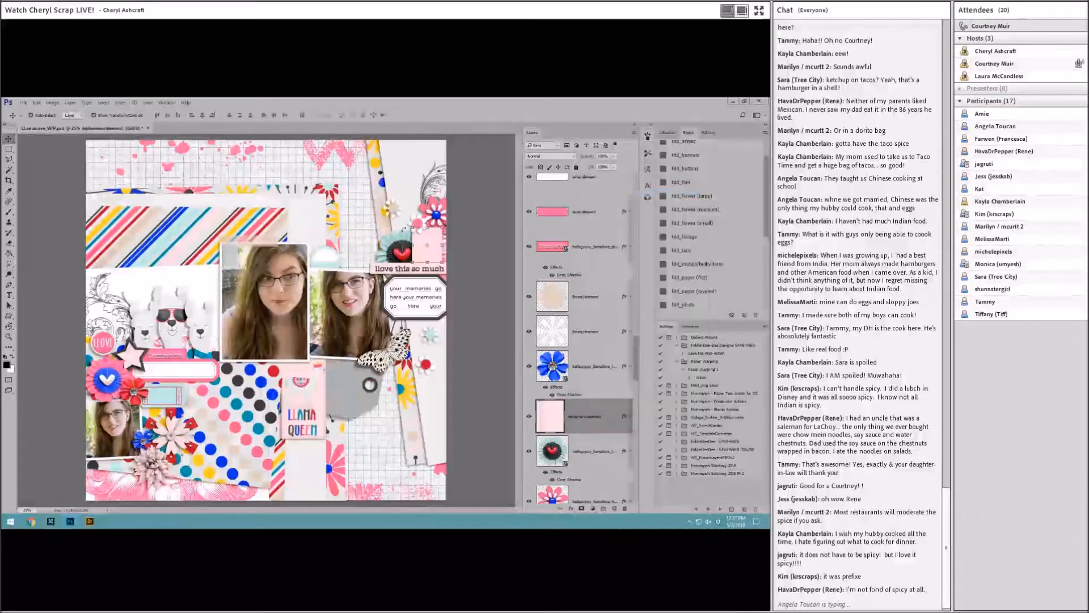
Place the yellow gem-centered flower from Bridge over the pink template flower above the mint accordion flower.
{"action": "left_click", "coordinate": [418, 224]}
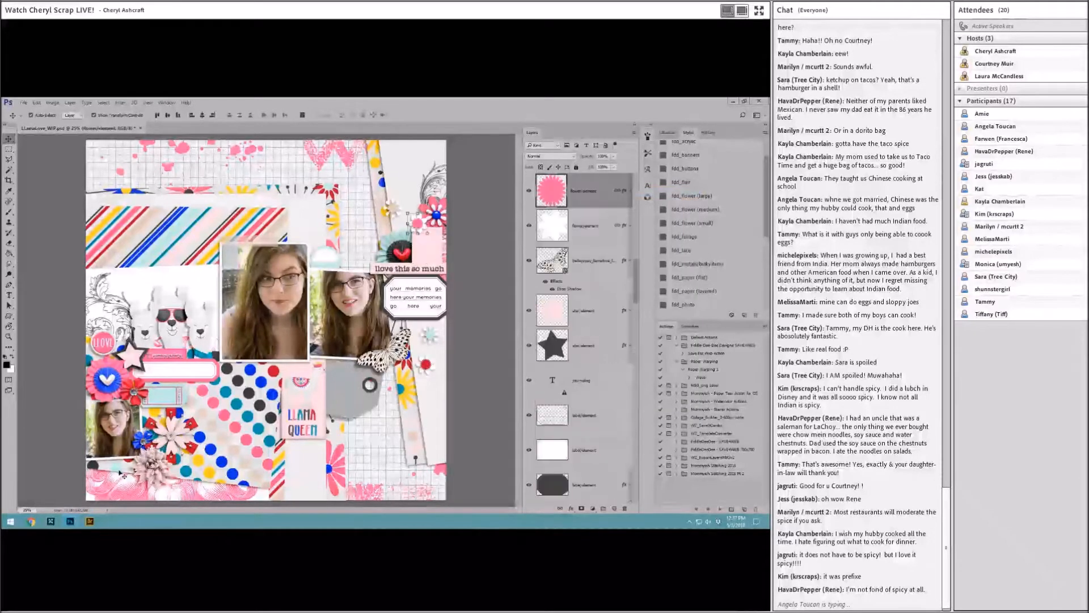
{"action": "left_click", "coordinate": [93, 521]}
{"action": "scroll", "coordinate": [390, 422], "scroll_direction": "down", "scroll_amount": 3}
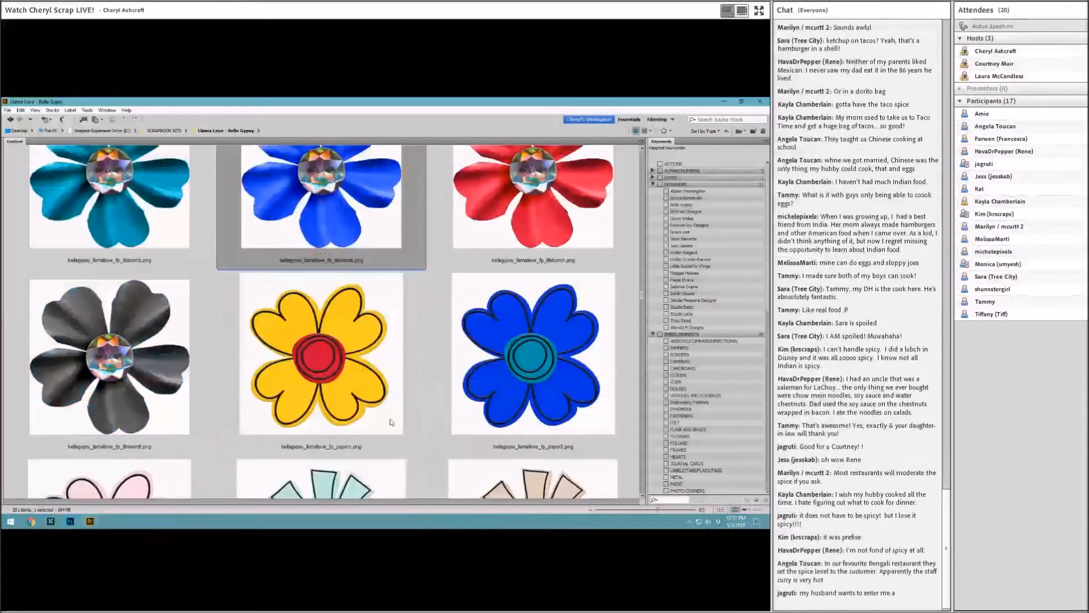
{"action": "scroll", "coordinate": [390, 422], "scroll_direction": "down", "scroll_amount": 5}
{"action": "left_click_drag", "start_coordinate": [528, 341], "coordinate": [396, 292]}
{"action": "left_click_drag", "start_coordinate": [266, 320], "coordinate": [417, 226]}
Apply the medium flower shadow style to the yellow flower and shrink it to fit its spot in the cluster.
{"action": "left_click", "coordinate": [706, 219]}
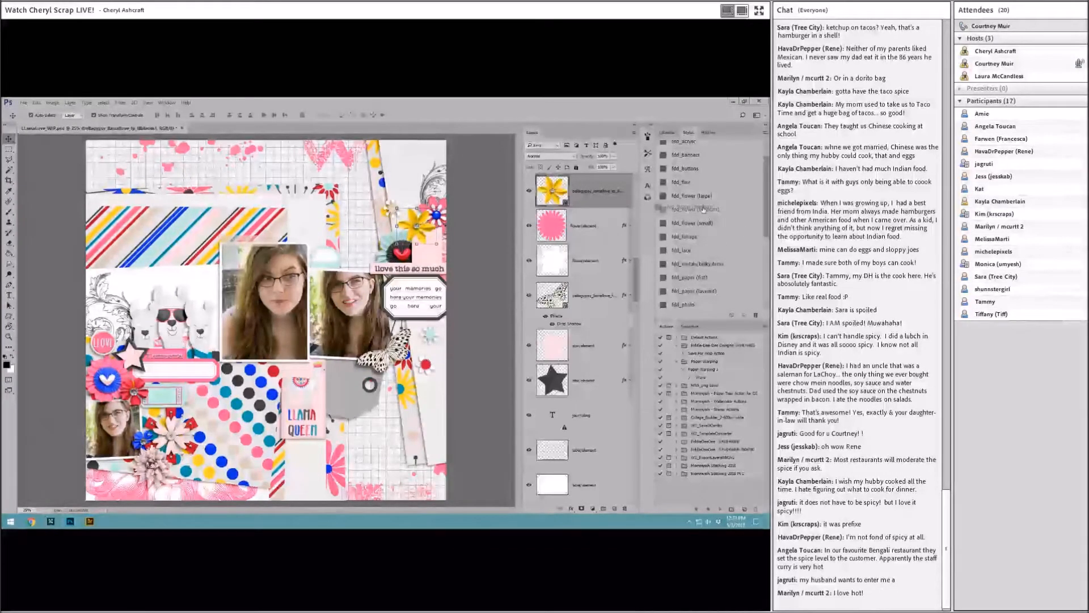
{"action": "mouse_move", "coordinate": [436, 208]}
{"action": "left_mouse_down"}
{"action": "mouse_move", "coordinate": [427, 217]}
{"action": "mouse_move", "coordinate": [444, 218]}
{"action": "left_mouse_up"}
{"action": "key", "text": "Return"}
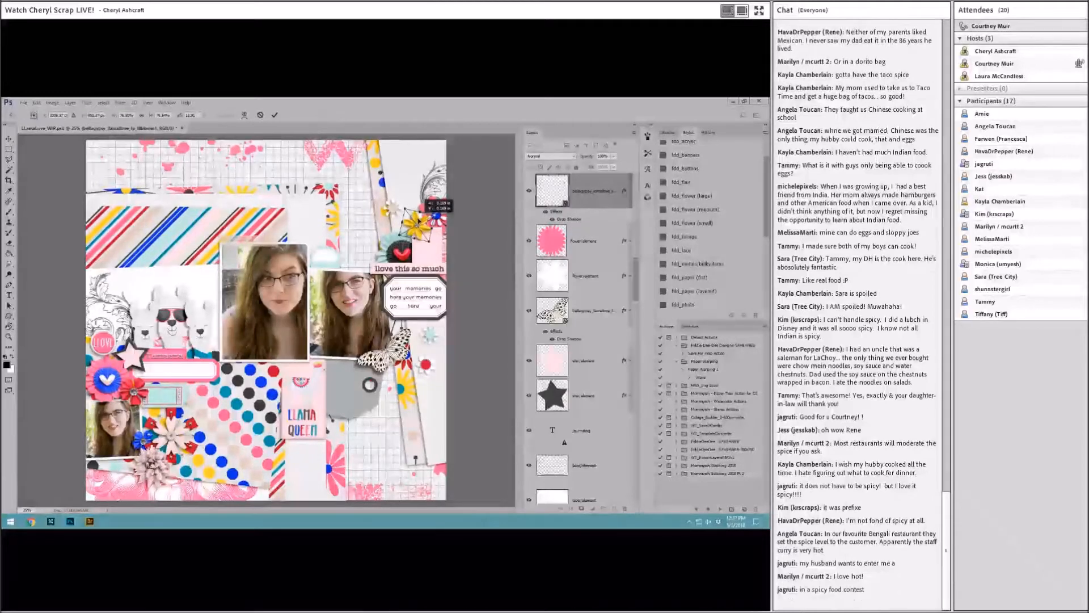
Delete the two template flower layers directly beneath the yellow flower's layer.
{"action": "left_click", "coordinate": [598, 237]}
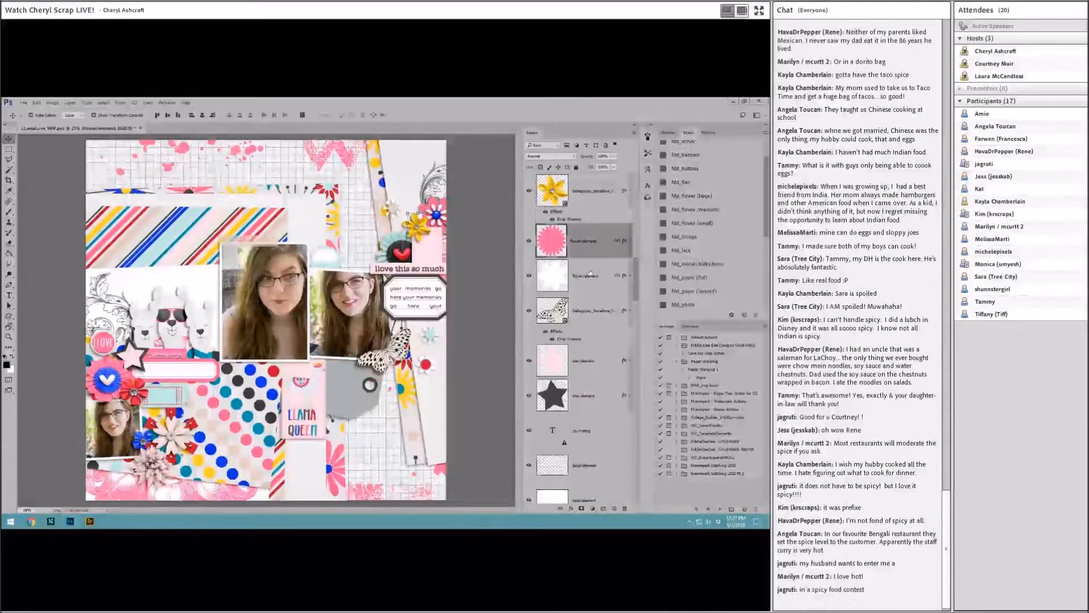
{"action": "left_click", "coordinate": [591, 271], "text": "shift"}
{"action": "right_click", "coordinate": [590, 272]}
{"action": "left_click", "coordinate": [624, 192]}
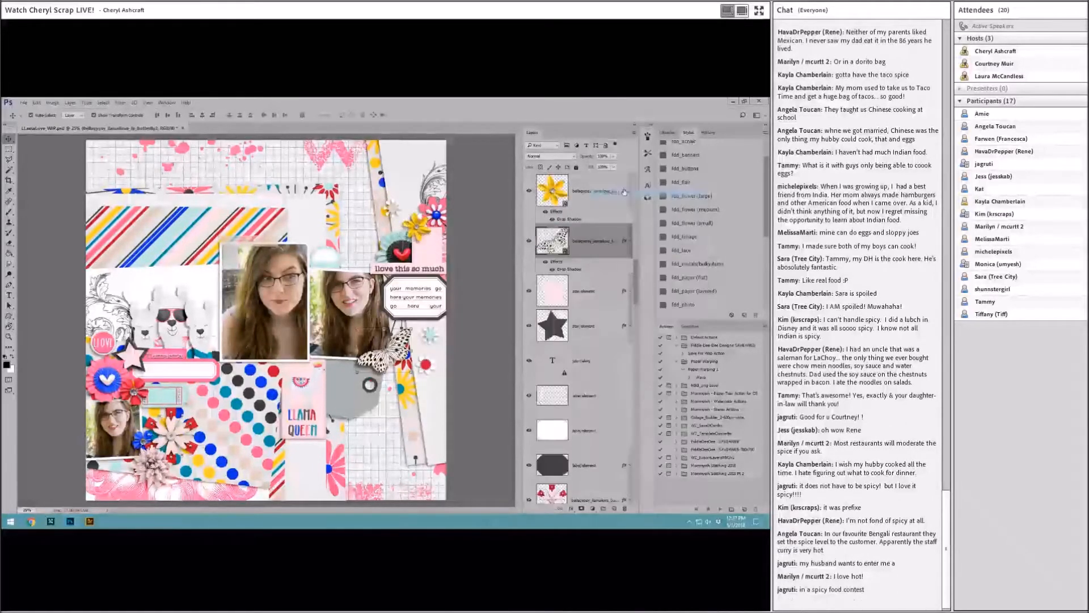
Place the teal gem-centered flower from Bridge over the template flower at the upper end of the mint accordion flower's cluster and shrink it.
{"action": "left_click", "coordinate": [395, 211]}
{"action": "mouse_move", "coordinate": [85, 523]}
{"action": "left_click", "coordinate": [85, 523]}
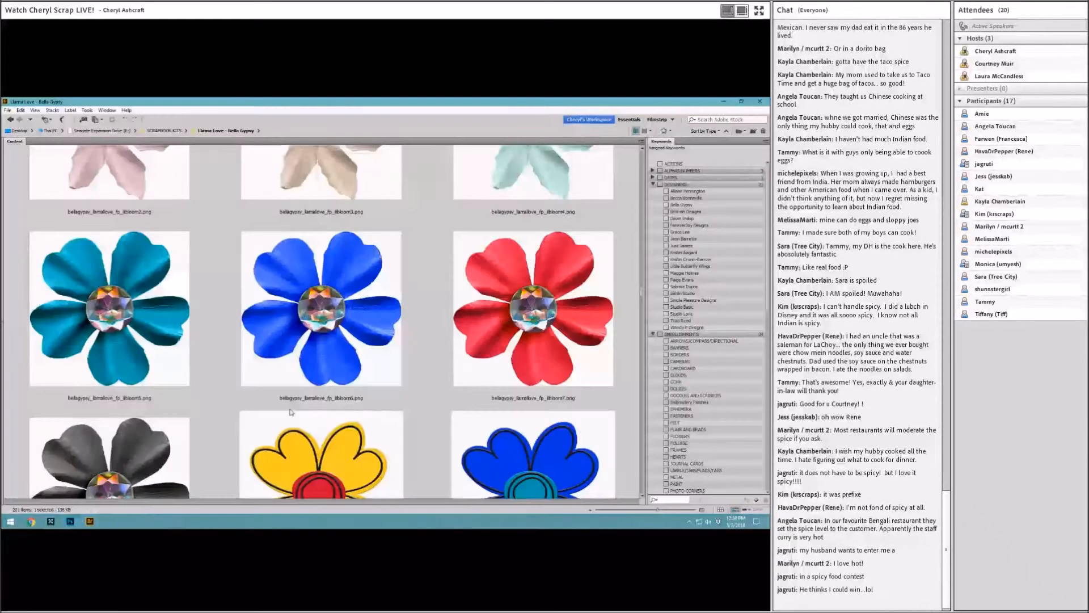
{"action": "scroll", "coordinate": [290, 412], "scroll_direction": "down", "scroll_amount": 3}
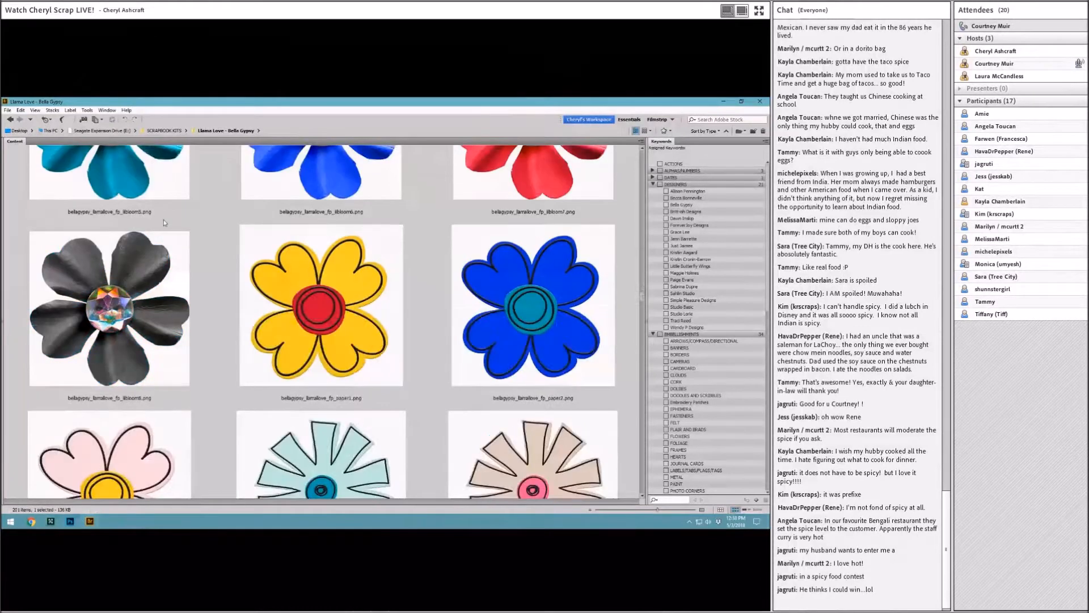
{"action": "left_click_drag", "start_coordinate": [163, 219], "coordinate": [277, 356]}
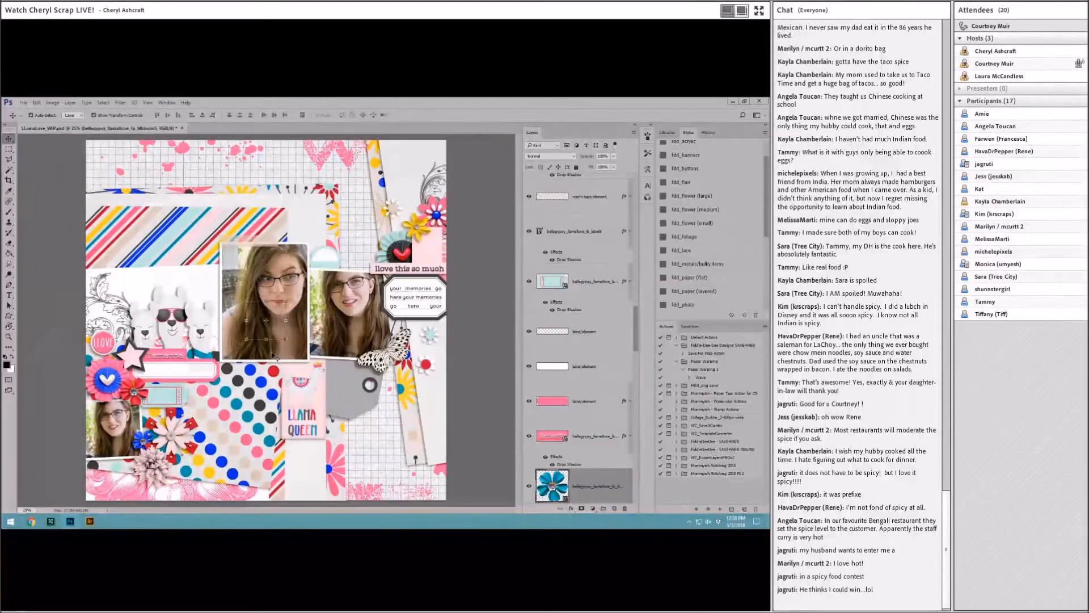
{"action": "left_click_drag", "start_coordinate": [278, 313], "coordinate": [408, 199]}
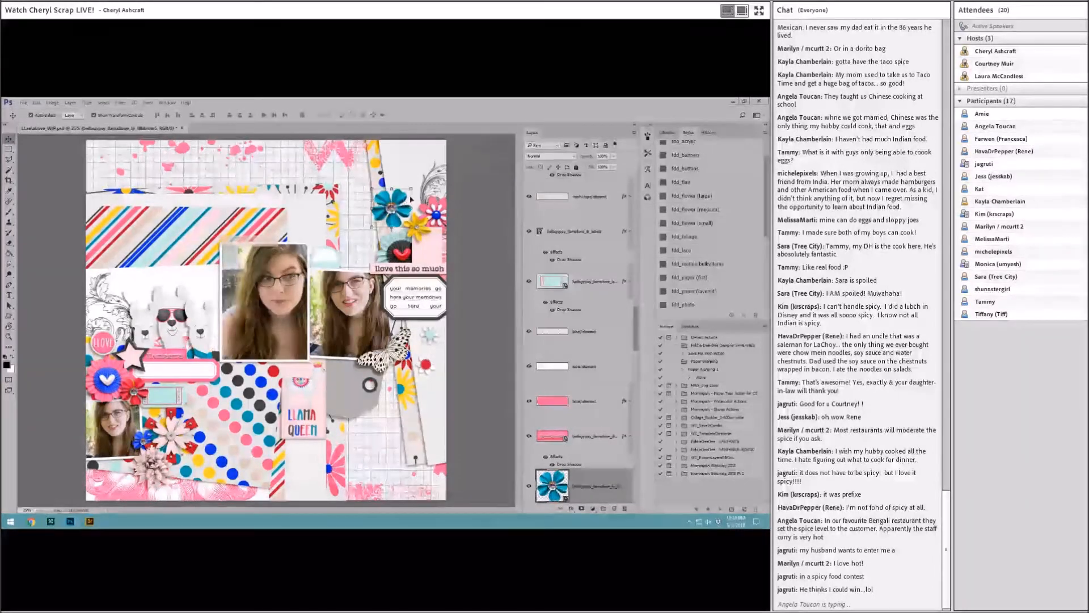
{"action": "left_click_drag", "start_coordinate": [412, 189], "coordinate": [394, 207]}
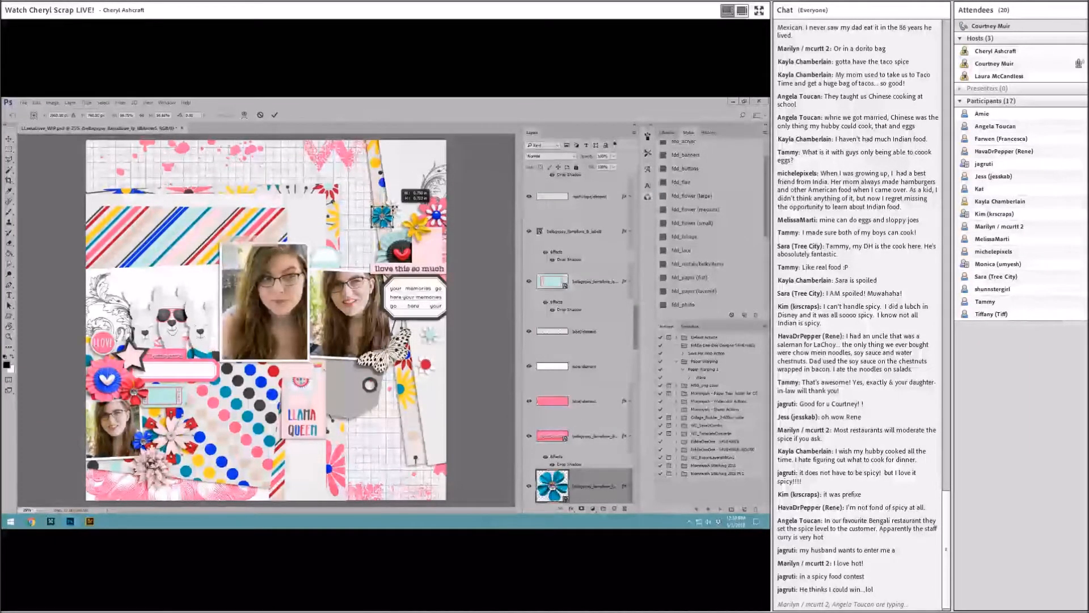
{"action": "left_click", "coordinate": [274, 115]}
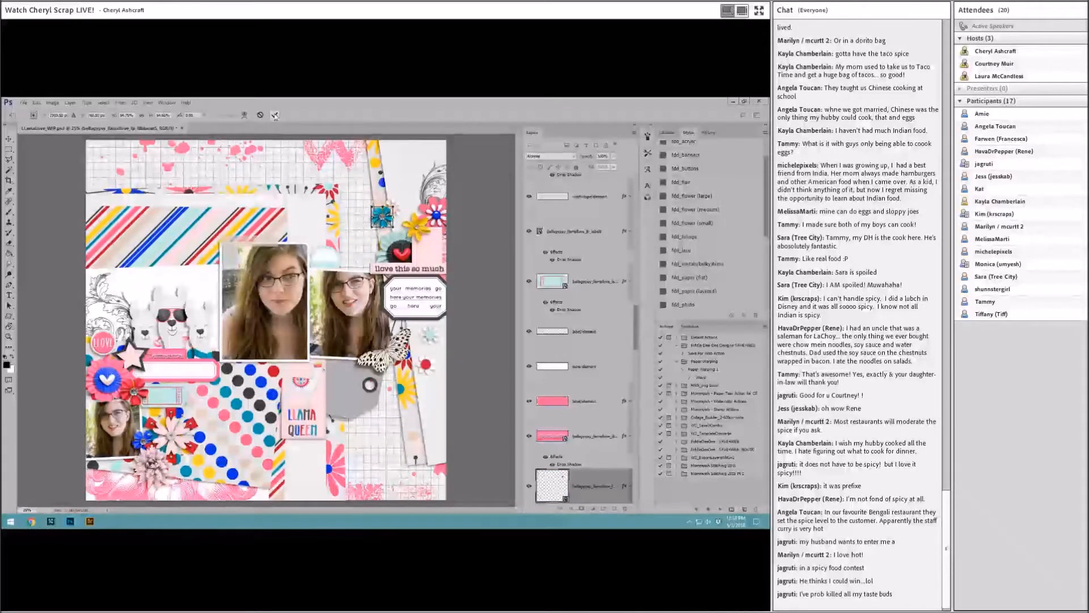
Delete the two template flower layers directly beneath the teal gem-centered flower's layer.
{"action": "scroll", "coordinate": [555, 363], "scroll_direction": "down", "scroll_amount": 3}
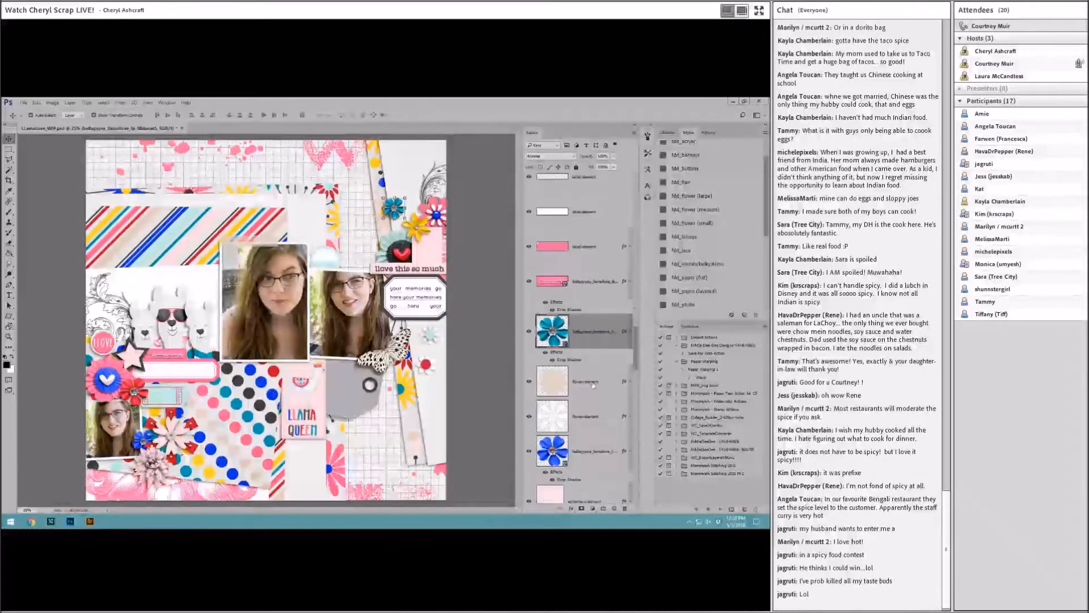
{"action": "left_click", "coordinate": [592, 381]}
{"action": "left_click", "coordinate": [596, 416], "text": "shift"}
{"action": "right_click", "coordinate": [599, 415]}
{"action": "left_click", "coordinate": [618, 195]}
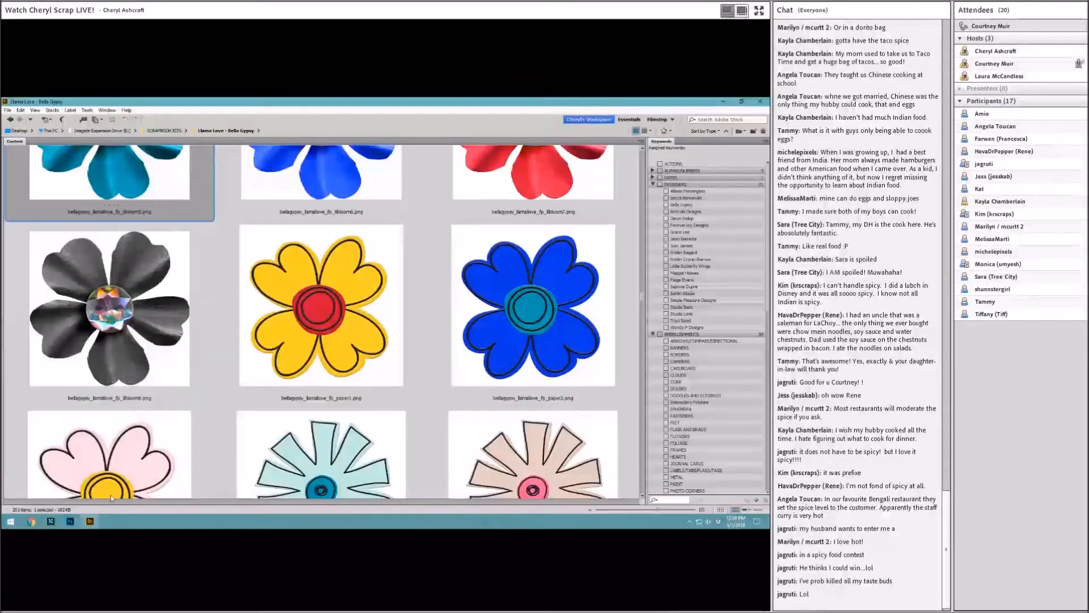
Browse the Llama Love kit in Bridge for further flowers and check the page's flower clusters in Photoshop.
{"action": "left_click", "coordinate": [90, 521]}
{"action": "scroll", "coordinate": [306, 352], "scroll_direction": "down", "scroll_amount": 5}
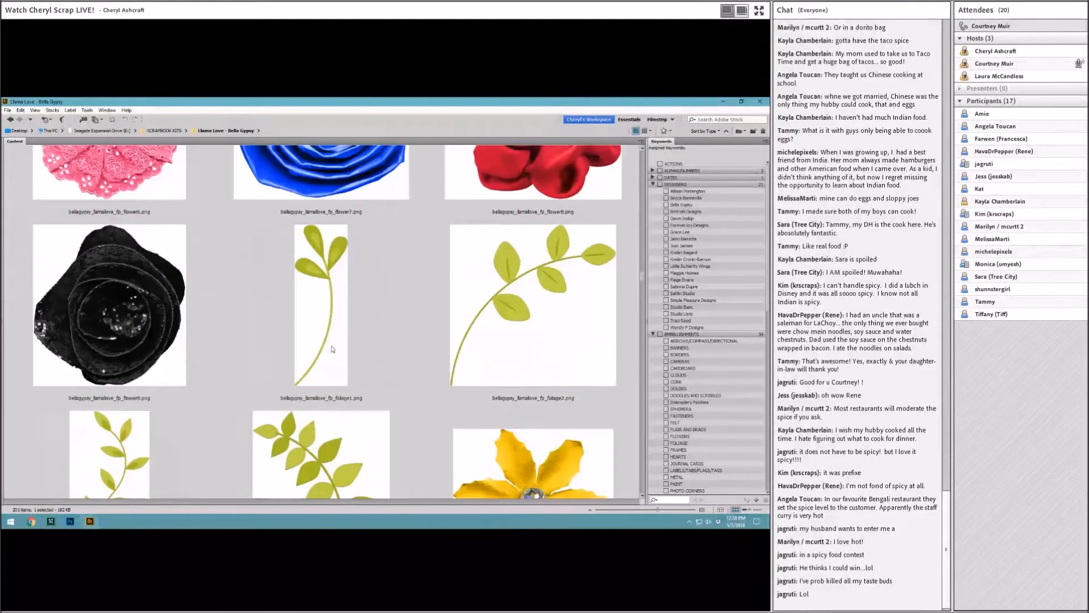
{"action": "scroll", "coordinate": [341, 363], "scroll_direction": "up", "scroll_amount": 10}
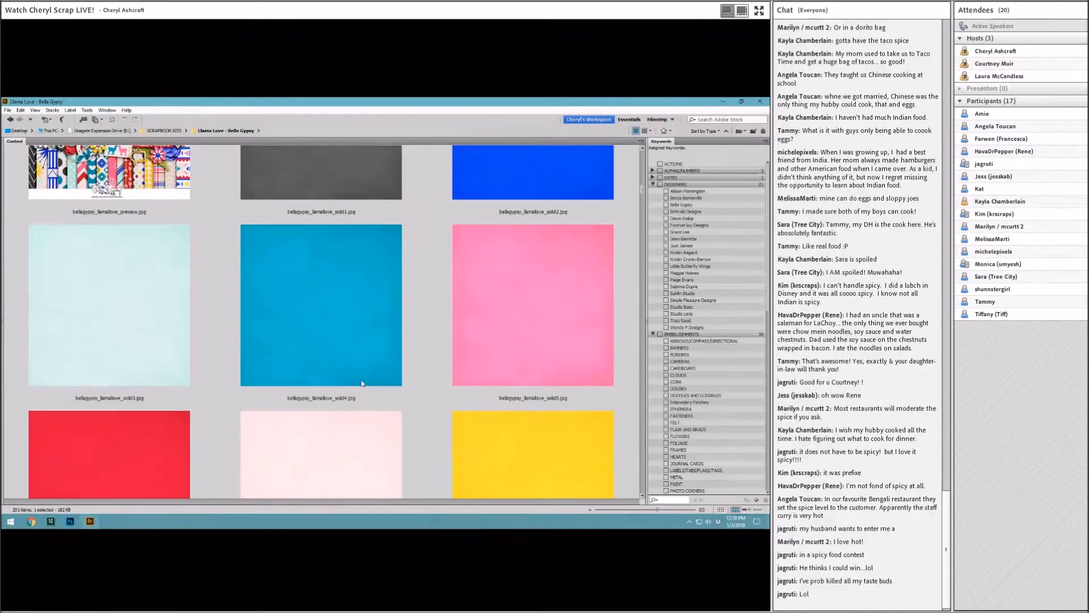
{"action": "scroll", "coordinate": [362, 383], "scroll_direction": "down", "scroll_amount": 8}
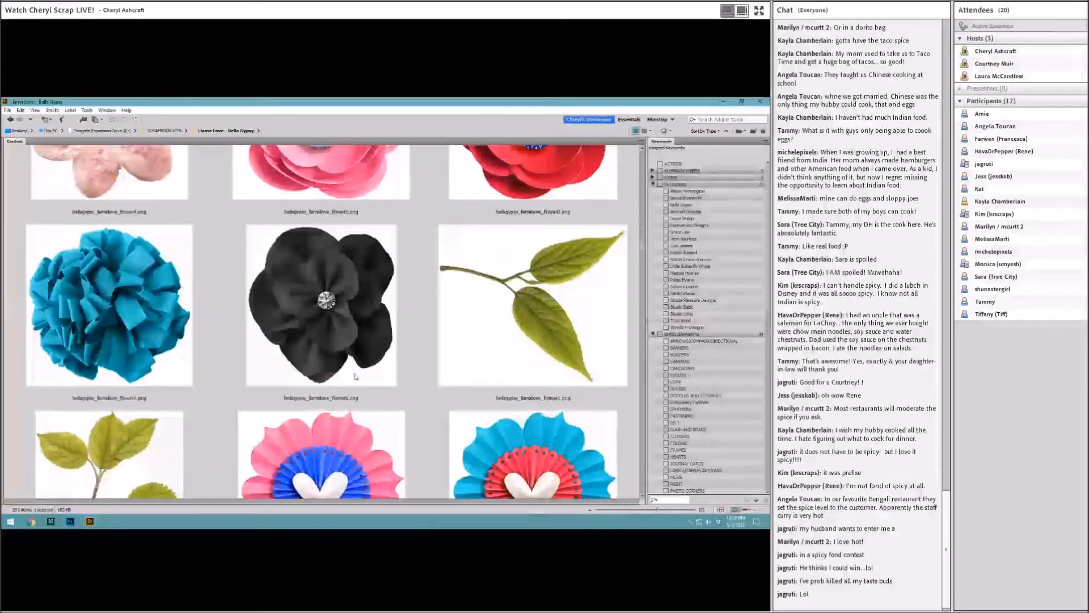
{"action": "scroll", "coordinate": [356, 376], "scroll_direction": "up", "scroll_amount": 3}
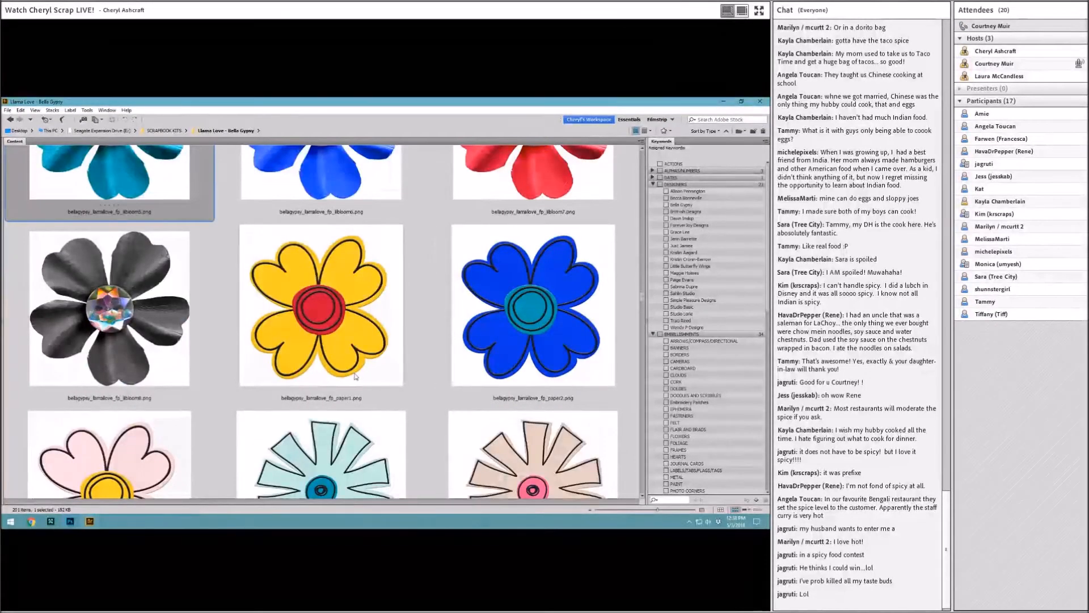
{"action": "scroll", "coordinate": [355, 376], "scroll_direction": "down", "scroll_amount": 3}
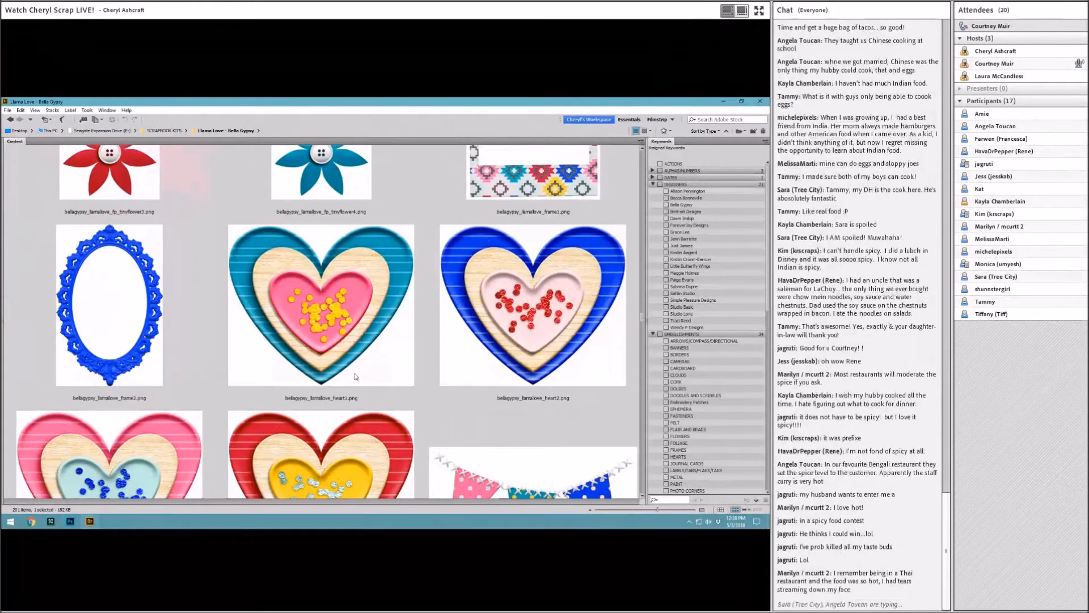
{"action": "scroll", "coordinate": [355, 376], "scroll_direction": "down", "scroll_amount": 3}
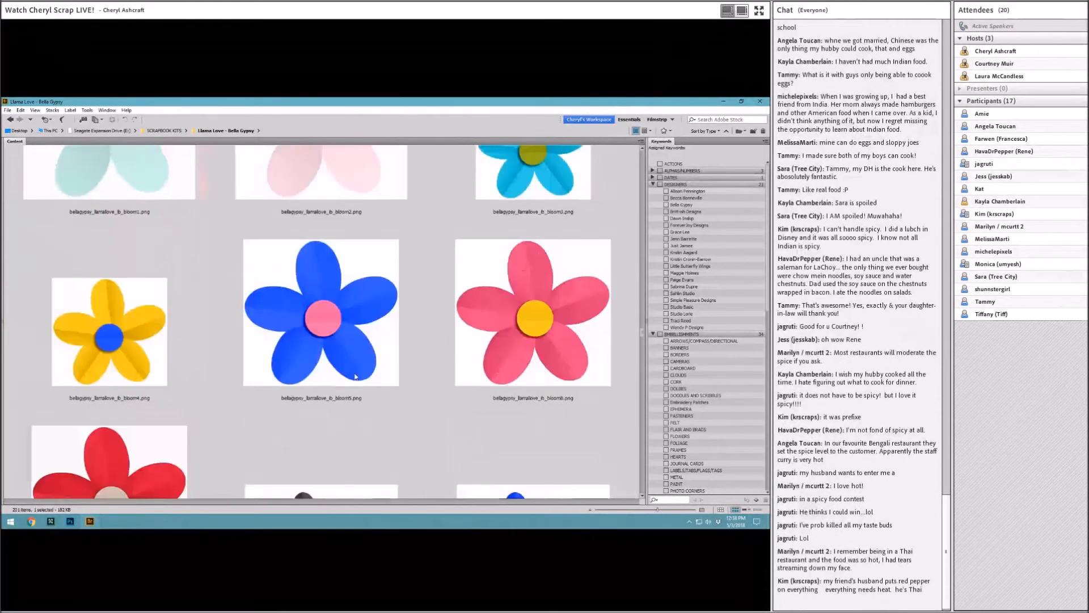
{"action": "left_click", "coordinate": [71, 521]}
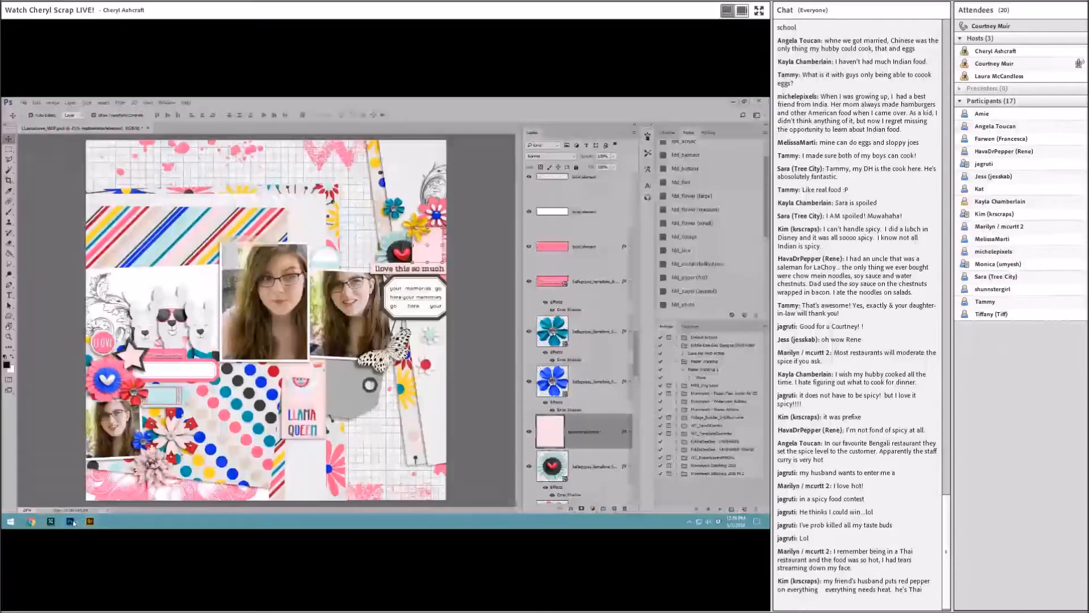
{"action": "left_click", "coordinate": [463, 213]}
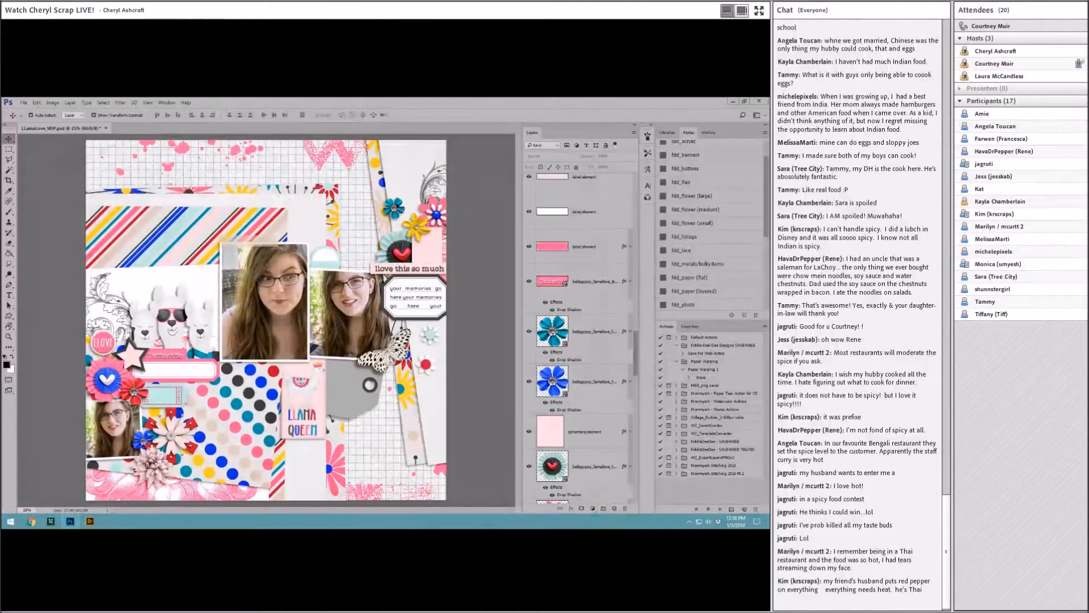
{"action": "left_click", "coordinate": [170, 451]}
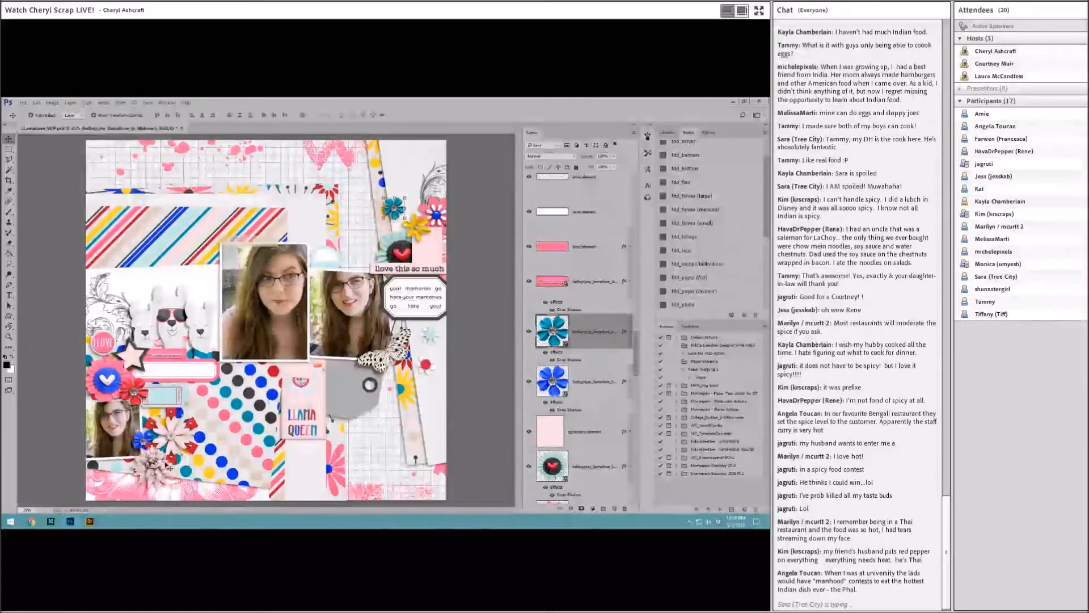
Place the blue flower with green leaves from Bridge over the small red template flower beside the butterfly.
{"action": "left_click", "coordinate": [427, 367]}
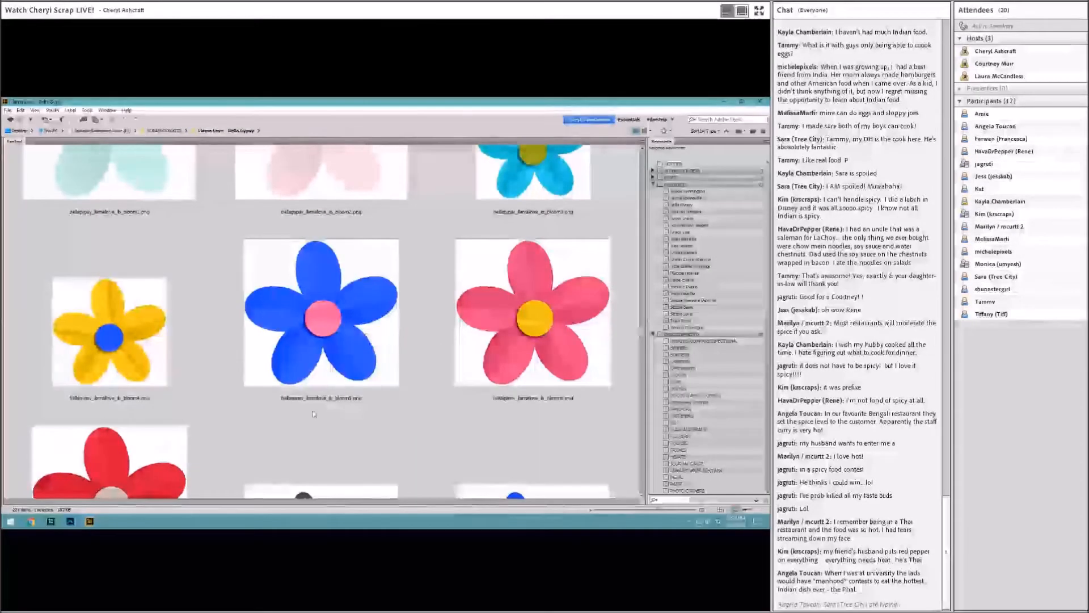
{"action": "scroll", "coordinate": [314, 413], "scroll_direction": "down", "scroll_amount": 1}
{"action": "left_click", "coordinate": [150, 357]}
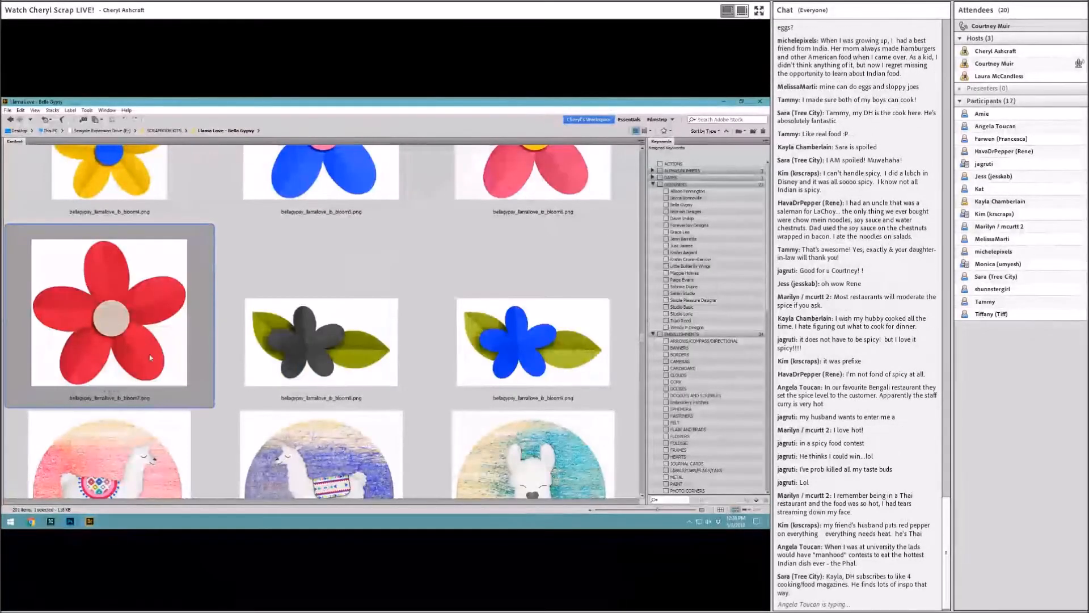
{"action": "left_click_drag", "start_coordinate": [470, 363], "coordinate": [283, 334]}
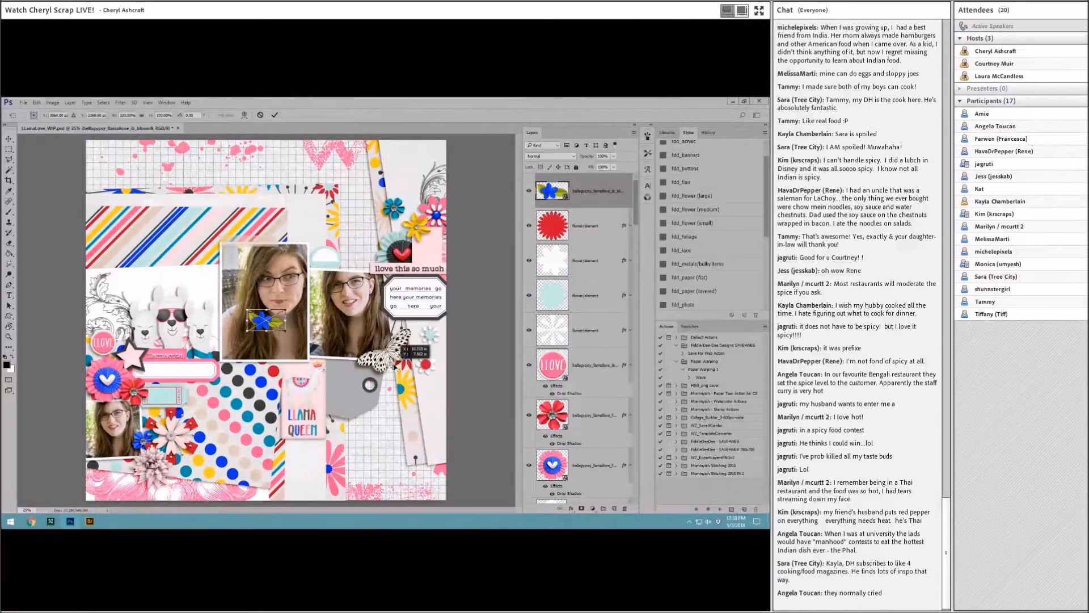
{"action": "left_click_drag", "start_coordinate": [266, 322], "coordinate": [475, 376]}
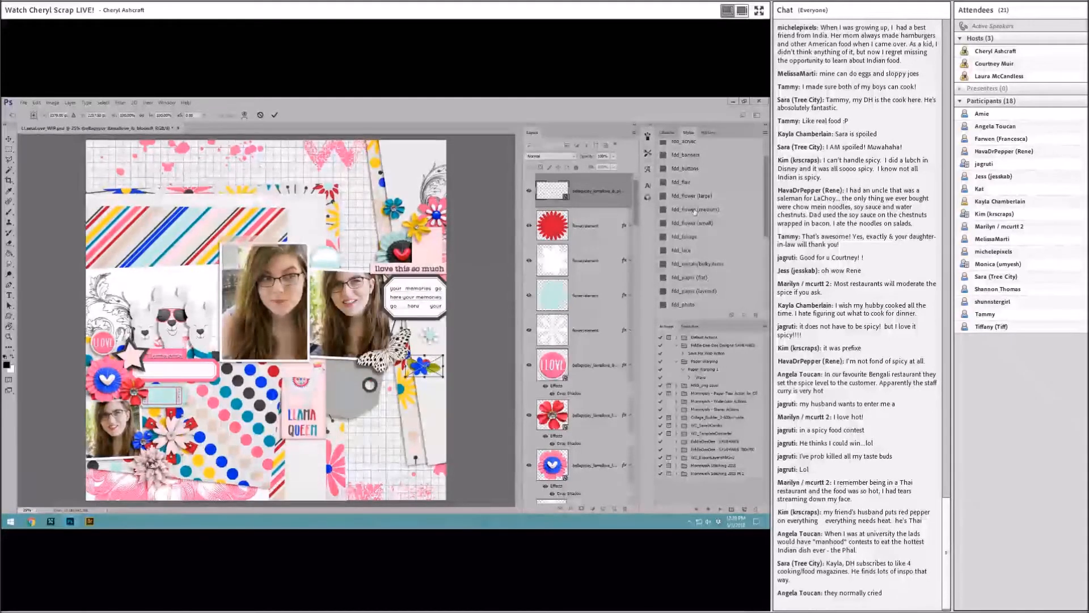
{"action": "left_click", "coordinate": [275, 114]}
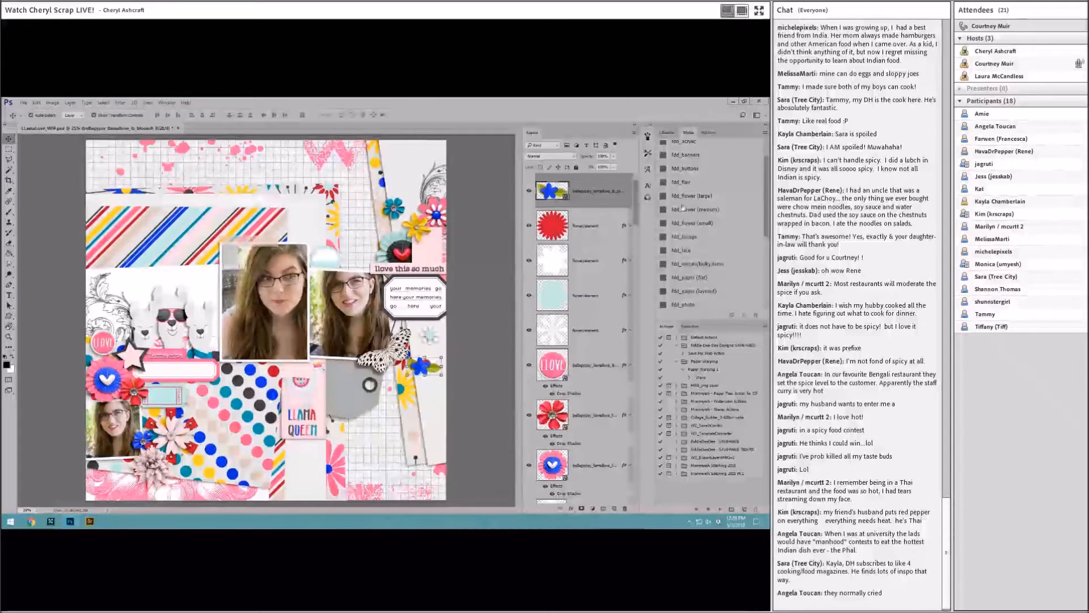
Rotate the blue leafed flower with a drop shadow style on it, and delete the two template flower layers directly beneath it.
{"action": "key", "text": "ctrl+t"}
{"action": "left_click_drag", "start_coordinate": [444, 356], "coordinate": [441, 351]}
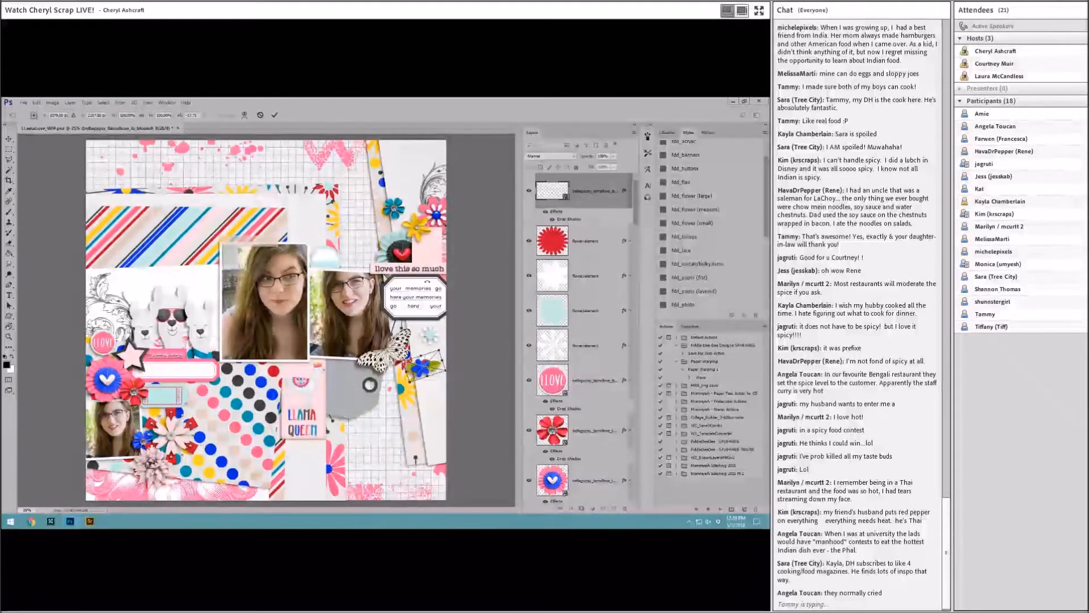
{"action": "left_click", "coordinate": [274, 114]}
{"action": "right_click", "coordinate": [592, 193]}
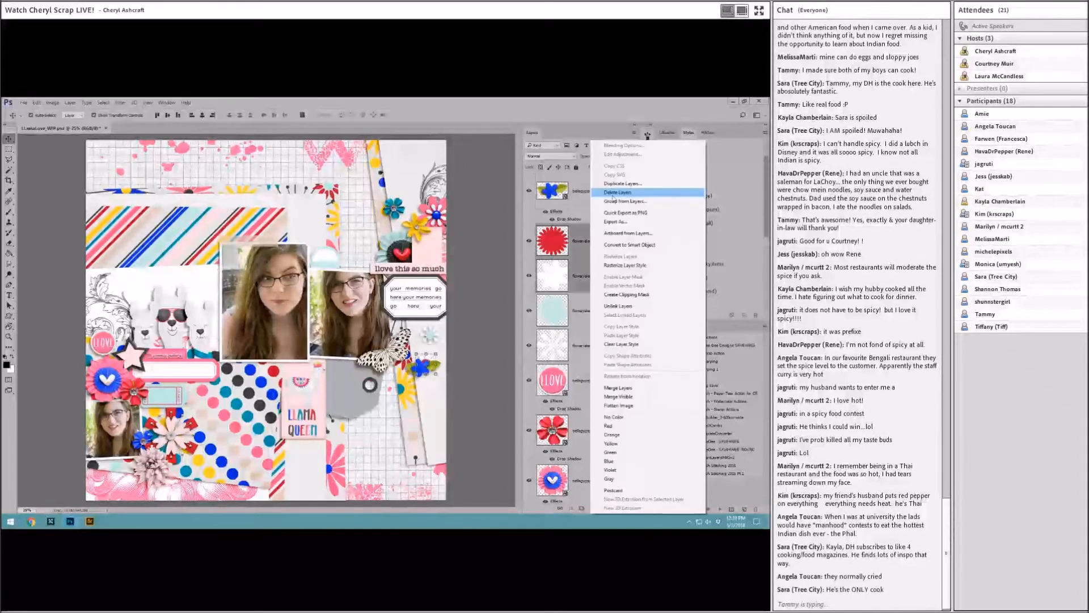
{"action": "left_click", "coordinate": [613, 194]}
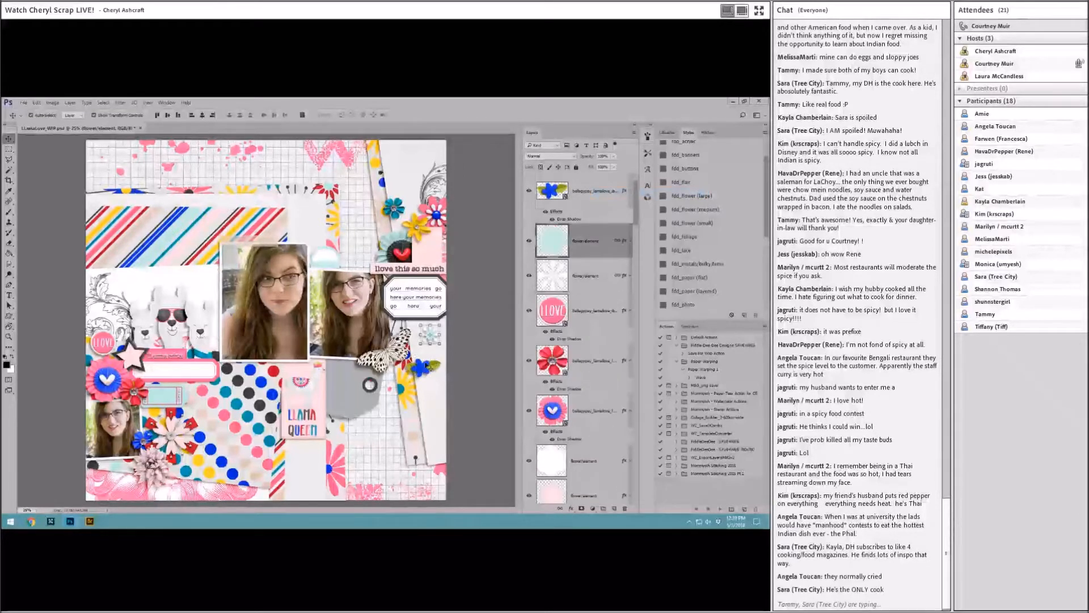
Place the light blue yellow-centered flower from Bridge in the upper cluster, moving the teal gem-centered flower onto the mint template flower below the label.
{"action": "key", "text": "alt+Tab"}
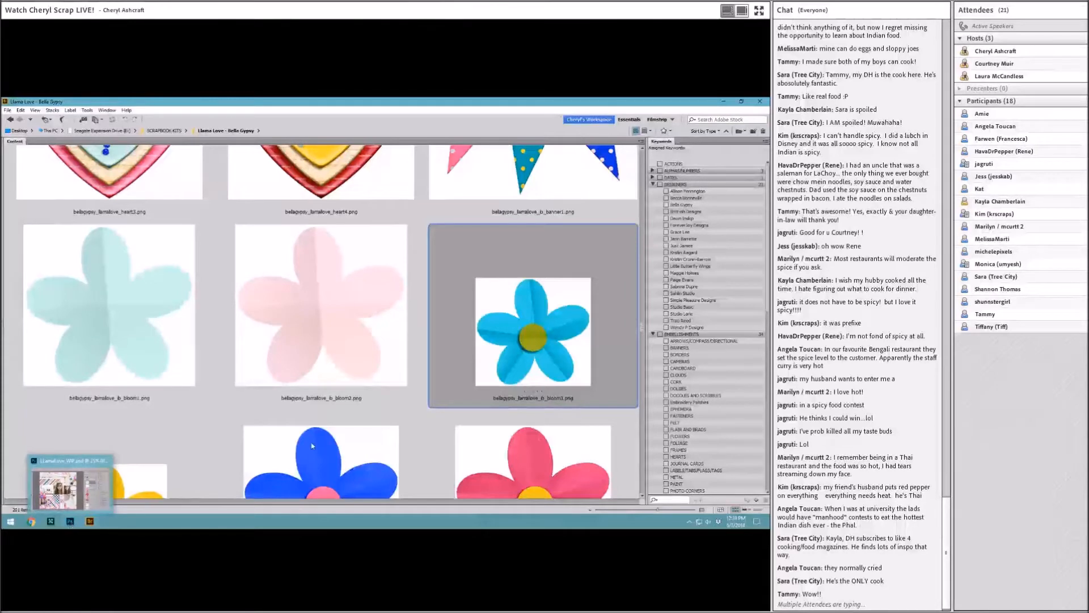
{"action": "left_click_drag", "start_coordinate": [462, 381], "coordinate": [266, 321]}
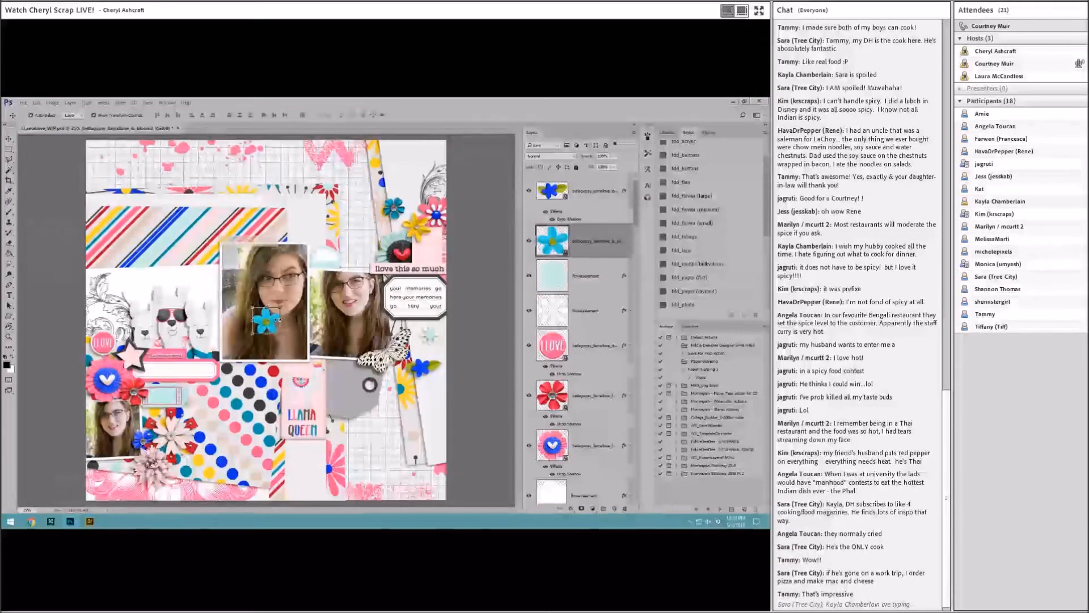
{"action": "key", "text": "Return"}
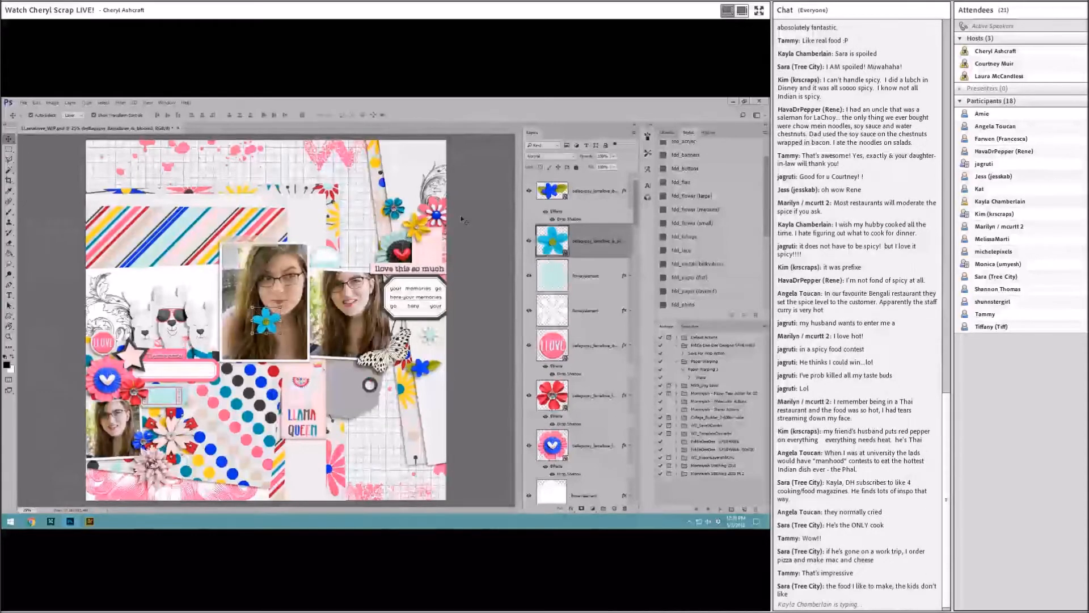
{"action": "left_click_drag", "start_coordinate": [273, 321], "coordinate": [435, 331]}
{"action": "left_click_drag", "start_coordinate": [371, 196], "coordinate": [411, 195]}
{"action": "left_click", "coordinate": [697, 225]}
{"action": "left_click", "coordinate": [275, 114]}
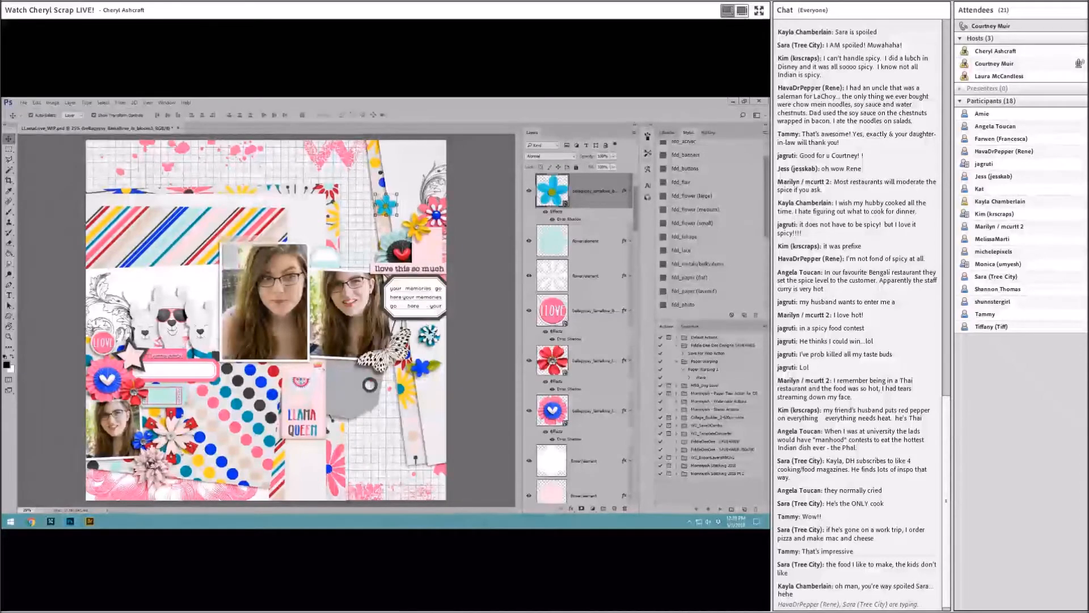
Delete the mint and white template flower layers beneath the teal gem-centered flower below the label.
{"action": "left_click", "coordinate": [429, 333]}
{"action": "left_click", "coordinate": [586, 276], "text": "shift"}
{"action": "right_click", "coordinate": [586, 275]}
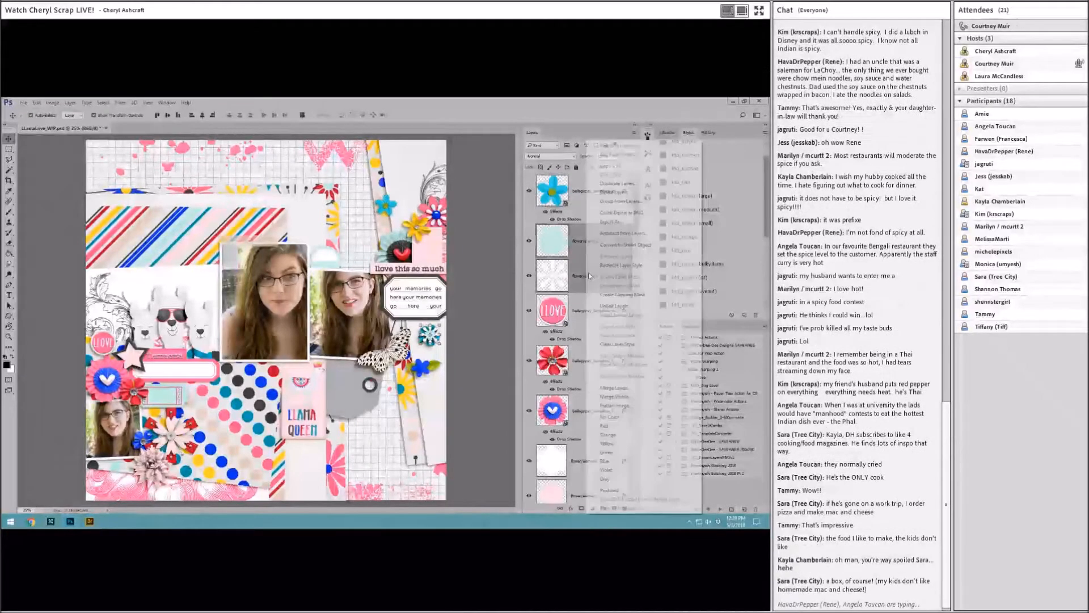
{"action": "left_click", "coordinate": [625, 194]}
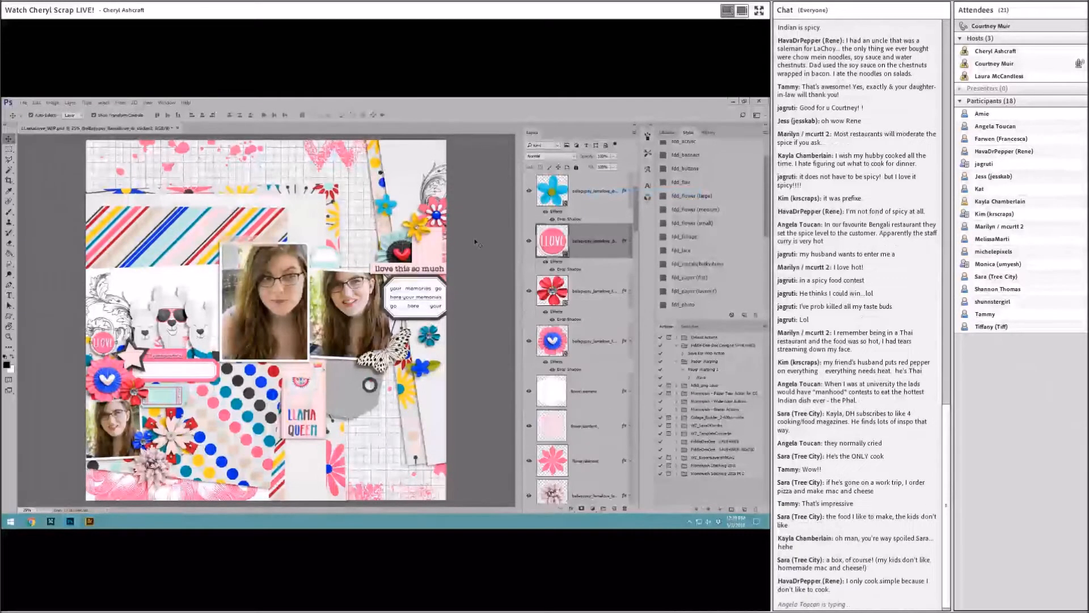
Browse the kit's wood circles, hearts and labels in Bridge, and check the page's remaining template label and grey tag in Photoshop.
{"action": "left_click", "coordinate": [89, 521]}
{"action": "scroll", "coordinate": [376, 395], "scroll_direction": "down", "scroll_amount": 5}
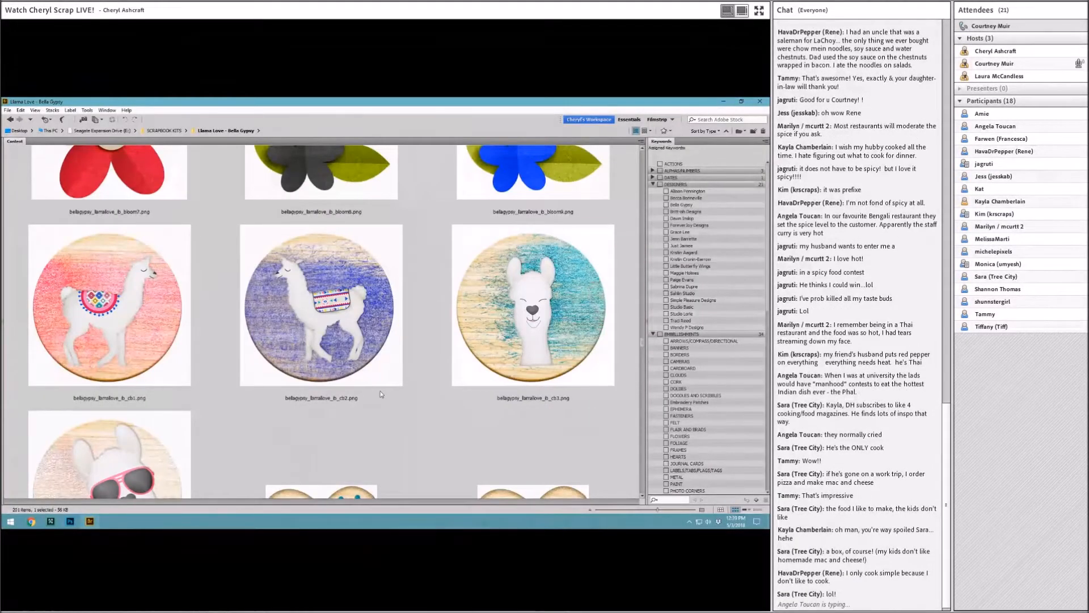
{"action": "left_click", "coordinate": [512, 357]}
{"action": "scroll", "coordinate": [364, 404], "scroll_direction": "down", "scroll_amount": 3}
{"action": "scroll", "coordinate": [364, 405], "scroll_direction": "down", "scroll_amount": 3}
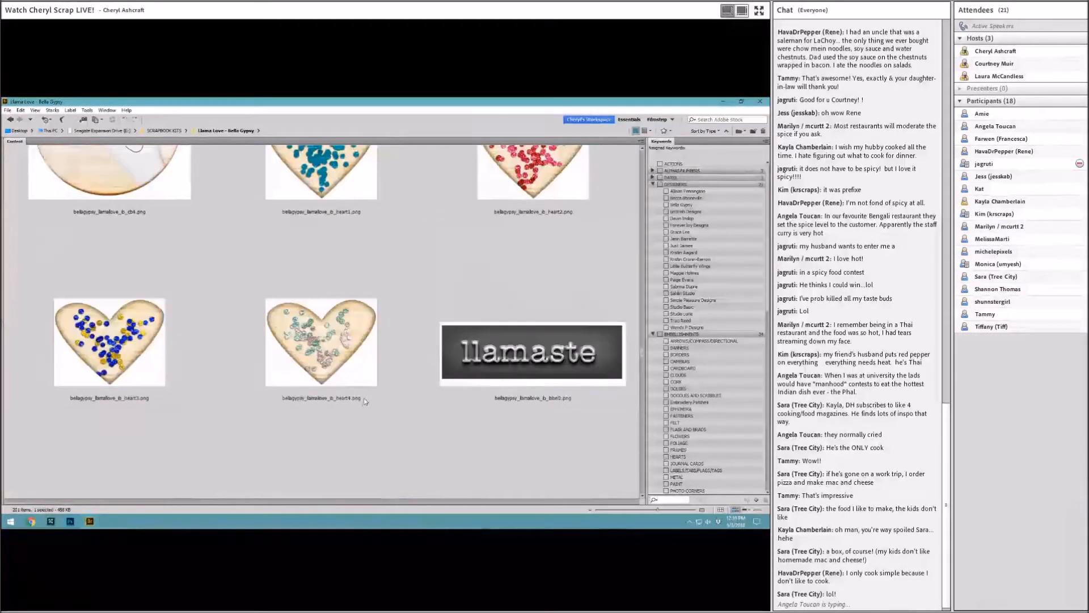
{"action": "left_click", "coordinate": [71, 522]}
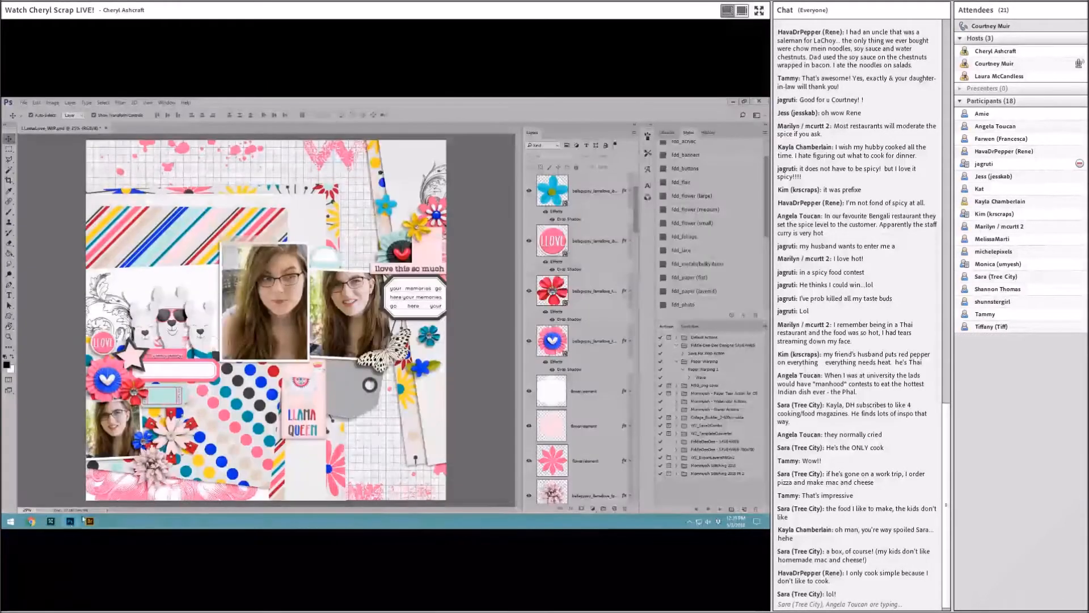
{"action": "left_click_drag", "start_coordinate": [198, 373], "coordinate": [201, 374]}
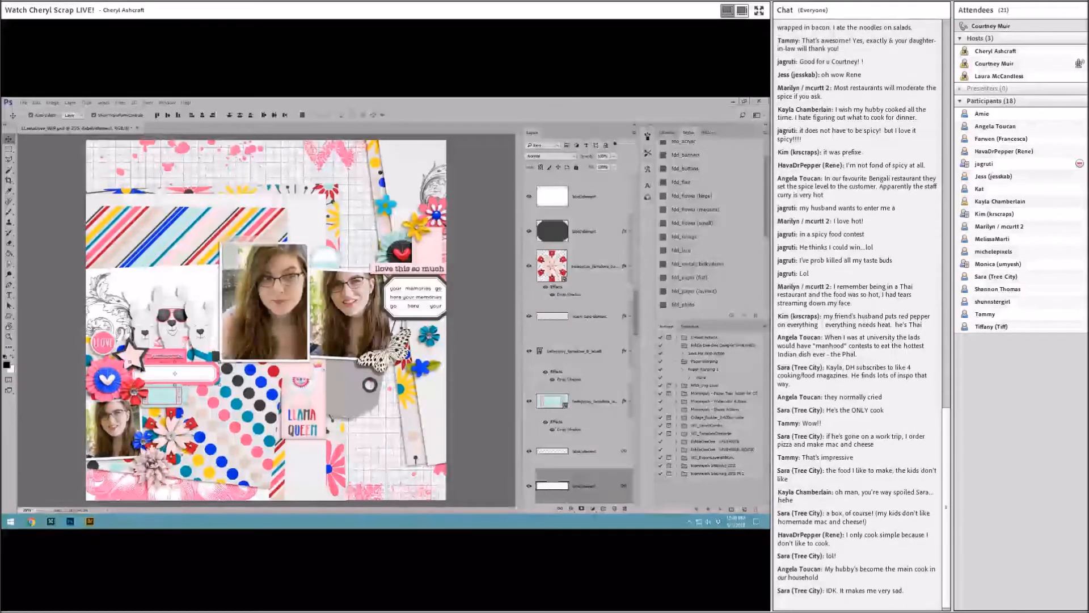
{"action": "left_click", "coordinate": [468, 284]}
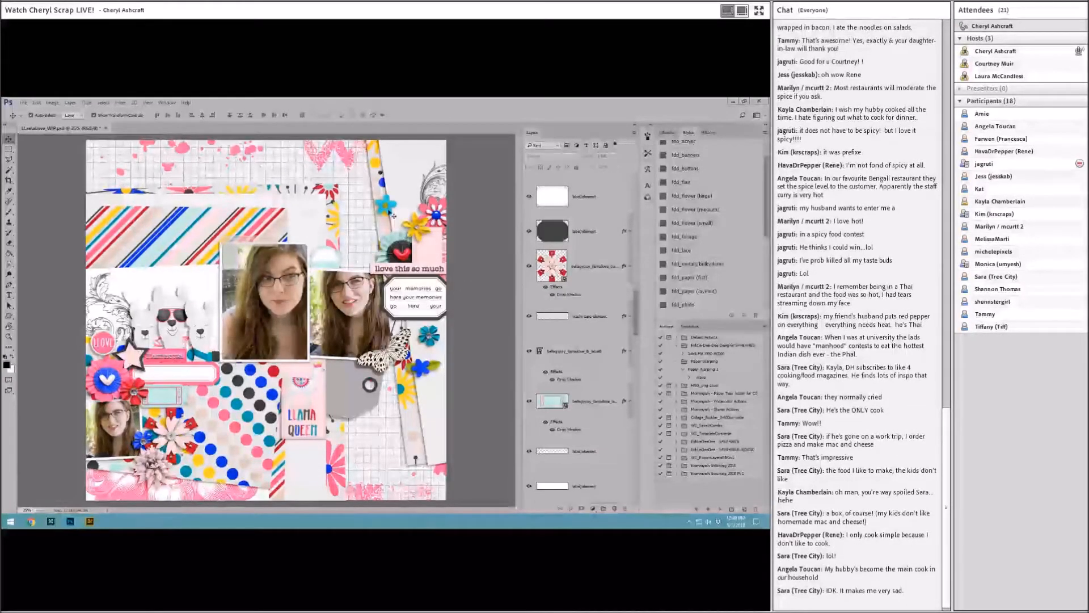
{"action": "left_click", "coordinate": [348, 391]}
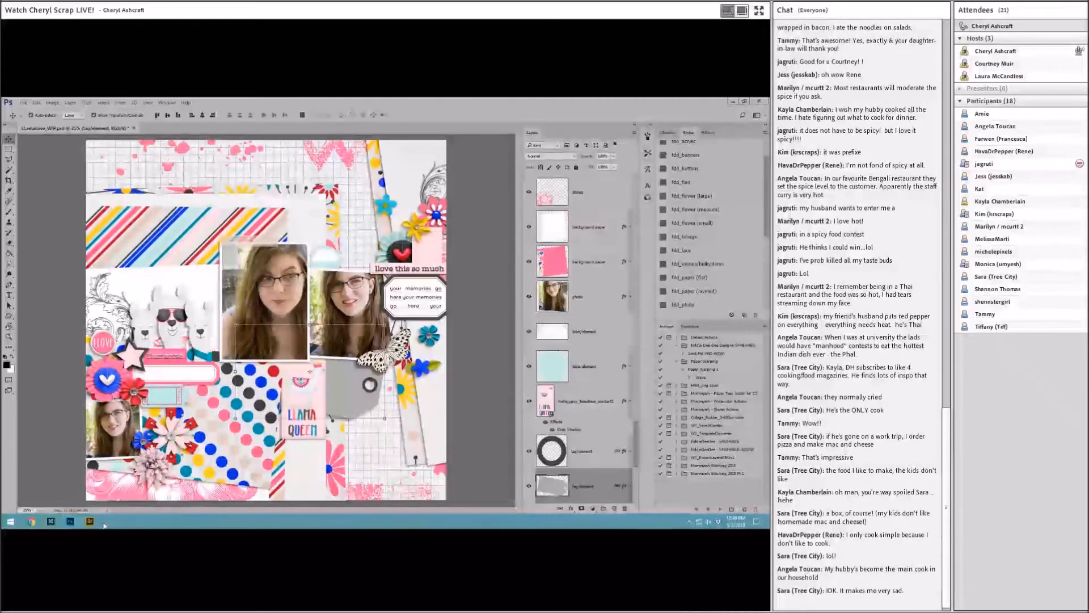
Browse the kit in Bridge through its labels, washi tape, tickets, ribbons, stars, wood pieces and word art.
{"action": "left_click", "coordinate": [91, 521]}
{"action": "scroll", "coordinate": [191, 475], "scroll_direction": "down", "scroll_amount": 5}
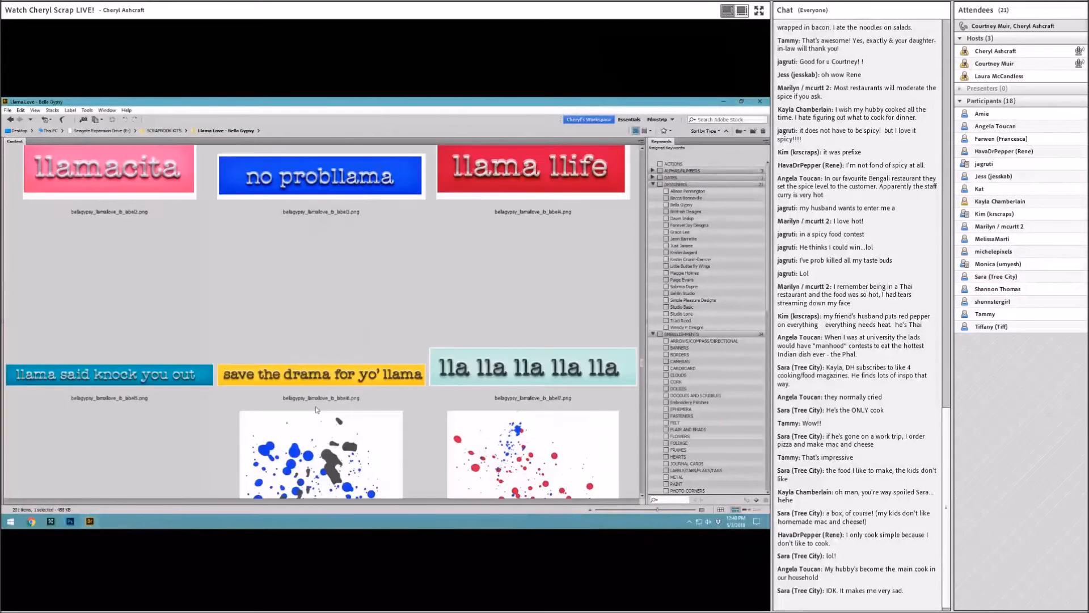
{"action": "scroll", "coordinate": [317, 410], "scroll_direction": "down", "scroll_amount": 6}
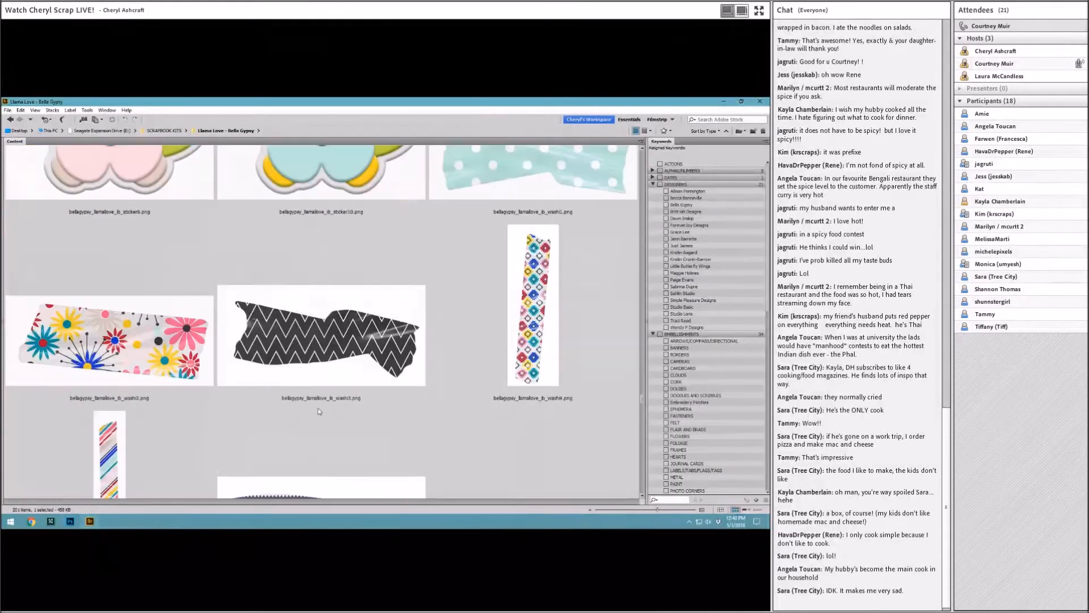
{"action": "scroll", "coordinate": [319, 411], "scroll_direction": "down", "scroll_amount": 6}
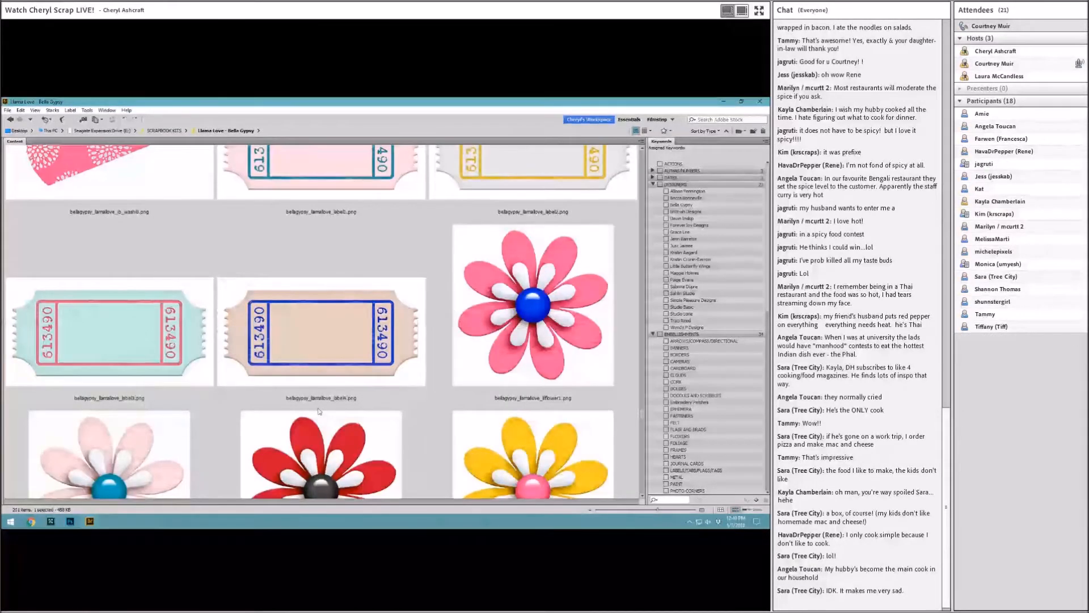
{"action": "scroll", "coordinate": [318, 412], "scroll_direction": "down", "scroll_amount": 2}
{"action": "scroll", "coordinate": [318, 412], "scroll_direction": "up", "scroll_amount": 2}
{"action": "scroll", "coordinate": [319, 412], "scroll_direction": "down", "scroll_amount": 2}
{"action": "scroll", "coordinate": [318, 412], "scroll_direction": "down", "scroll_amount": 4}
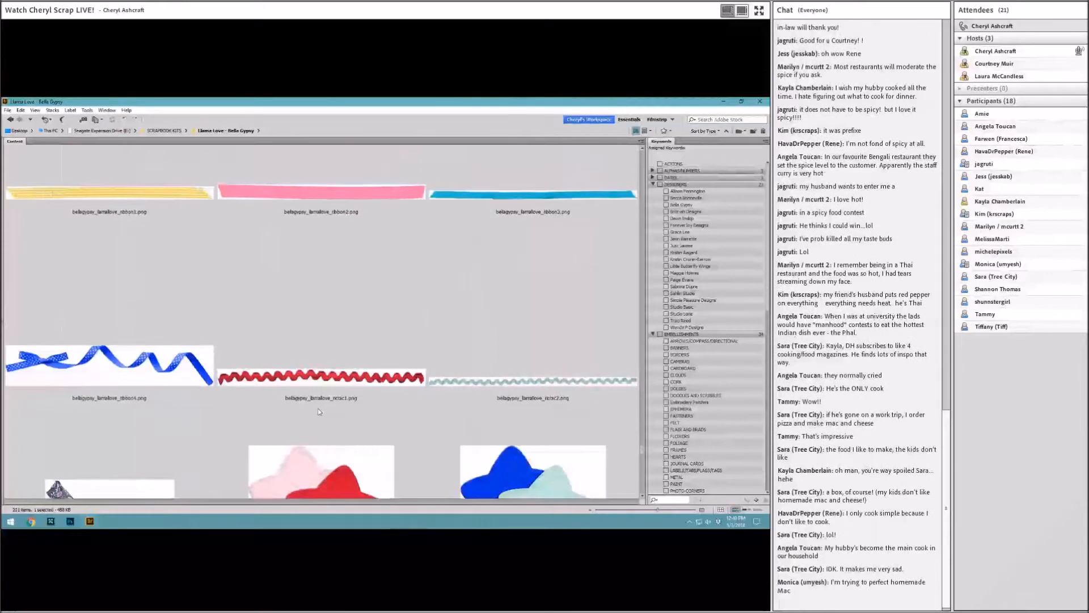
{"action": "scroll", "coordinate": [318, 412], "scroll_direction": "down", "scroll_amount": 6}
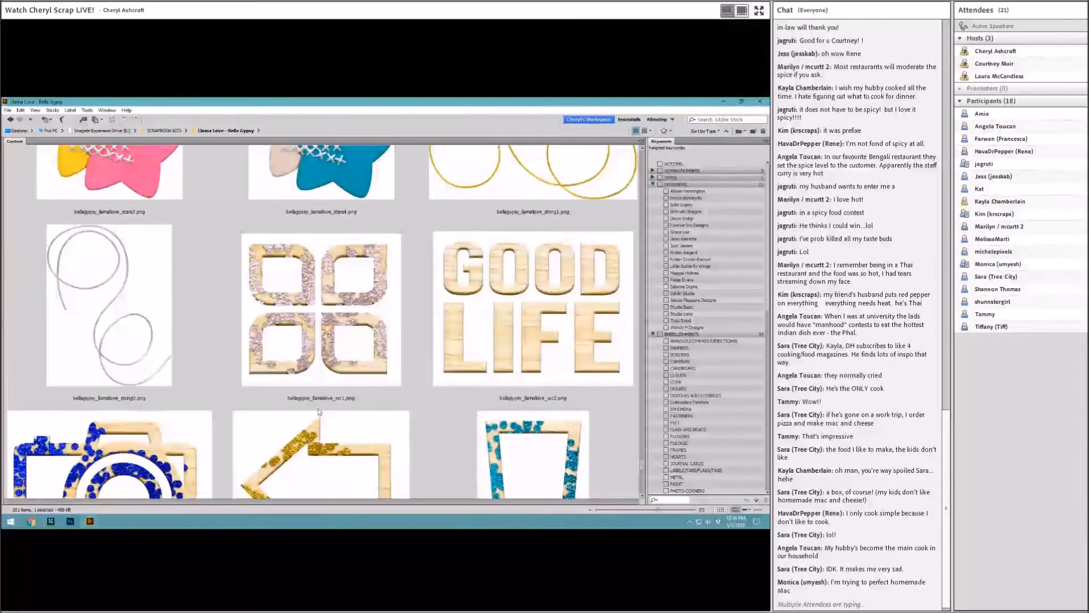
{"action": "scroll", "coordinate": [318, 412], "scroll_direction": "down", "scroll_amount": 4}
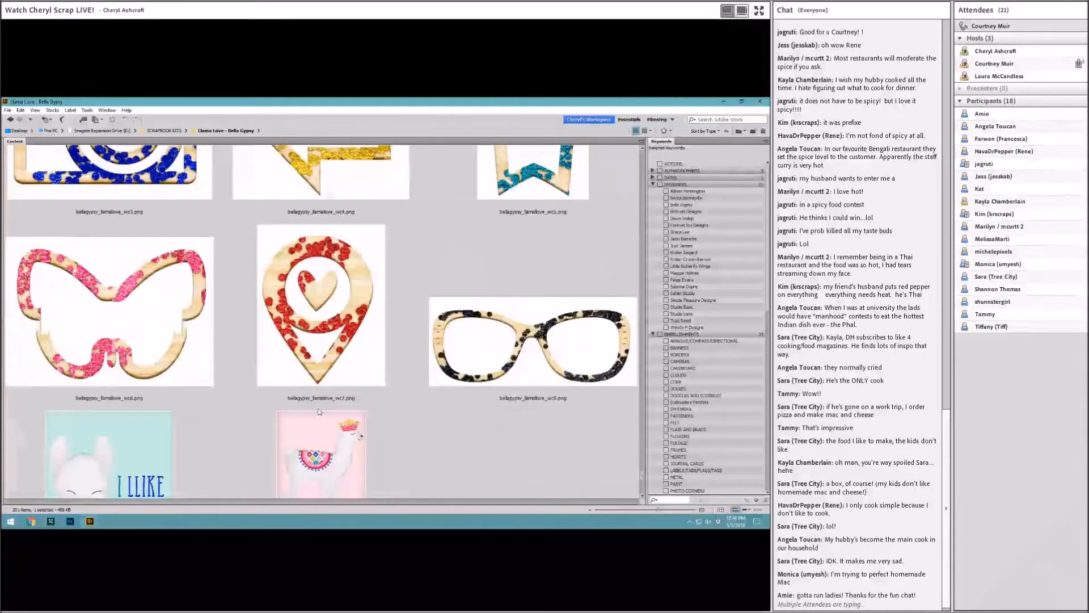
{"action": "scroll", "coordinate": [319, 412], "scroll_direction": "down", "scroll_amount": 3}
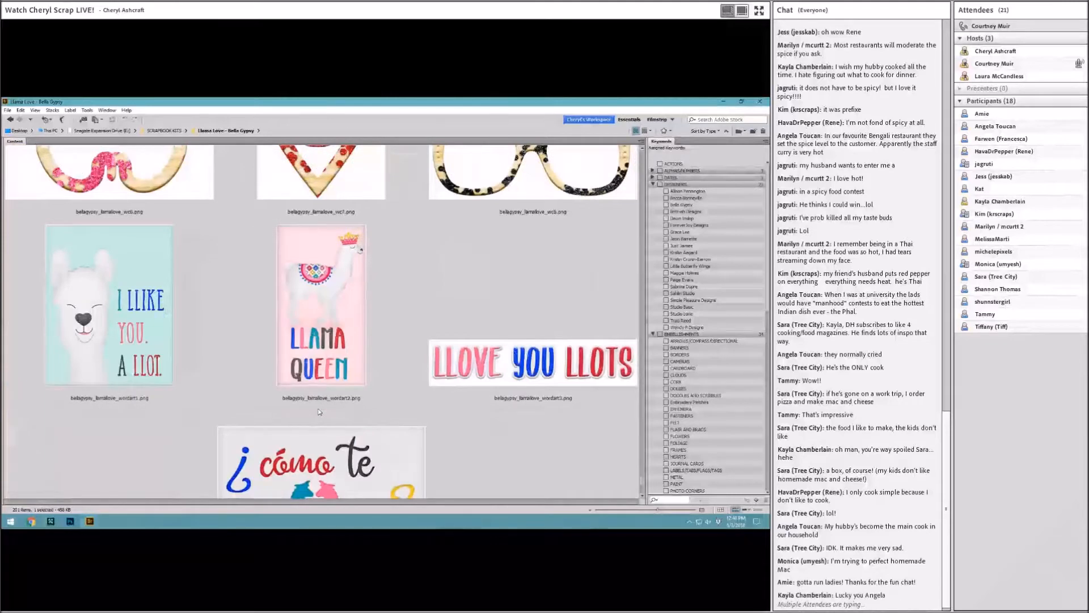
{"action": "scroll", "coordinate": [319, 412], "scroll_direction": "up", "scroll_amount": 3}
{"action": "scroll", "coordinate": [319, 411], "scroll_direction": "down", "scroll_amount": 3}
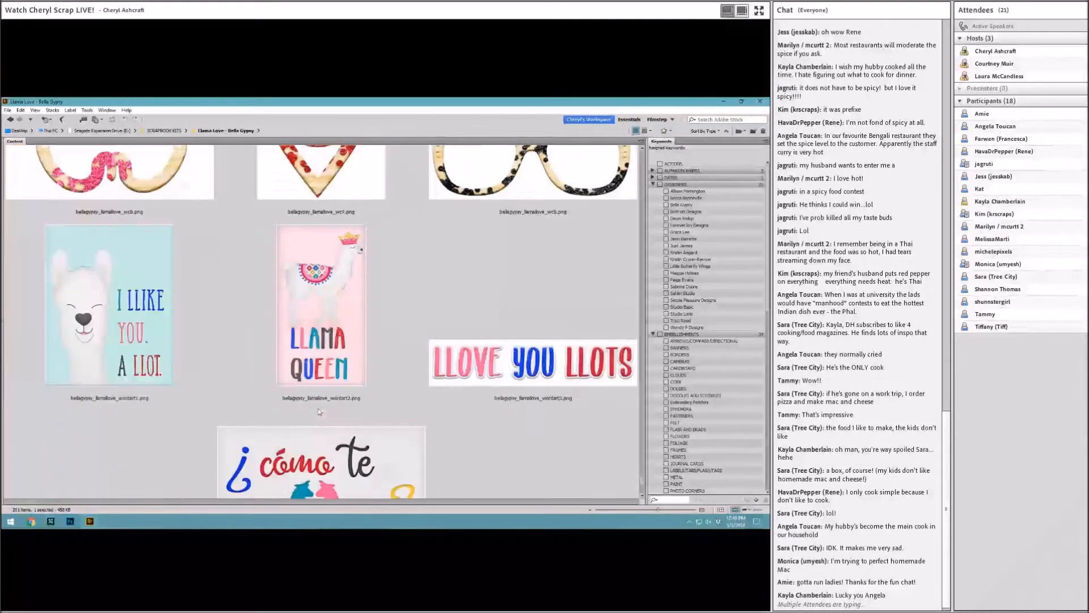
Place the "I llike you. a llot." word art card from Bridge directly above the pink template card's layer and shrink it.
{"action": "left_click", "coordinate": [130, 334]}
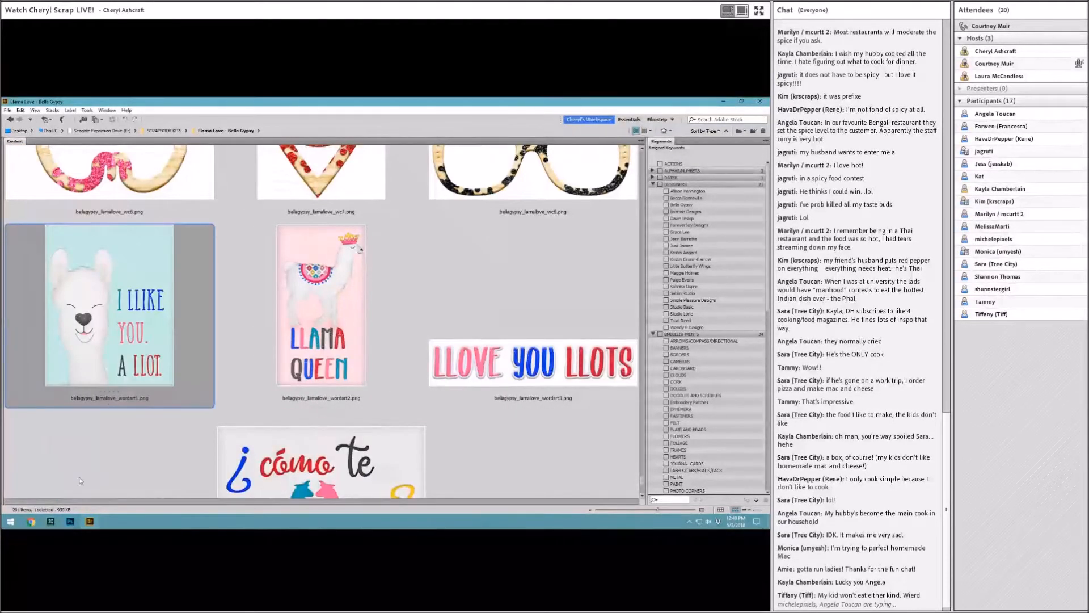
{"action": "left_click", "coordinate": [70, 520]}
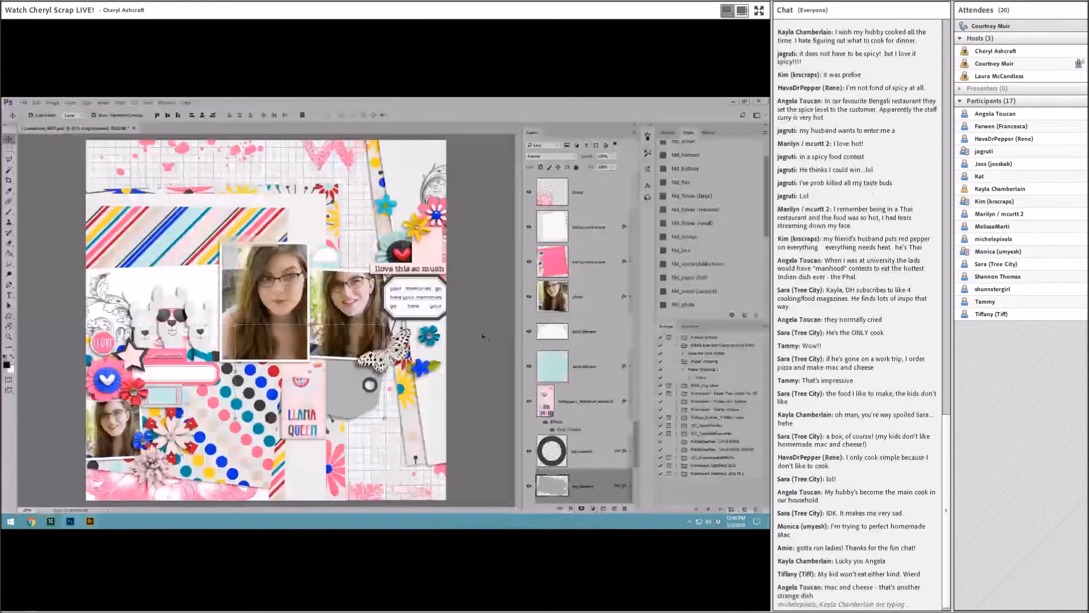
{"action": "left_click", "coordinate": [427, 245]}
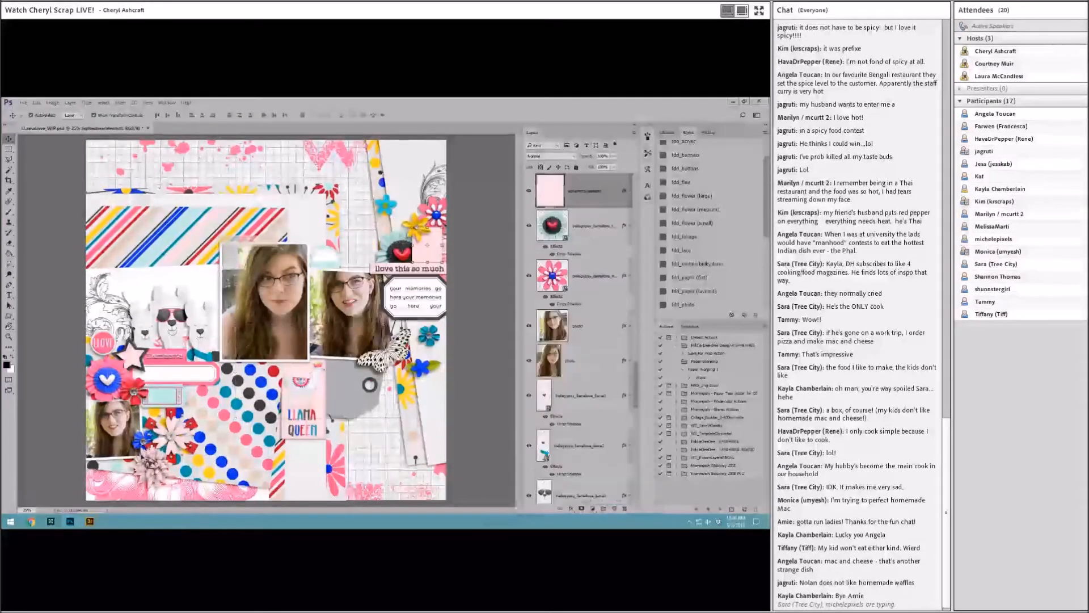
{"action": "left_click", "coordinate": [89, 520]}
{"action": "left_click_drag", "start_coordinate": [107, 348], "coordinate": [373, 366]}
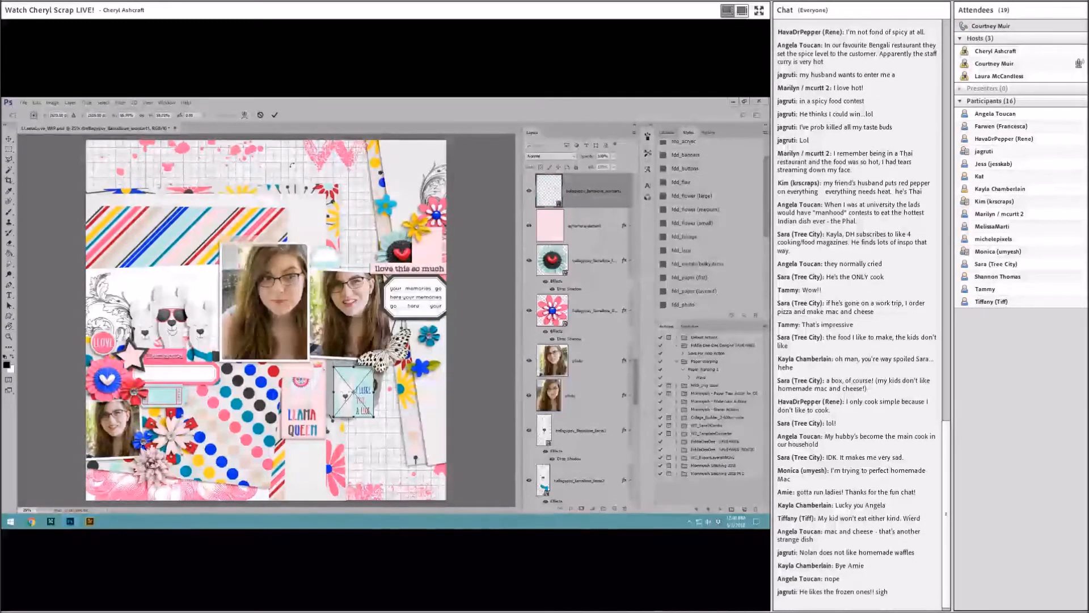
{"action": "key", "text": "Return"}
Fit the word art card with a drop shadow style over the pink template card beside the heart flower, and delete that template card's layer.
{"action": "left_click", "coordinate": [708, 210]}
{"action": "left_click_drag", "start_coordinate": [360, 377], "coordinate": [438, 234]}
{"action": "key", "text": "ctrl+t"}
{"action": "left_click", "coordinate": [274, 115]}
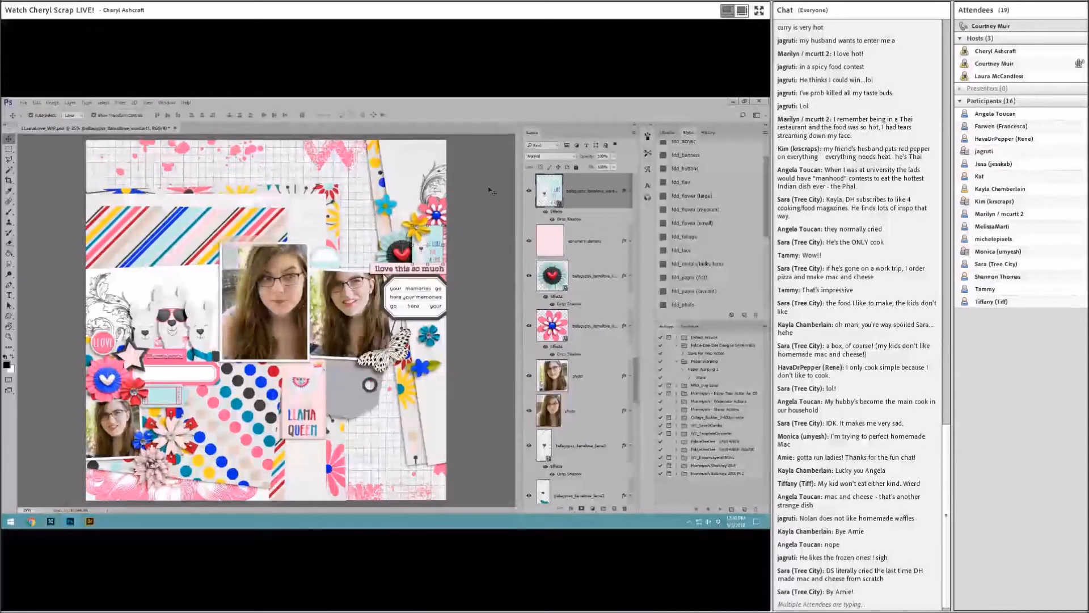
{"action": "right_click", "coordinate": [589, 240]}
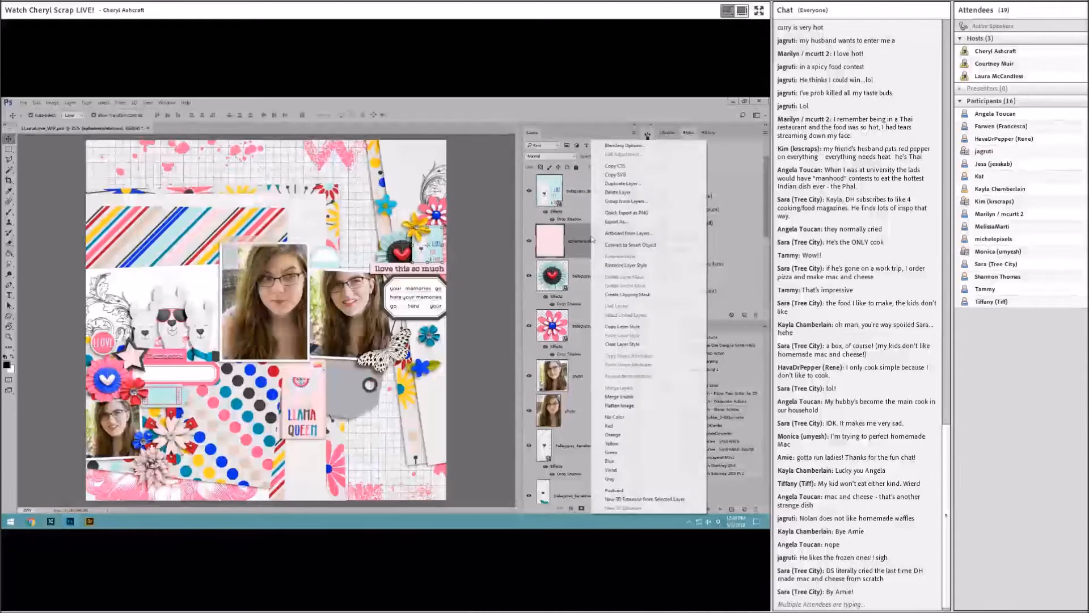
{"action": "left_click", "coordinate": [620, 192]}
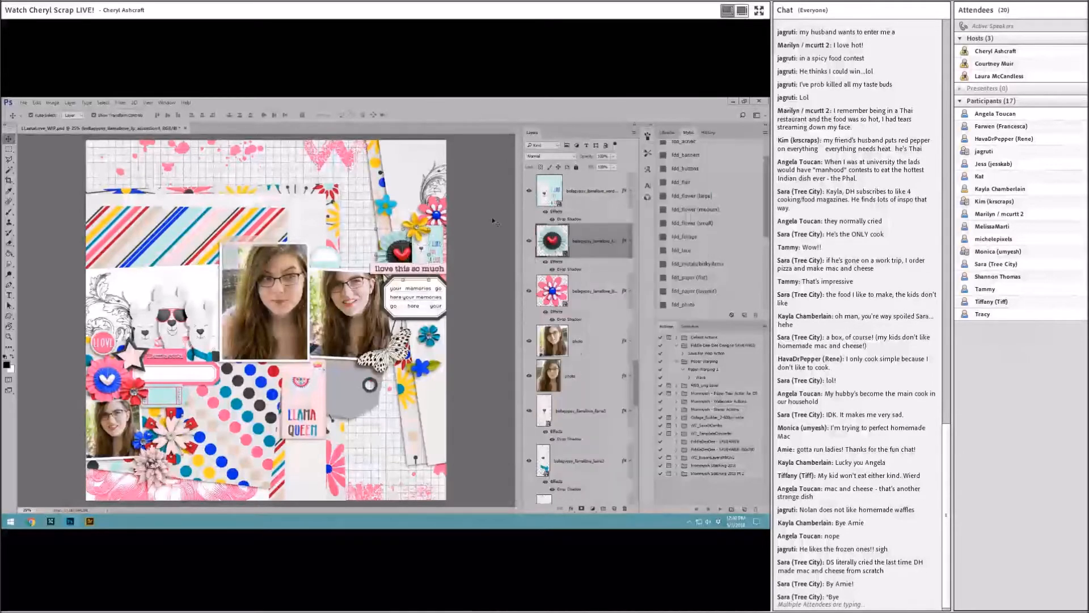
{"action": "left_click", "coordinate": [420, 220]}
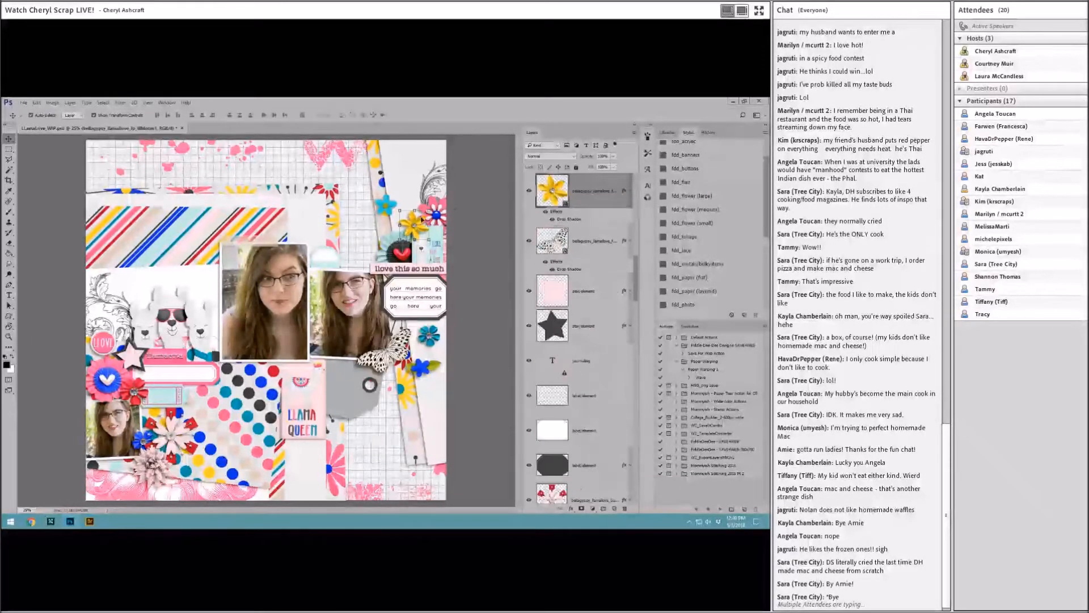
{"action": "left_click_drag", "start_coordinate": [440, 241], "coordinate": [440, 240]}
{"action": "left_click", "coordinate": [470, 253]}
{"action": "left_click", "coordinate": [344, 399]}
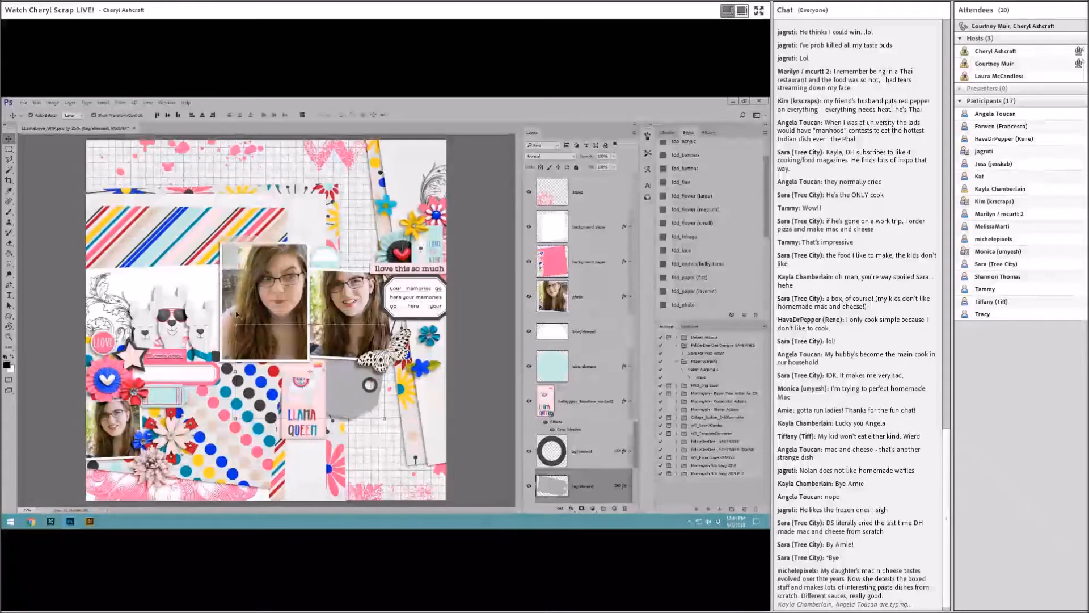
Place the white solid10 paper from Bridge over the white background paper behind the llamas, clip it to that layer and merge them.
{"action": "left_click", "coordinate": [197, 284]}
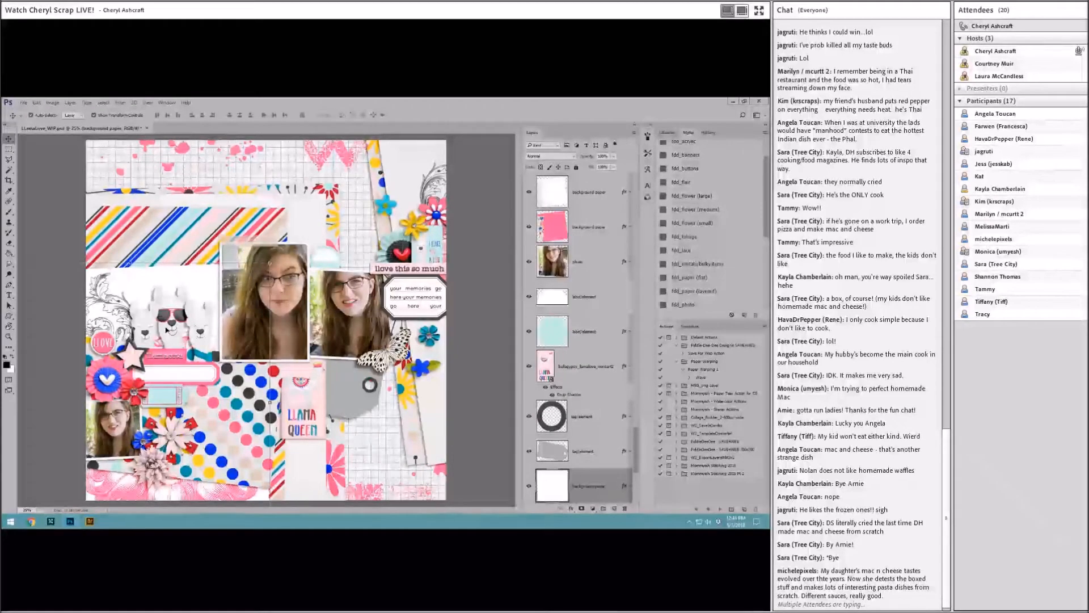
{"action": "key", "text": "alt+Tab"}
{"action": "scroll", "coordinate": [396, 390], "scroll_direction": "up", "scroll_amount": 10}
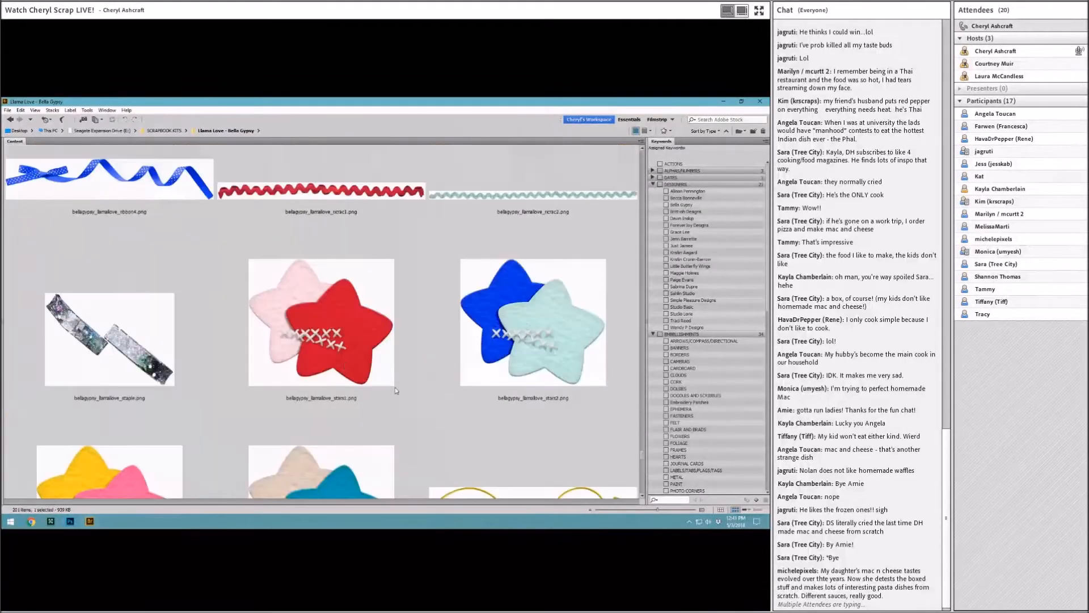
{"action": "scroll", "coordinate": [399, 386], "scroll_direction": "up", "scroll_amount": 5}
{"action": "scroll", "coordinate": [400, 380], "scroll_direction": "up", "scroll_amount": 5}
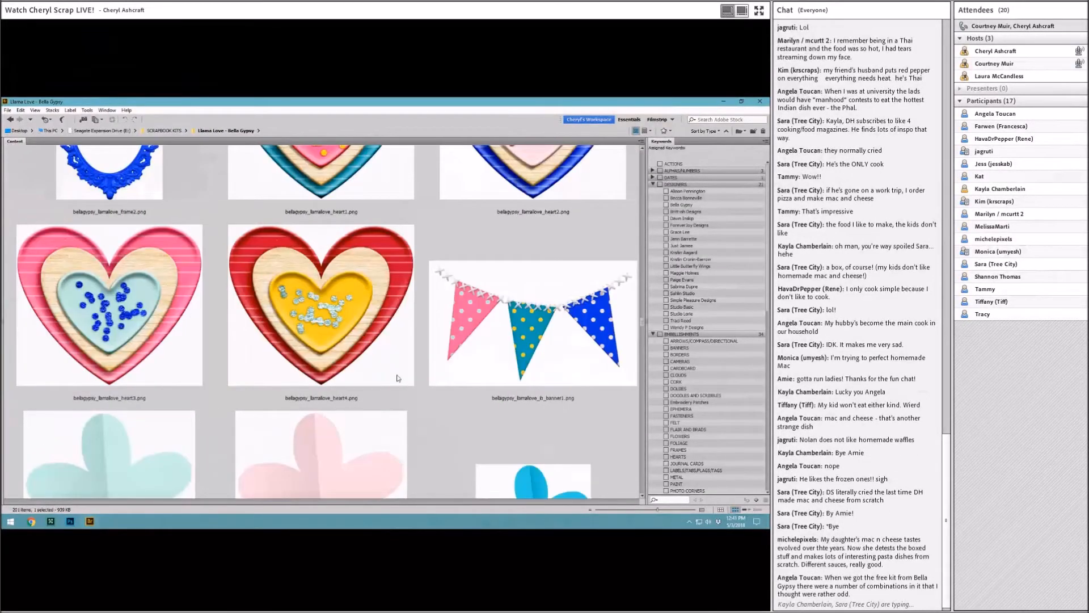
{"action": "scroll", "coordinate": [400, 369], "scroll_direction": "up", "scroll_amount": 15}
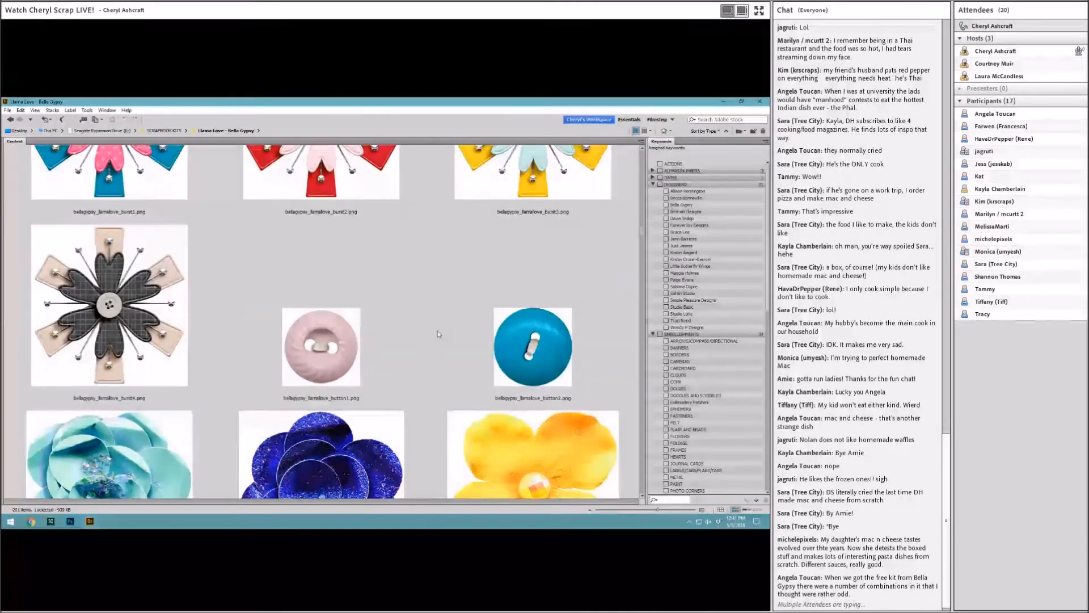
{"action": "scroll", "coordinate": [418, 300], "scroll_direction": "up", "scroll_amount": 5}
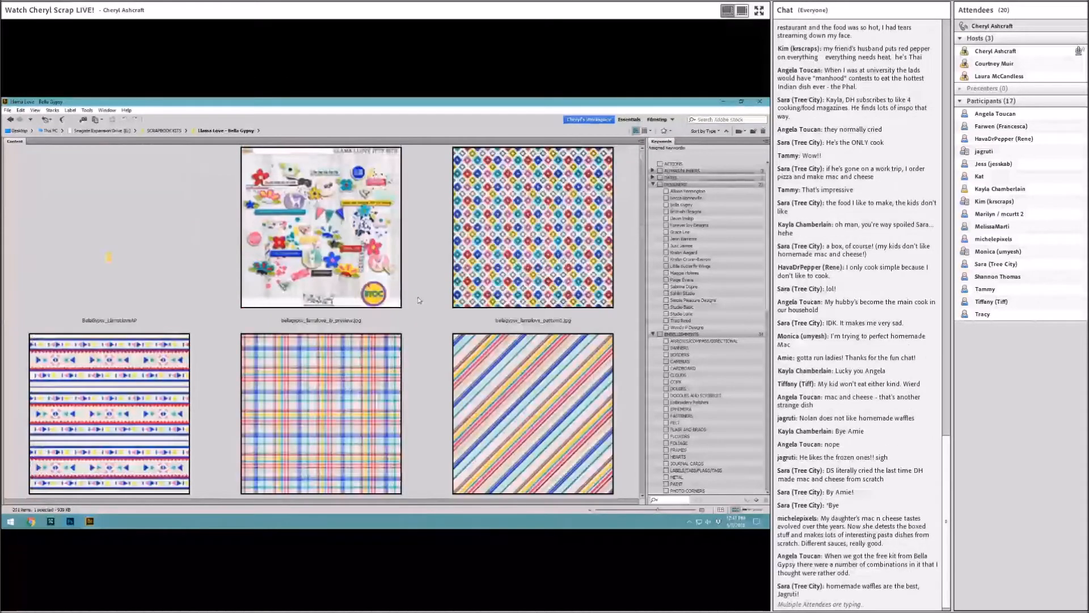
{"action": "scroll", "coordinate": [412, 309], "scroll_direction": "down", "scroll_amount": 3}
{"action": "scroll", "coordinate": [403, 326], "scroll_direction": "down", "scroll_amount": 3}
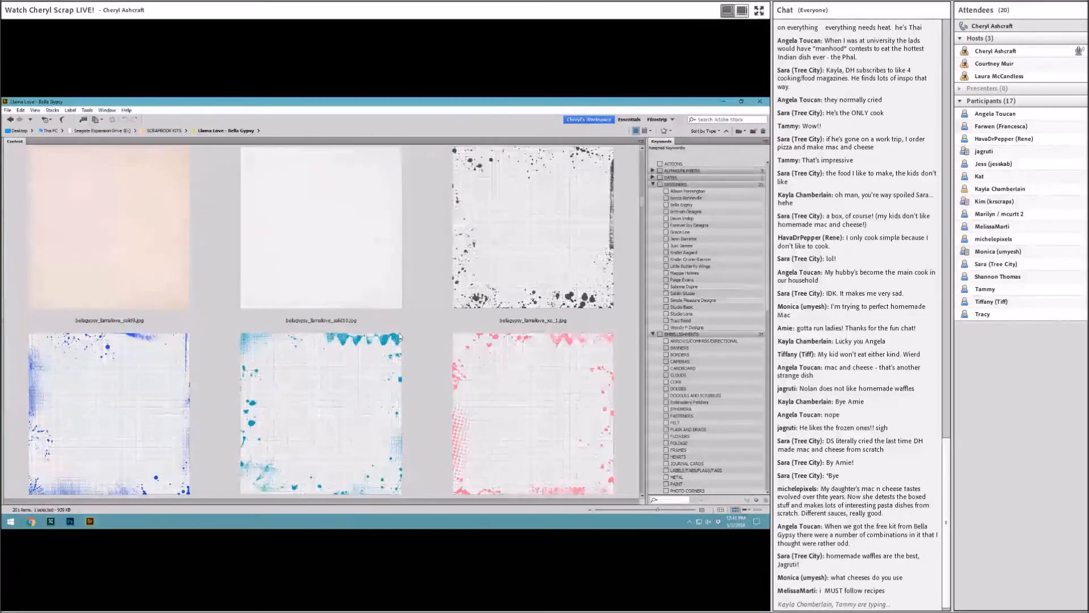
{"action": "scroll", "coordinate": [402, 336], "scroll_direction": "down", "scroll_amount": 3}
{"action": "scroll", "coordinate": [303, 295], "scroll_direction": "up", "scroll_amount": 5}
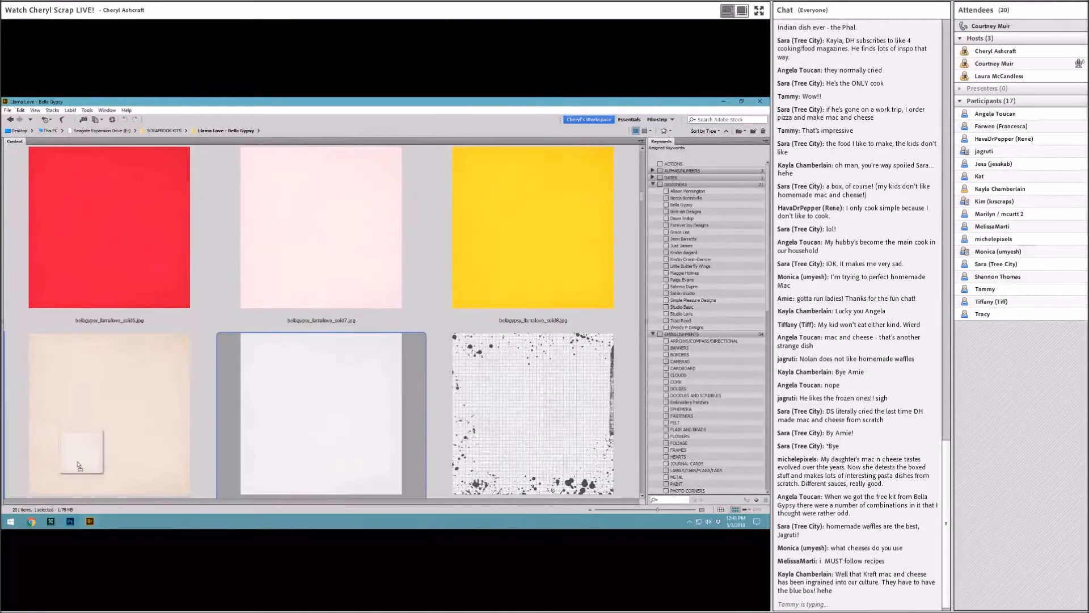
{"action": "left_click", "coordinate": [70, 520]}
{"action": "left_click_drag", "start_coordinate": [72, 524], "coordinate": [205, 416]}
{"action": "key", "text": "ctrl+alt+g"}
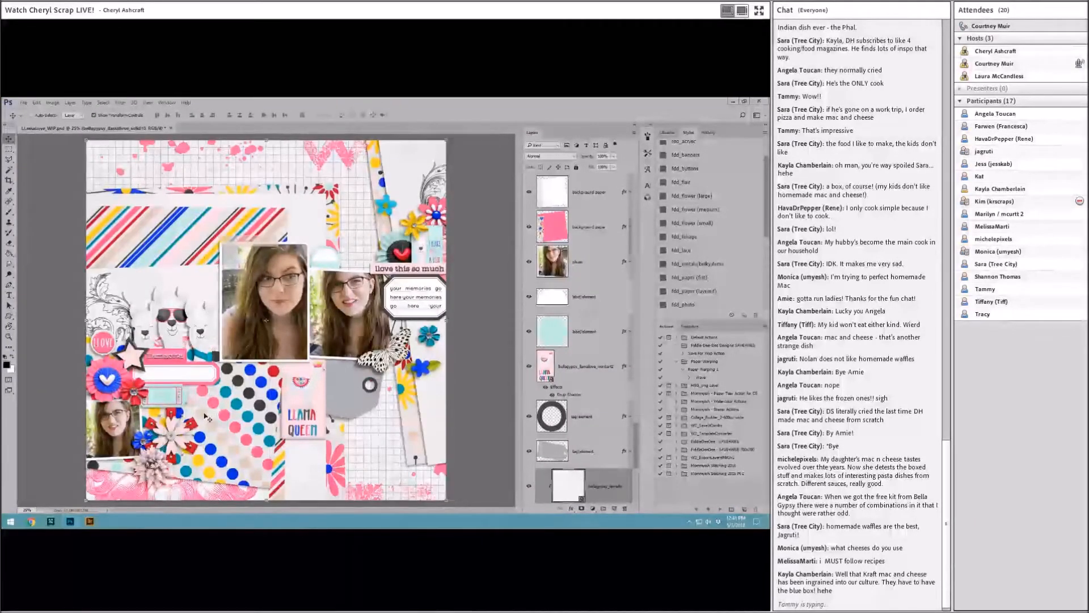
{"action": "key", "text": "ctrl+e"}
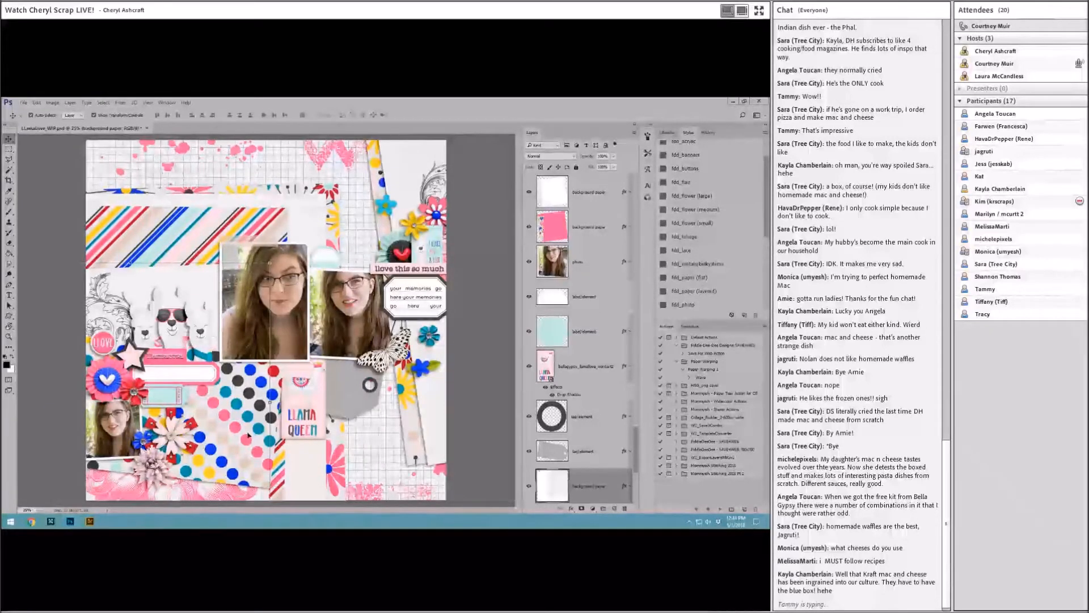
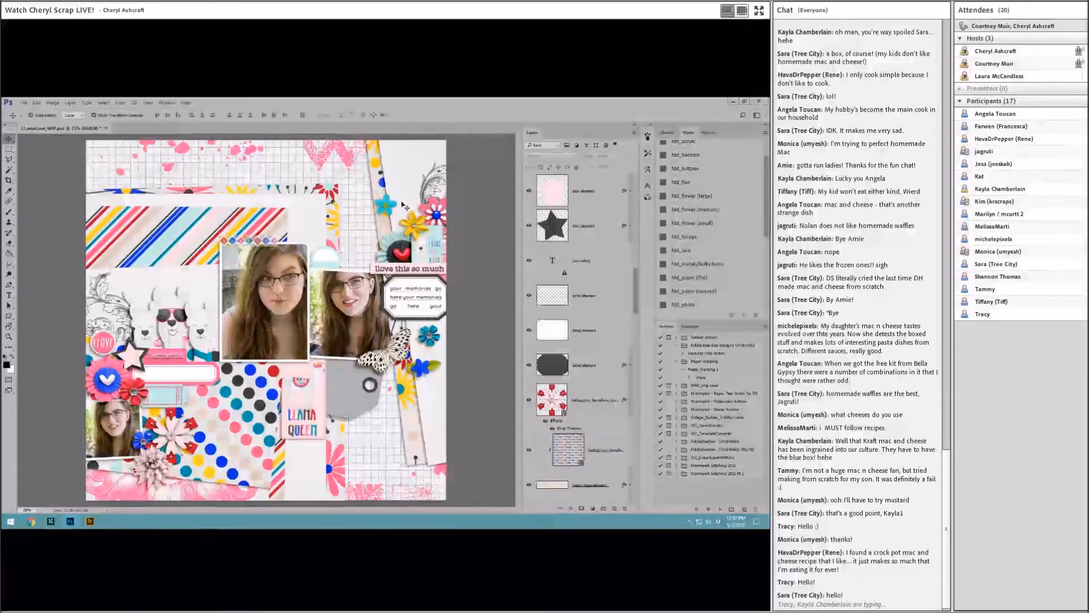
Place the leafy foliage3 vine from Bridge directly above the small star's pink layer and apply the foliage drop shadow style.
{"action": "left_click", "coordinate": [359, 374]}
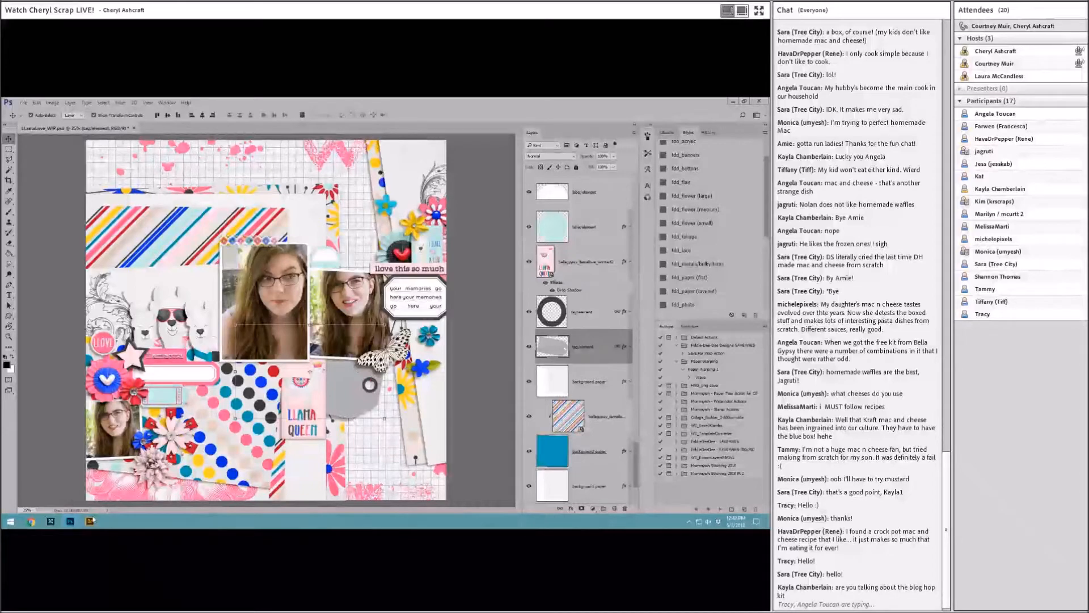
{"action": "mouse_move", "coordinate": [89, 520]}
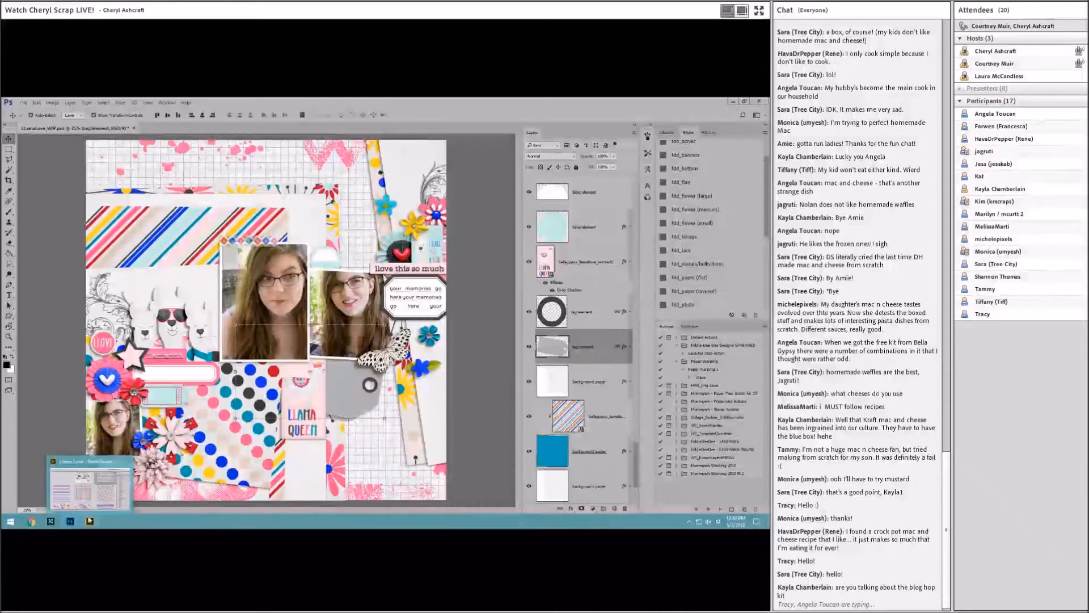
{"action": "left_click", "coordinate": [175, 374]}
{"action": "left_click", "coordinate": [135, 355]}
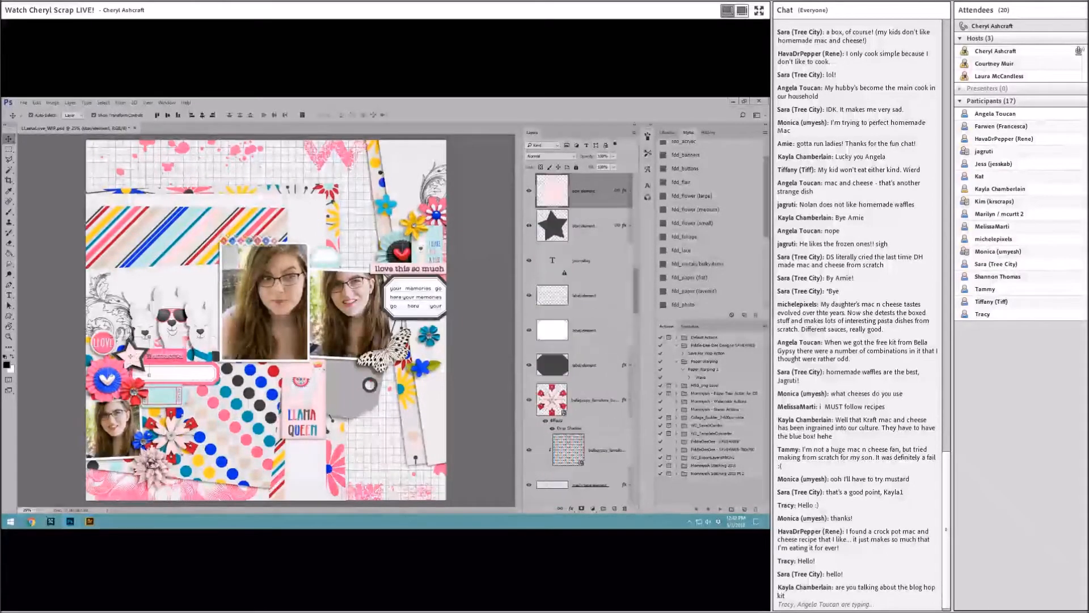
{"action": "left_click", "coordinate": [91, 521]}
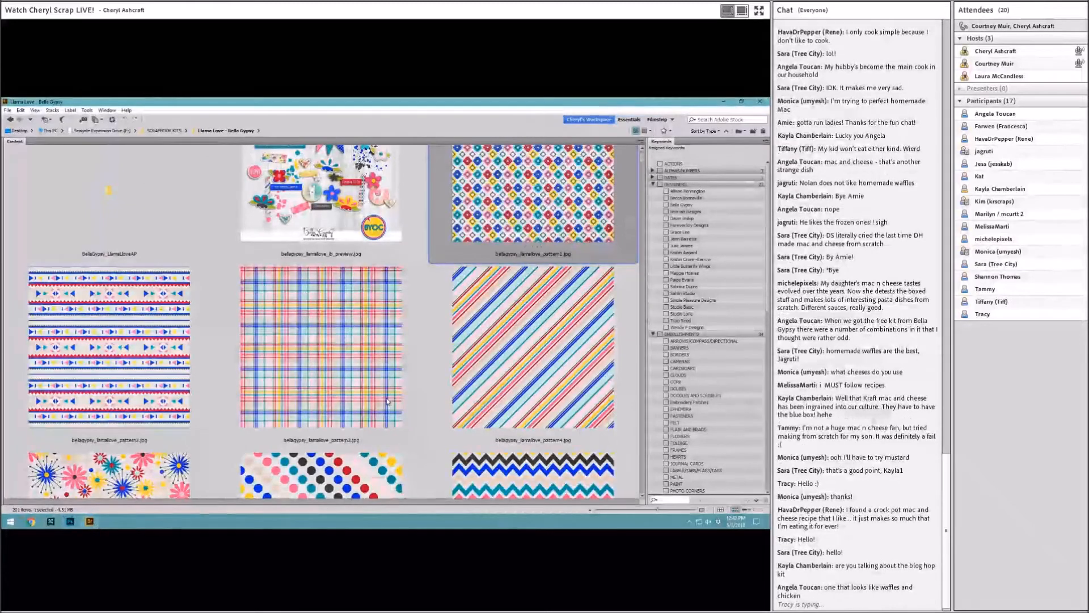
{"action": "scroll", "coordinate": [388, 402], "scroll_direction": "down", "scroll_amount": 5}
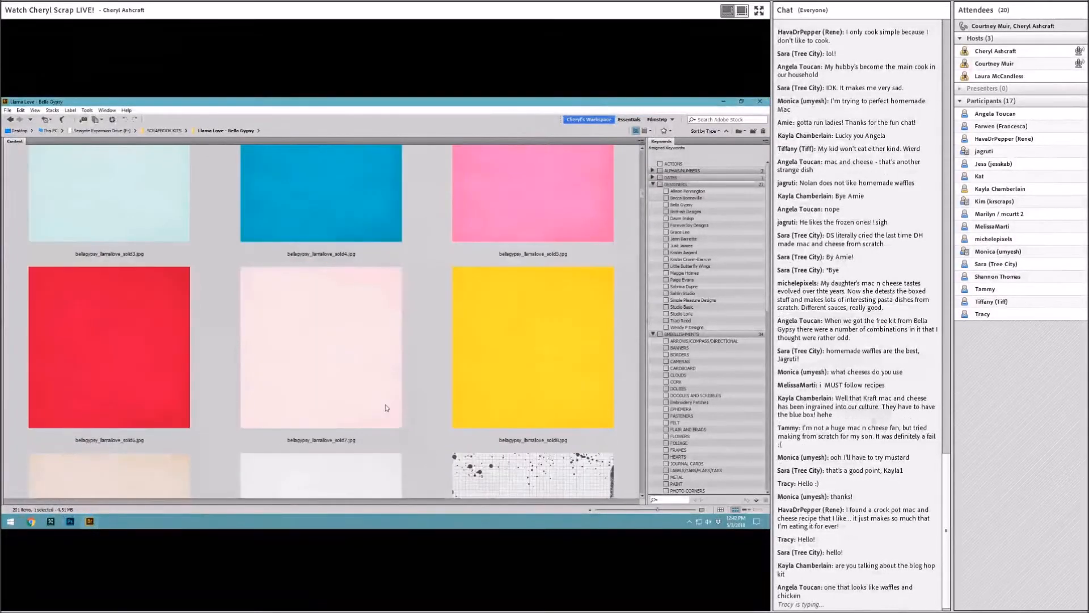
{"action": "scroll", "coordinate": [387, 407], "scroll_direction": "down", "scroll_amount": 5}
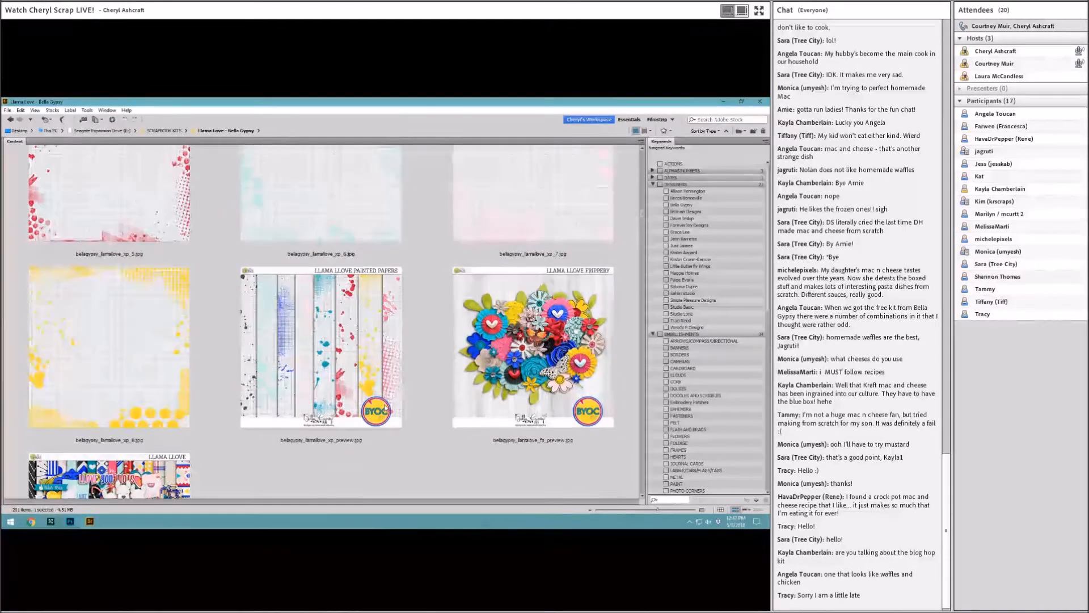
{"action": "scroll", "coordinate": [378, 407], "scroll_direction": "down", "scroll_amount": 6}
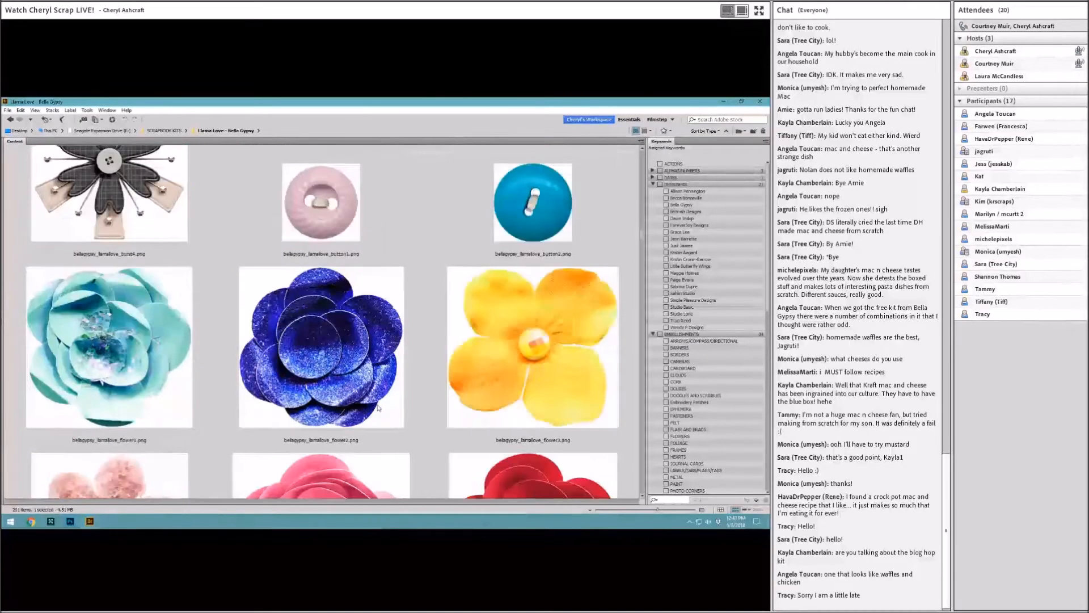
{"action": "scroll", "coordinate": [378, 408], "scroll_direction": "down", "scroll_amount": 3}
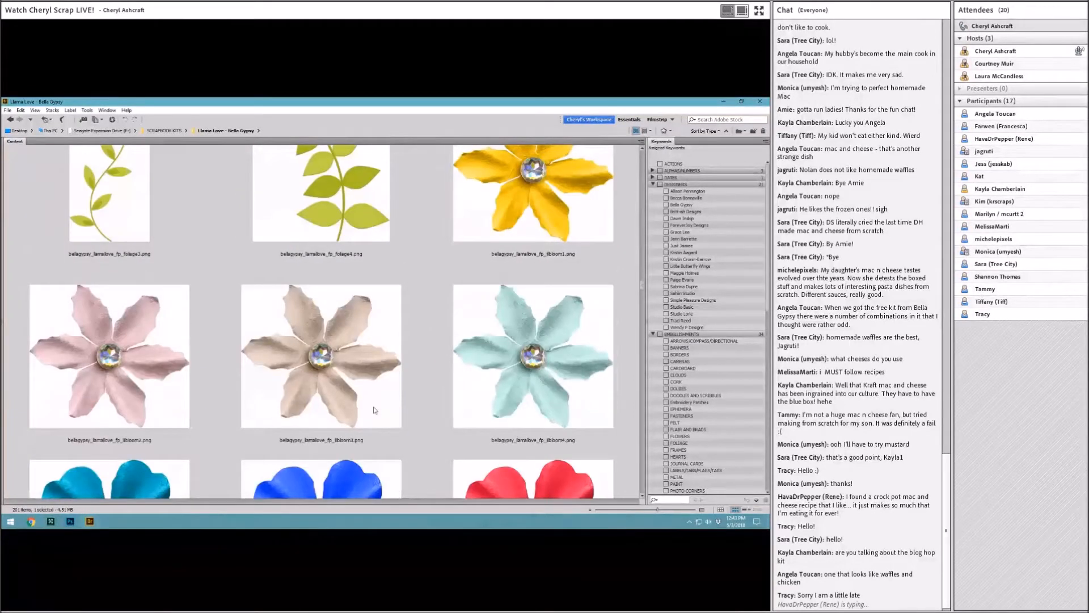
{"action": "scroll", "coordinate": [374, 410], "scroll_direction": "up", "scroll_amount": 3}
{"action": "left_click", "coordinate": [238, 363]}
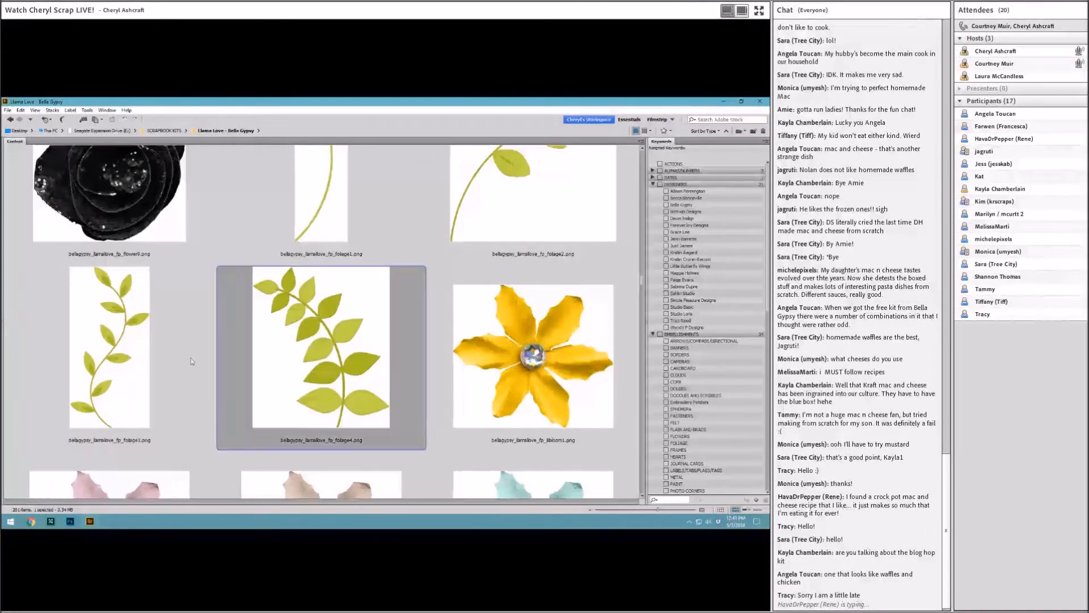
{"action": "left_click", "coordinate": [130, 355]}
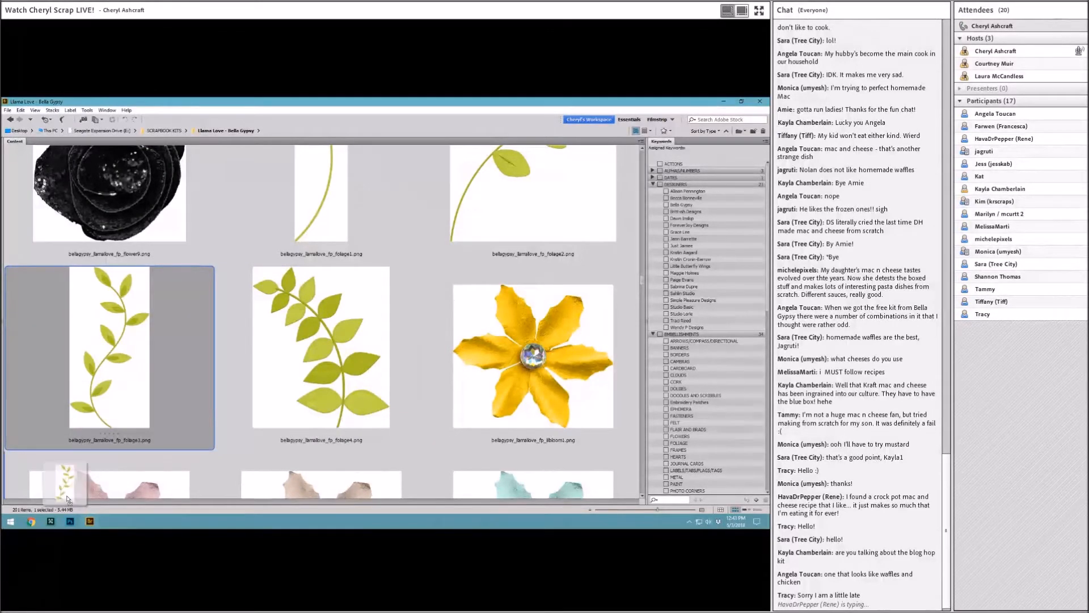
{"action": "left_click", "coordinate": [70, 521]}
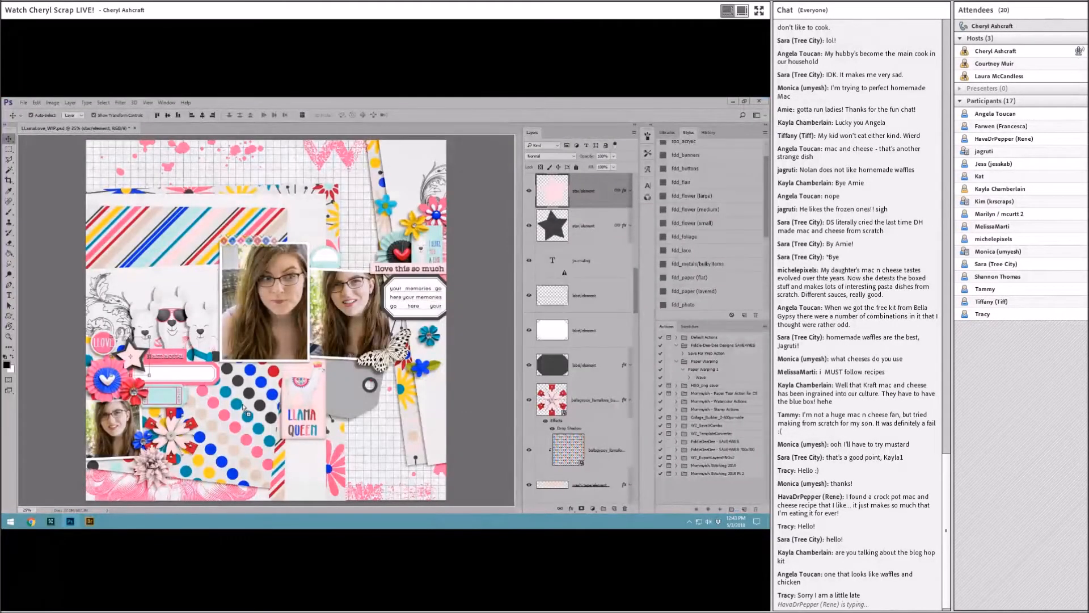
{"action": "left_click", "coordinate": [697, 239]}
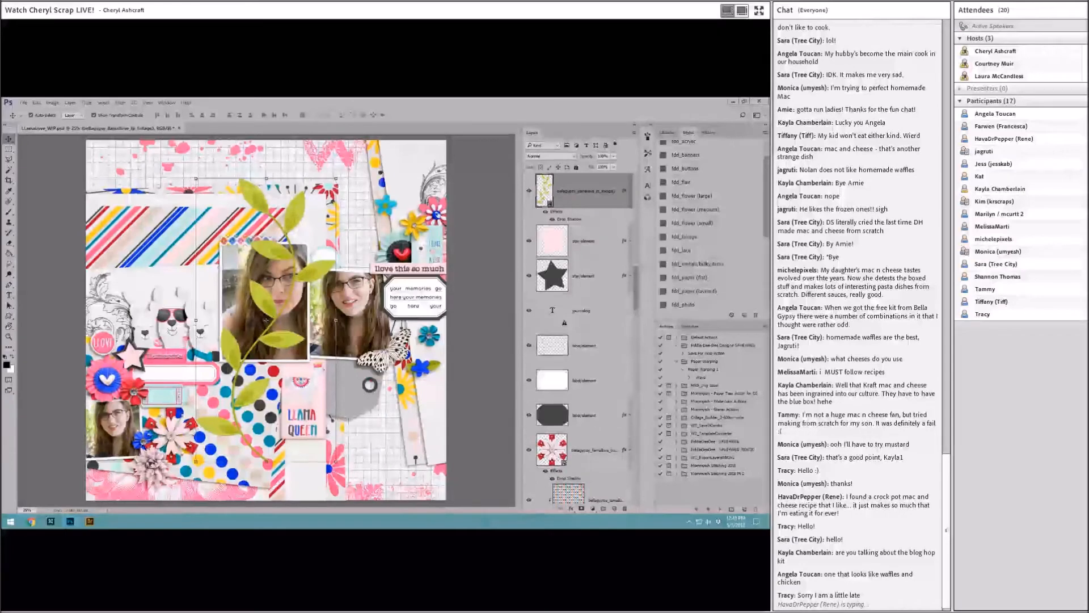
Shrink and rotate the vine, position it over the llamas beside the large photo, and lower its layer beneath the white label's layers.
{"action": "left_click_drag", "start_coordinate": [333, 181], "coordinate": [326, 270]}
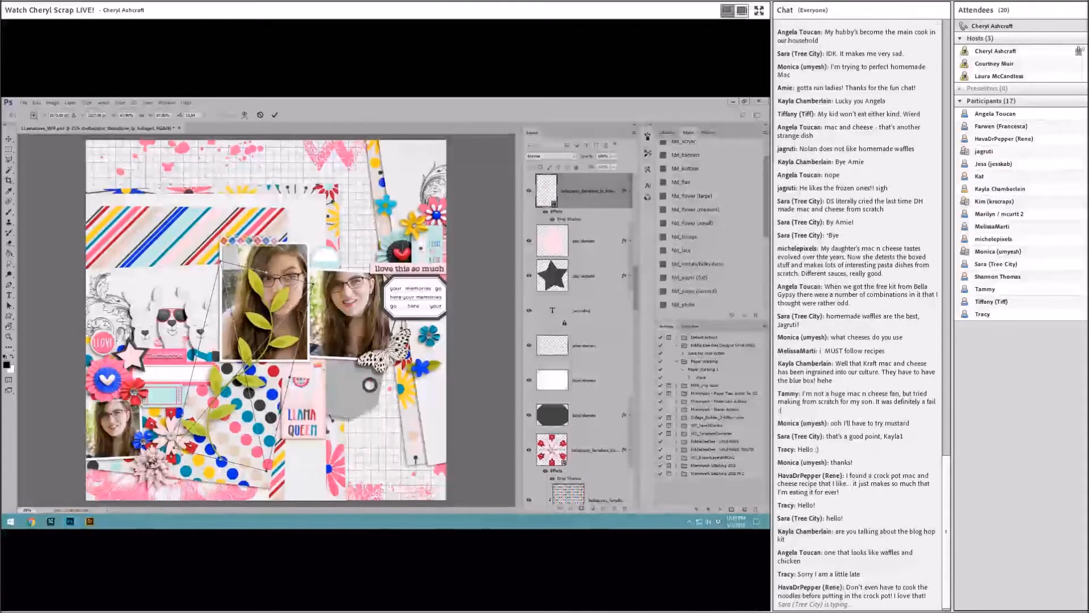
{"action": "left_click_drag", "start_coordinate": [260, 327], "coordinate": [206, 301]}
{"action": "key", "text": "Return"}
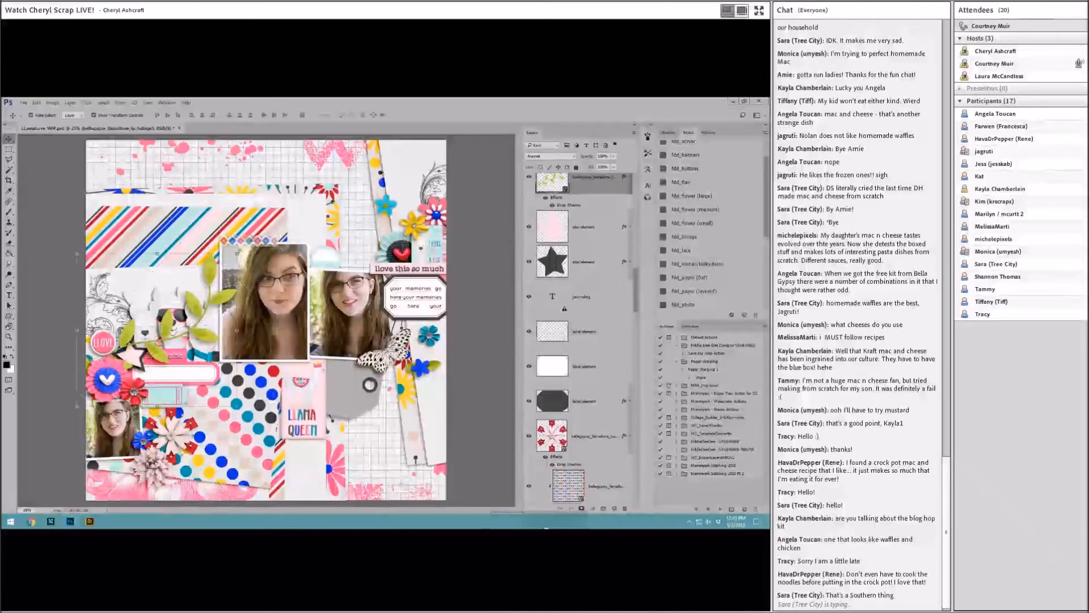
{"action": "left_click_drag", "start_coordinate": [545, 527], "coordinate": [566, 418]}
{"action": "scroll", "coordinate": [573, 289], "scroll_direction": "up", "scroll_amount": 3}
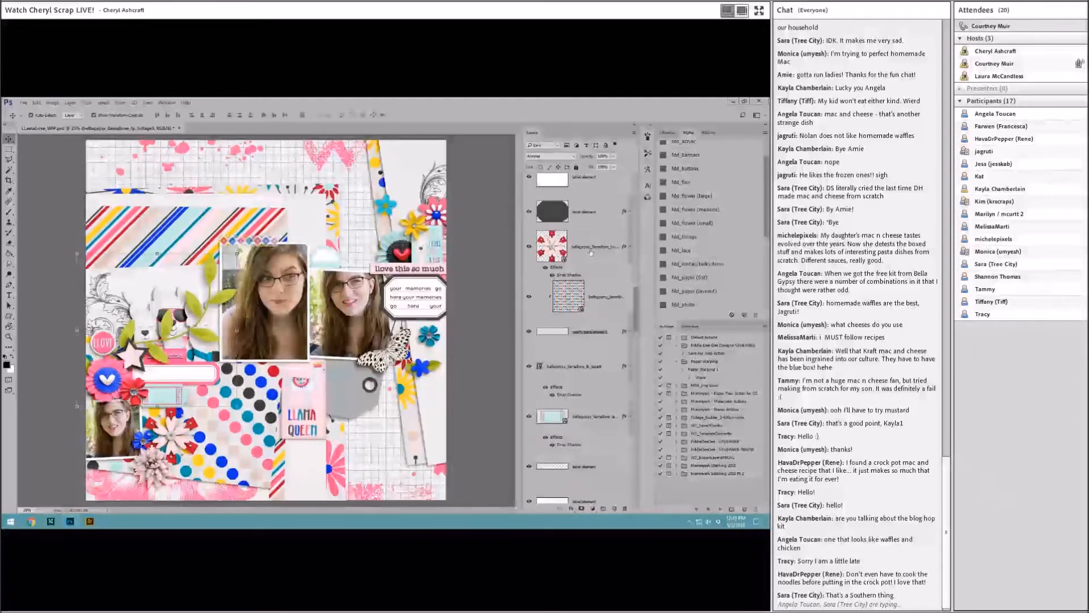
Merge the clipped patterned paper into the narrow paper strip layer below it.
{"action": "left_click", "coordinate": [588, 301]}
{"action": "key", "text": "Delete"}
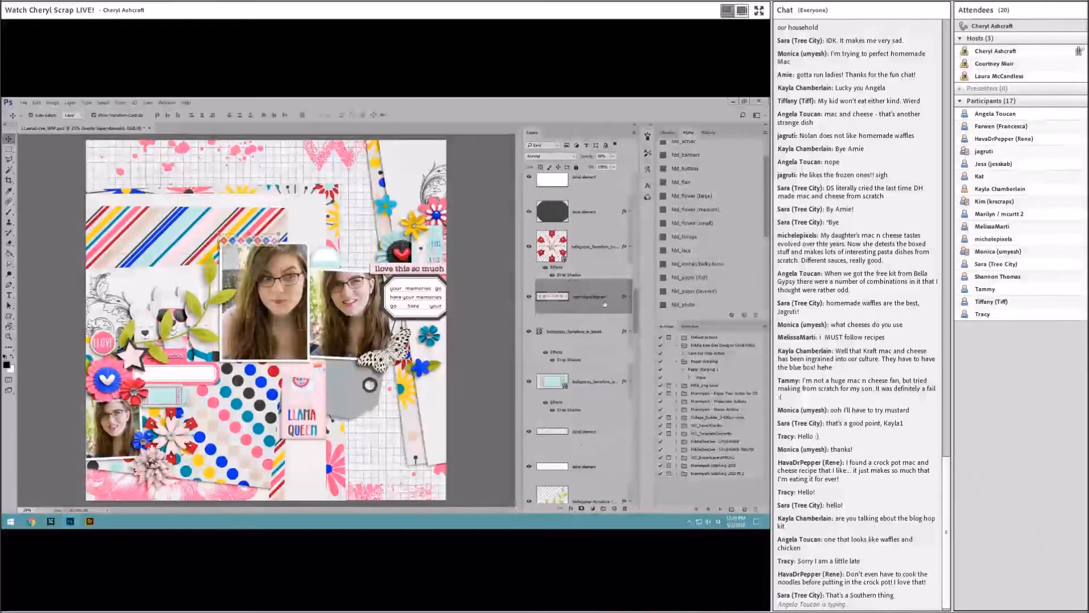
Move the vine's layer down the stack to sit beneath the llamas, directly above the polka dot paper.
{"action": "left_click", "coordinate": [222, 296]}
{"action": "scroll", "coordinate": [589, 376], "scroll_direction": "down", "scroll_amount": 3}
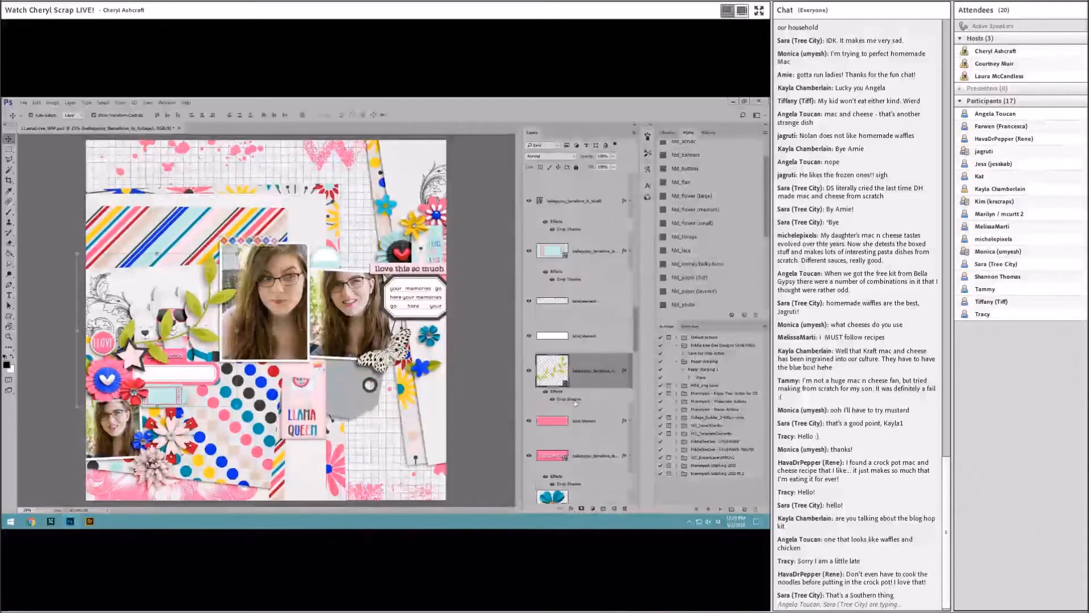
{"action": "left_click_drag", "start_coordinate": [591, 376], "coordinate": [576, 438]}
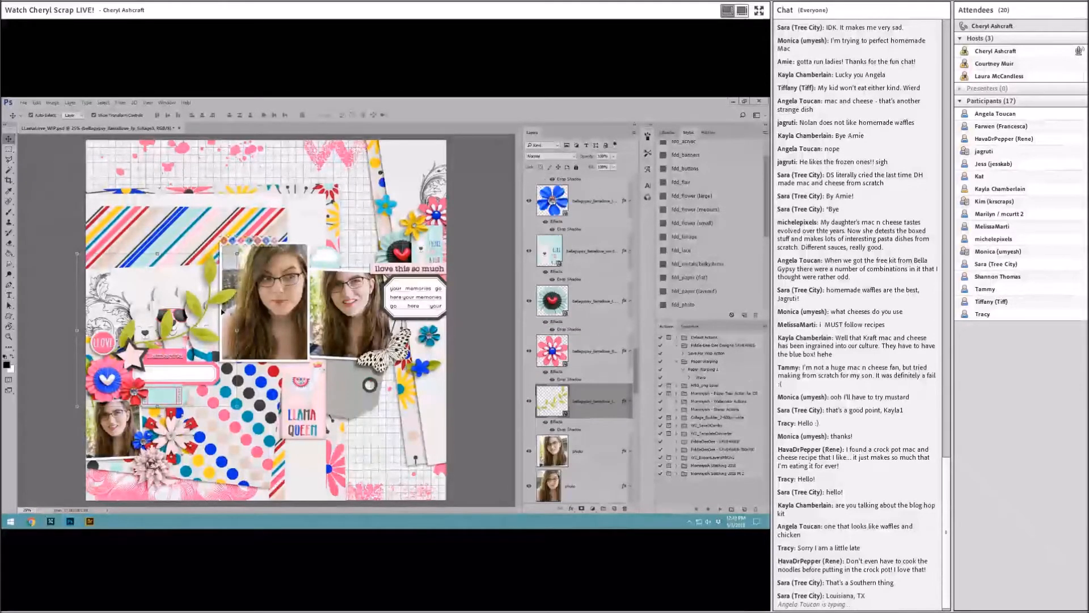
{"action": "left_click_drag", "start_coordinate": [588, 402], "coordinate": [575, 367]}
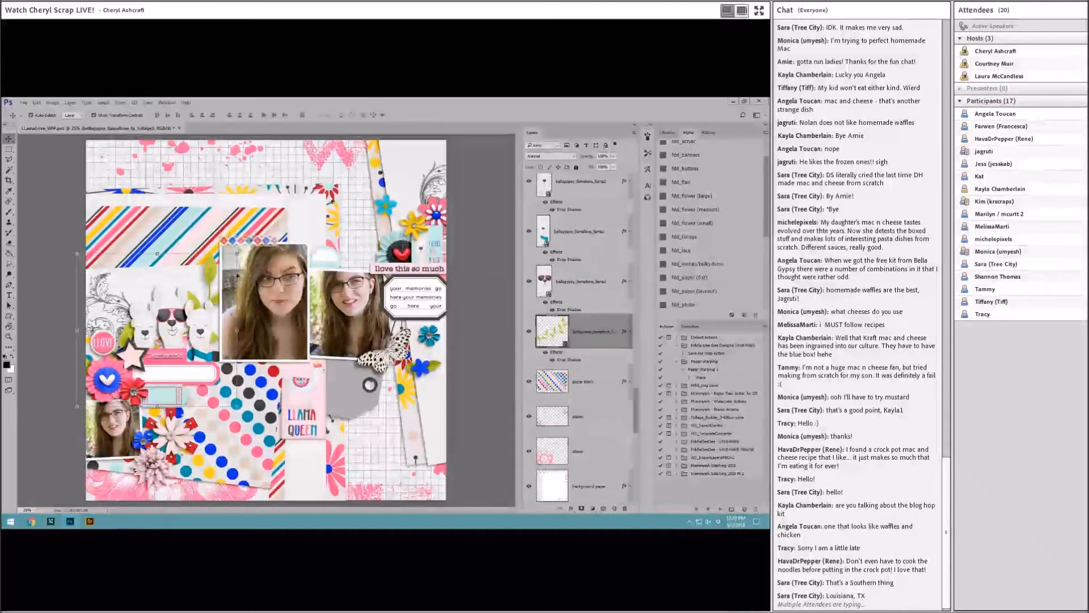
Shrink the vine further, rotate it and tuck it behind the llamas and the large photo's edge.
{"action": "mouse_move", "coordinate": [216, 274]}
{"action": "left_mouse_down"}
{"action": "mouse_move", "coordinate": [218, 258]}
{"action": "mouse_move", "coordinate": [206, 286]}
{"action": "mouse_move", "coordinate": [230, 289]}
{"action": "left_mouse_up"}
{"action": "key", "text": "ctrl+t"}
{"action": "left_click_drag", "start_coordinate": [277, 321], "coordinate": [227, 315]}
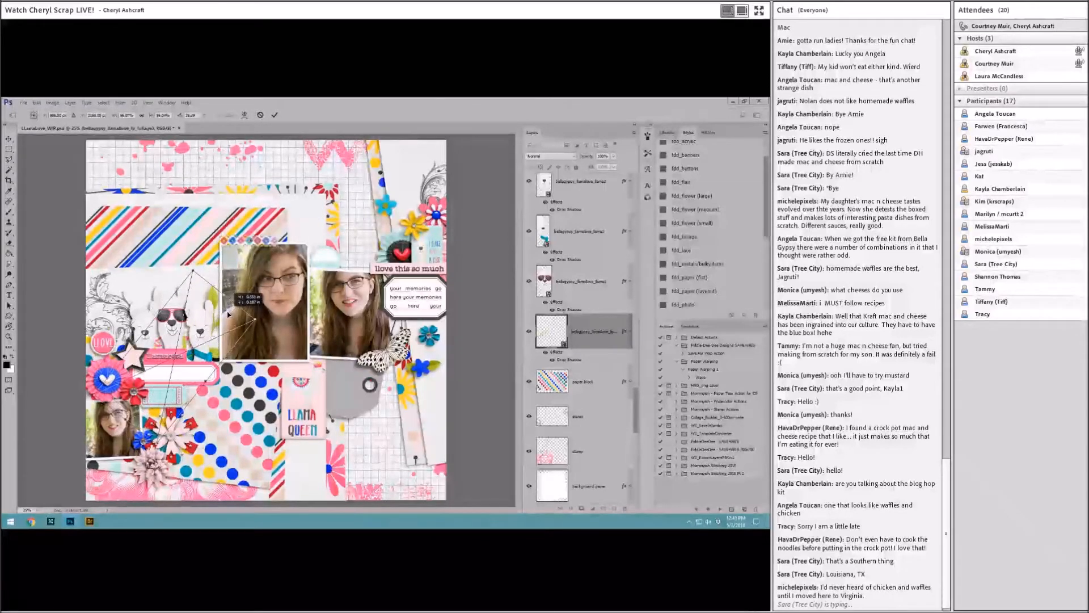
{"action": "left_click", "coordinate": [274, 115]}
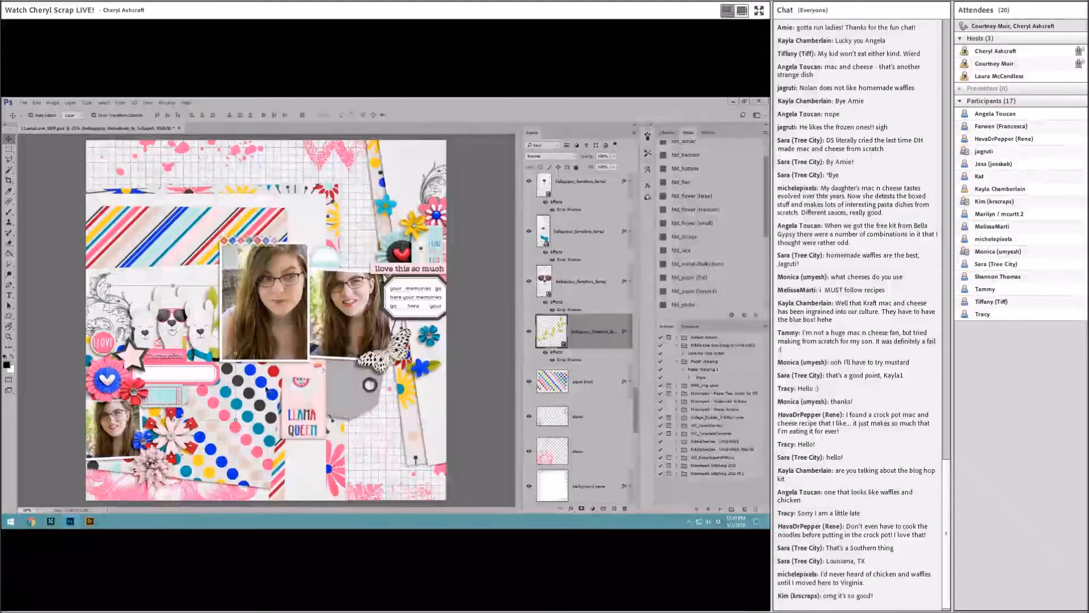
Select the polka dot paper's layer and bring the leafy stem bellagypsy_llamalove_fp_foliage1.png from the kit folder in Bridge onto the page.
{"action": "left_click", "coordinate": [238, 408]}
{"action": "left_click", "coordinate": [90, 521]}
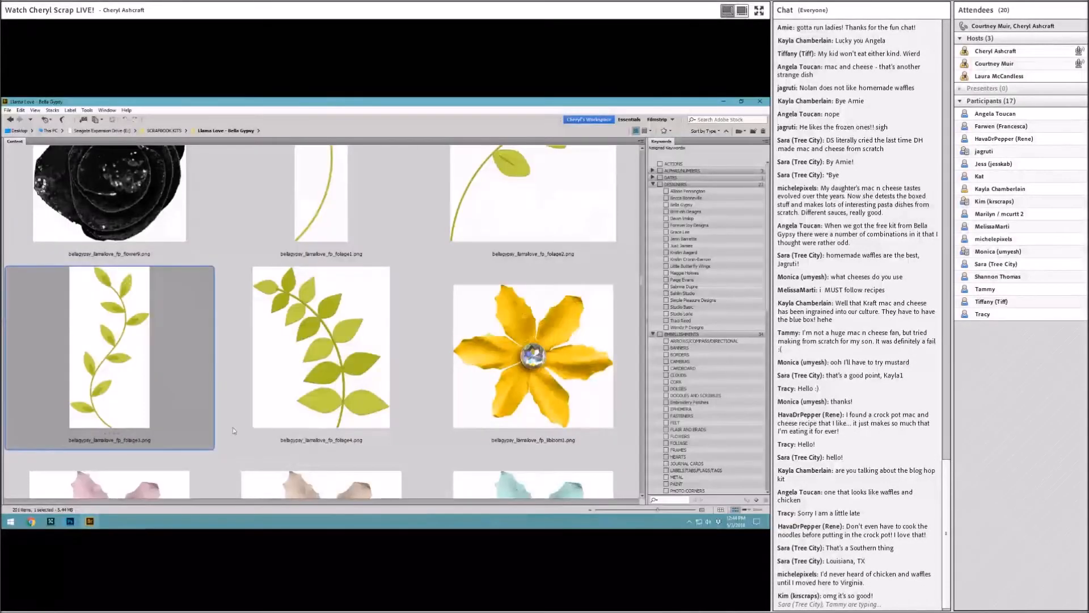
{"action": "scroll", "coordinate": [340, 363], "scroll_direction": "up", "scroll_amount": 3}
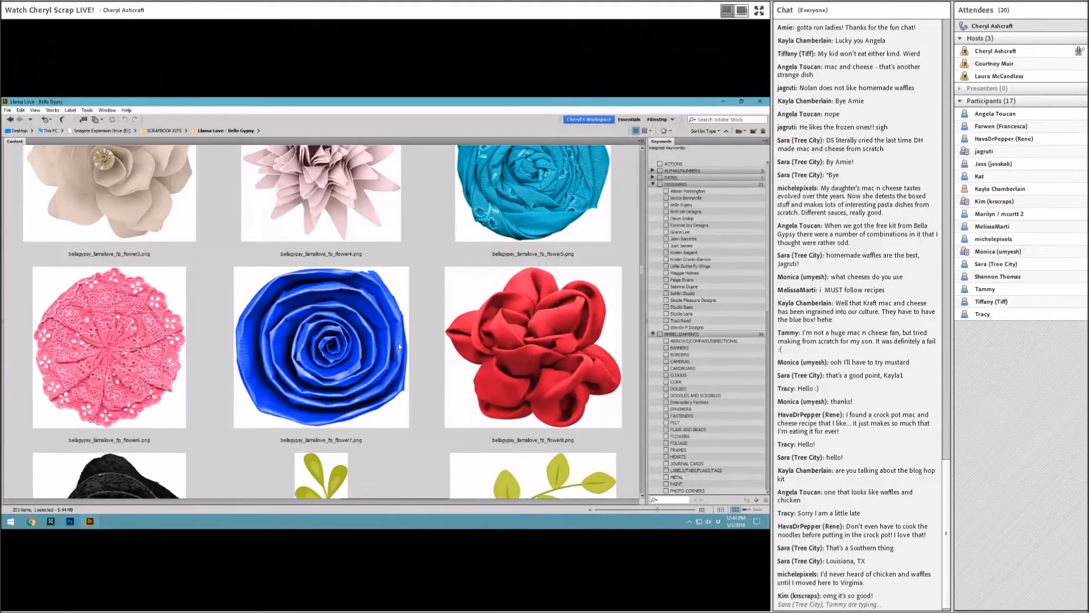
{"action": "scroll", "coordinate": [391, 342], "scroll_direction": "down", "scroll_amount": 2}
{"action": "left_click", "coordinate": [448, 349]}
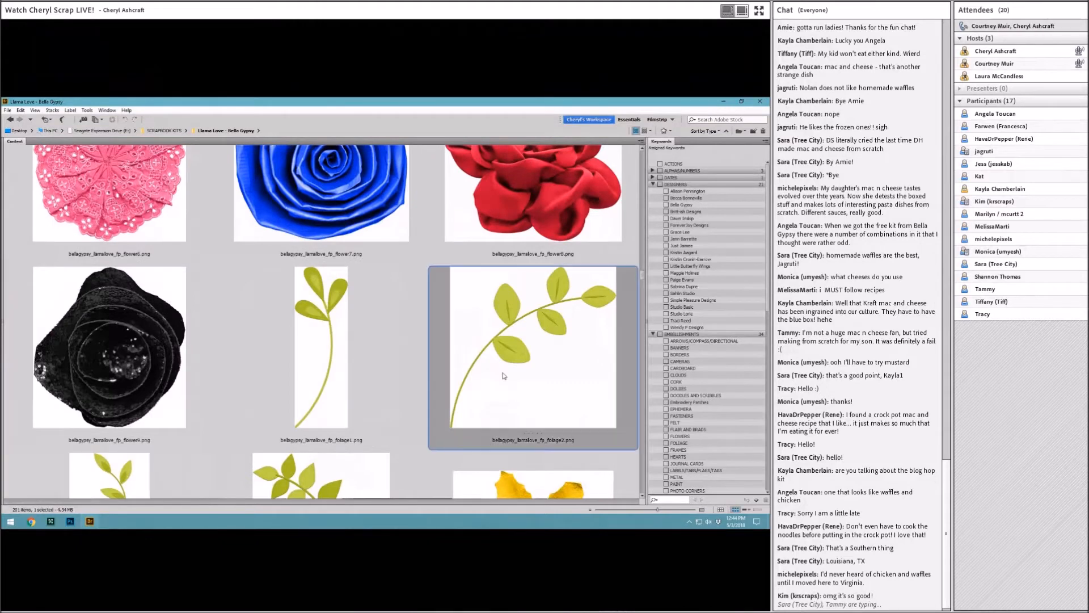
{"action": "left_click_drag", "start_coordinate": [317, 349], "coordinate": [220, 460]}
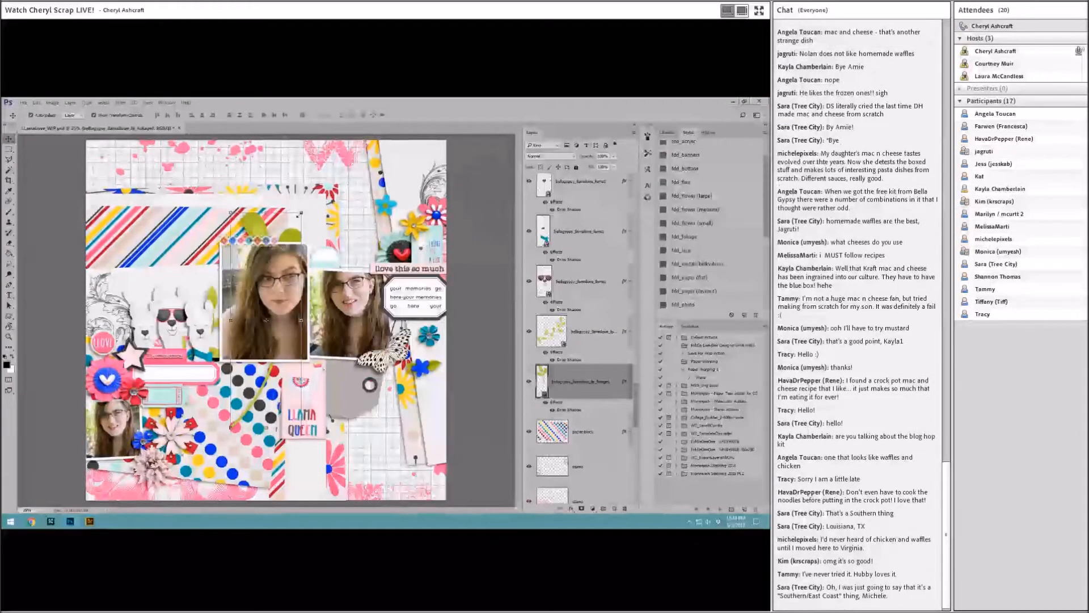
Shrink and rotate the leafy stem and tuck it beneath the flower cluster beside the small lower photo.
{"action": "left_click_drag", "start_coordinate": [260, 261], "coordinate": [198, 461]}
{"action": "left_click", "coordinate": [274, 116]}
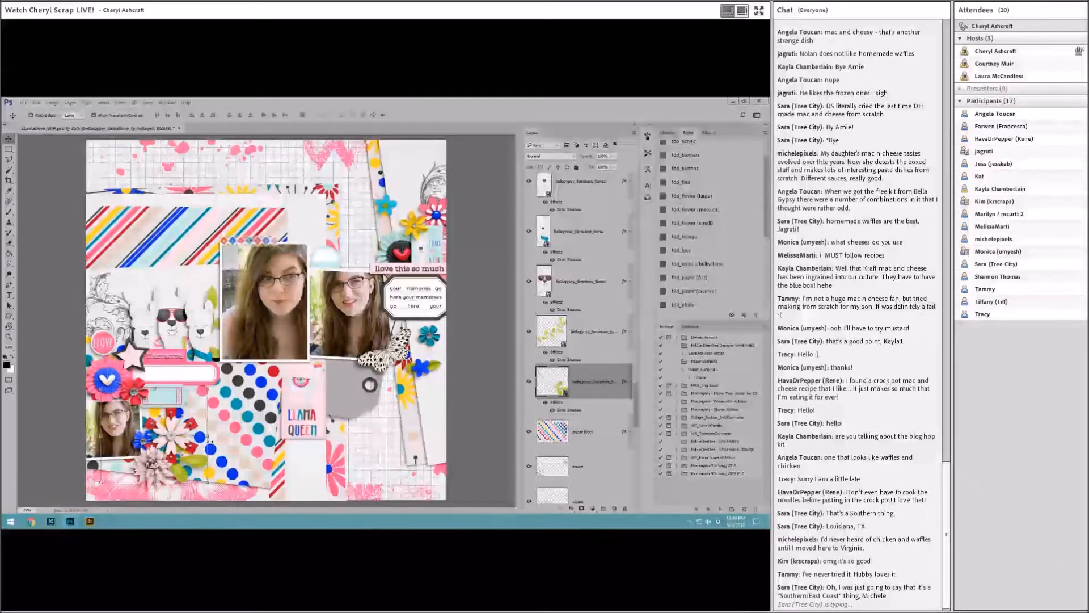
{"action": "key", "text": "ctrl+t"}
{"action": "left_click_drag", "start_coordinate": [210, 442], "coordinate": [198, 397]}
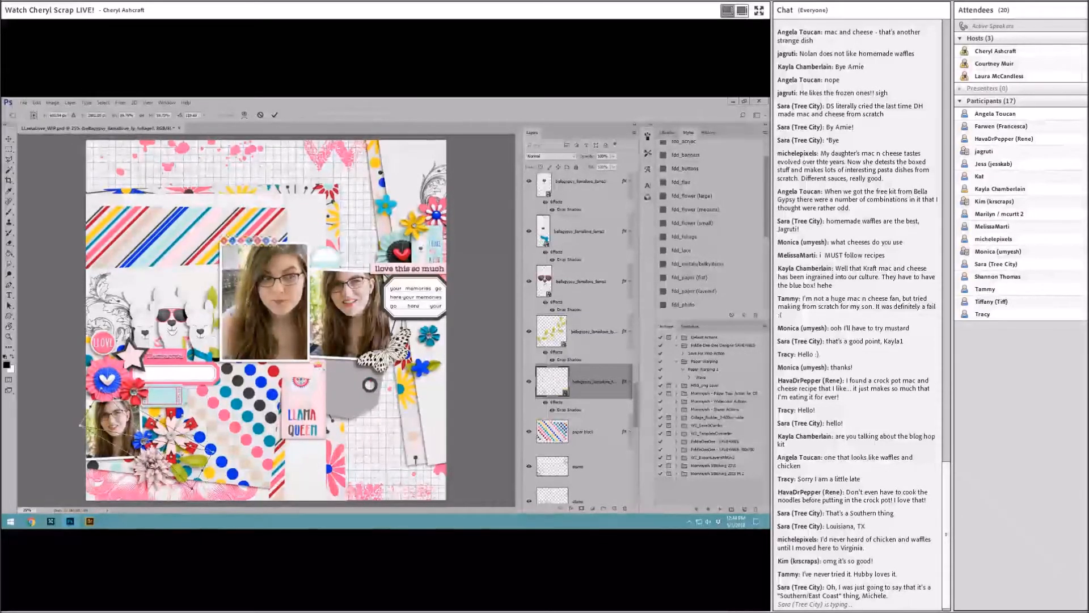
{"action": "left_click", "coordinate": [260, 115]}
{"action": "left_click_drag", "start_coordinate": [179, 445], "coordinate": [197, 445]}
{"action": "key", "text": "ctrl+t"}
{"action": "left_click_drag", "start_coordinate": [229, 454], "coordinate": [206, 471]}
{"action": "left_click", "coordinate": [281, 115]}
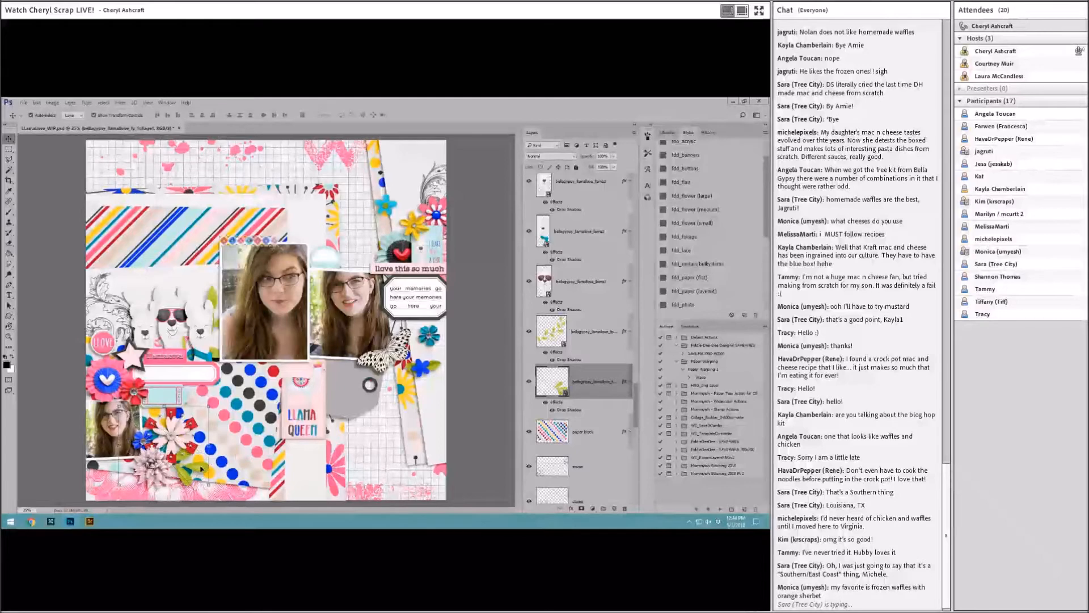
Duplicate the leafy stem to the upper flower cluster and rotate it so its leaves peek out between the blue and yellow flowers.
{"action": "left_click_drag", "start_coordinate": [201, 468], "coordinate": [374, 226]}
{"action": "left_click", "coordinate": [417, 178]}
{"action": "left_click_drag", "start_coordinate": [326, 180], "coordinate": [427, 209]}
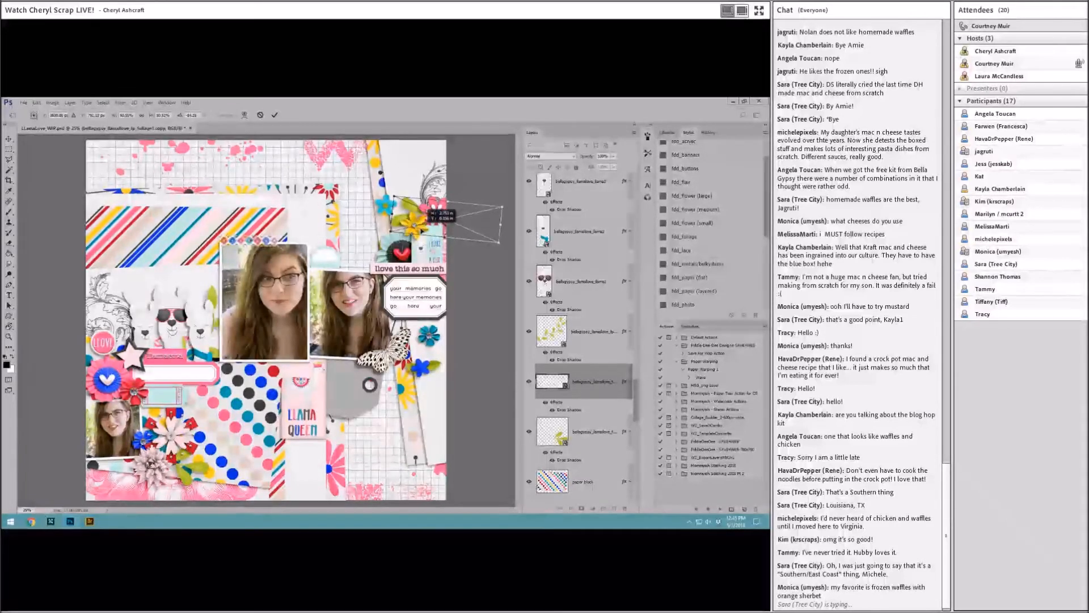
{"action": "left_click", "coordinate": [276, 115]}
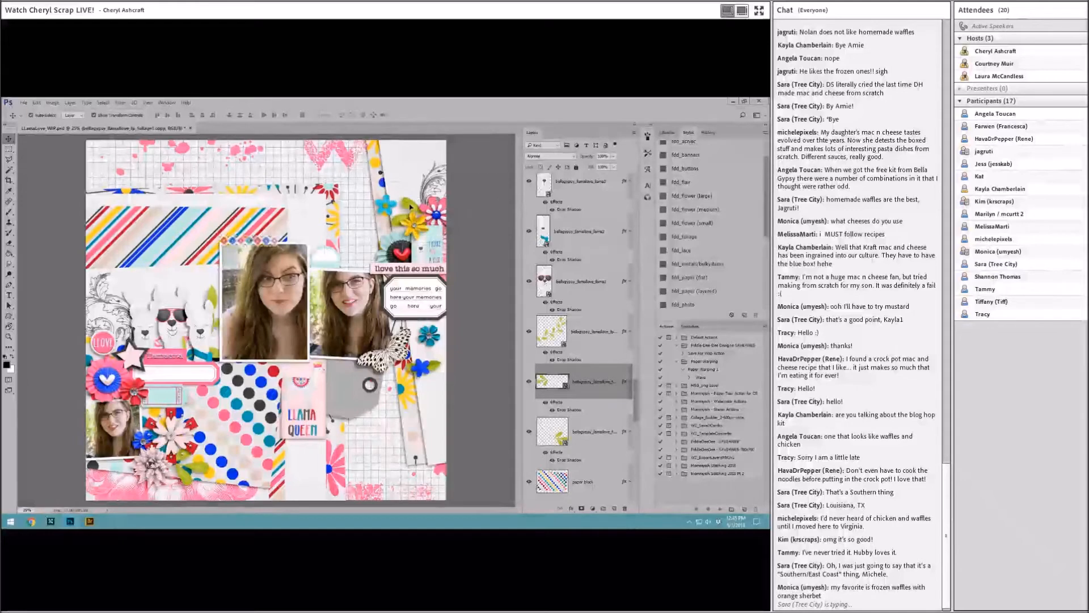
Duplicate the stem again, rotate it and tuck it beside the black heart flower above the "love this so much" strip.
{"action": "left_click_drag", "start_coordinate": [410, 206], "coordinate": [379, 251]}
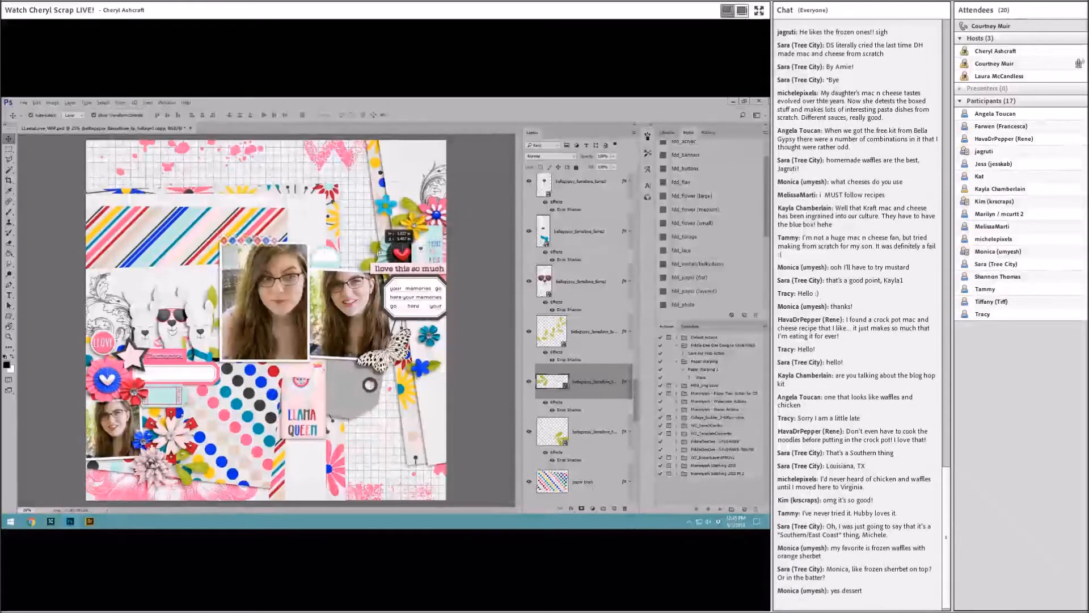
{"action": "key", "text": "ctrl+j"}
{"action": "key", "text": "ctrl+t"}
{"action": "left_click_drag", "start_coordinate": [473, 243], "coordinate": [422, 241]}
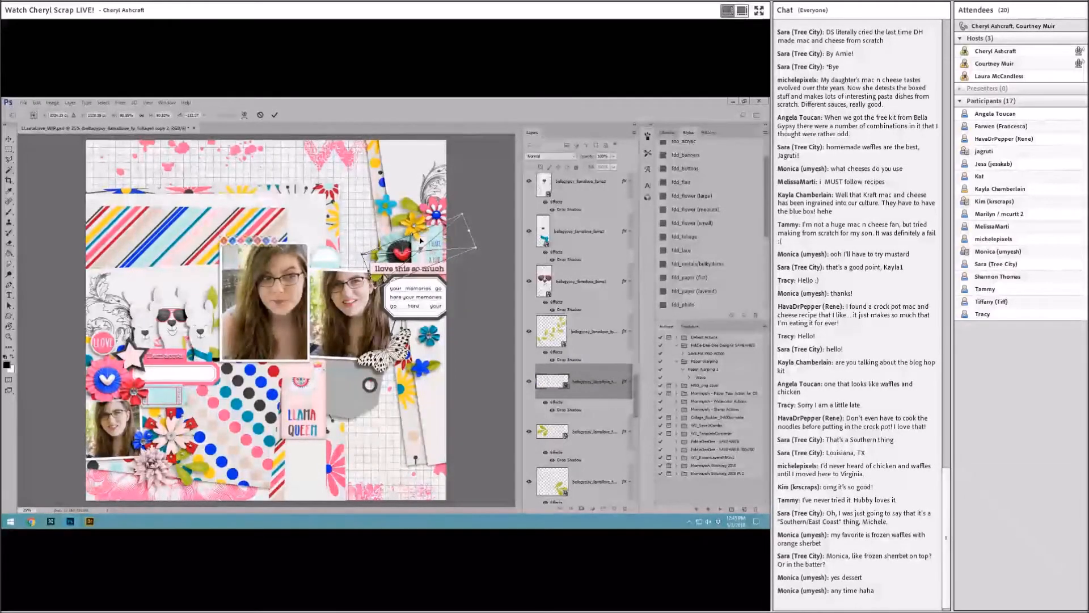
{"action": "left_click", "coordinate": [275, 115]}
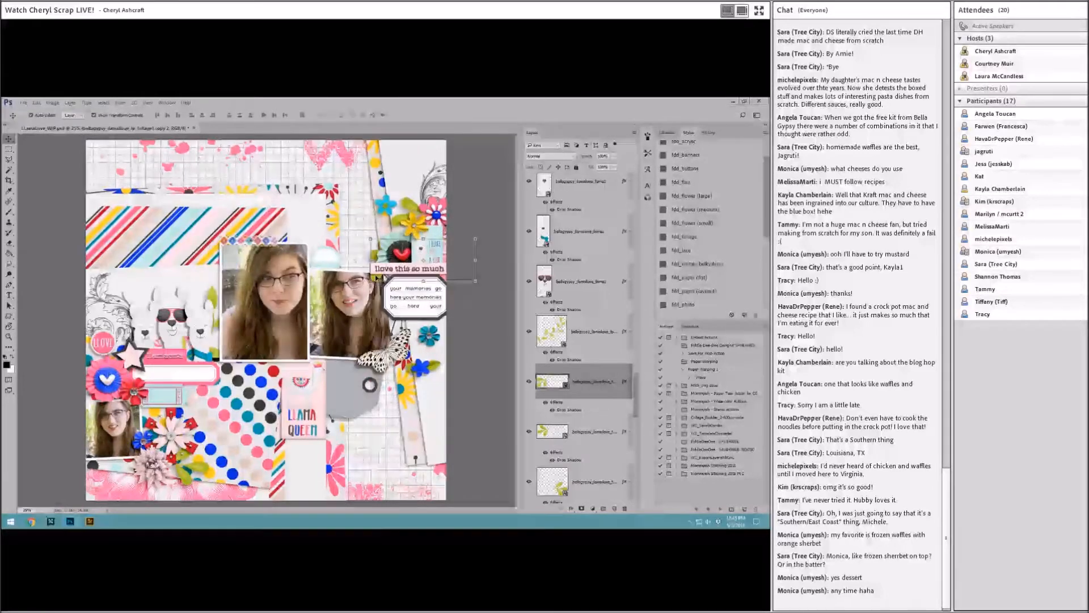
Duplicate the vine from behind the llamas, rotate it and extend it out from behind the upper flower cluster.
{"action": "left_click_drag", "start_coordinate": [209, 293], "coordinate": [411, 225], "text": "alt"}
{"action": "key", "text": "ctrl+t"}
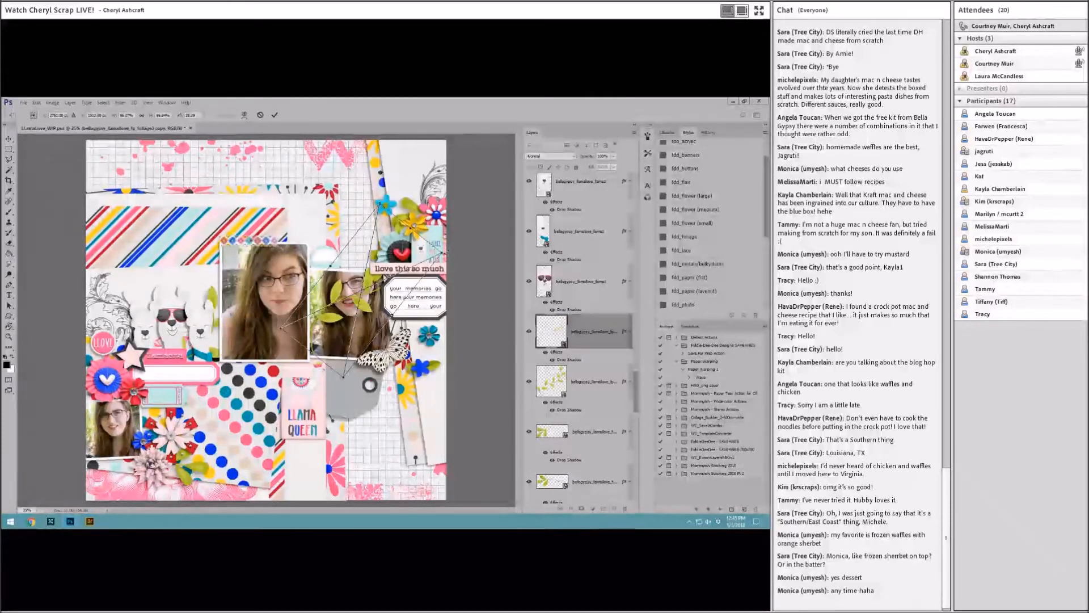
{"action": "left_click_drag", "start_coordinate": [448, 251], "coordinate": [389, 242]}
{"action": "left_click", "coordinate": [275, 115]}
Duplicate the vine to the lower flower cluster, rotate it and tuck it behind the flowers and teal label, then deselect it.
{"action": "left_click_drag", "start_coordinate": [356, 222], "coordinate": [237, 397], "text": "alt"}
{"action": "key", "text": "ctrl+t"}
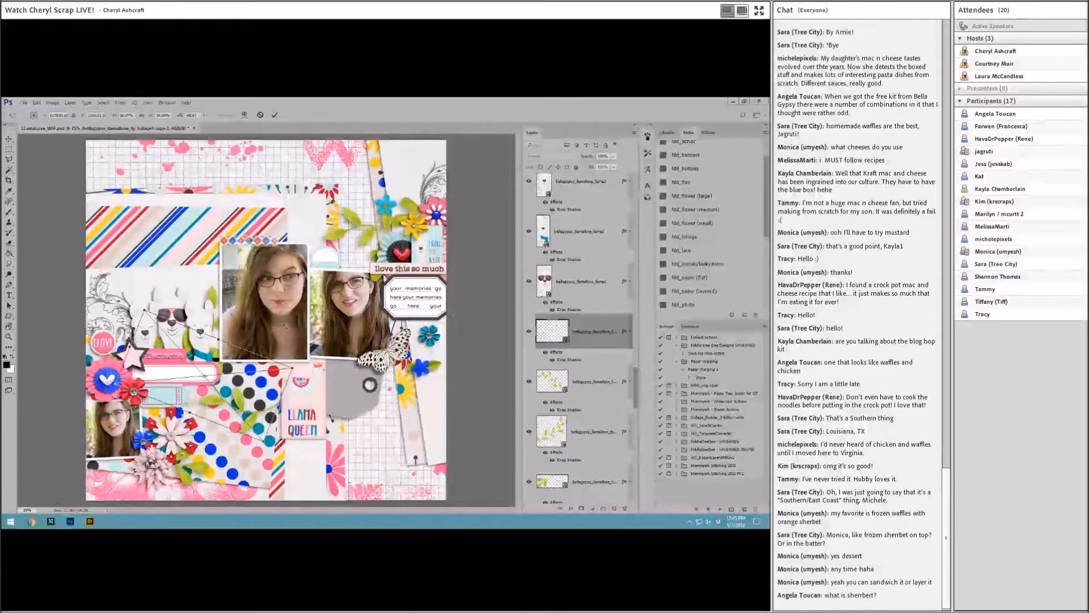
{"action": "left_click_drag", "start_coordinate": [308, 350], "coordinate": [136, 415]}
{"action": "left_click_drag", "start_coordinate": [240, 373], "coordinate": [166, 399]}
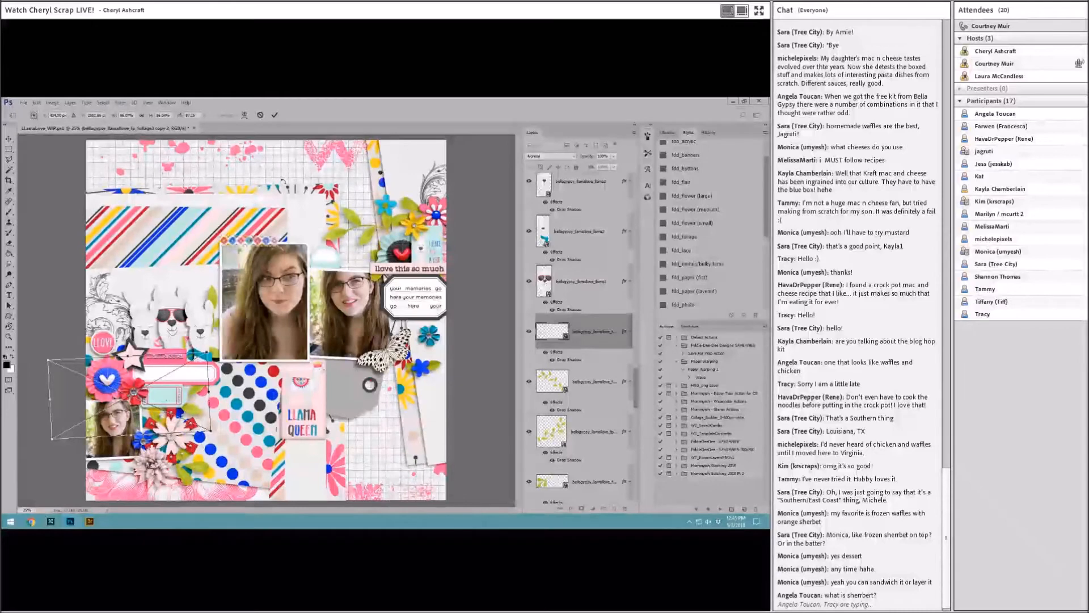
{"action": "key", "text": "Return"}
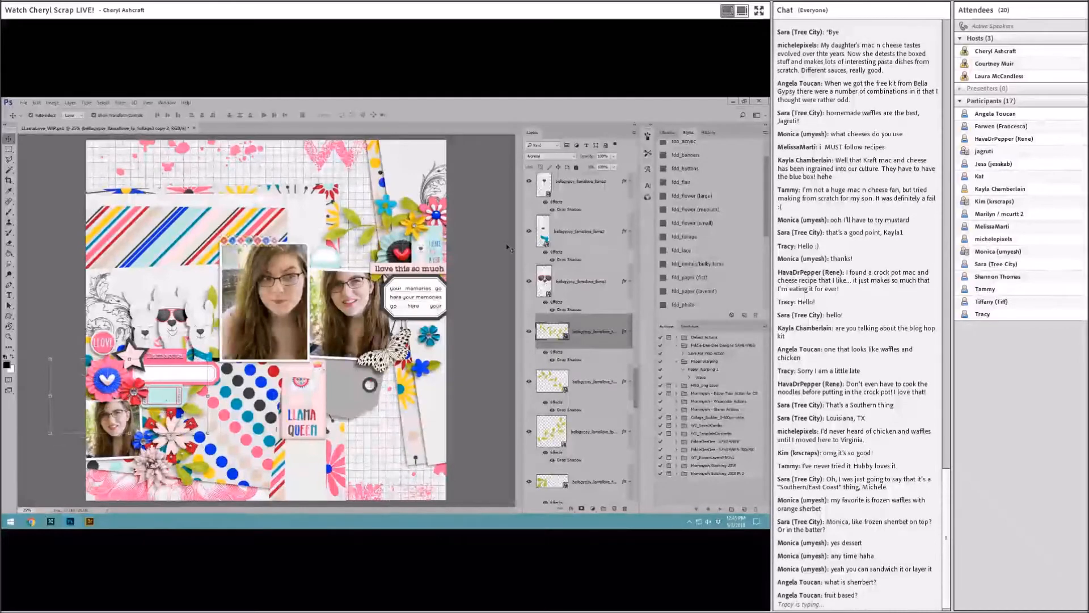
{"action": "left_click", "coordinate": [507, 247]}
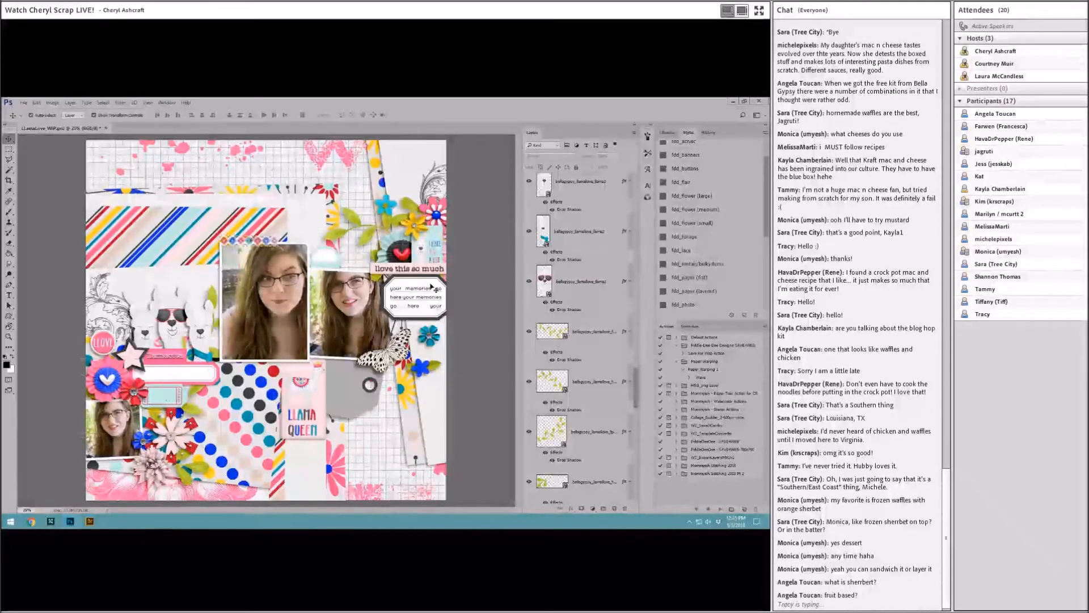
Select the grey tag's layer and browse the Llama Love kit in Bridge for something to use on the tag.
{"action": "left_click", "coordinate": [343, 389]}
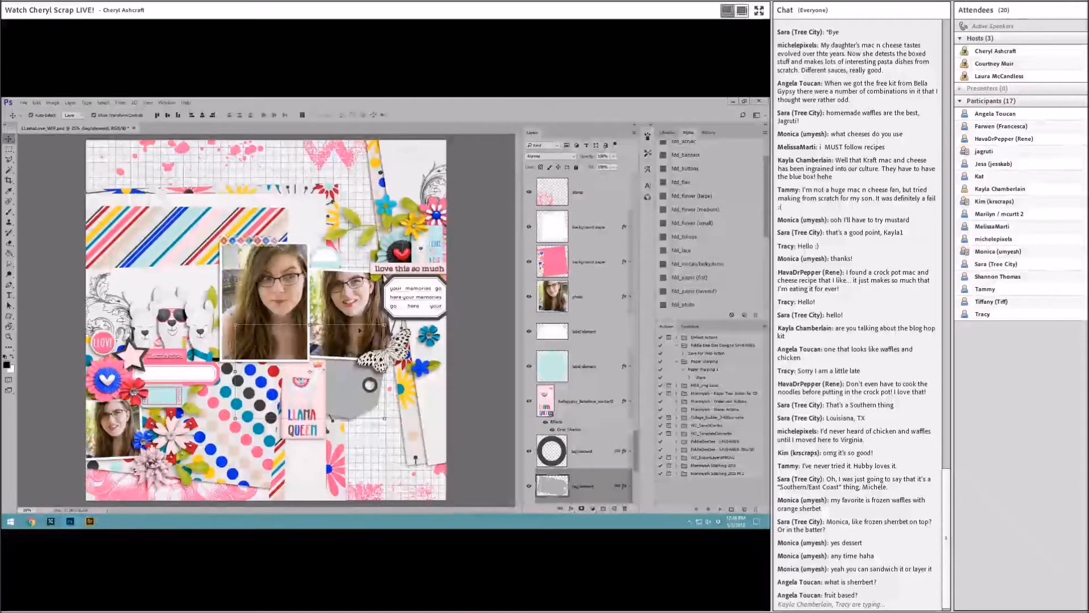
{"action": "left_click", "coordinate": [95, 520]}
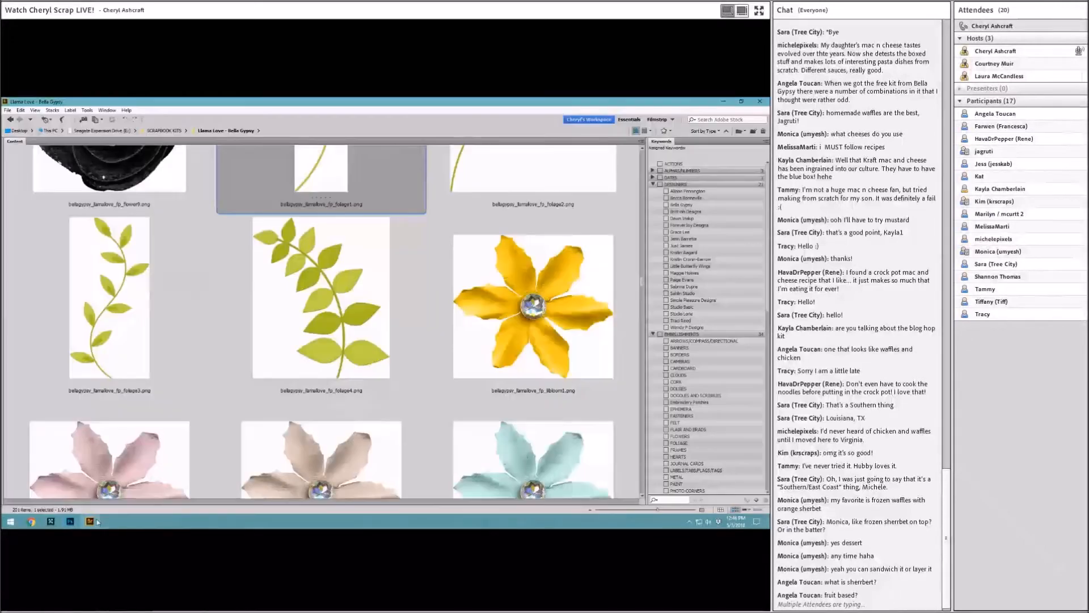
{"action": "scroll", "coordinate": [406, 418], "scroll_direction": "down", "scroll_amount": 10}
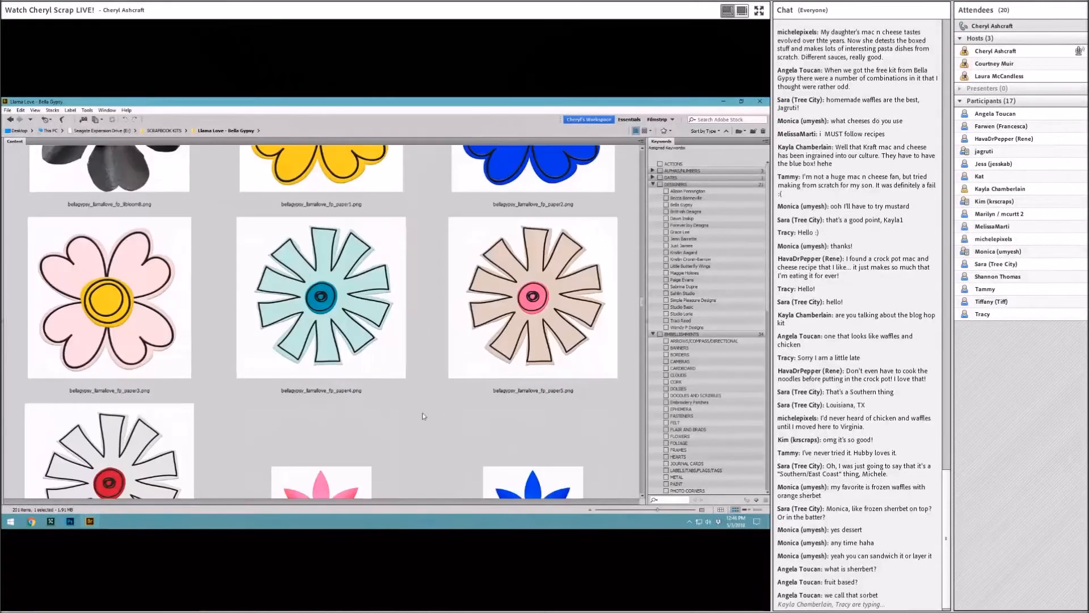
{"action": "scroll", "coordinate": [422, 416], "scroll_direction": "down", "scroll_amount": 5}
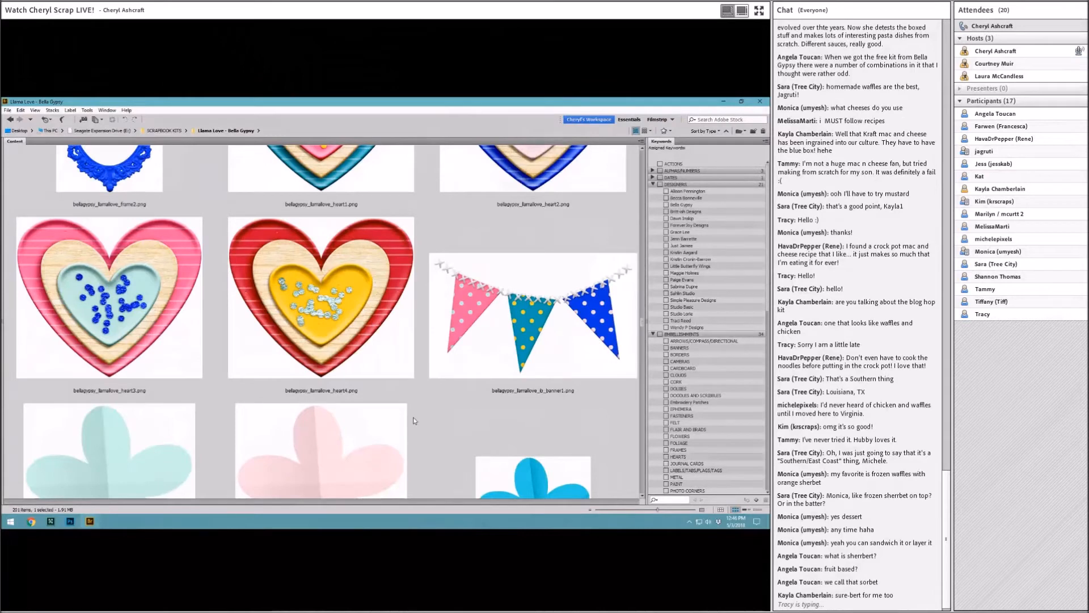
{"action": "scroll", "coordinate": [413, 417], "scroll_direction": "down", "scroll_amount": 3}
{"action": "scroll", "coordinate": [413, 416], "scroll_direction": "up", "scroll_amount": 2}
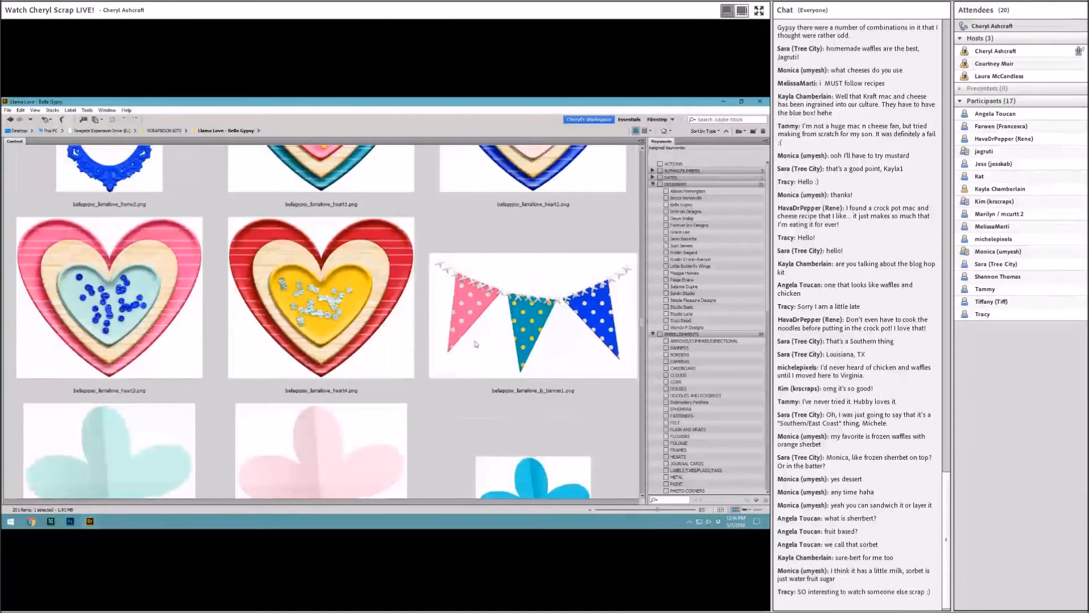
{"action": "left_click", "coordinate": [473, 349]}
{"action": "left_click", "coordinate": [72, 520]}
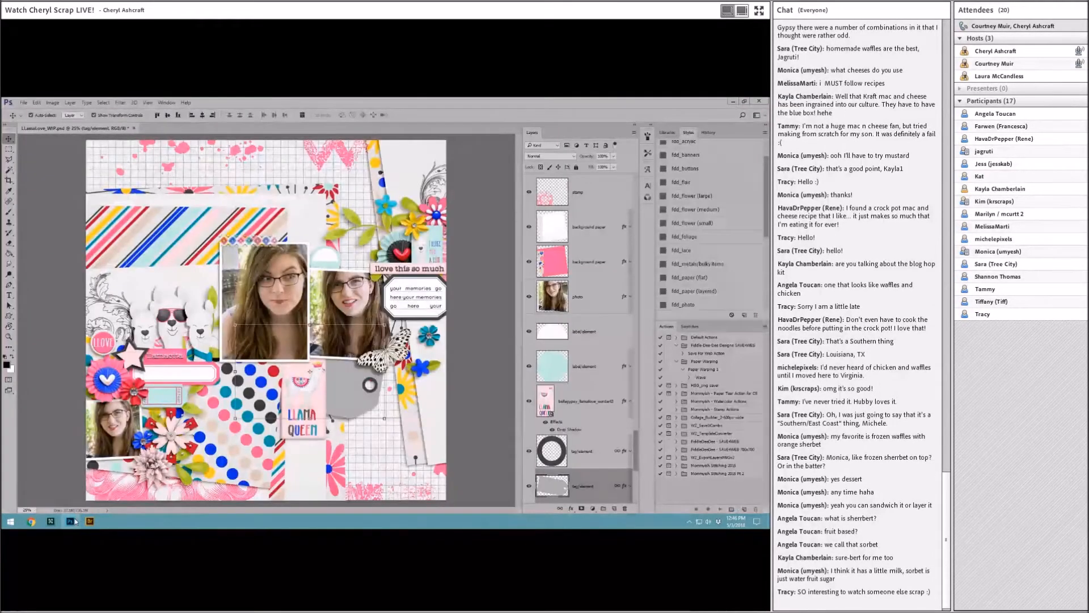
Find the dark grey solid paper bellagypsy_llamalove_solid1.jpg in the Bridge kit folder and bring it onto the page.
{"action": "left_click", "coordinate": [90, 521]}
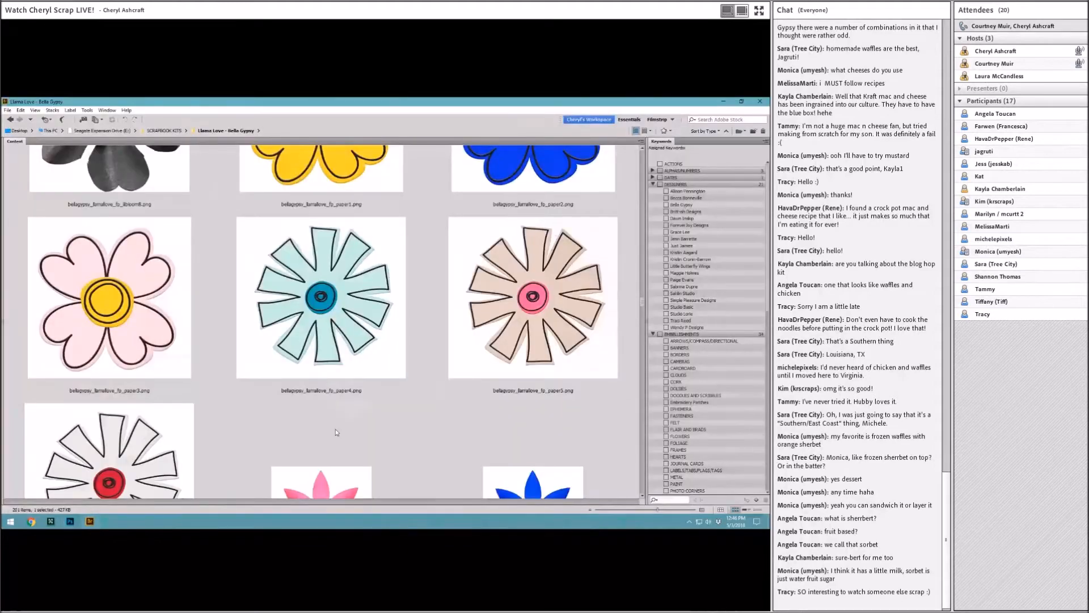
{"action": "scroll", "coordinate": [335, 429], "scroll_direction": "up", "scroll_amount": 5}
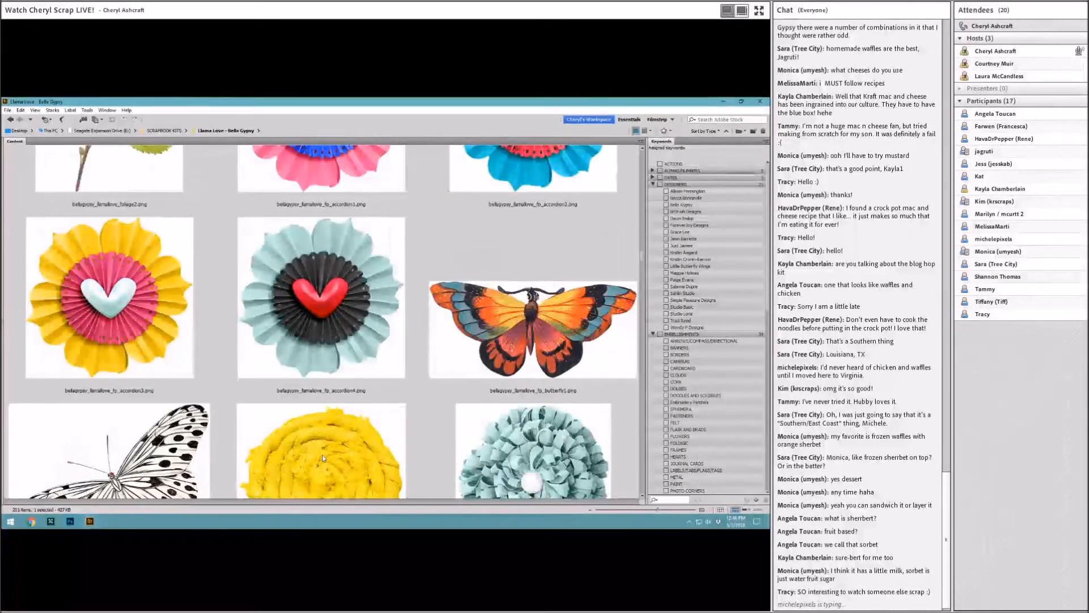
{"action": "scroll", "coordinate": [322, 458], "scroll_direction": "up", "scroll_amount": 5}
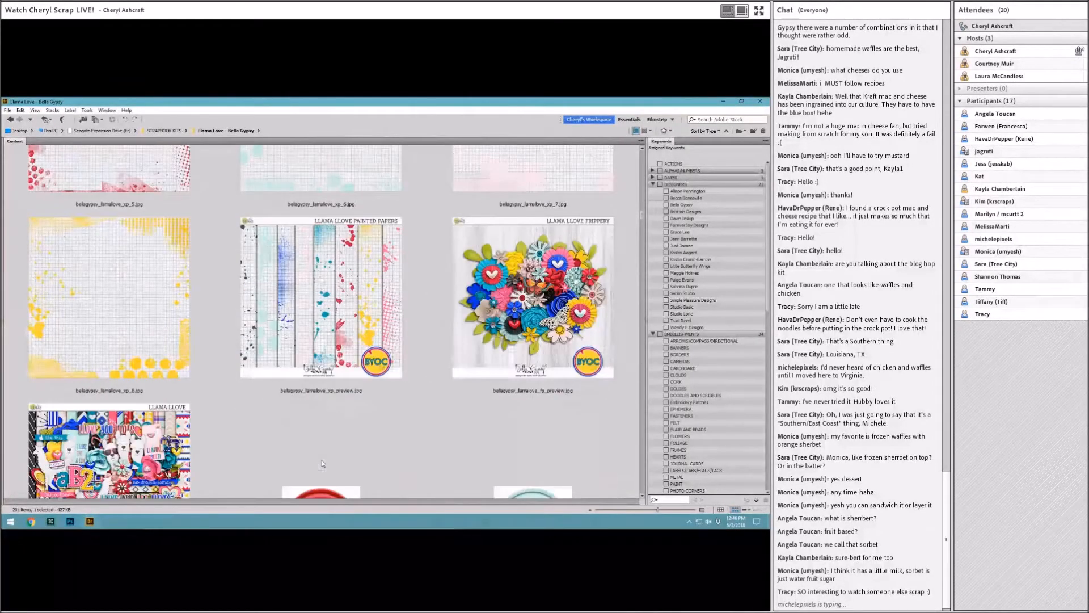
{"action": "scroll", "coordinate": [322, 461], "scroll_direction": "up", "scroll_amount": 5}
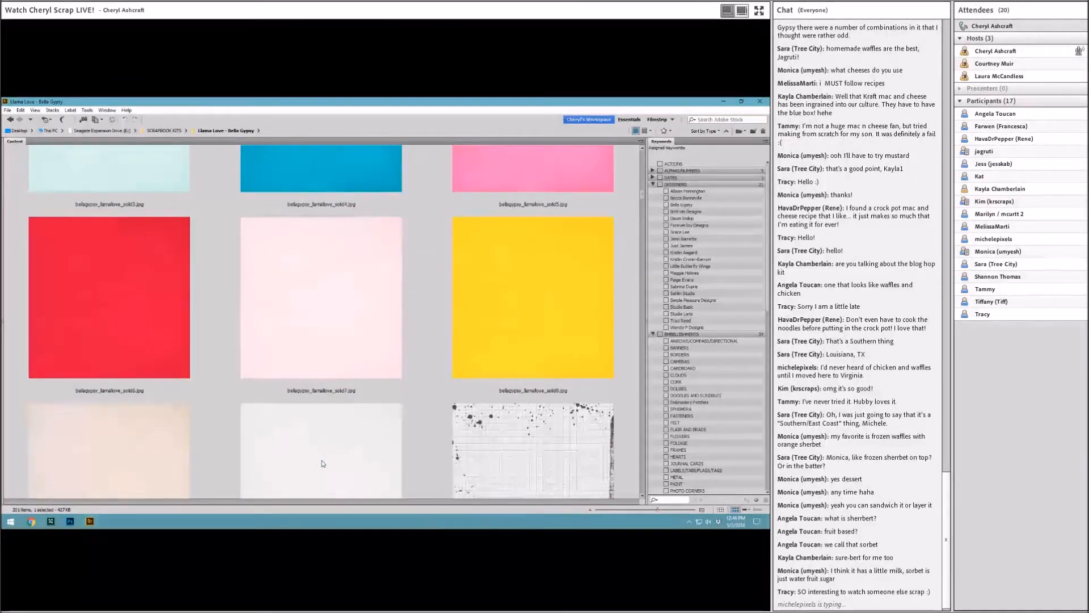
{"action": "scroll", "coordinate": [322, 461], "scroll_direction": "up", "scroll_amount": 5}
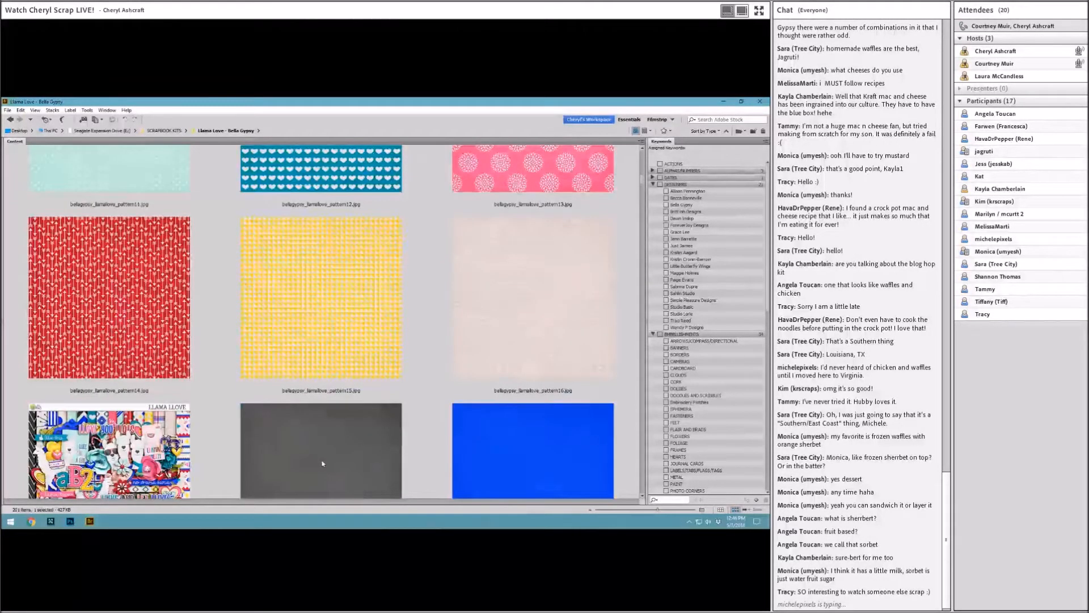
{"action": "scroll", "coordinate": [322, 464], "scroll_direction": "down", "scroll_amount": 3}
{"action": "left_click_drag", "start_coordinate": [284, 363], "coordinate": [549, 452]}
Move the dark grey paper above the tag's ring layer, clip it to the ring and merge the two.
{"action": "left_click_drag", "start_coordinate": [588, 486], "coordinate": [586, 439]}
{"action": "key", "text": "ctrl+alt+g"}
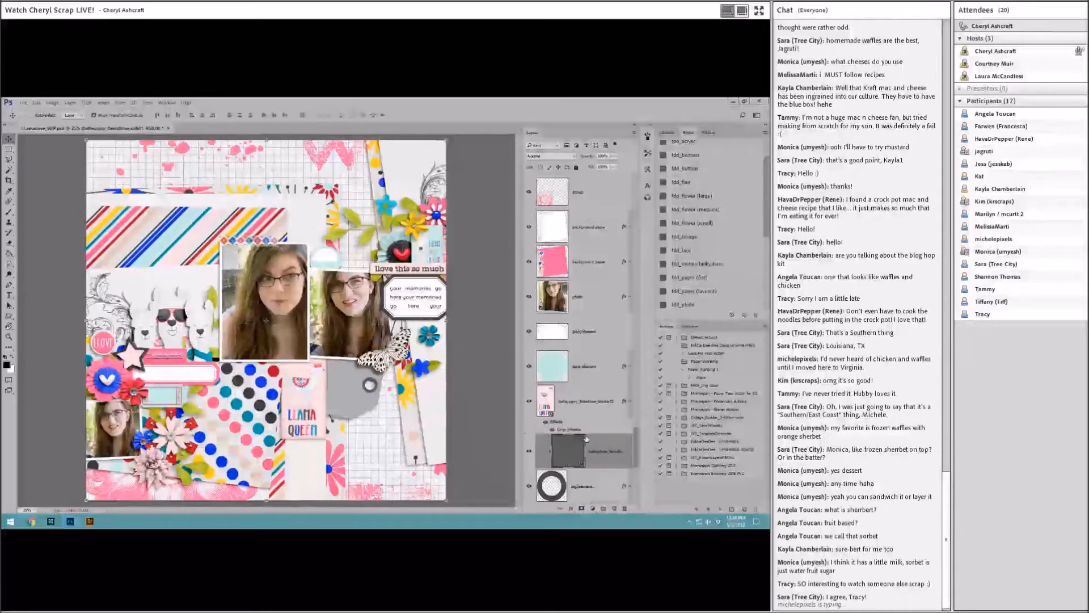
{"action": "key", "text": "ctrl+e"}
Select the tag's layer, bring in the pale pink painted grid paper from Bridge and clip it to the tag.
{"action": "left_click", "coordinate": [598, 483]}
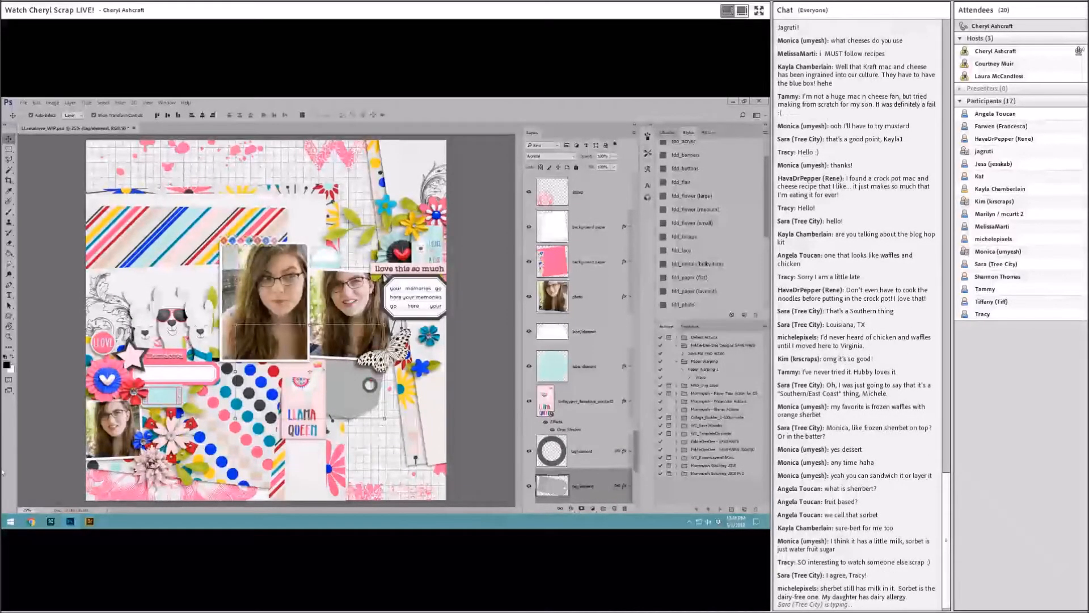
{"action": "left_click", "coordinate": [90, 520]}
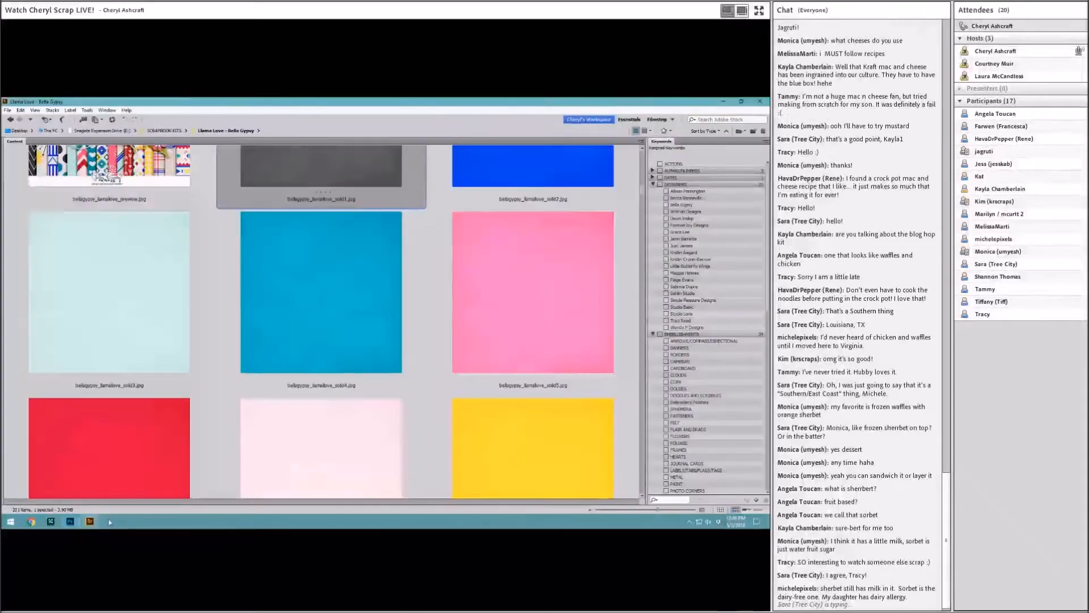
{"action": "scroll", "coordinate": [333, 414], "scroll_direction": "down", "scroll_amount": 5}
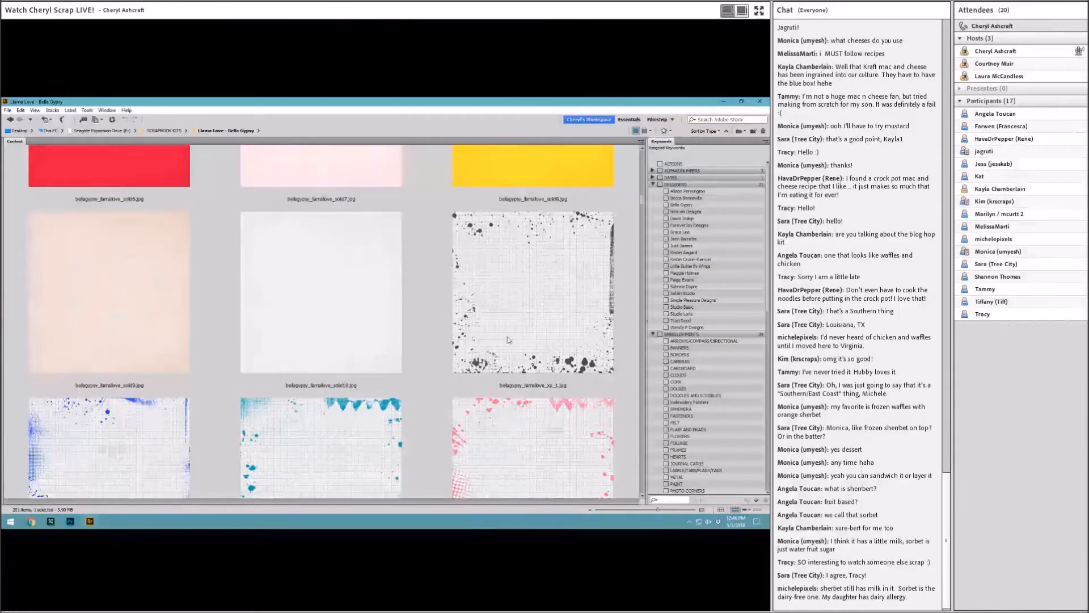
{"action": "scroll", "coordinate": [507, 336], "scroll_direction": "down", "scroll_amount": 3}
{"action": "scroll", "coordinate": [484, 354], "scroll_direction": "down", "scroll_amount": 3}
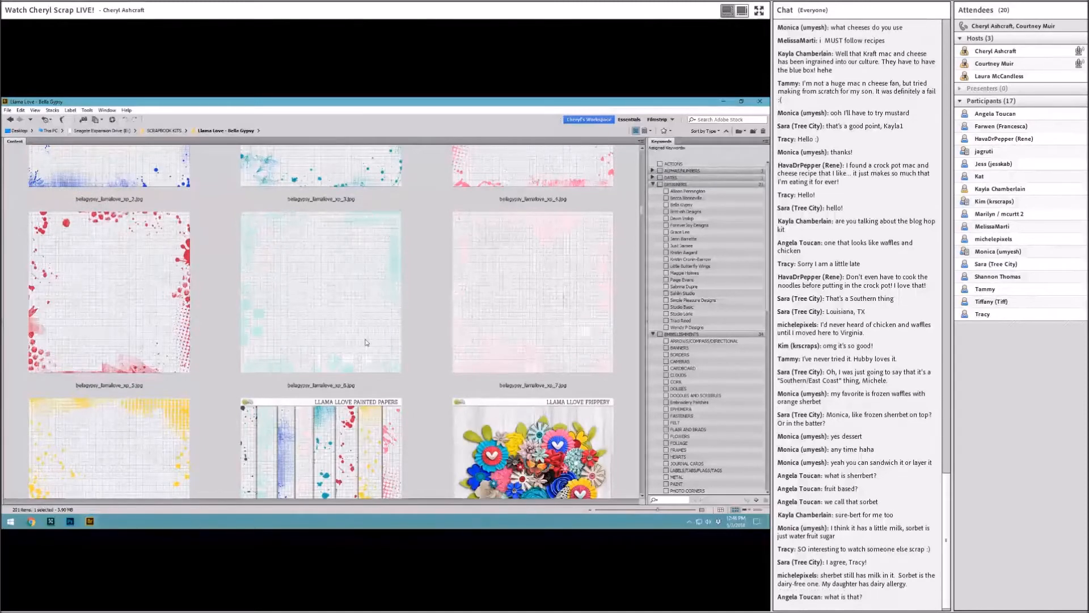
{"action": "left_click_drag", "start_coordinate": [510, 335], "coordinate": [270, 433]}
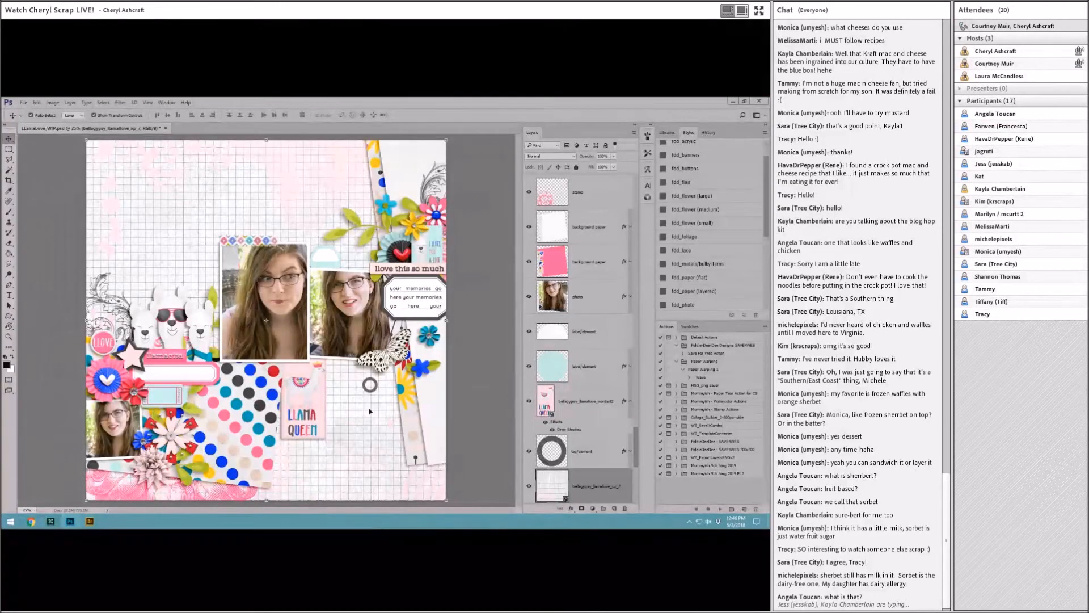
{"action": "left_click_drag", "start_coordinate": [369, 410], "coordinate": [369, 410]}
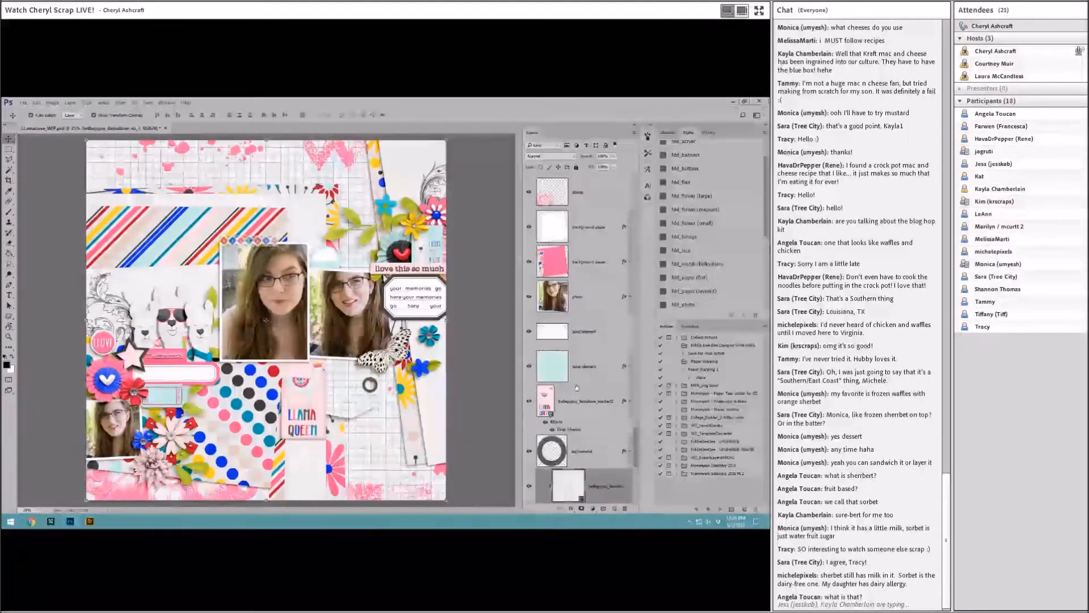
Remove the pale grid paper from the tag, bring in the mint dotted bellagypsy_llamalove_pattern11.jpg from Bridge and clip it to the tag.
{"action": "right_click", "coordinate": [611, 484]}
{"action": "left_click", "coordinate": [631, 153]}
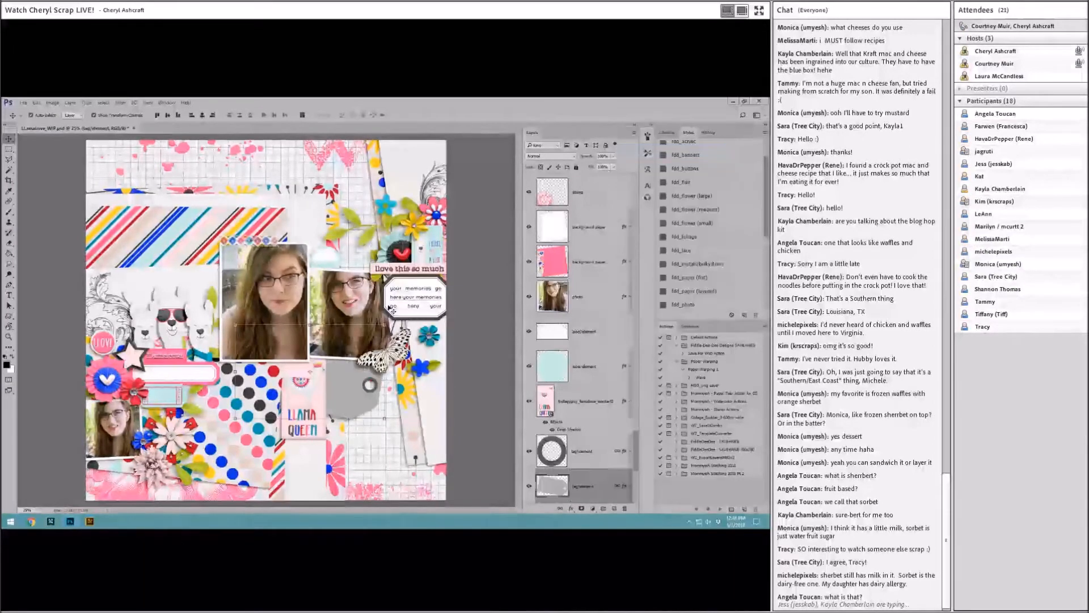
{"action": "left_click", "coordinate": [89, 520]}
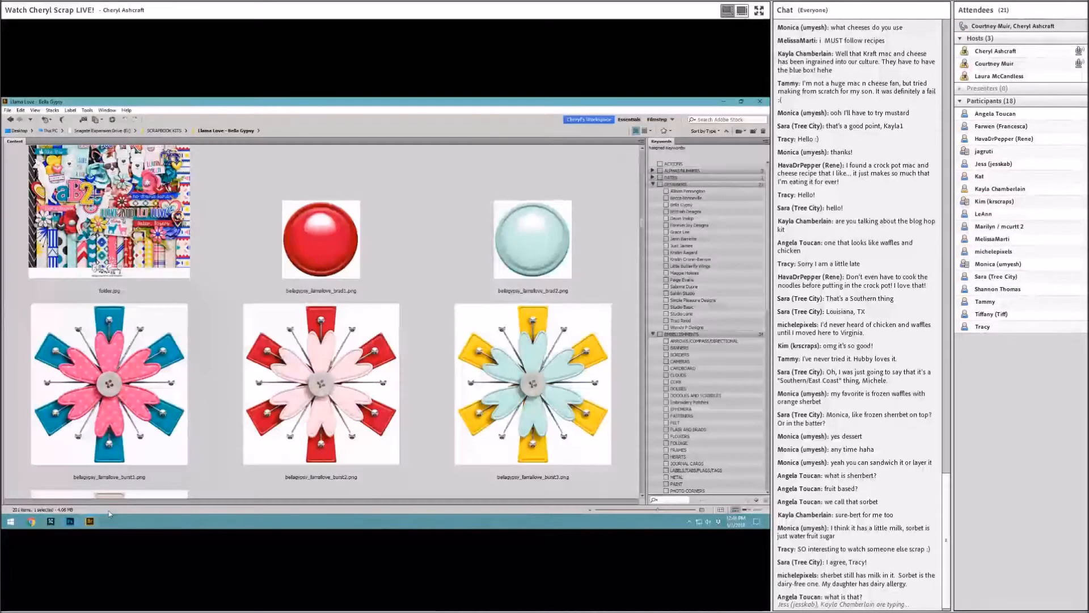
{"action": "scroll", "coordinate": [351, 358], "scroll_direction": "down", "scroll_amount": 5}
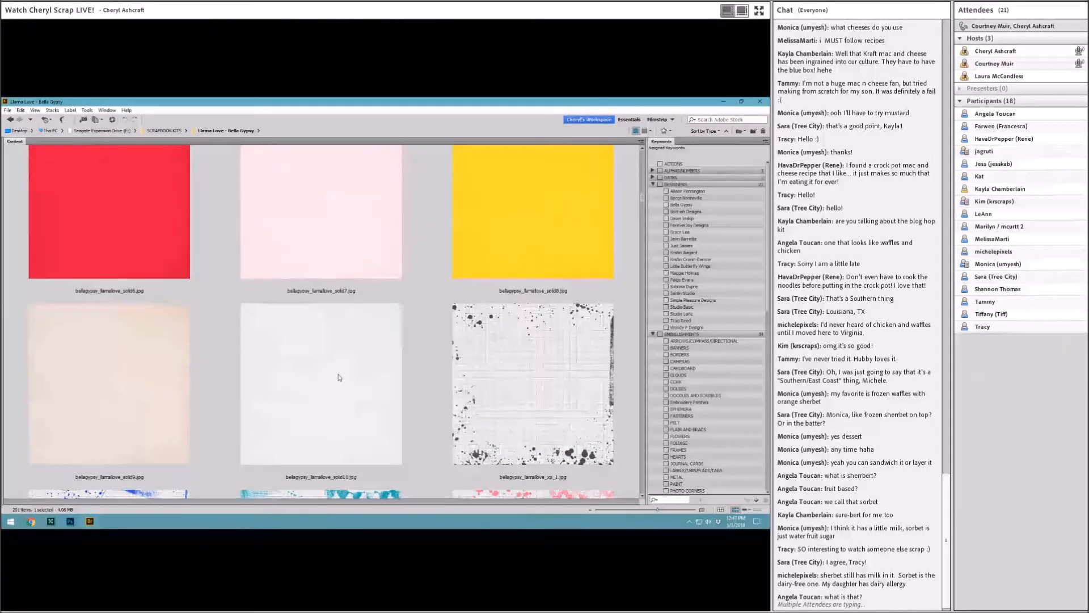
{"action": "scroll", "coordinate": [339, 377], "scroll_direction": "up", "scroll_amount": 3}
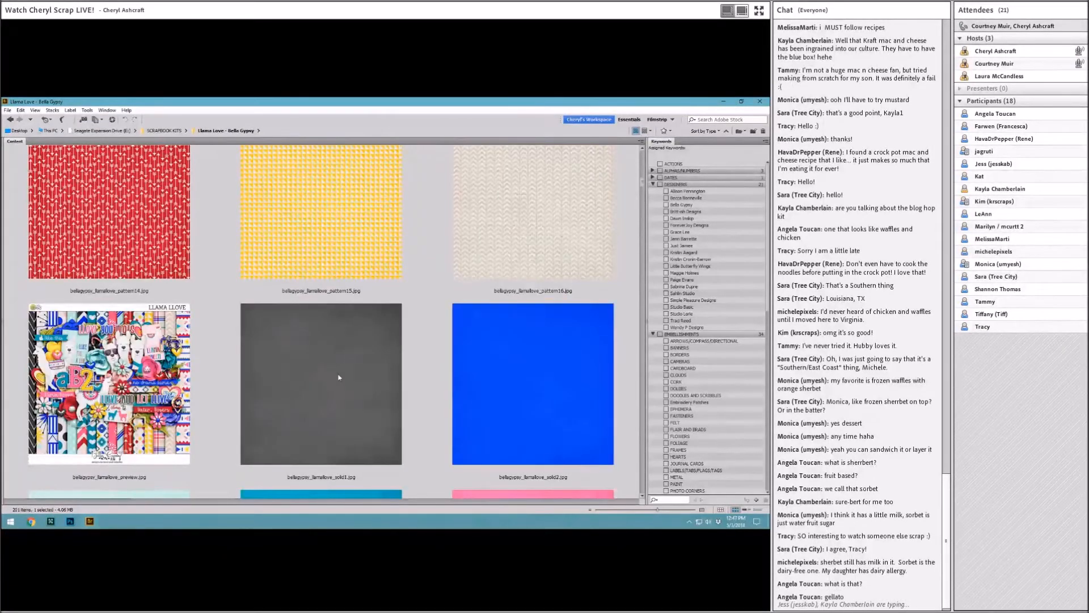
{"action": "scroll", "coordinate": [339, 377], "scroll_direction": "up", "scroll_amount": 3}
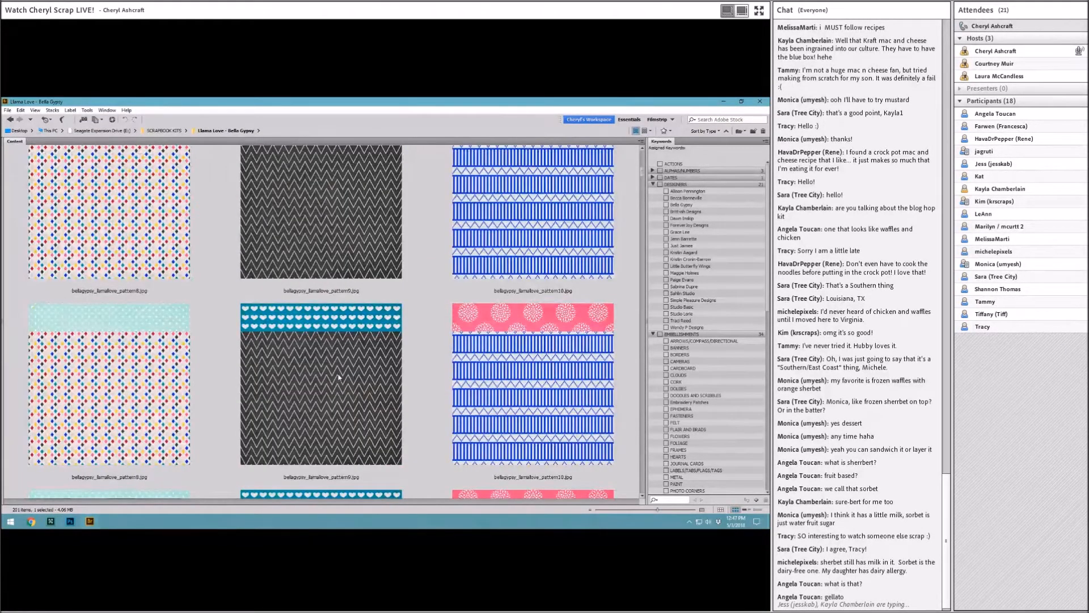
{"action": "left_click_drag", "start_coordinate": [166, 416], "coordinate": [456, 142]}
{"action": "key", "text": "ctrl+alt+g"}
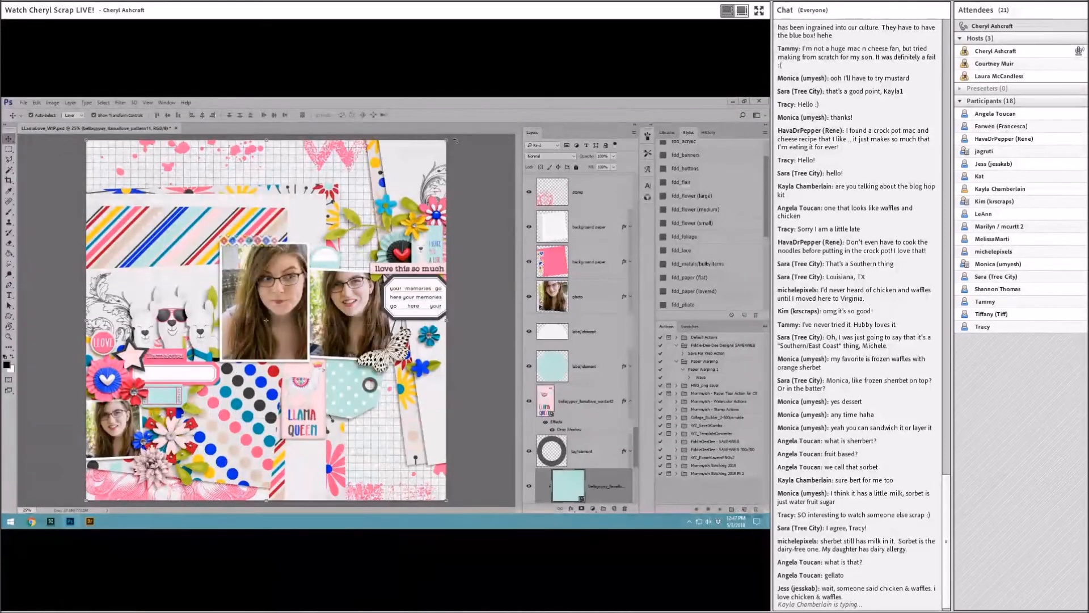
Transform the mint dotted paper to adjust how its pattern sits within the tag.
{"action": "key", "text": "ctrl+t"}
{"action": "left_click_drag", "start_coordinate": [466, 166], "coordinate": [484, 202]}
{"action": "left_click_drag", "start_coordinate": [409, 221], "coordinate": [421, 215]}
{"action": "left_click_drag", "start_coordinate": [492, 169], "coordinate": [508, 174]}
{"action": "left_click_drag", "start_coordinate": [439, 210], "coordinate": [448, 208]}
{"action": "left_click", "coordinate": [275, 115]}
Select the template label peeking out above the second photo and browse the Llama Love papers and flowers in Bridge for a replacement.
{"action": "left_click", "coordinate": [325, 259]}
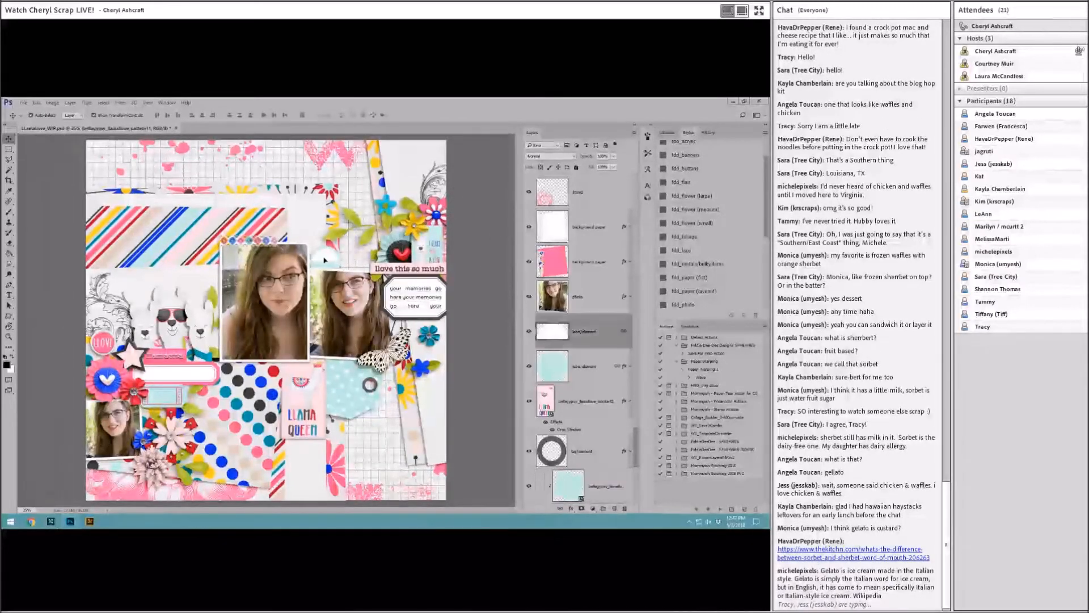
{"action": "left_click", "coordinate": [89, 521]}
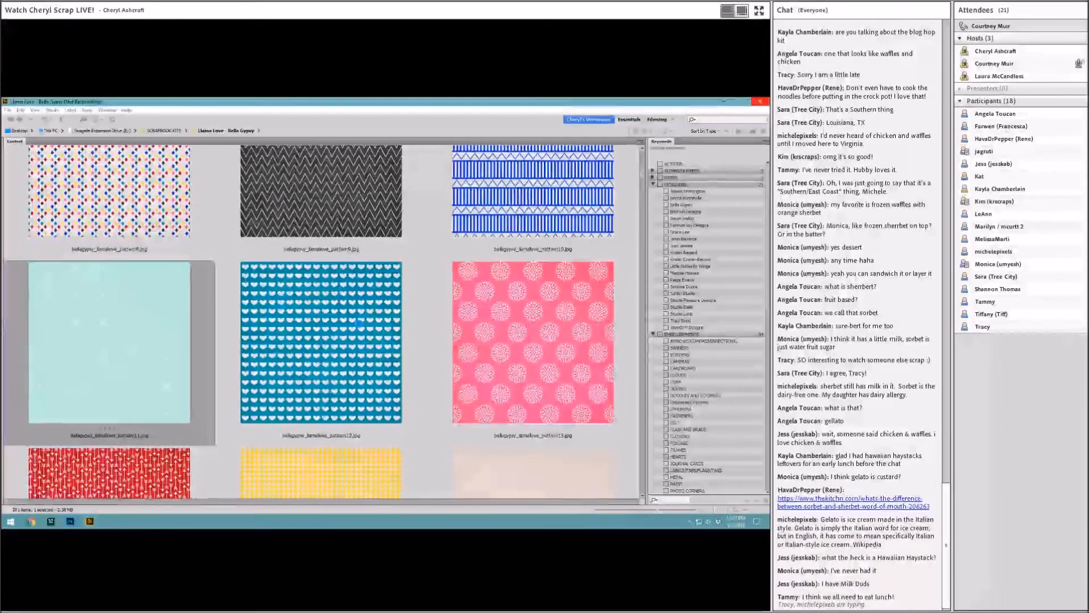
{"action": "left_click", "coordinate": [71, 522]}
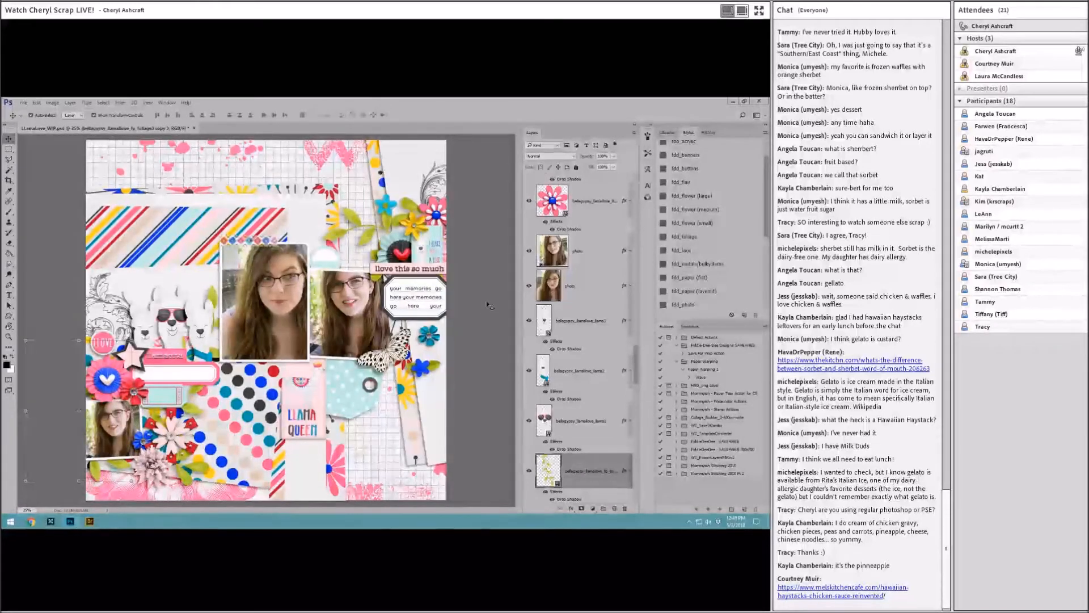
{"action": "left_click", "coordinate": [333, 263]}
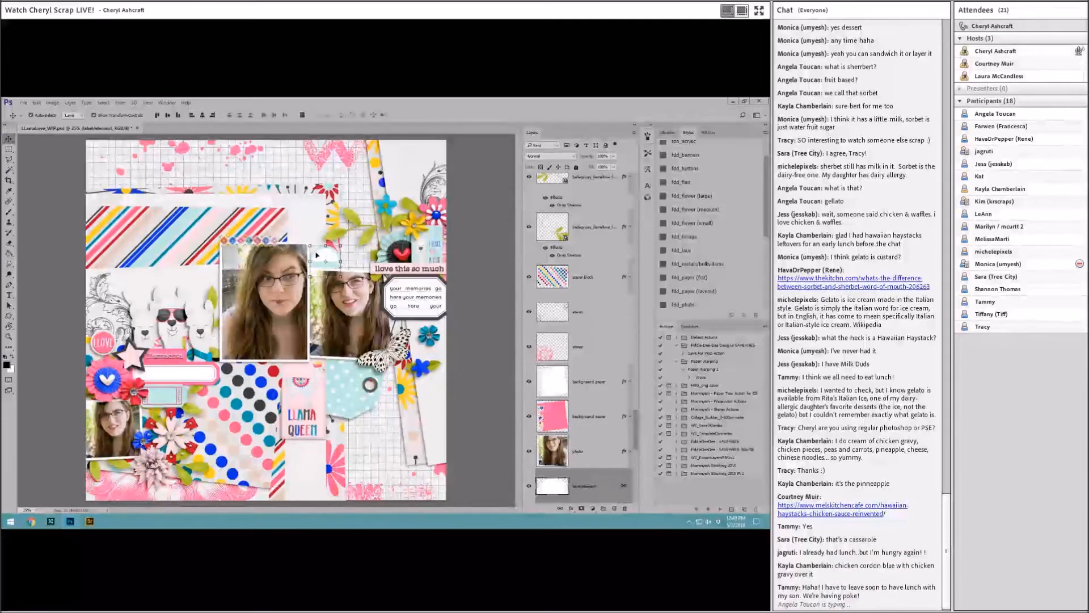
{"action": "left_click", "coordinate": [90, 521]}
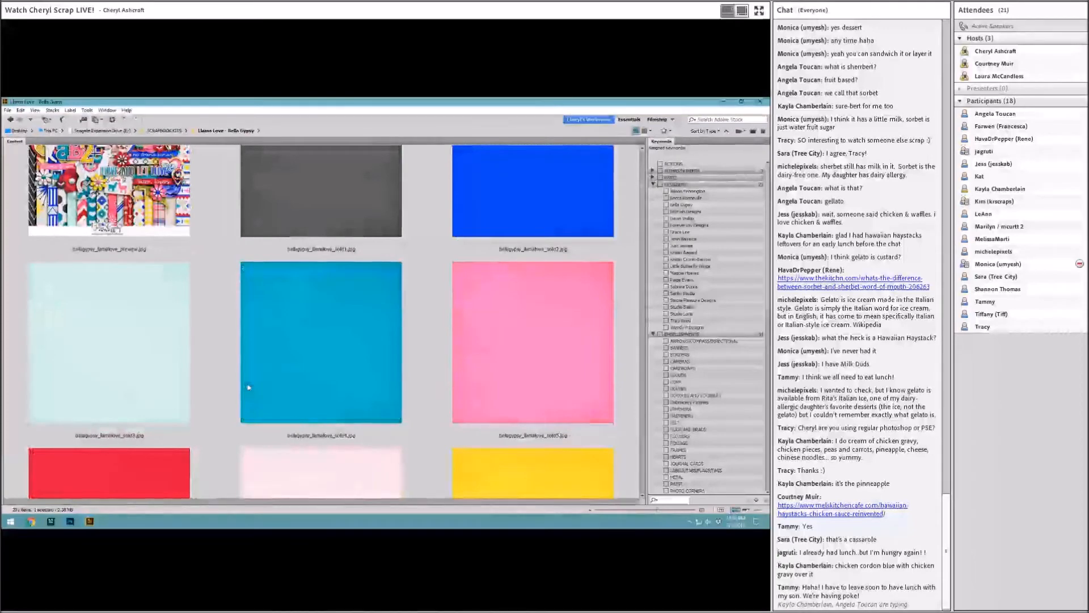
{"action": "scroll", "coordinate": [248, 387], "scroll_direction": "down", "scroll_amount": 5}
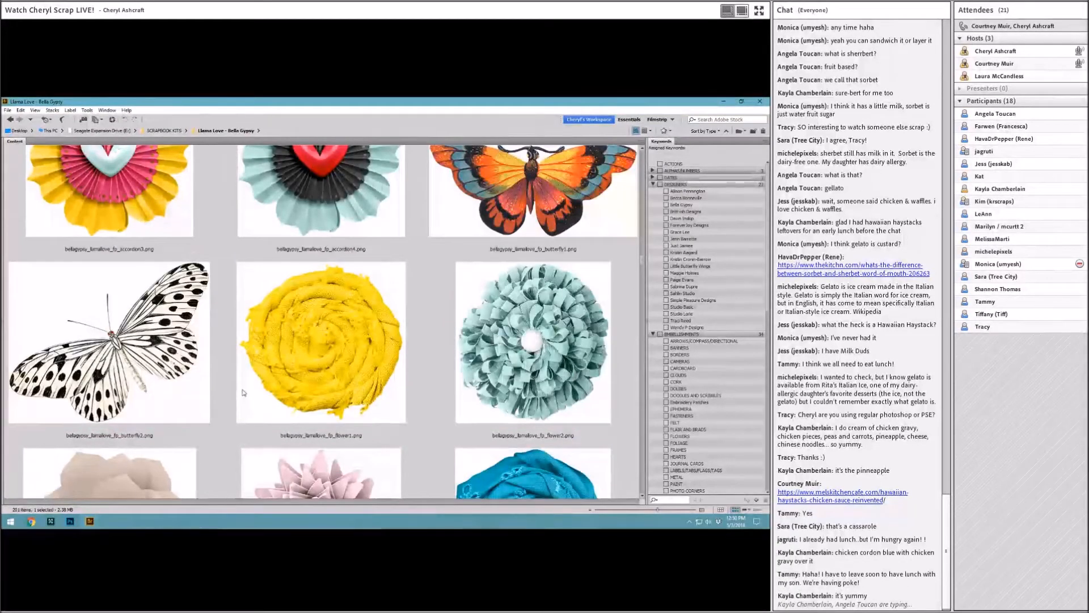
{"action": "scroll", "coordinate": [243, 392], "scroll_direction": "down", "scroll_amount": 2}
{"action": "scroll", "coordinate": [97, 380], "scroll_direction": "up", "scroll_amount": 1}
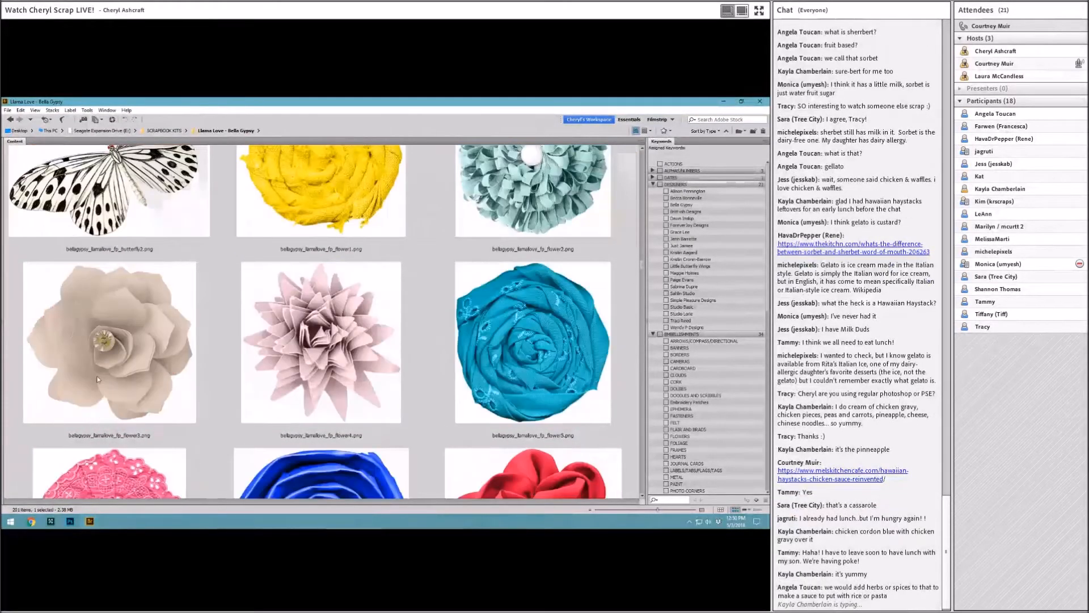
{"action": "left_click", "coordinate": [98, 379]}
{"action": "scroll", "coordinate": [271, 412], "scroll_direction": "down", "scroll_amount": 3}
{"action": "scroll", "coordinate": [270, 411], "scroll_direction": "down", "scroll_amount": 1}
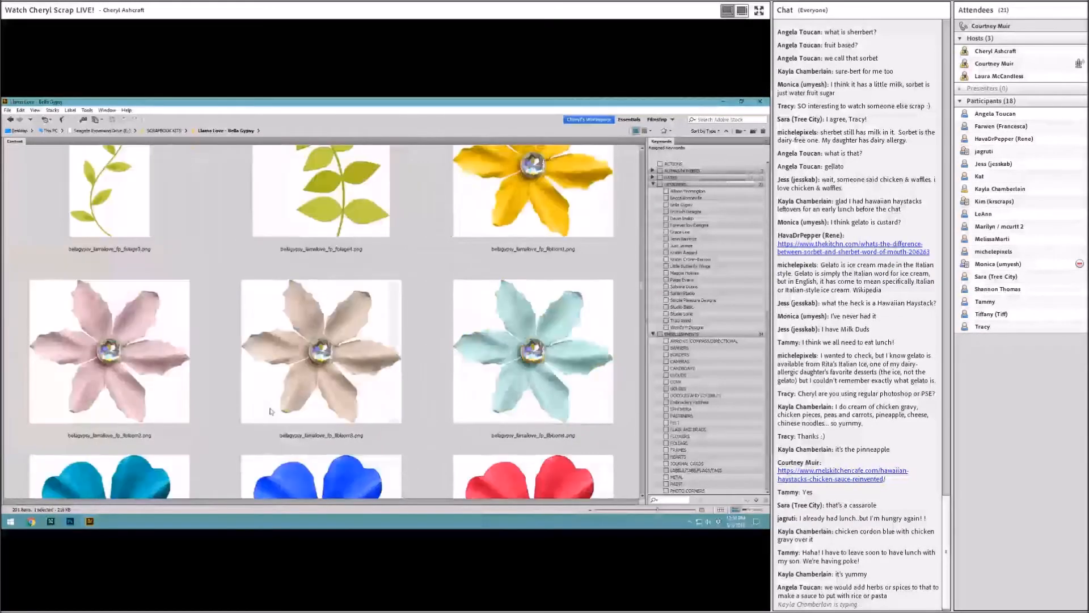
{"action": "scroll", "coordinate": [269, 409], "scroll_direction": "down", "scroll_amount": 1}
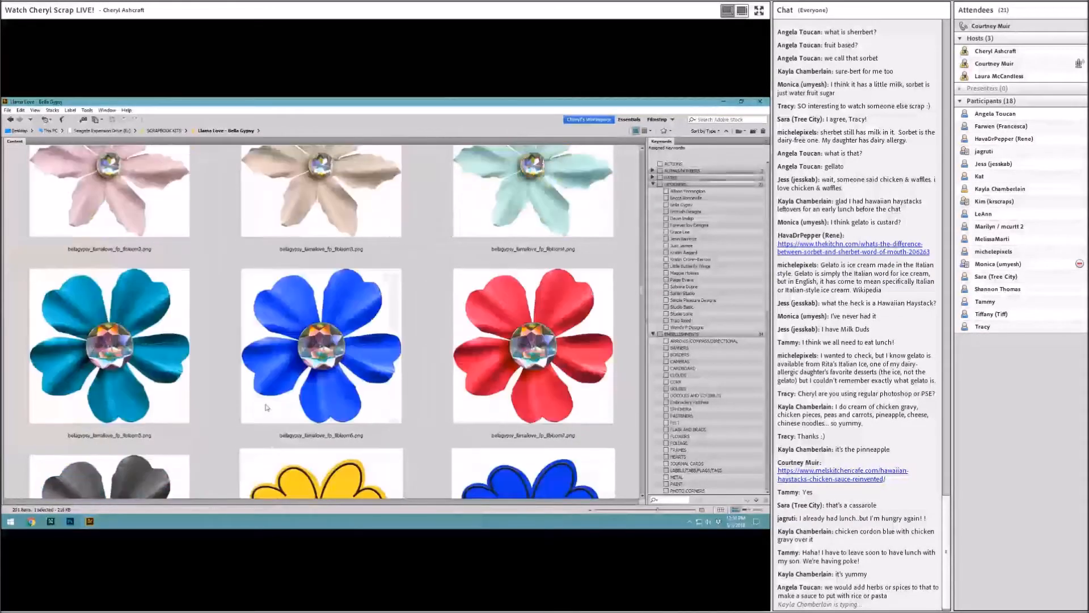
{"action": "scroll", "coordinate": [265, 406], "scroll_direction": "up", "scroll_amount": 1}
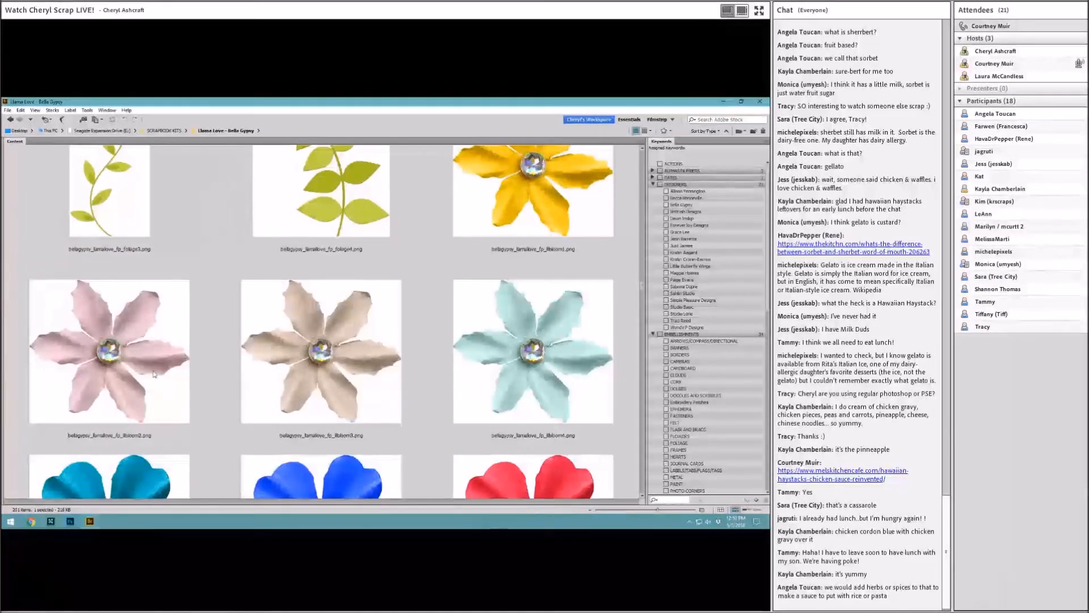
Bring the mint gem-centred flower from Bridge onto the page above the second photo.
{"action": "left_click", "coordinate": [71, 521]}
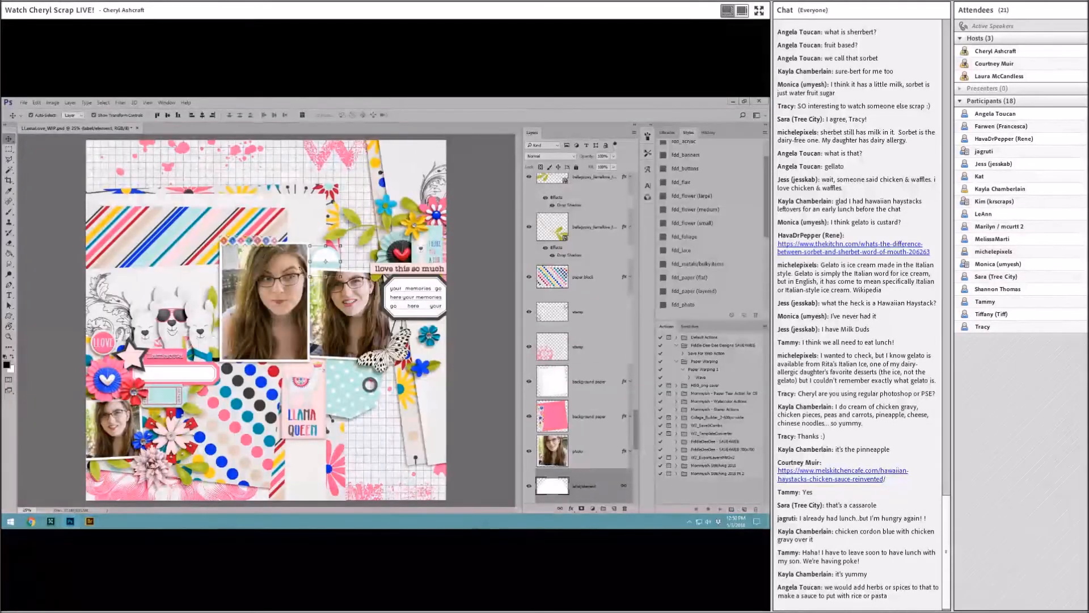
{"action": "left_click", "coordinate": [89, 521]}
{"action": "left_click_drag", "start_coordinate": [533, 351], "coordinate": [341, 249]}
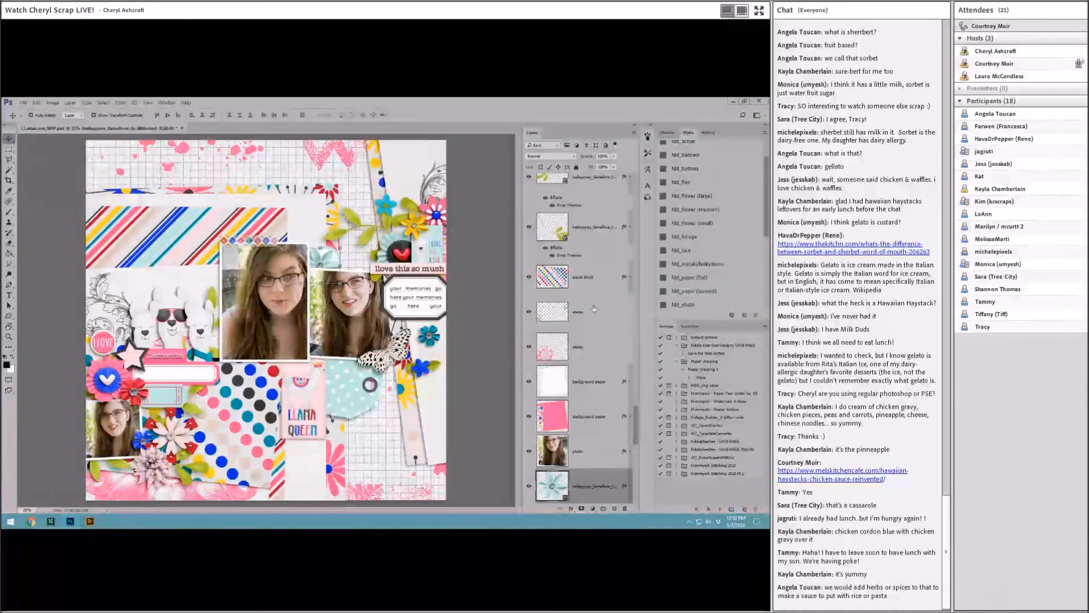
Remove the two template label layers, give the mint flower the journal card's drop shadow and nudge the flower beside the large photo.
{"action": "scroll", "coordinate": [594, 309], "scroll_direction": "down", "scroll_amount": 3}
{"action": "left_click", "coordinate": [596, 393]}
{"action": "left_click", "coordinate": [593, 419], "text": "shift"}
{"action": "right_click", "coordinate": [592, 419]}
{"action": "left_click", "coordinate": [615, 196]}
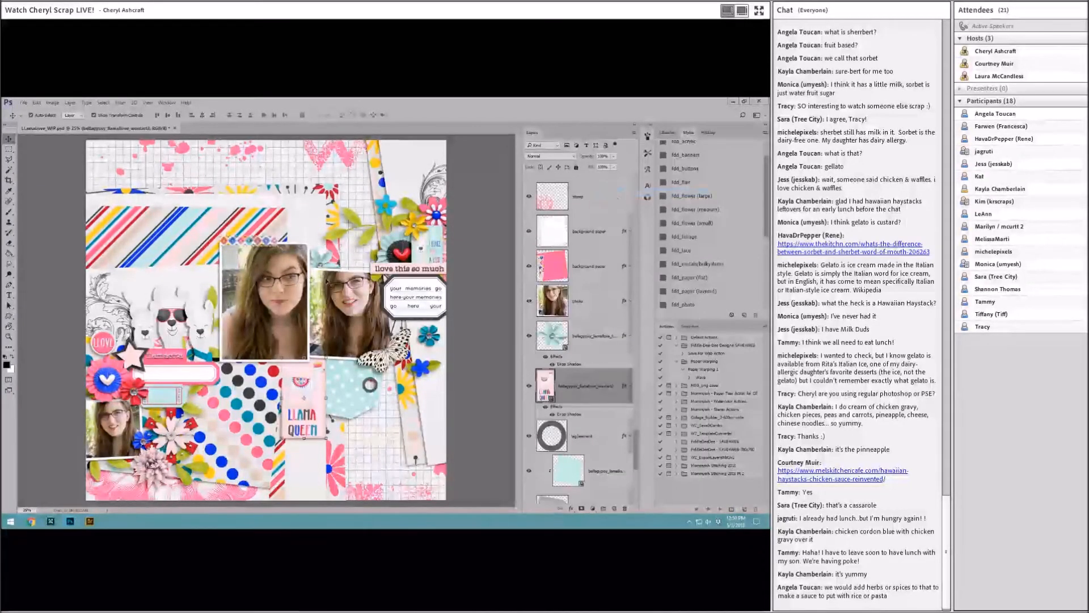
{"action": "left_click_drag", "start_coordinate": [329, 267], "coordinate": [326, 262]}
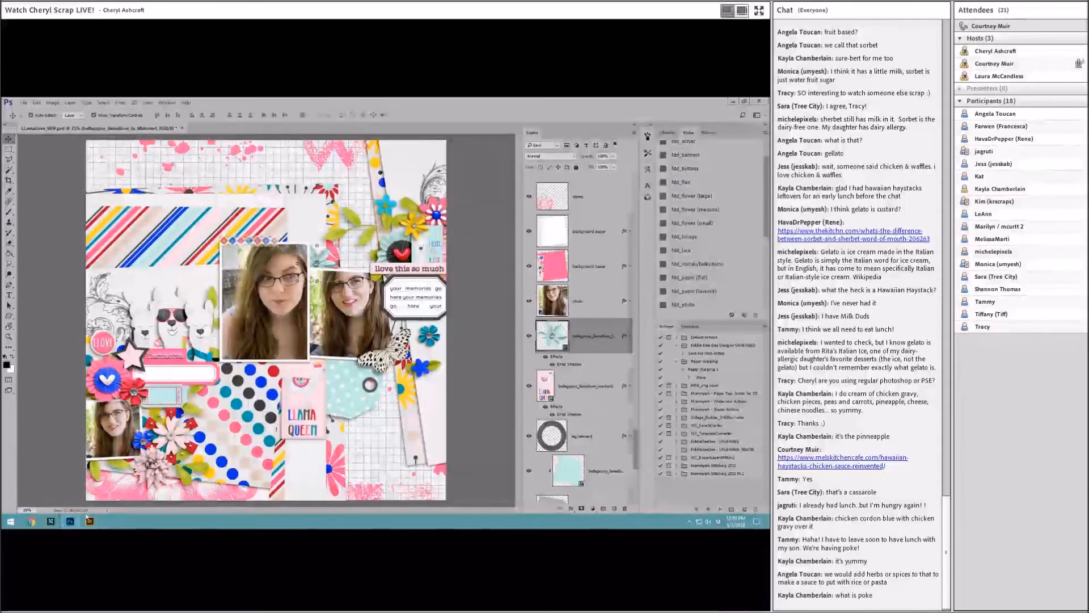
Select the pink stamp near the page's lower edge, bring in a kit image from Bridge and clip it to the stamp.
{"action": "left_click", "coordinate": [151, 471]}
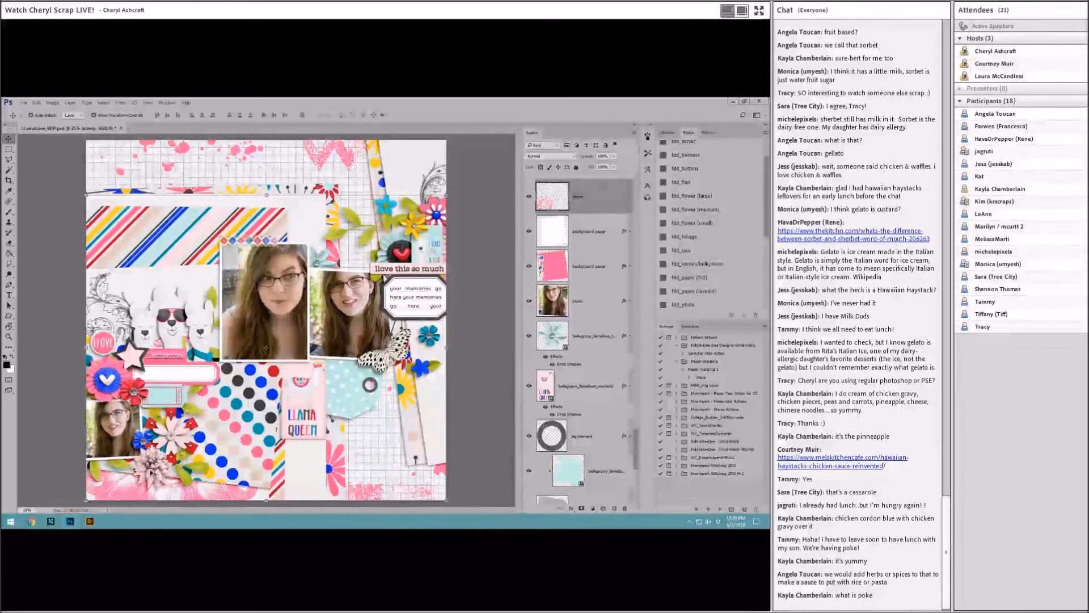
{"action": "left_click", "coordinate": [89, 522]}
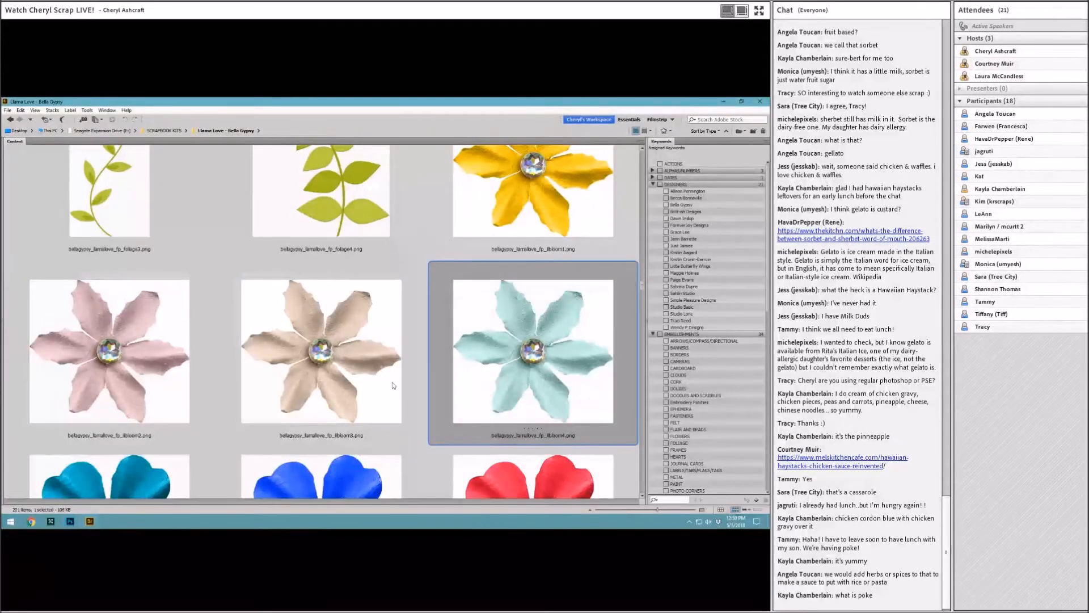
{"action": "left_click_drag", "start_coordinate": [329, 347], "coordinate": [191, 421]}
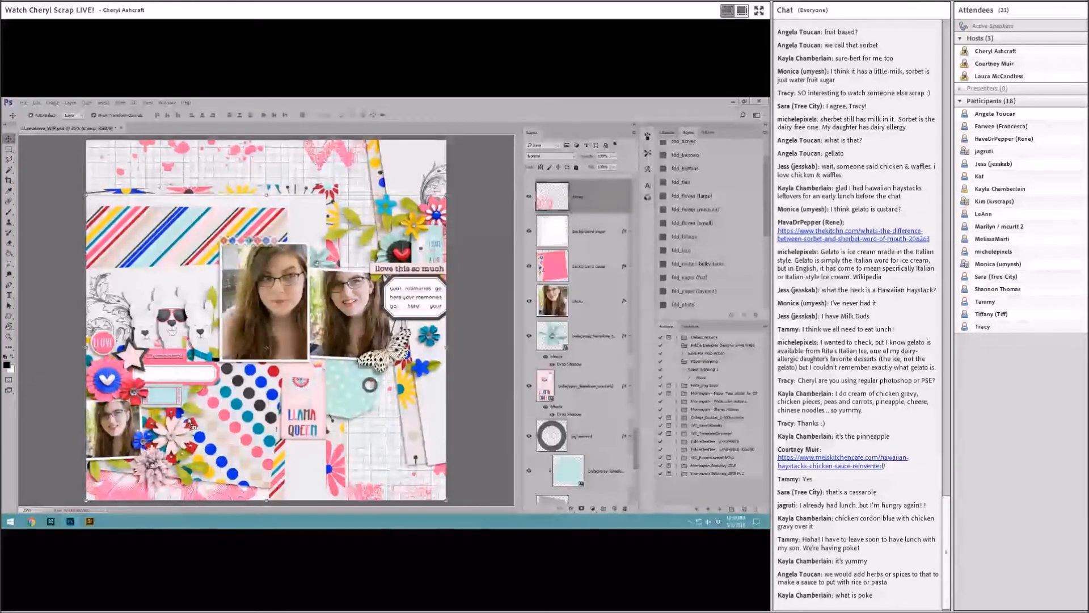
{"action": "key", "text": "ctrl+alt+g"}
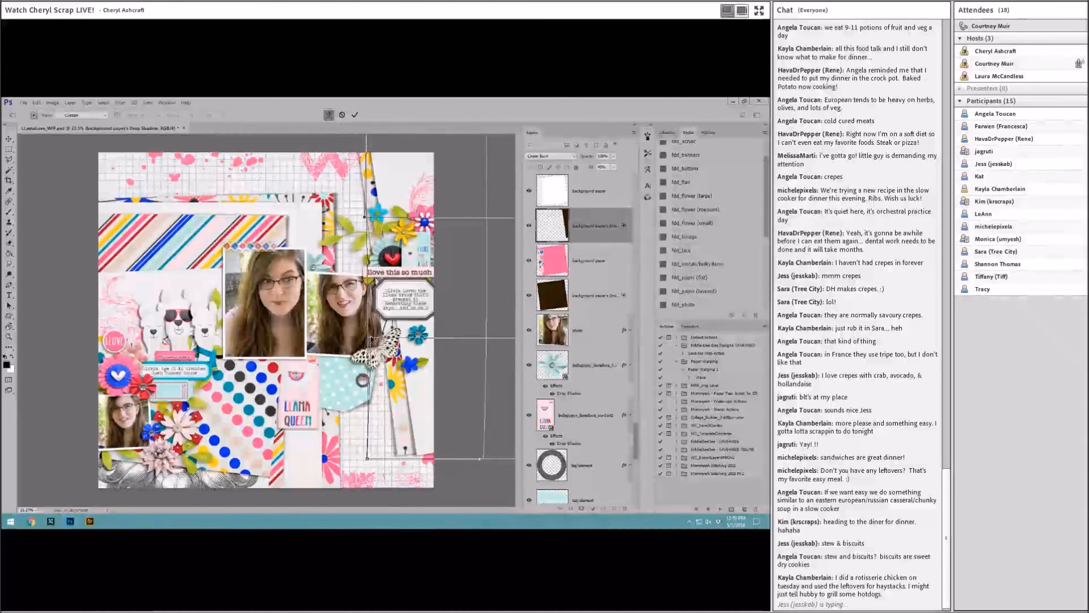
Warp the lower edge of the background paper's drop shadow slightly and apply the warp.
{"action": "left_click_drag", "start_coordinate": [480, 461], "coordinate": [473, 458]}
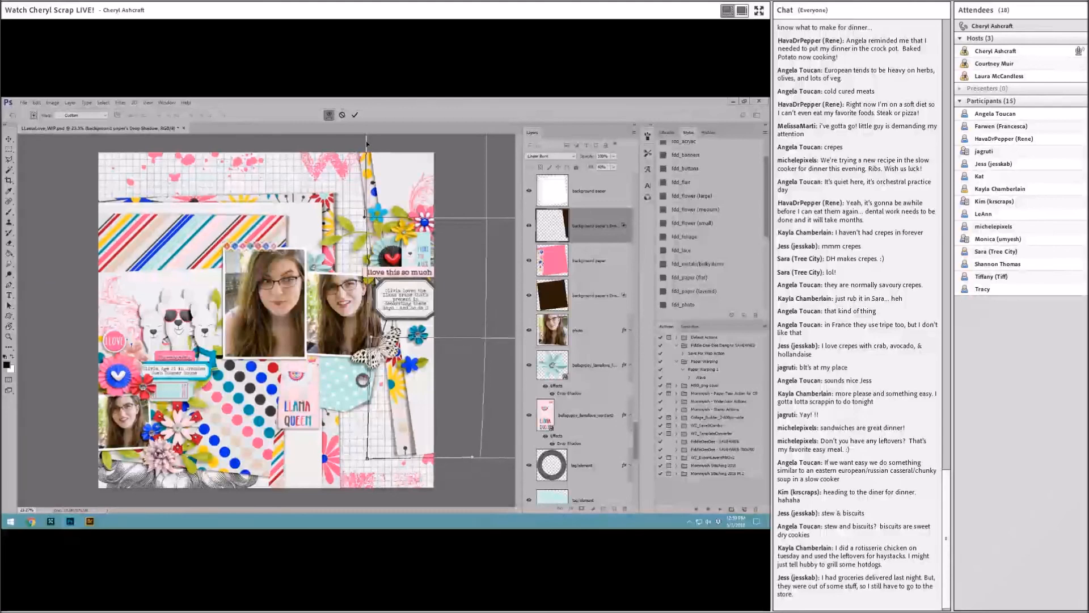
{"action": "left_click", "coordinate": [356, 115]}
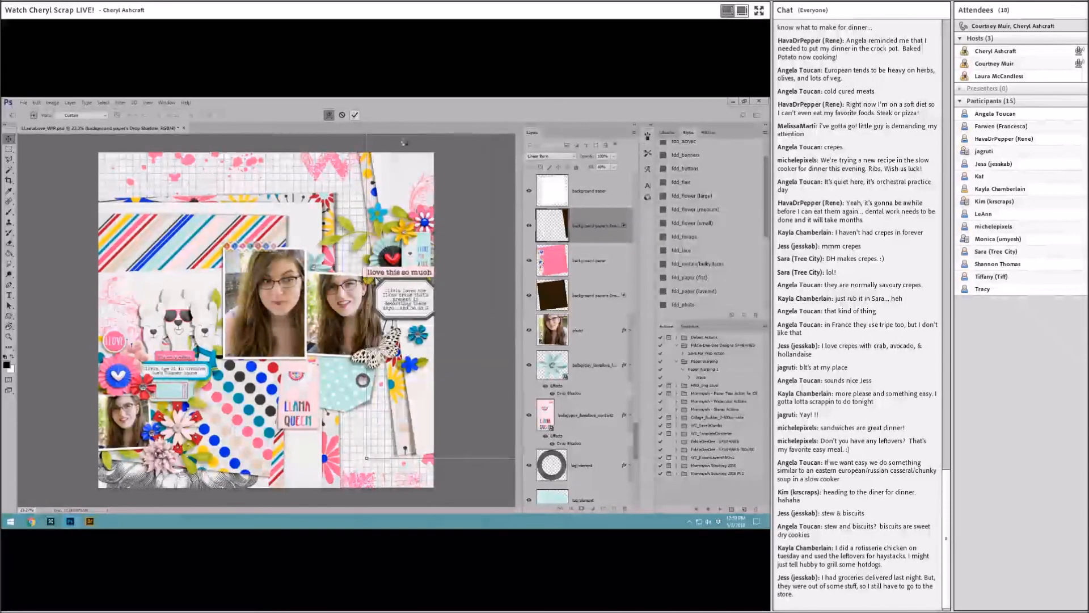
{"action": "left_click", "coordinate": [494, 259]}
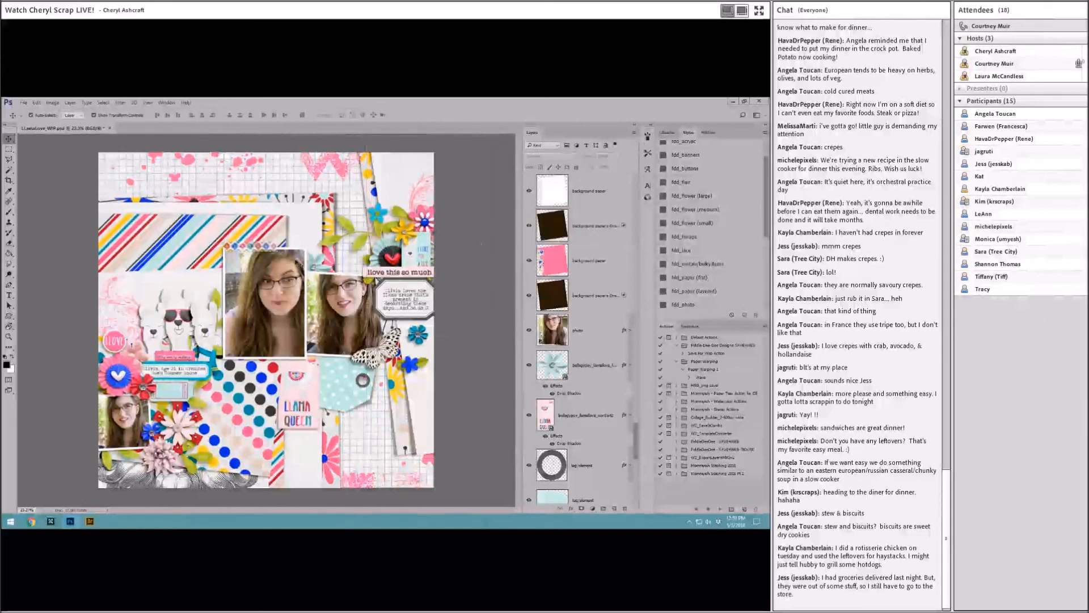
Separate the large centre photo's layer style into its own individual layers.
{"action": "left_click", "coordinate": [300, 265]}
{"action": "right_click", "coordinate": [624, 193]}
{"action": "left_click", "coordinate": [652, 349]}
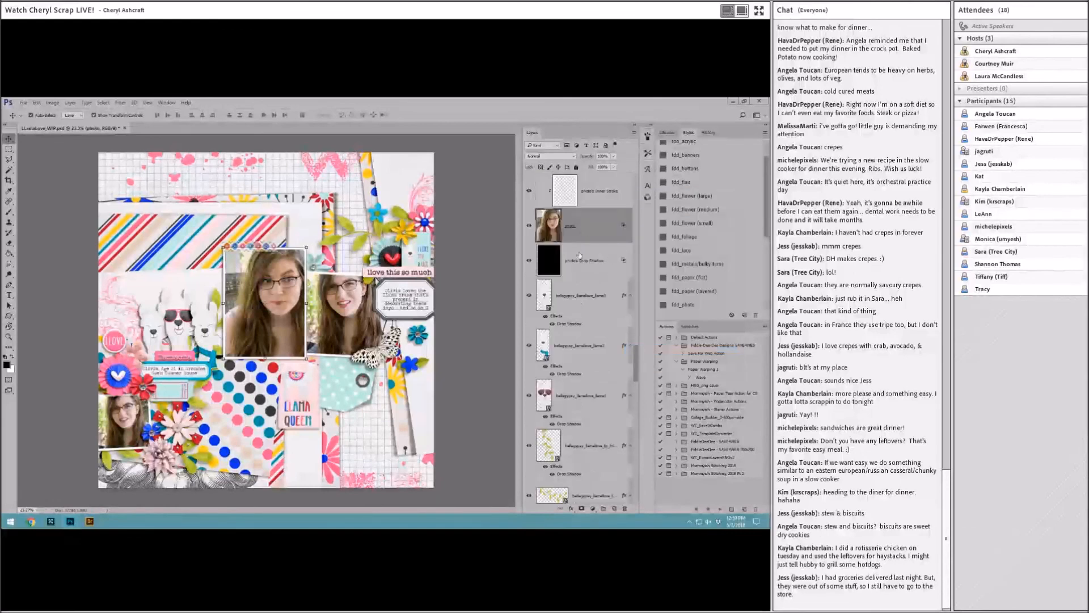
Warp the large photo's drop shadow layer by pulling its corners and side slightly outward so the photo edges look lifted.
{"action": "left_click", "coordinate": [308, 246]}
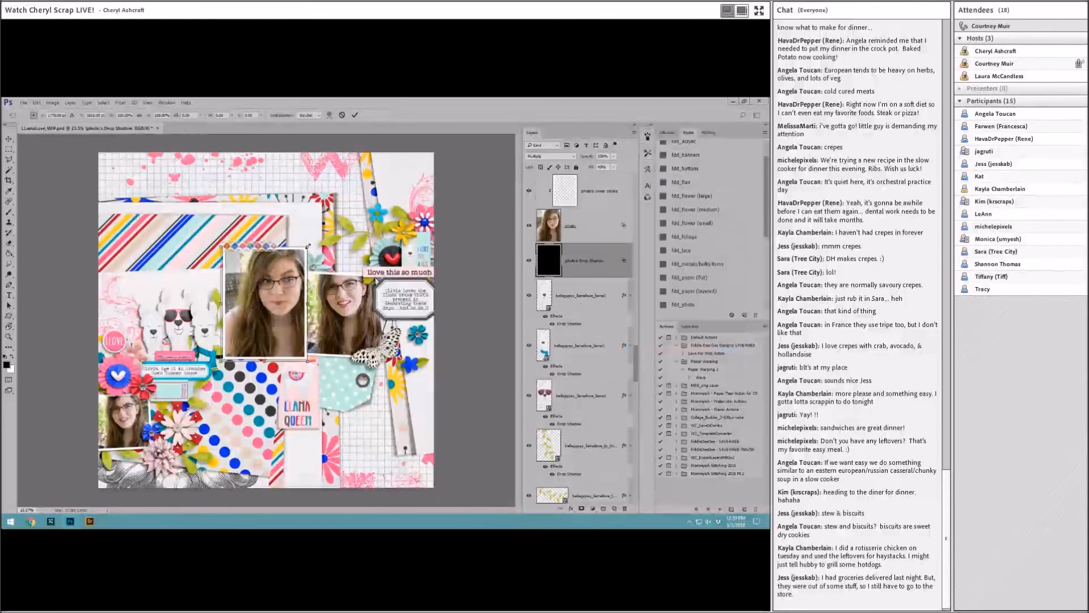
{"action": "left_click", "coordinate": [329, 114]}
{"action": "scroll", "coordinate": [318, 248], "scroll_direction": "up", "scroll_amount": 2}
{"action": "left_click_drag", "start_coordinate": [317, 243], "coordinate": [324, 243]}
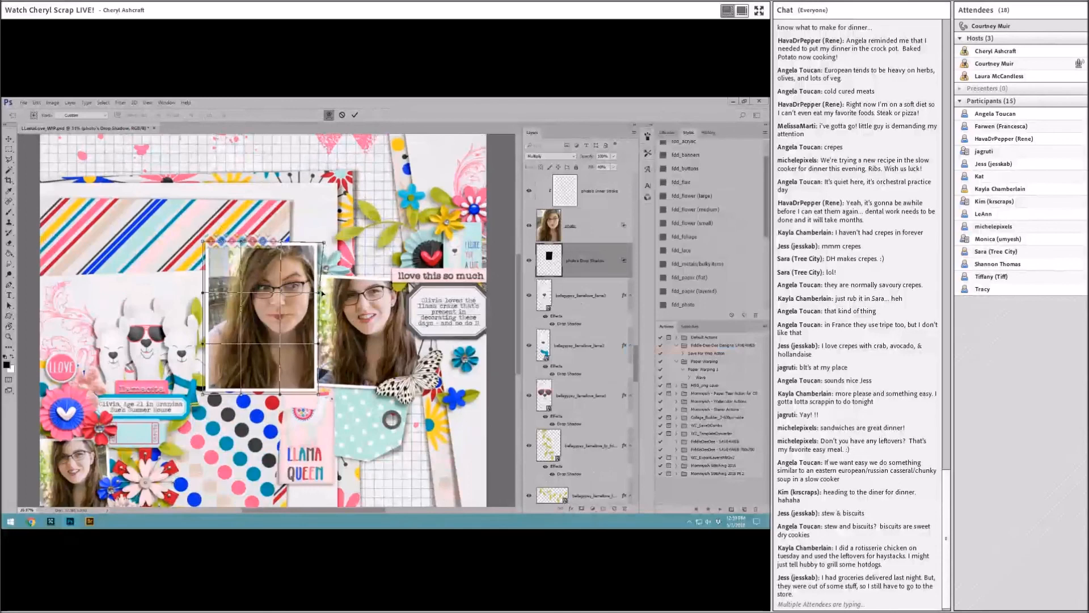
{"action": "left_click_drag", "start_coordinate": [320, 293], "coordinate": [322, 294]}
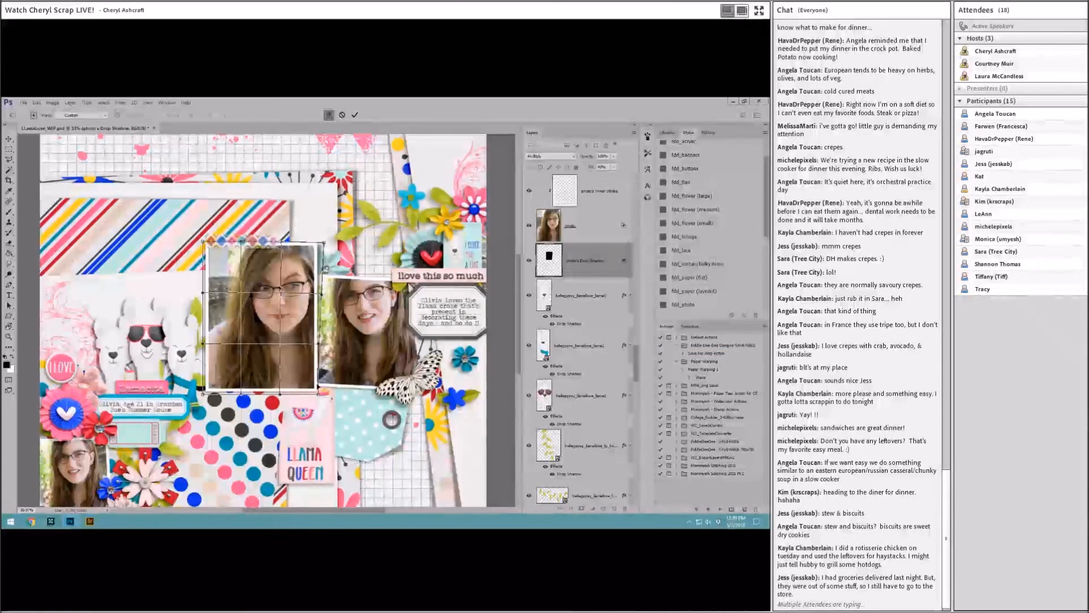
{"action": "left_click_drag", "start_coordinate": [319, 393], "coordinate": [320, 397]}
{"action": "left_click_drag", "start_coordinate": [203, 242], "coordinate": [203, 241]}
{"action": "left_click_drag", "start_coordinate": [203, 394], "coordinate": [204, 397]}
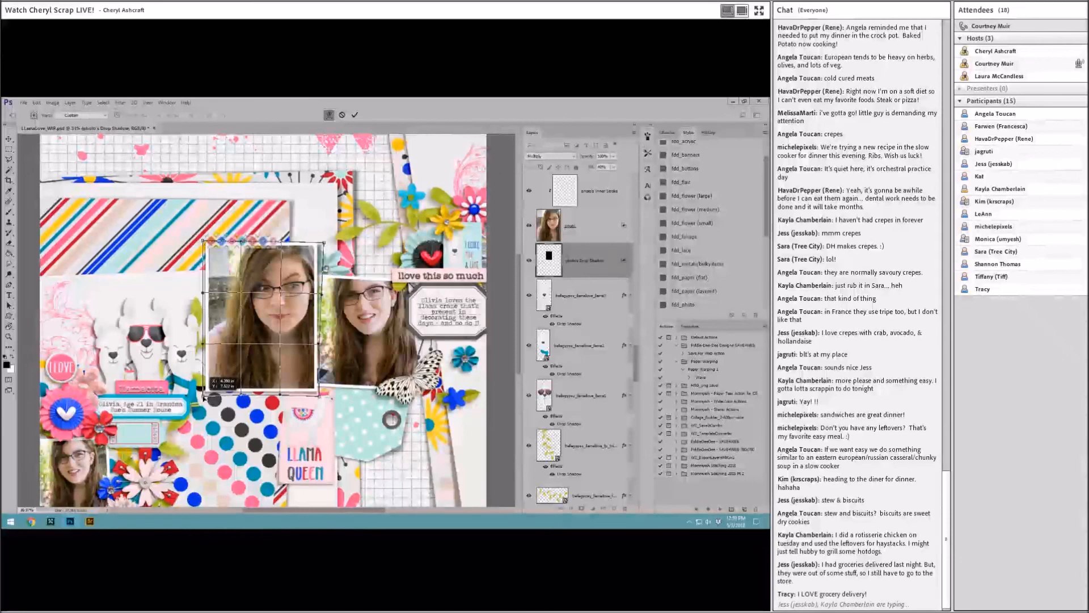